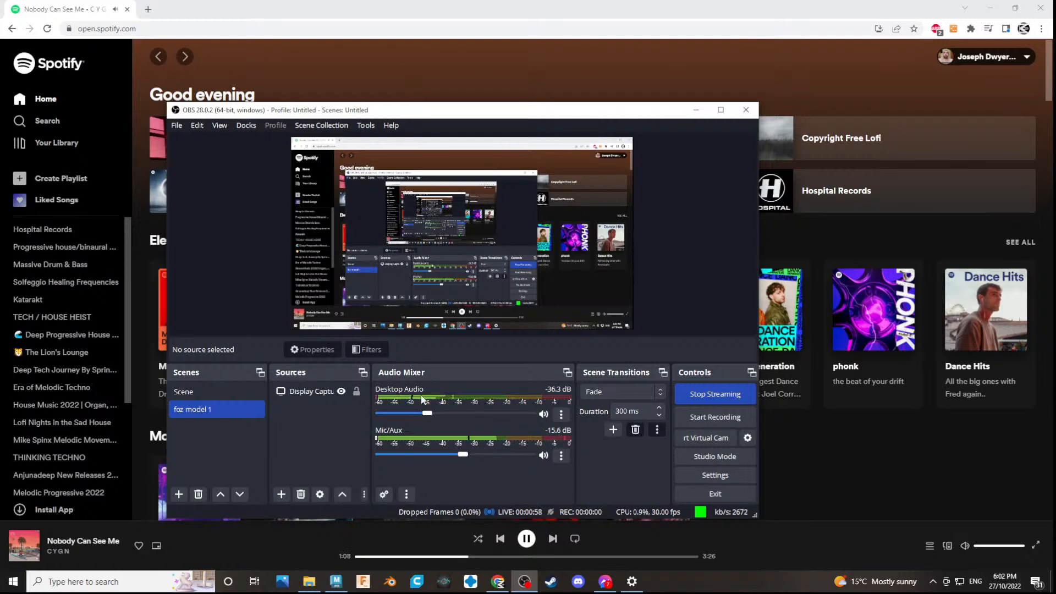
- Minimize the OBS window and switch to the car scene in Maya
click(696, 110)
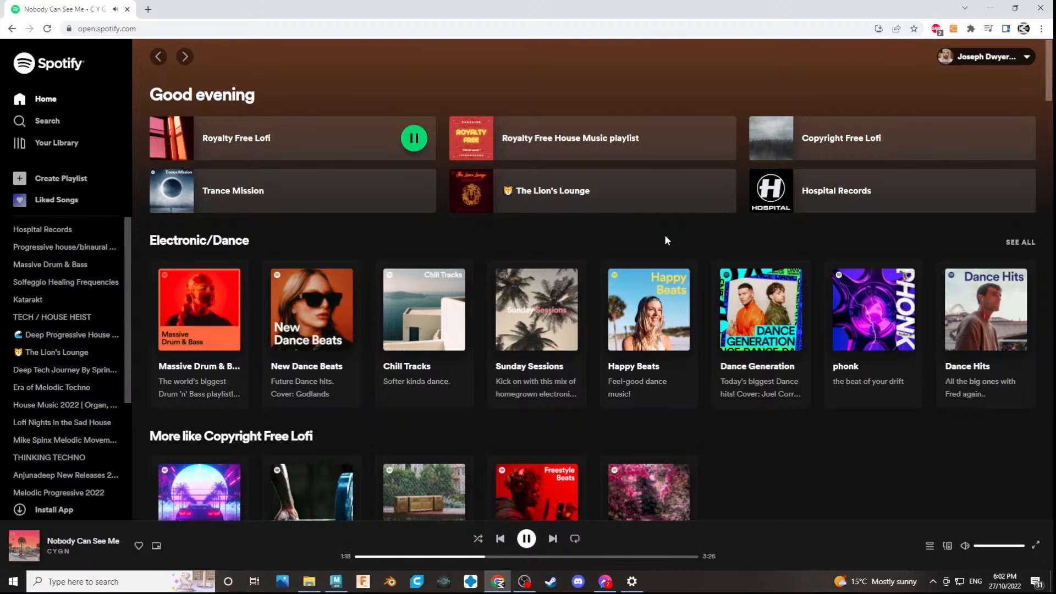
key(alt+Tab)
key(alt+Tab)
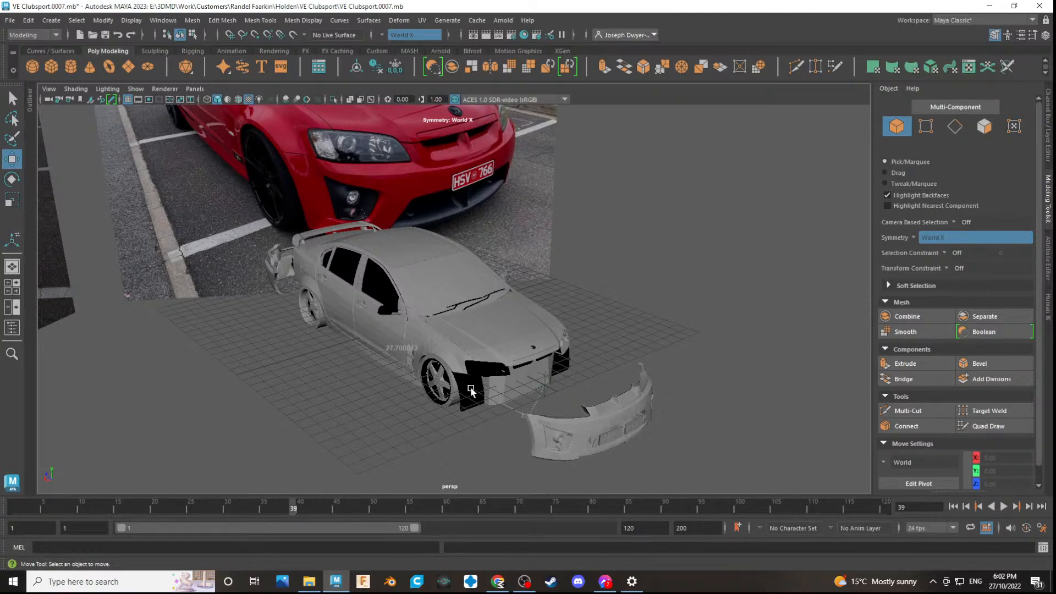
- Examine the whole car model and its detached front and rear bumpers from several sides
alt+drag(375, 362, 486, 356)
alt+drag(529, 408, 681, 443)
alt+drag(377, 382, 440, 407)
scroll(461, 397, down, 5)
scroll(460, 410, up, 5)
alt+middle_drag(460, 410, 436, 389)
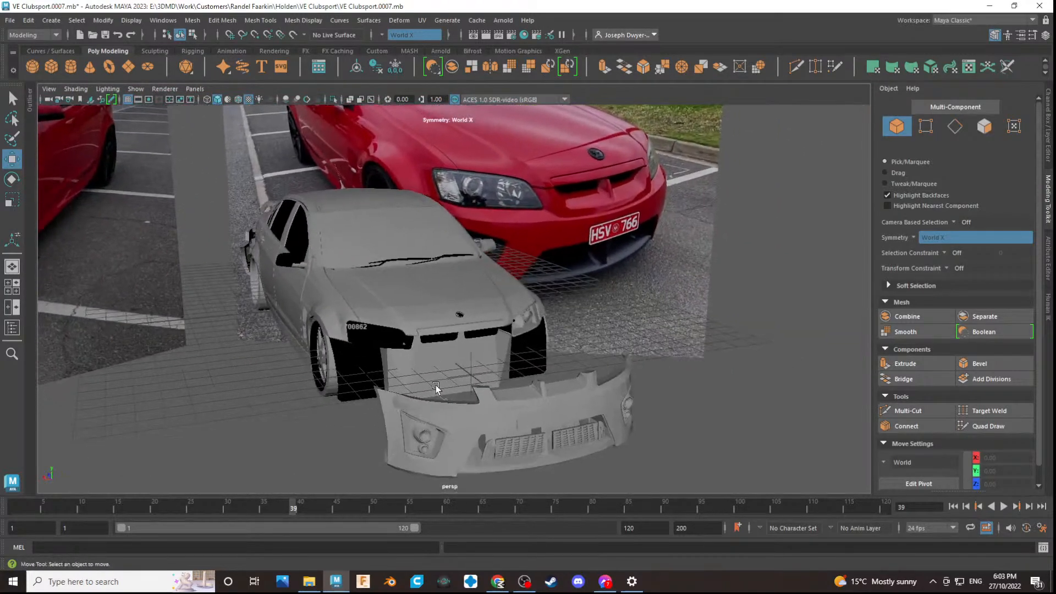
click(434, 419)
alt+drag(266, 409, 229, 396)
click(175, 385)
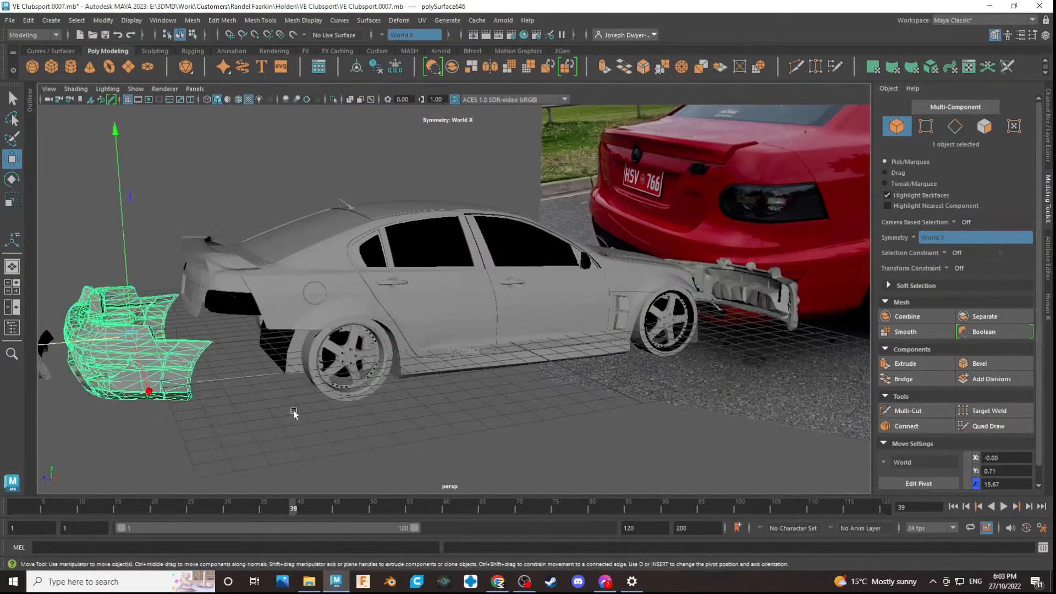
alt+middle_drag(429, 461, 523, 438)
alt+drag(523, 438, 552, 432)
click(448, 413)
alt+middle_drag(447, 413, 639, 417)
alt+drag(640, 417, 485, 400)
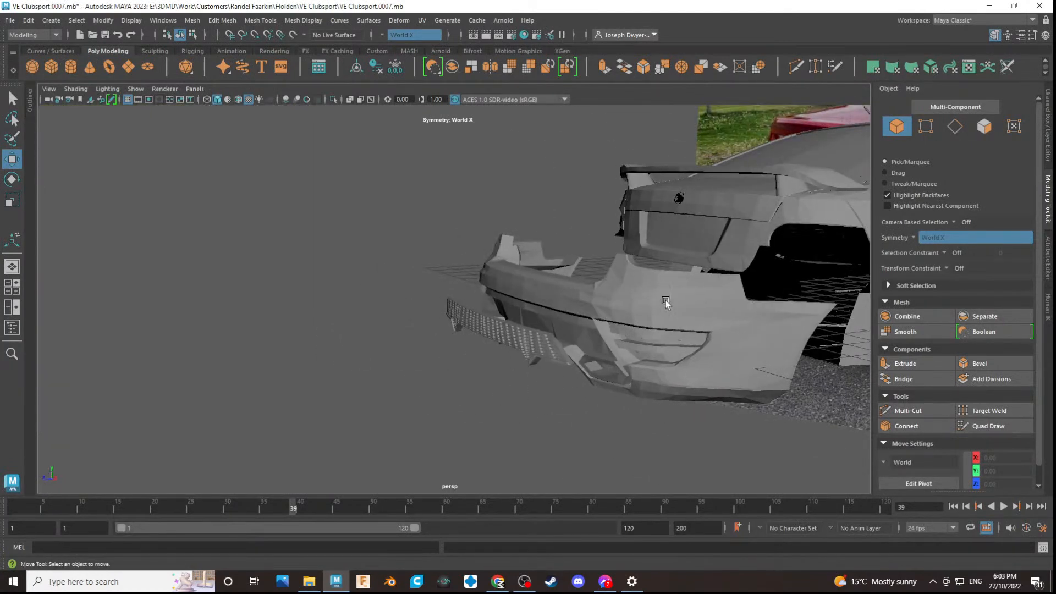
- Examine the rear bumper's mesh in face mode, return to object mode and view its shape from both sides
alt+drag(627, 374, 561, 410)
click(636, 309)
click(985, 126)
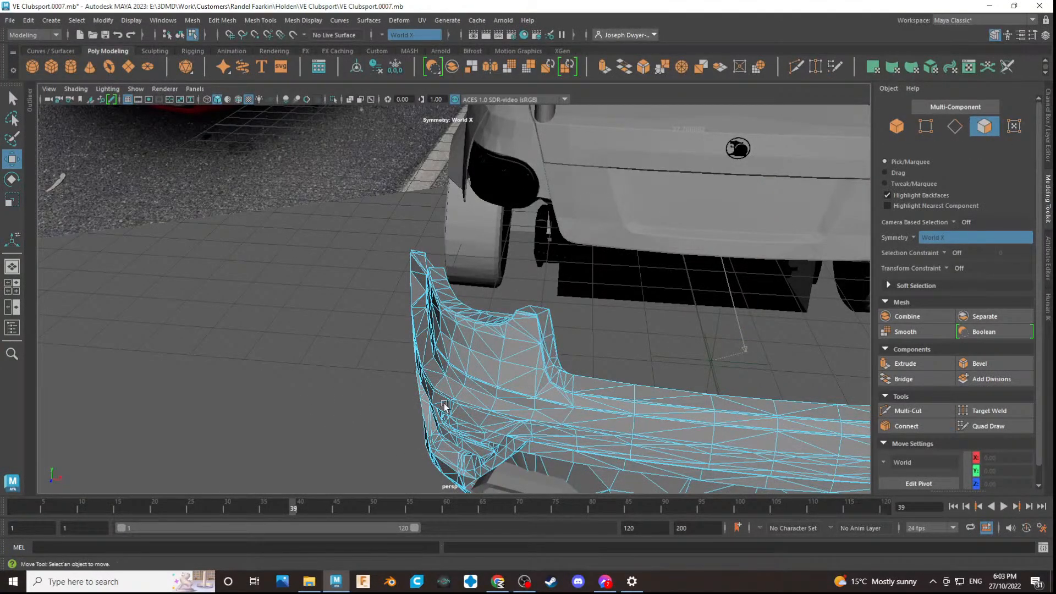
click(896, 126)
click(315, 392)
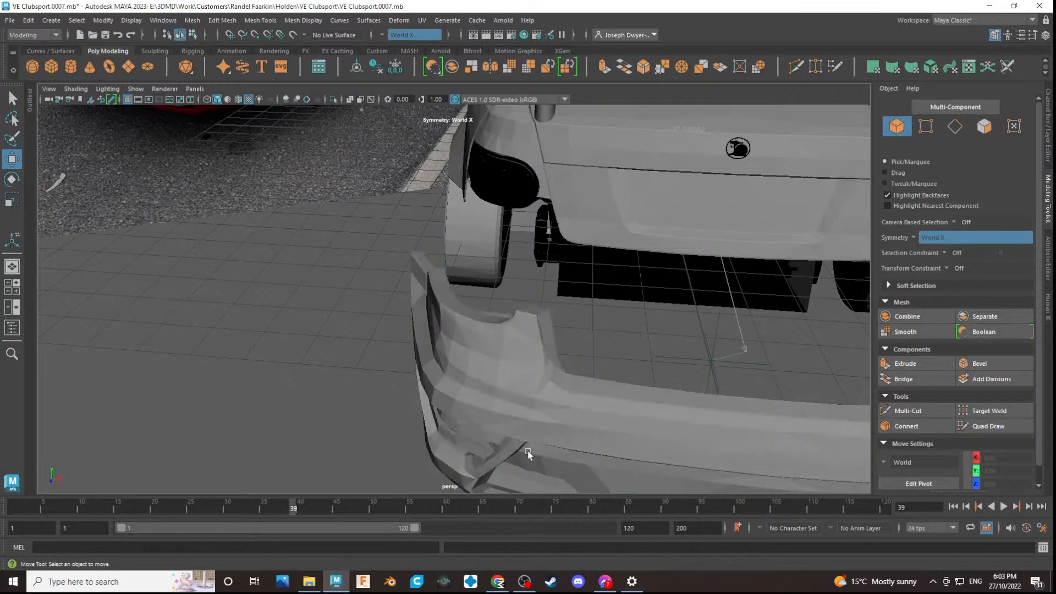
mouse_move(578, 427)
alt+mouse_down()
mouse_move(493, 434)
mouse_move(568, 419)
alt+mouse_up()
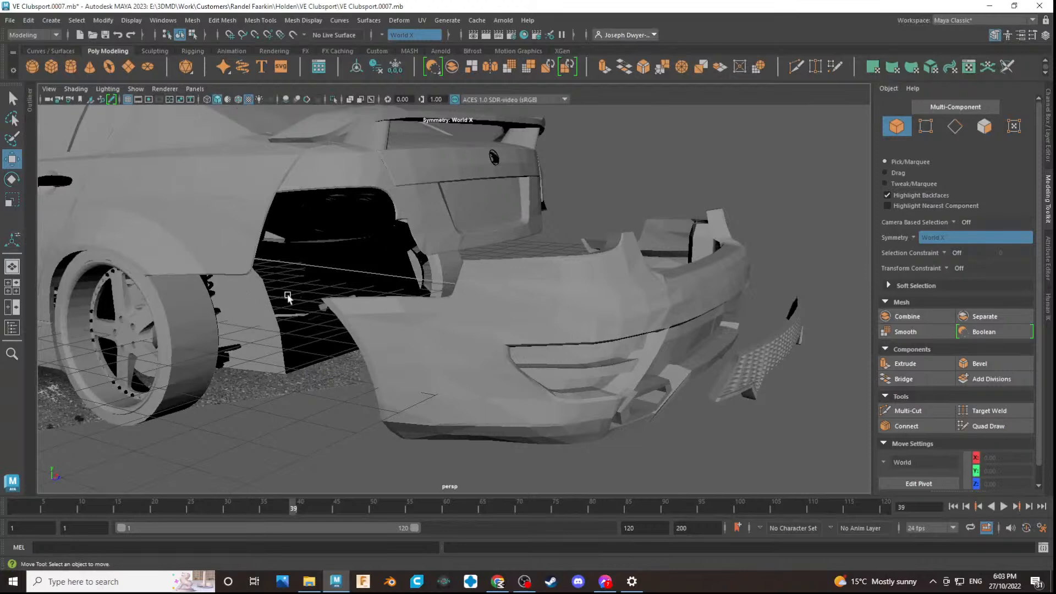
alt+drag(589, 297, 576, 383)
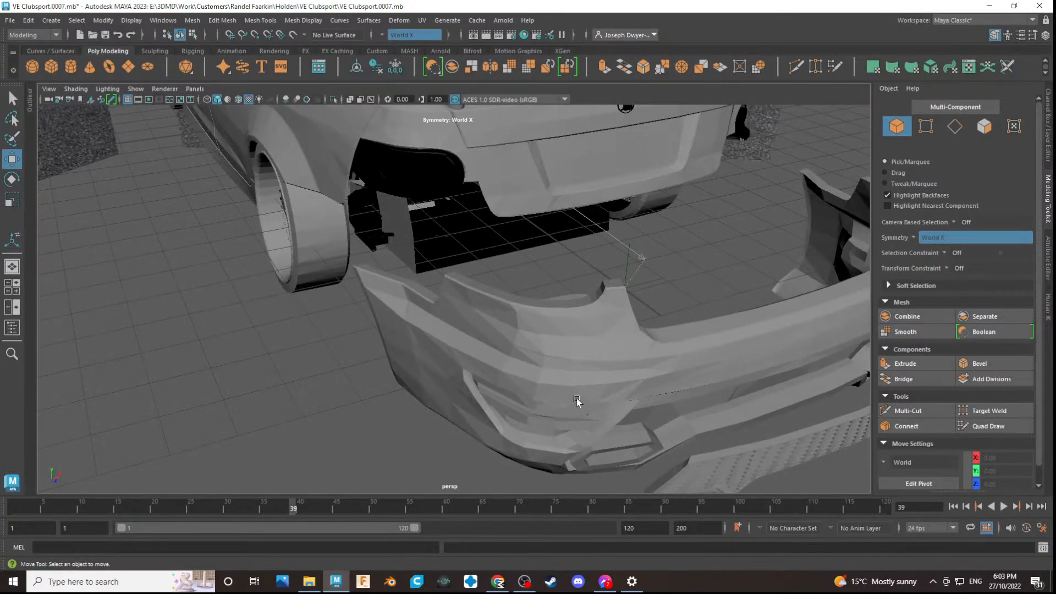
- Try smoothing the rear bumper mesh with one division and inspect the denser wireframe around the side vents
click(577, 402)
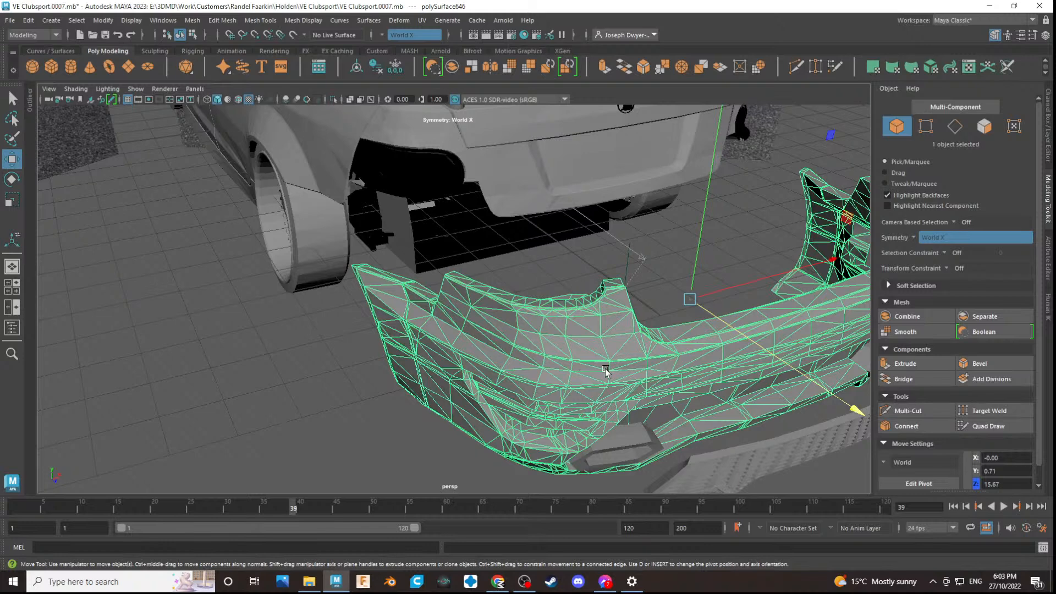
alt+drag(555, 389, 586, 384)
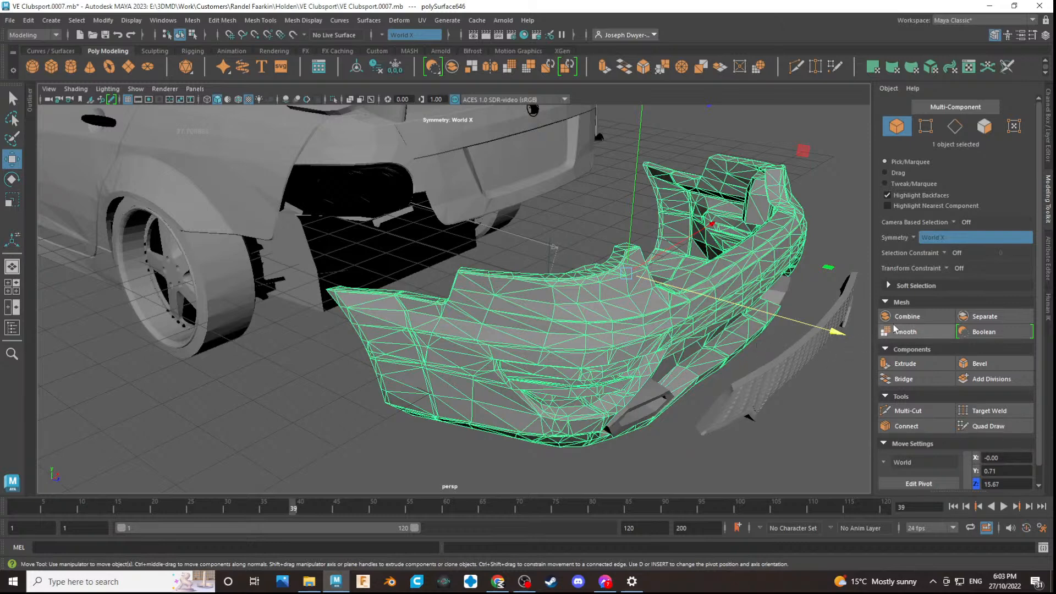
scroll(477, 400, up, 3)
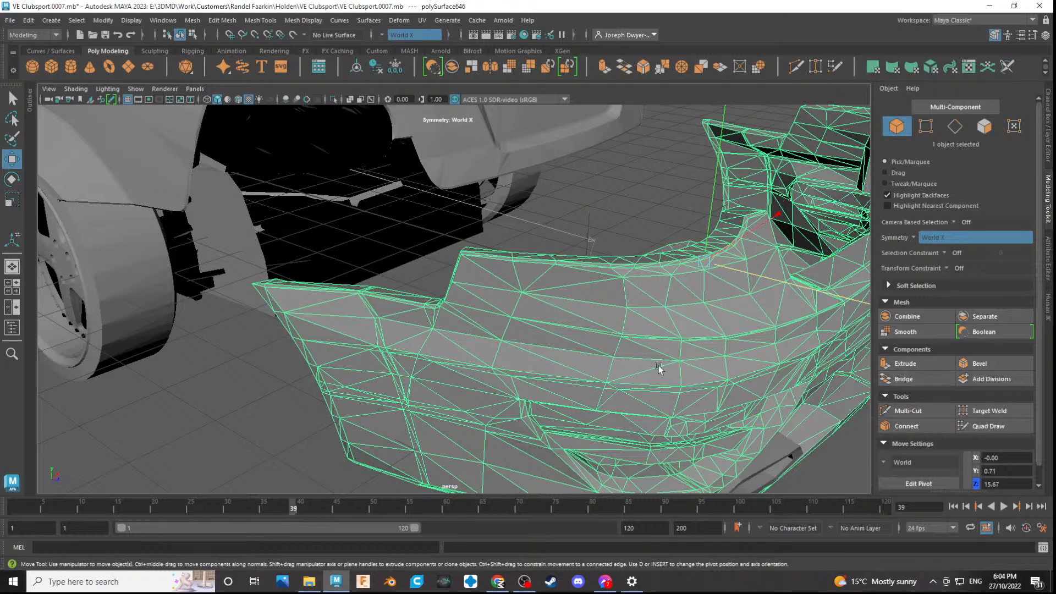
alt+drag(589, 374, 519, 411)
click(893, 336)
click(348, 435)
alt+drag(385, 411, 546, 360)
click(492, 392)
scroll(476, 373, up, 3)
scroll(458, 391, down, 4)
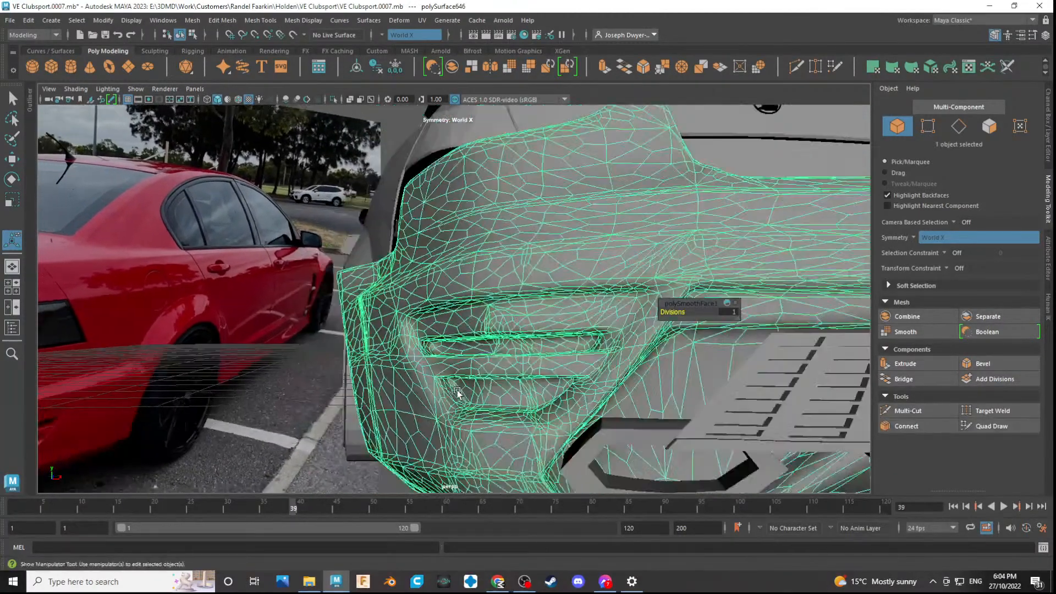
scroll(458, 392, down, 5)
alt+drag(457, 392, 528, 319)
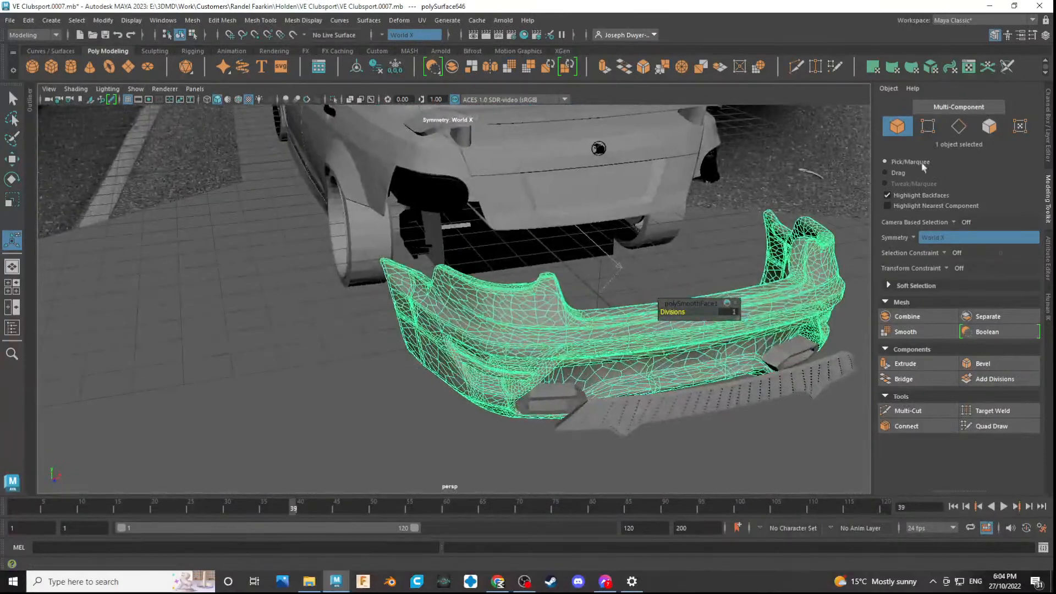
- Deselect the smoothed rear bumper, check its shaded surface and undo the smoothing
click(429, 434)
alt+drag(429, 434, 363, 413)
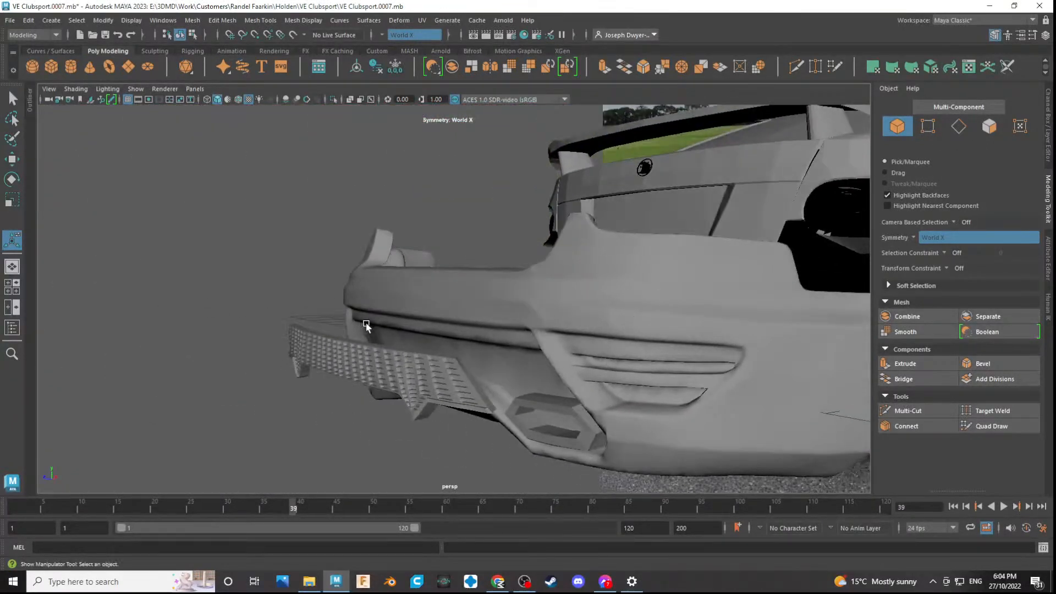
click(550, 381)
key(ctrl+z)
click(552, 381)
alt+drag(429, 348, 401, 330)
click(418, 448)
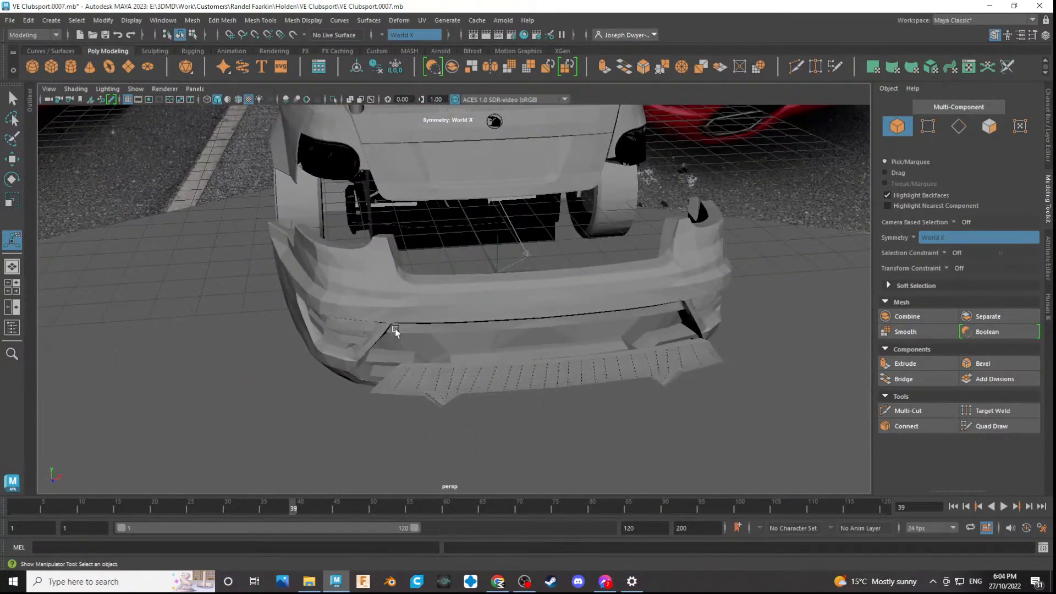
- Examine the rear bumper's faceted surface and gaps from the side, above and behind
alt+drag(397, 332, 479, 333)
alt+right_drag(479, 332, 526, 314)
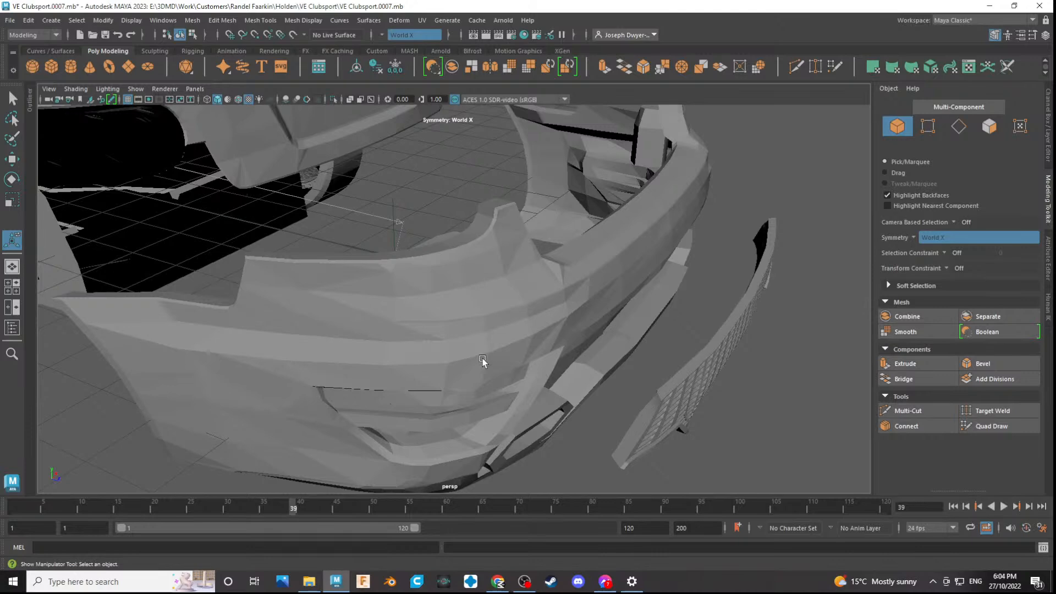
scroll(561, 343, down, 1)
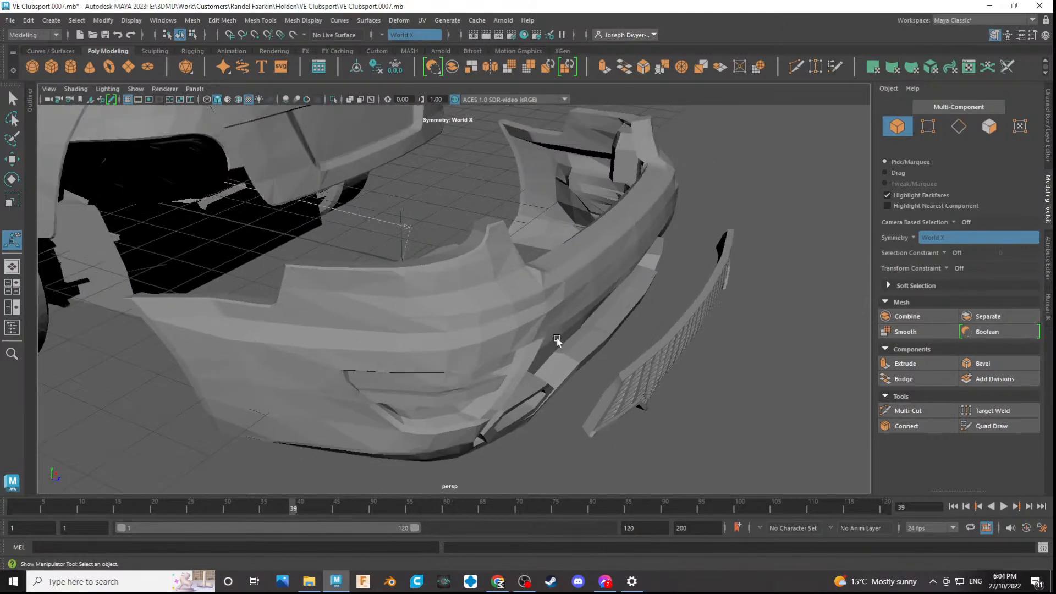
alt+drag(550, 386, 408, 380)
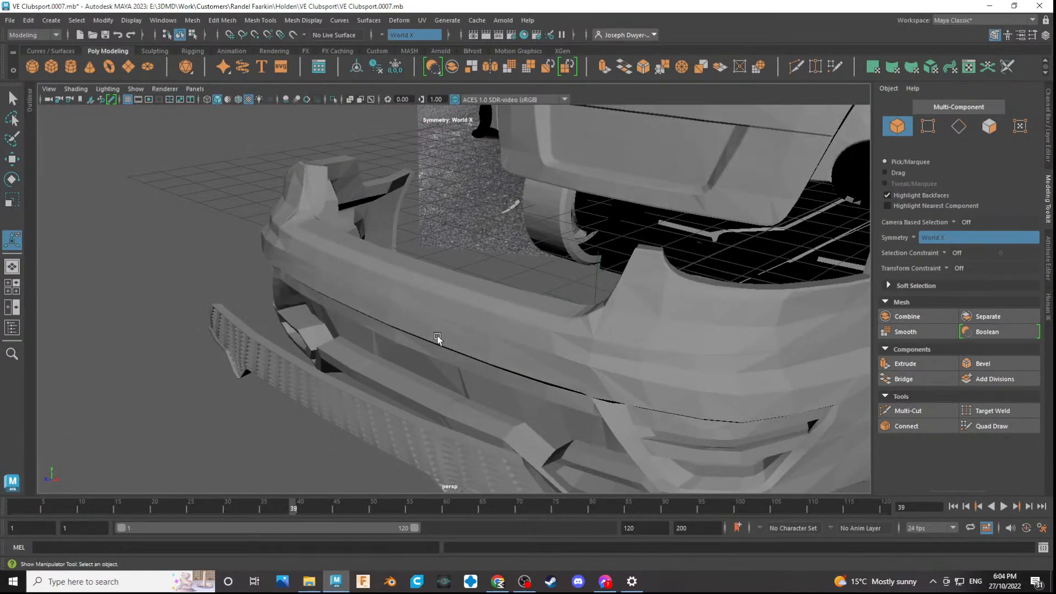
alt+drag(524, 316, 621, 270)
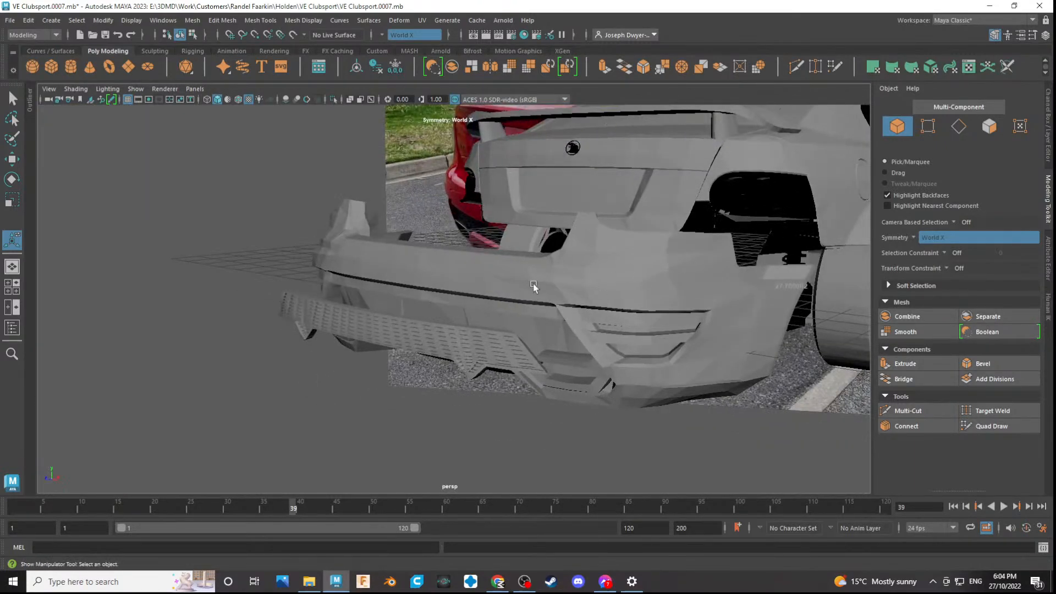
alt+middle_drag(699, 227, 616, 250)
- Select the car body and examine its wireframe around the rear light opening, wheel arch and fuel cap, including the inside
click(588, 263)
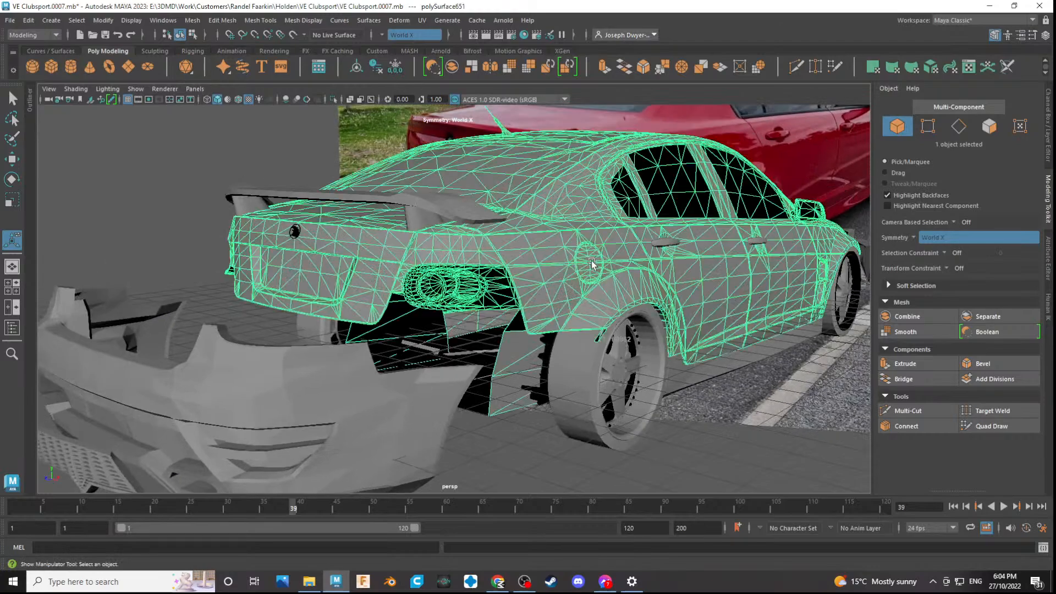
alt+drag(630, 284, 522, 297)
scroll(687, 291, up, 4)
alt+middle_drag(691, 277, 484, 330)
scroll(440, 330, down, 4)
alt+drag(346, 333, 399, 336)
scroll(379, 338, up, 4)
alt+middle_drag(352, 339, 612, 196)
alt+drag(613, 196, 704, 262)
scroll(693, 270, up, 3)
alt+middle_drag(660, 286, 377, 455)
scroll(596, 339, up, 5)
alt+drag(640, 333, 514, 336)
alt+middle_drag(457, 253, 850, 311)
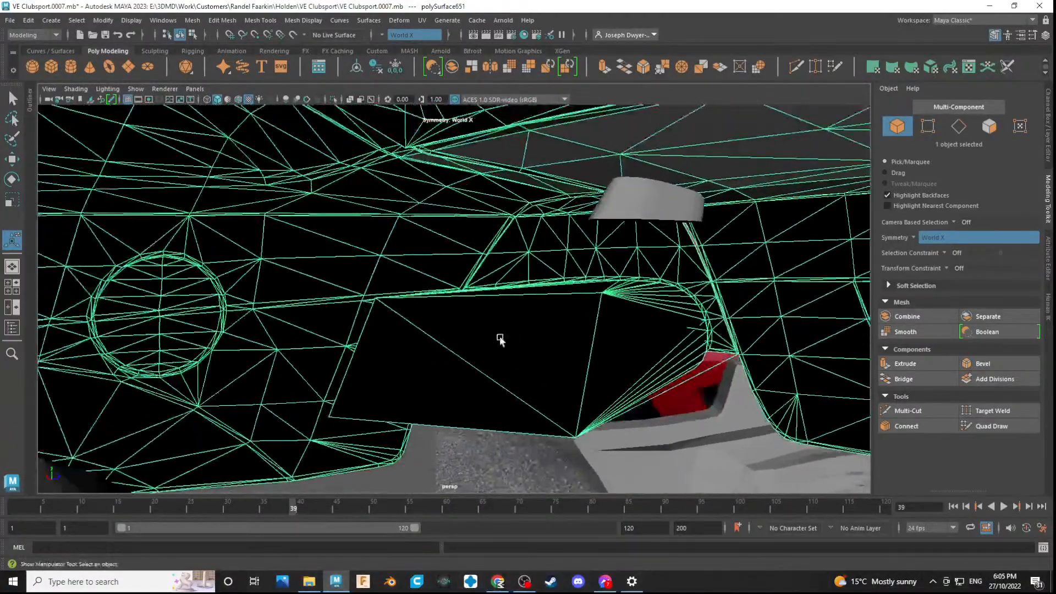
alt+drag(528, 332, 364, 313)
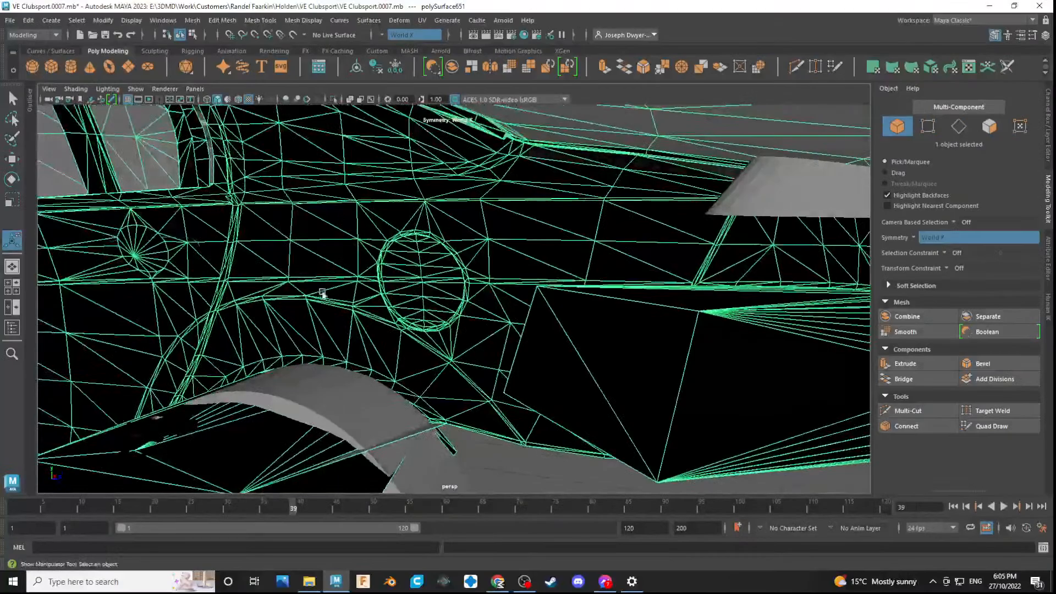
alt+middle_drag(364, 314, 682, 308)
alt+drag(638, 317, 502, 337)
scroll(503, 335, down, 10)
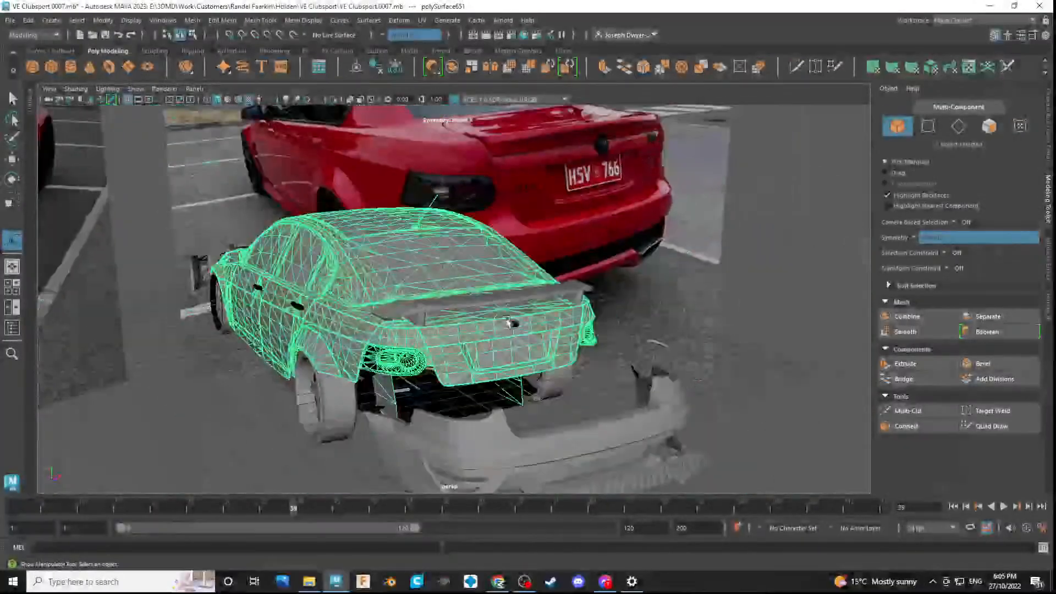
- Inspect the car's side and front, and examine the selected body's wireframe on the rear quarter around the fuel cap
click(292, 440)
alt+drag(271, 389, 459, 375)
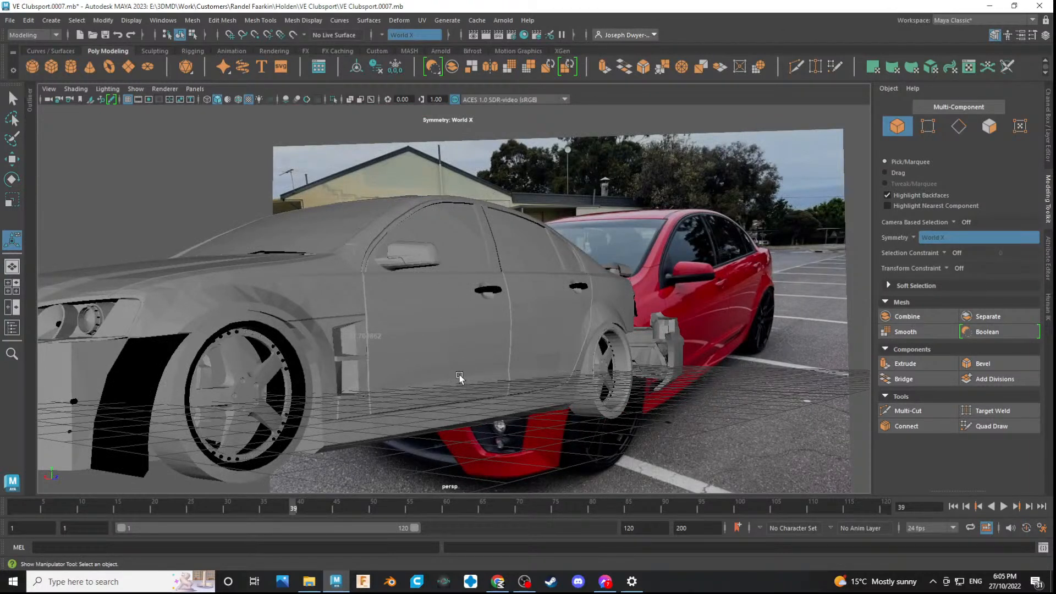
alt+drag(544, 387, 358, 405)
scroll(347, 386, up, 6)
alt+middle_drag(323, 336, 403, 341)
scroll(403, 342, up, 2)
click(359, 229)
alt+middle_drag(348, 253, 426, 312)
alt+drag(682, 402, 662, 351)
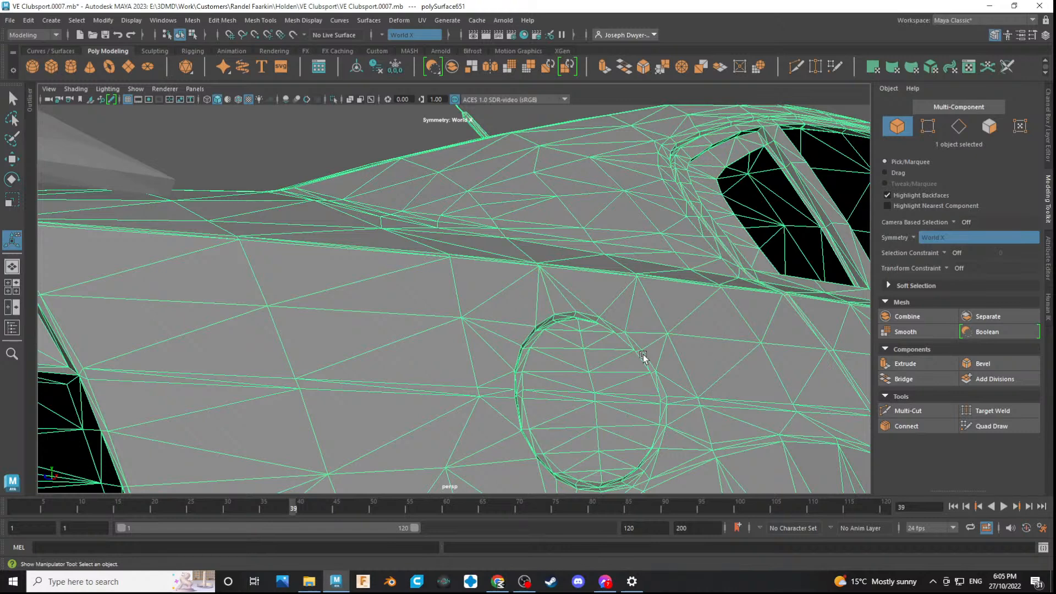
scroll(643, 357, down, 10)
alt+drag(642, 358, 513, 337)
click(312, 476)
alt+drag(675, 440, 600, 423)
scroll(610, 424, down, 4)
alt+middle_drag(611, 424, 589, 394)
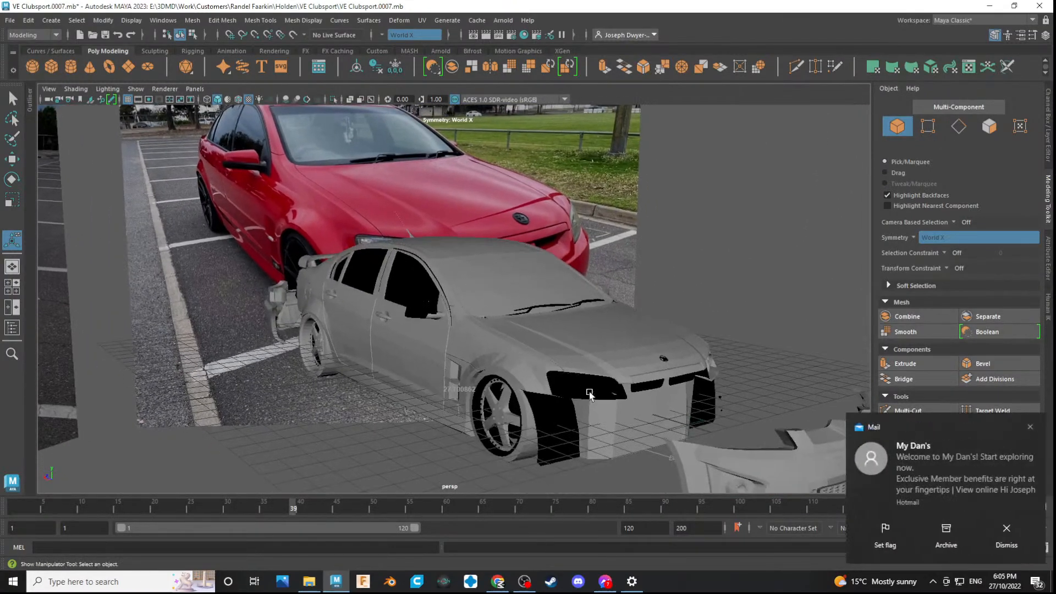
- Dismiss the mail notification and examine the complete car and its separate parts from the front, side and rear
click(1029, 427)
alt+drag(394, 391, 575, 419)
scroll(525, 400, up, 4)
scroll(575, 419, down, 4)
alt+middle_drag(572, 417, 477, 364)
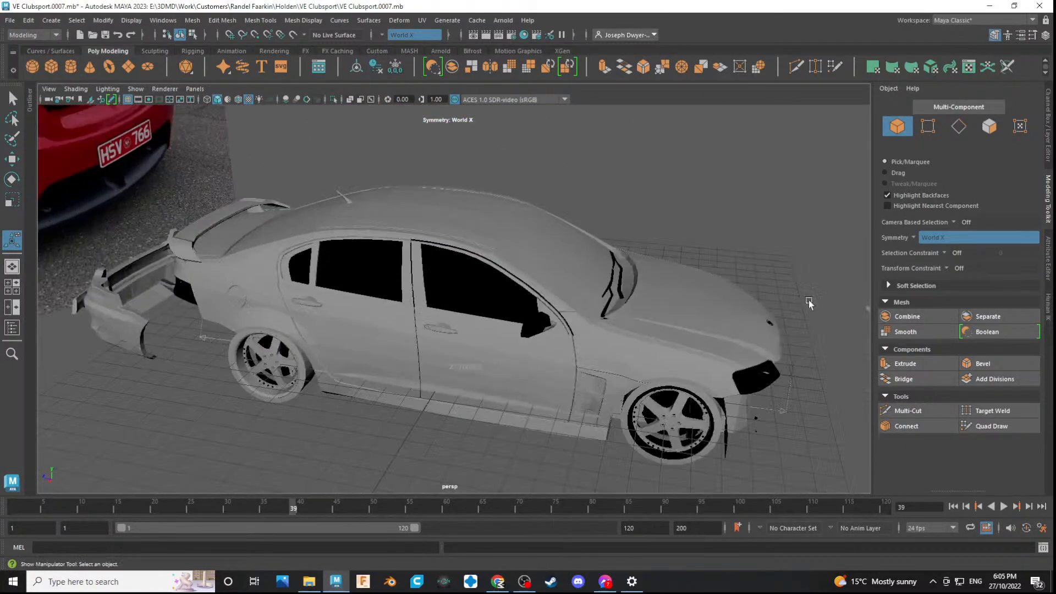
alt+drag(278, 388, 376, 383)
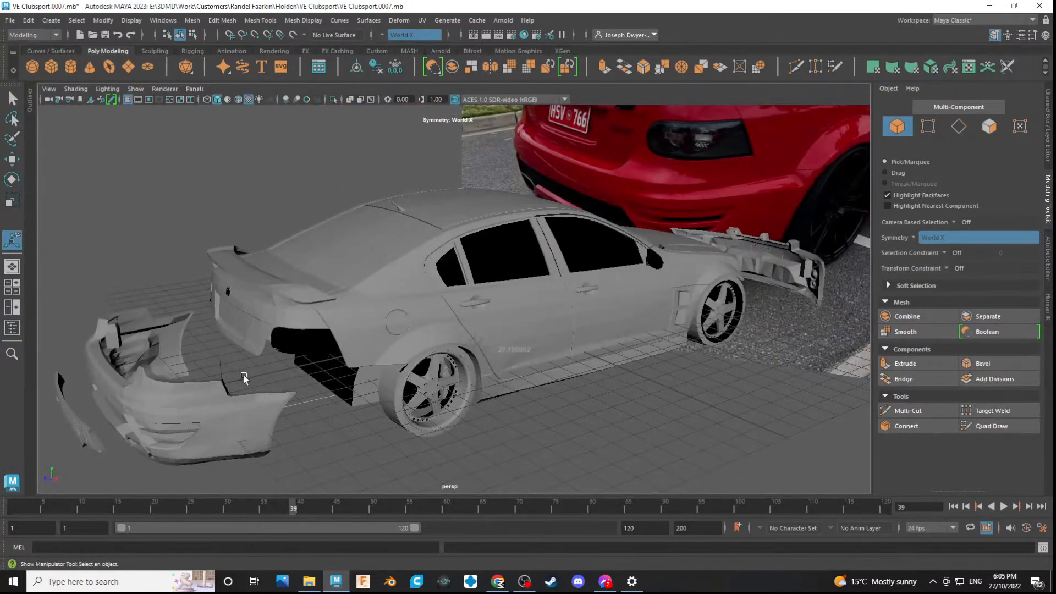
alt+drag(330, 414, 448, 361)
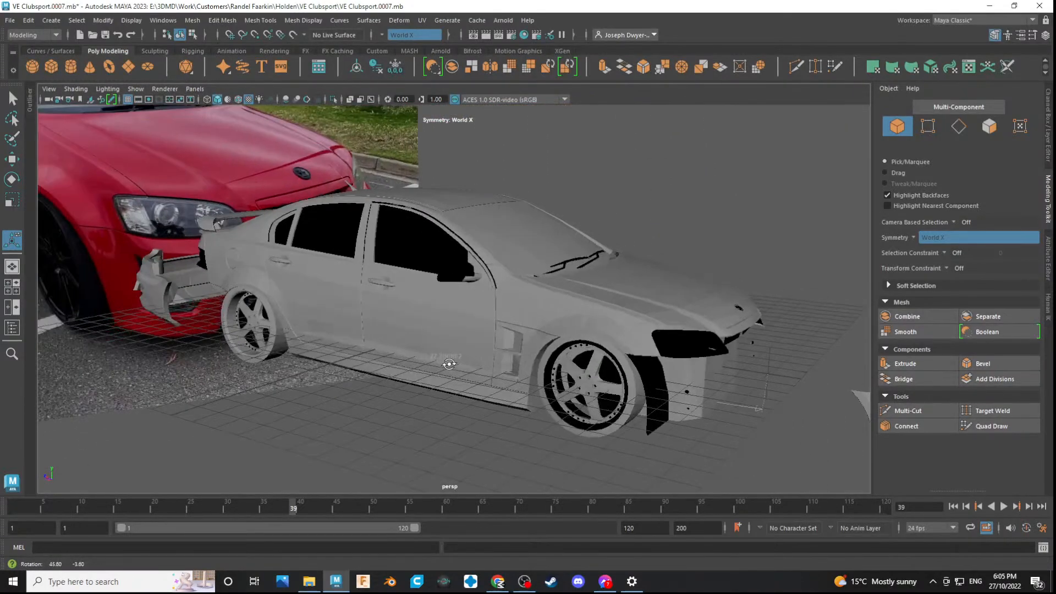
alt+drag(323, 389, 413, 360)
alt+middle_drag(412, 359, 774, 463)
scroll(774, 463, up, 3)
alt+drag(774, 463, 422, 351)
scroll(422, 351, up, 3)
alt+middle_drag(422, 350, 625, 363)
alt+drag(625, 363, 605, 363)
scroll(593, 367, up, 3)
scroll(492, 382, down, 5)
alt+drag(495, 382, 632, 378)
alt+middle_drag(335, 409, 487, 346)
- Select the rear bumper to examine the wireframe along its lower edge and underside, and clear the selection
click(392, 297)
alt+drag(393, 297, 524, 359)
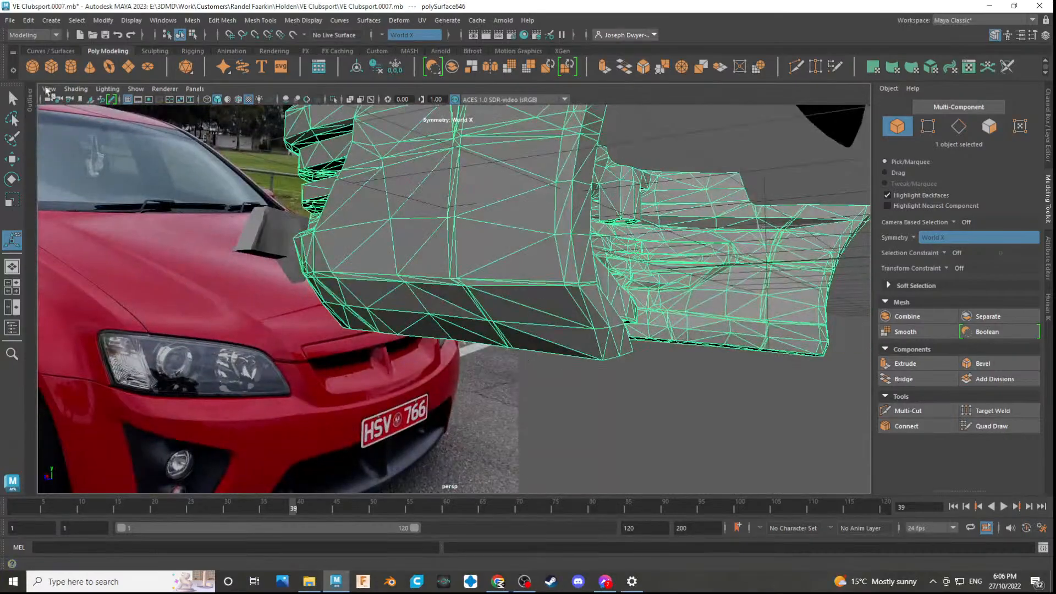
click(93, 217)
alt+drag(424, 311, 352, 280)
alt+middle_drag(352, 280, 275, 361)
- Select the car body to examine its shell edges around the rear light opening from underneath, and return to an overview of the car
click(691, 321)
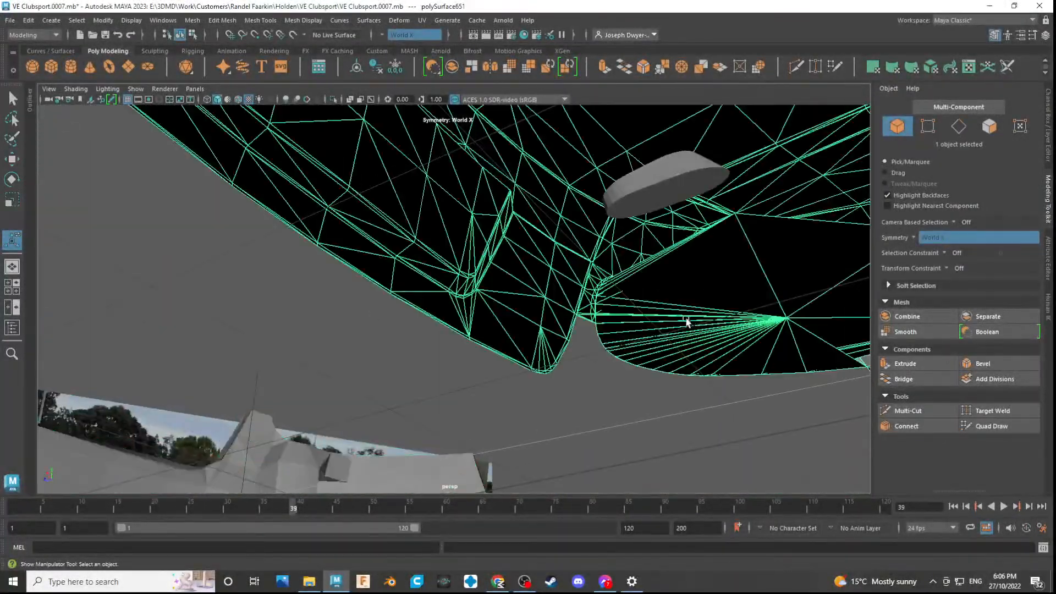
alt+middle_drag(691, 320, 635, 379)
scroll(632, 335, up, 5)
alt+middle_drag(717, 358, 617, 302)
alt+drag(617, 302, 639, 333)
click(712, 417)
alt+drag(712, 417, 601, 339)
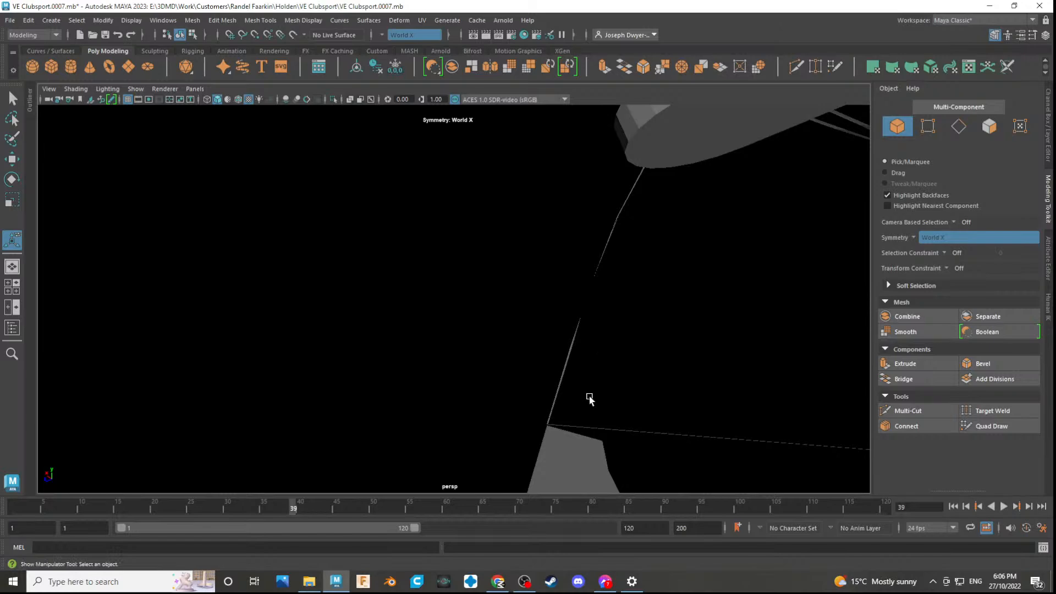
scroll(605, 380, down, 5)
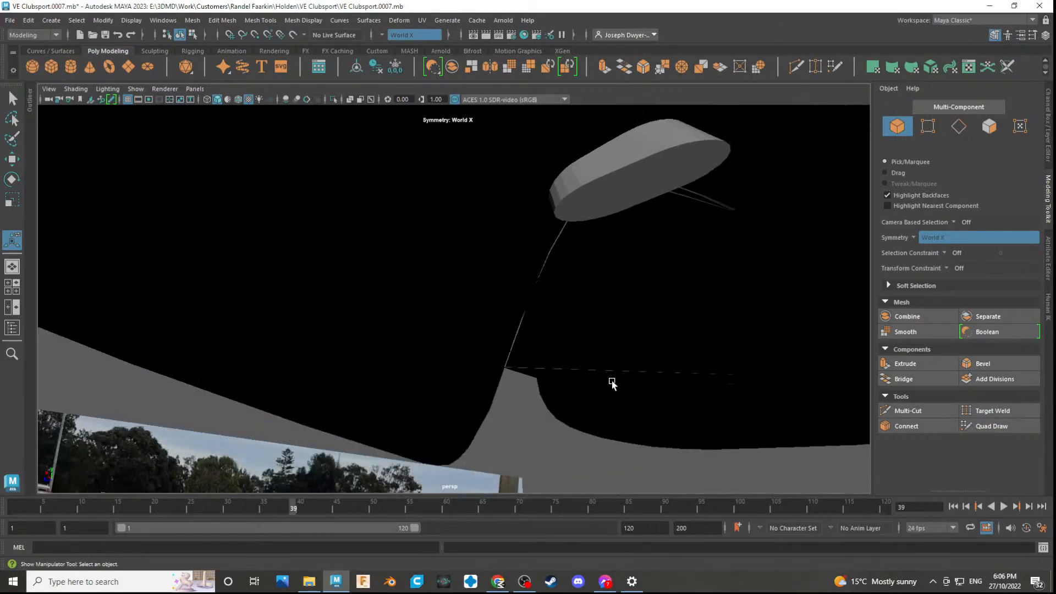
alt+drag(477, 332, 737, 418)
alt+drag(570, 294, 599, 342)
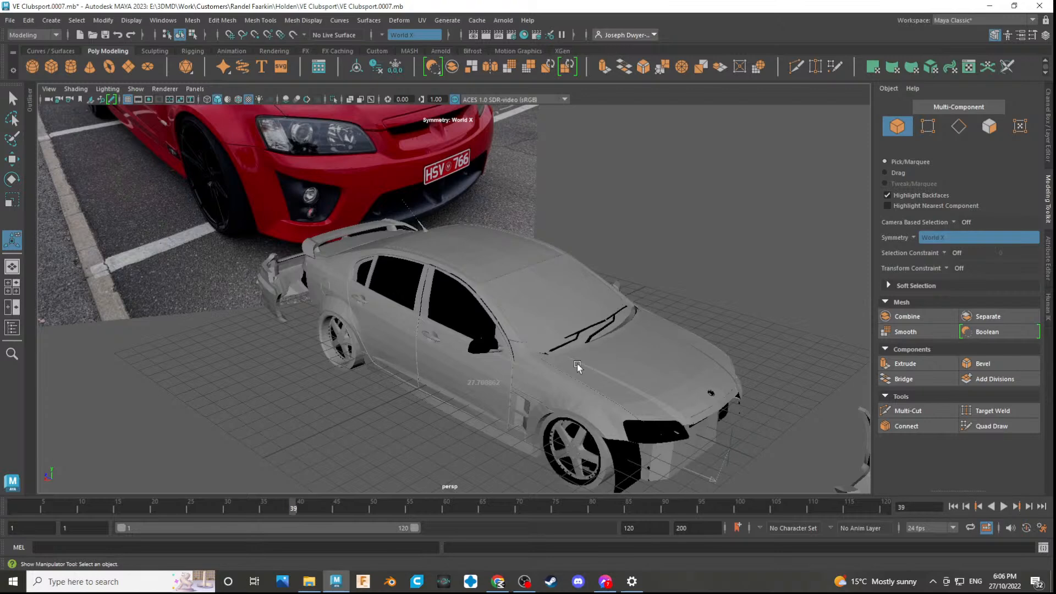
- Examine the detached rear bumper and the adjoining rear quarter of the car model close up from several angles
alt+drag(484, 355, 532, 366)
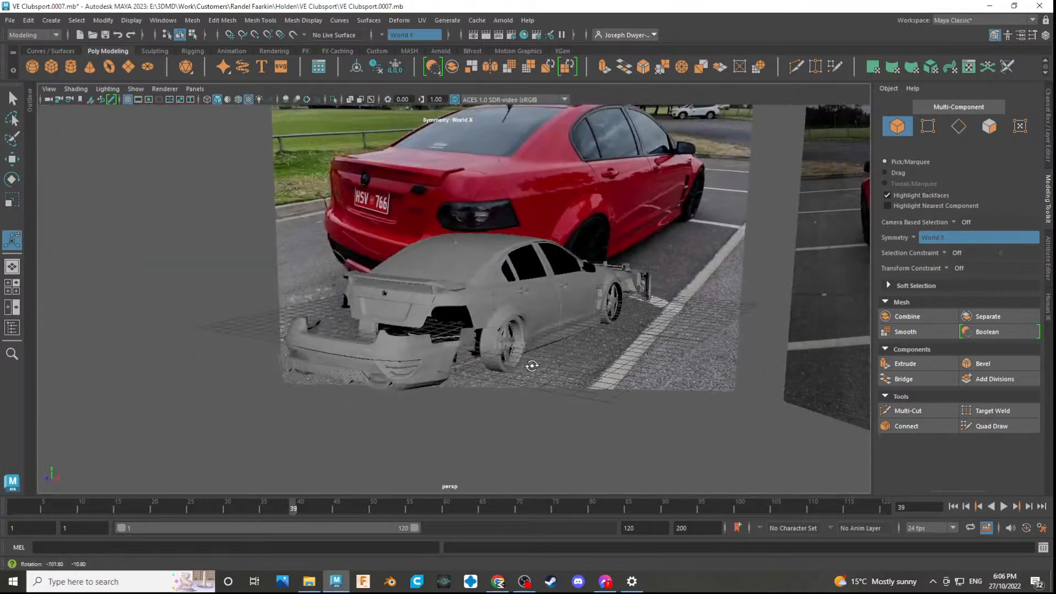
scroll(424, 318, up, 8)
alt+middle_drag(466, 407, 733, 340)
alt+drag(472, 333, 438, 196)
scroll(407, 246, down, 5)
alt+drag(407, 246, 499, 308)
scroll(393, 319, up, 5)
scroll(503, 303, down, 6)
alt+drag(461, 371, 399, 377)
scroll(653, 353, up, 6)
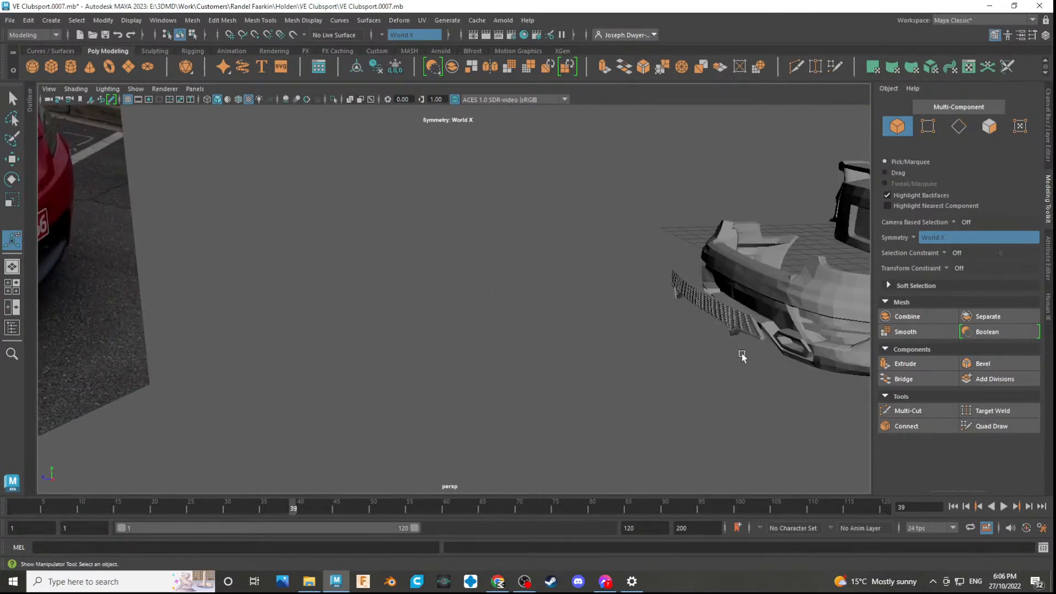
scroll(742, 354, down, 8)
scroll(480, 363, up, 4)
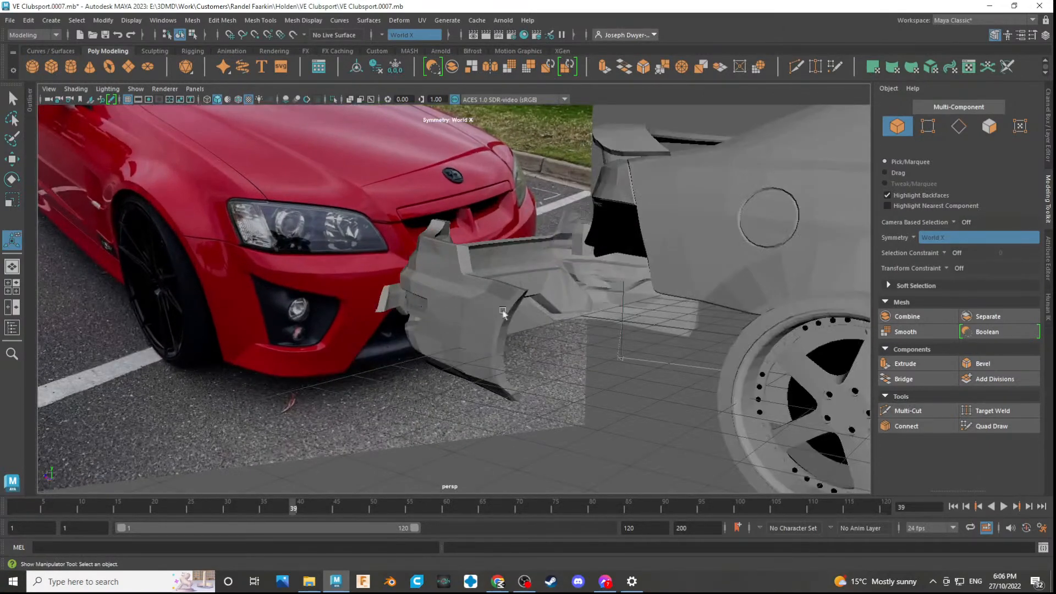
scroll(475, 339, down, 4)
alt+drag(474, 349, 504, 413)
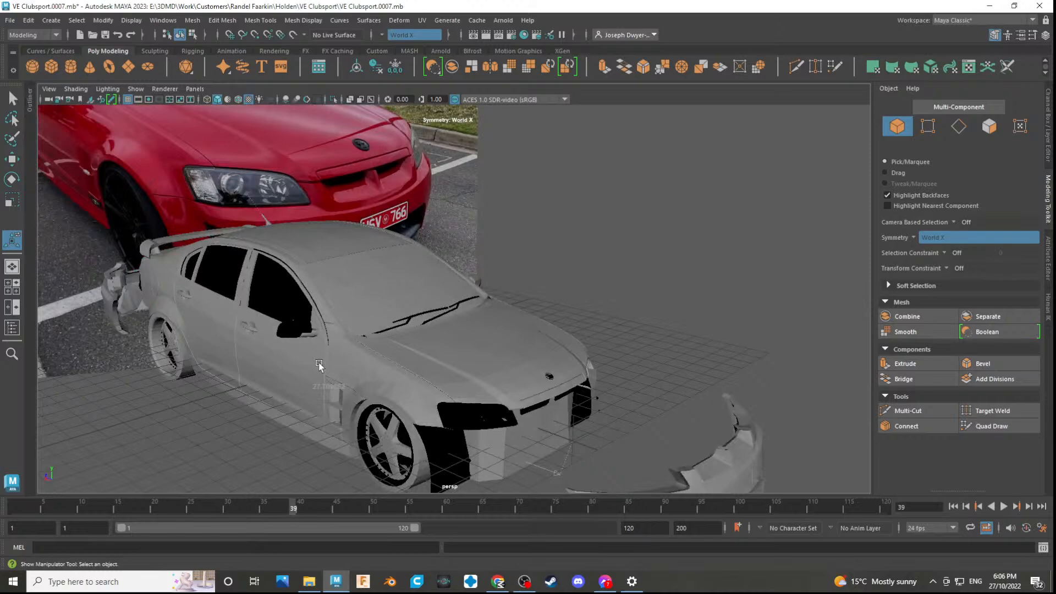
- Inspect the car model's side panels, wheels and rear end together with the separated rear bumper
alt+drag(249, 399, 376, 399)
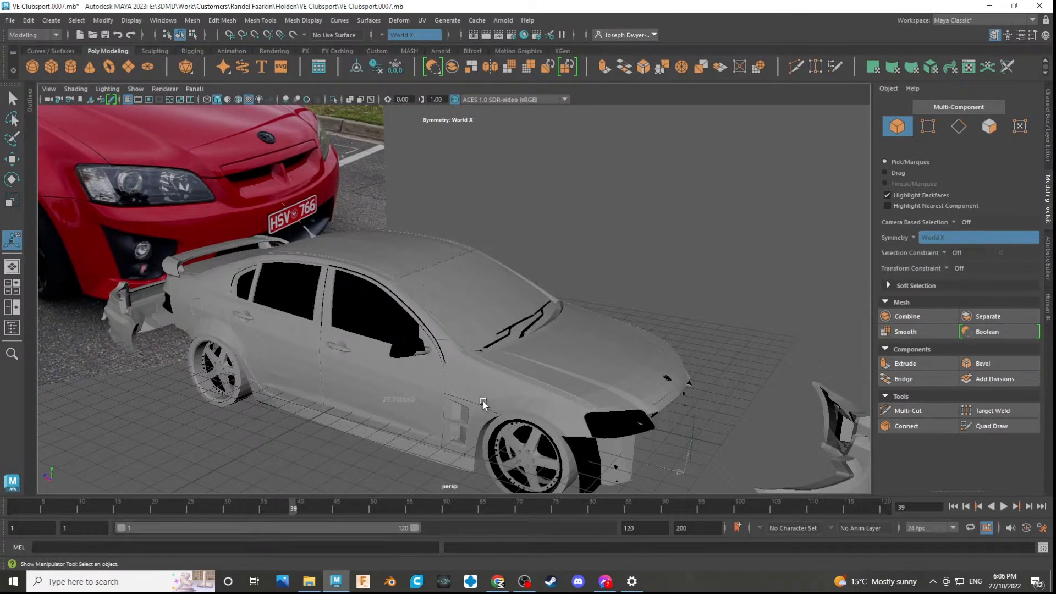
alt+drag(451, 405, 286, 413)
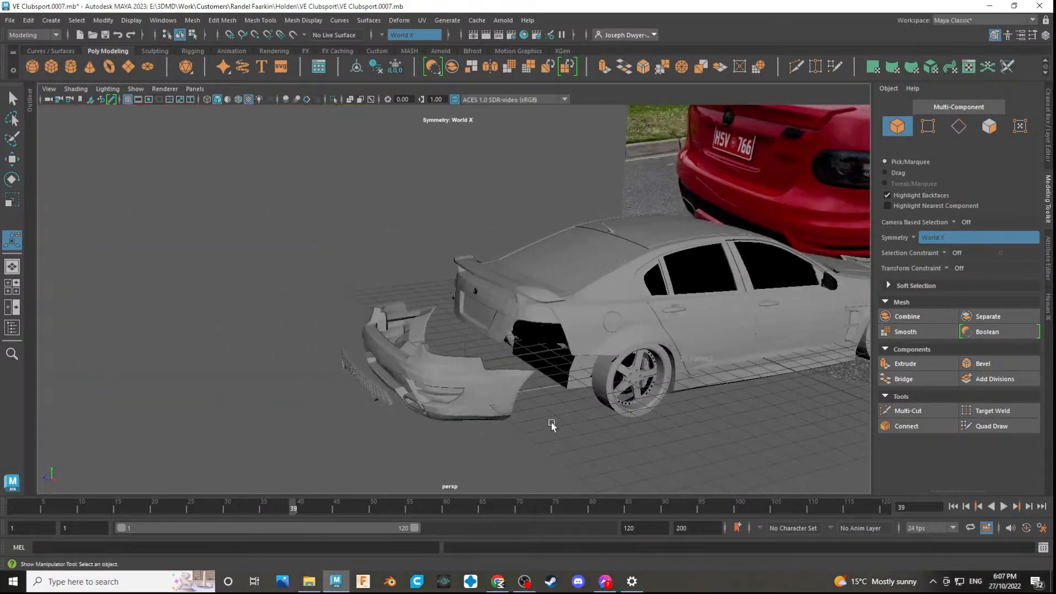
scroll(541, 423, up, 3)
scroll(625, 344, down, 4)
alt+drag(623, 342, 761, 335)
alt+middle_drag(427, 262, 441, 334)
scroll(440, 325, down, 3)
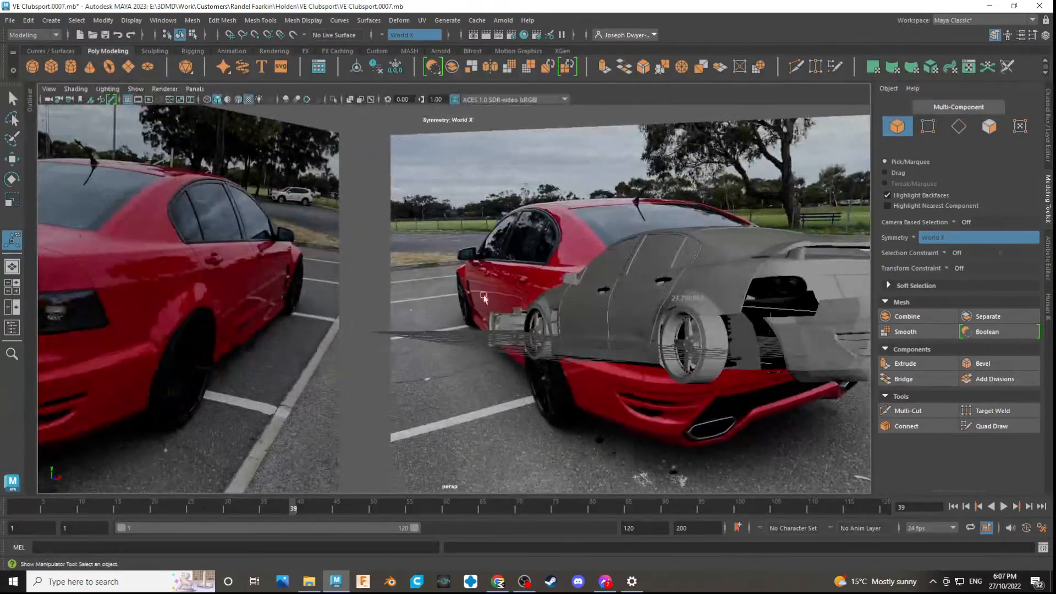
- Examine the red car reference photos placed around the model, covering its rear and front views
scroll(438, 304, down, 2)
alt+drag(347, 309, 604, 319)
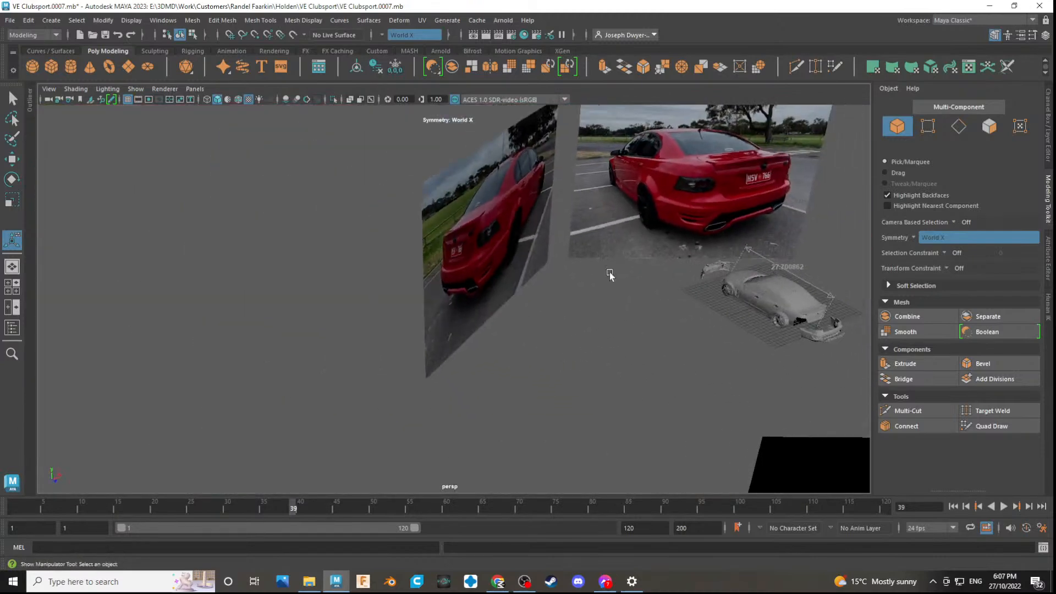
alt+drag(332, 193, 609, 317)
alt+drag(688, 301, 450, 325)
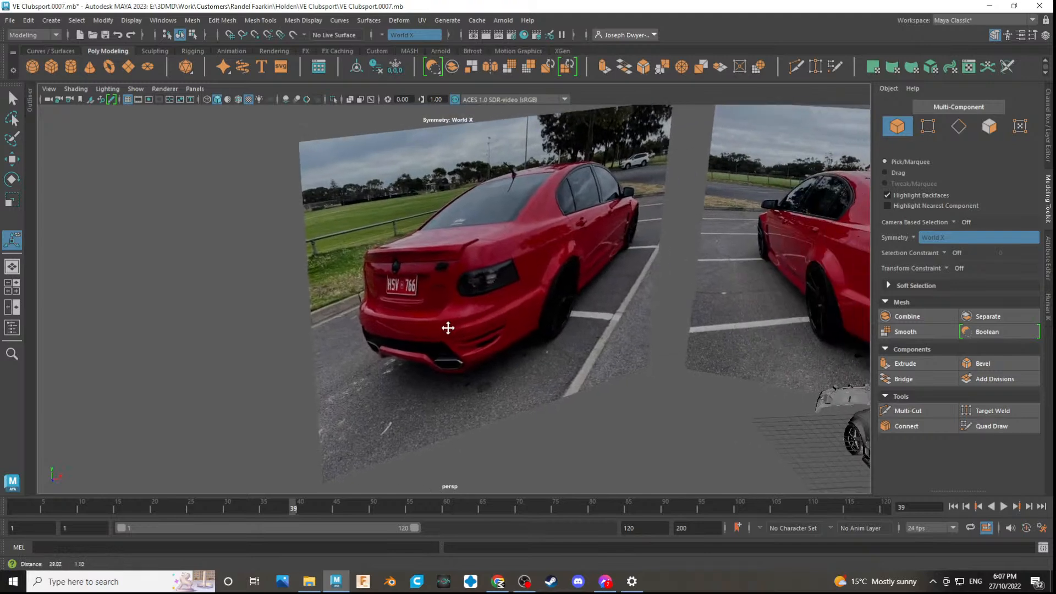
alt+drag(598, 343, 623, 424)
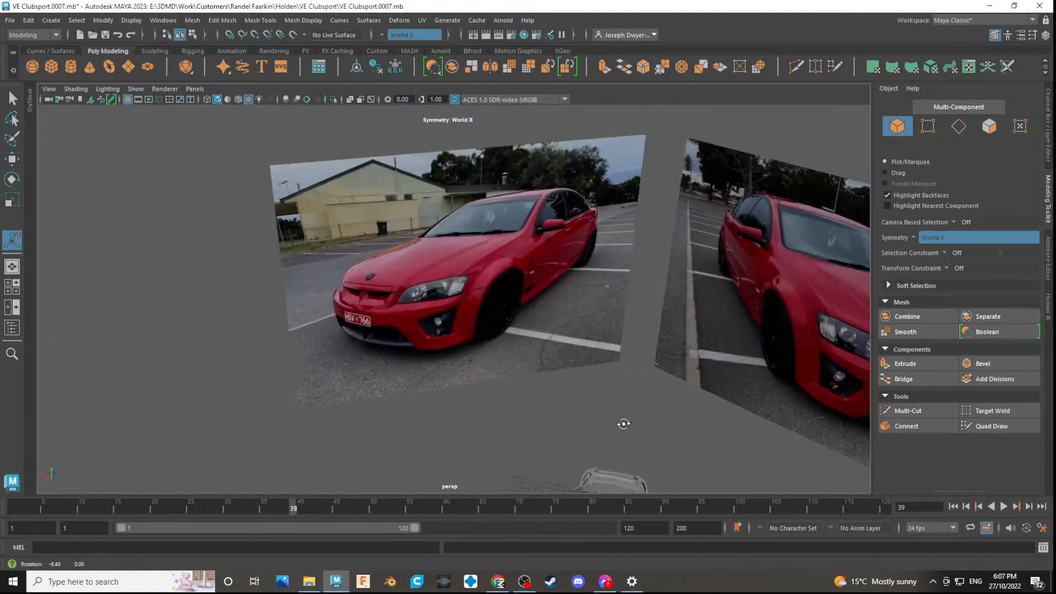
alt+middle_drag(356, 325, 473, 400)
alt+drag(474, 400, 495, 330)
alt+right_drag(495, 330, 513, 199)
alt+drag(514, 198, 415, 348)
alt+right_drag(414, 349, 503, 405)
alt+drag(443, 430, 459, 355)
alt+middle_drag(460, 355, 477, 448)
alt+drag(500, 455, 412, 295)
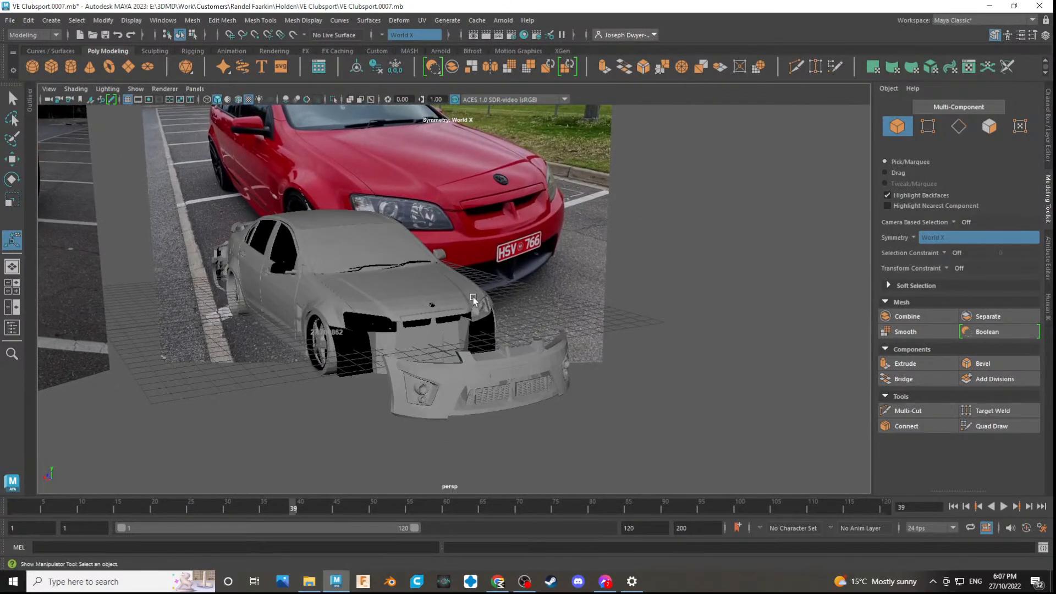
- Compare the model's boot, spoiler and rear bumper with the rear reference photos
alt+drag(214, 360, 402, 412)
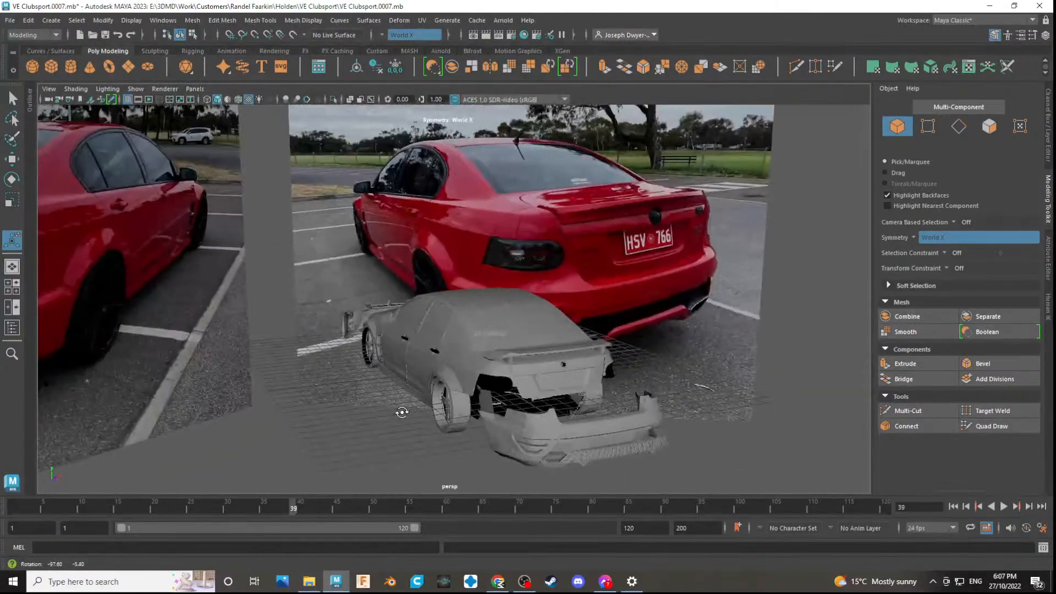
alt+drag(466, 398, 444, 404)
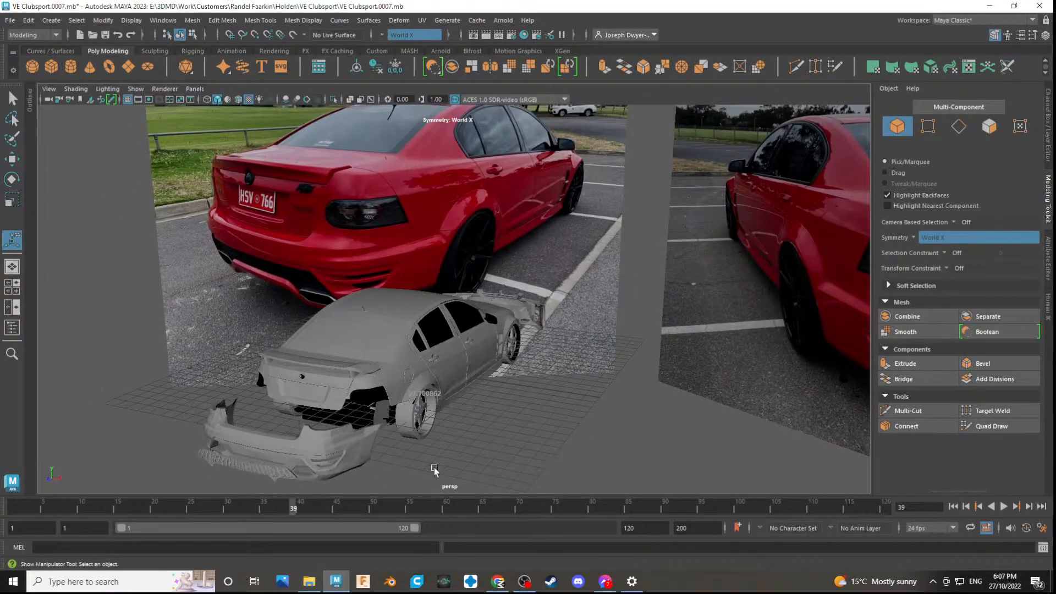
scroll(412, 434, down, 4)
scroll(414, 429, up, 4)
alt+drag(353, 439, 508, 422)
alt+middle_drag(509, 422, 523, 415)
alt+drag(522, 415, 504, 433)
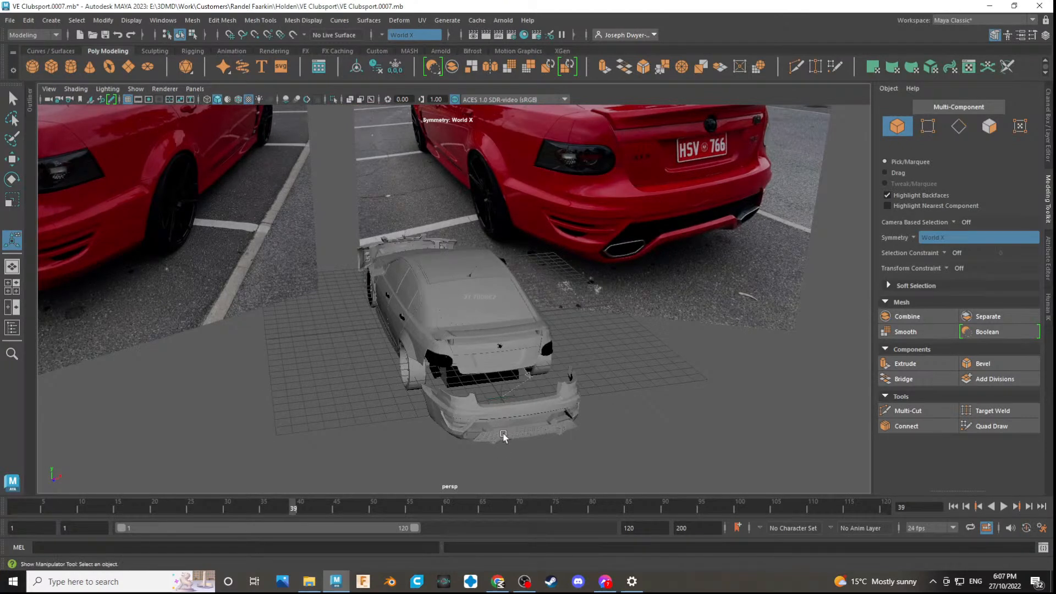
scroll(540, 429, up, 4)
scroll(539, 434, down, 5)
scroll(528, 431, up, 6)
alt+drag(559, 443, 534, 429)
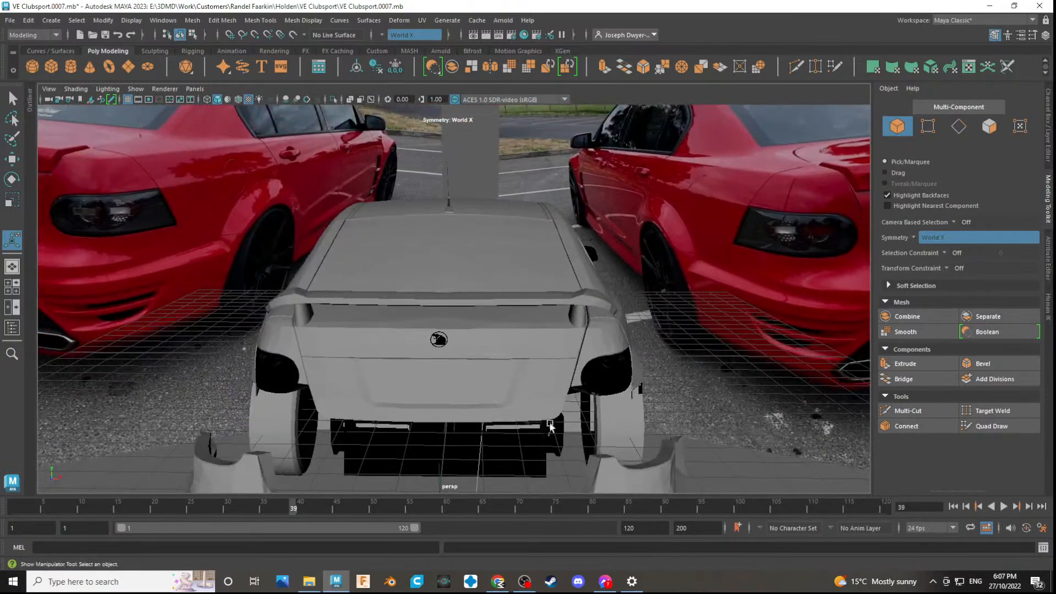
alt+middle_drag(603, 423, 646, 365)
alt+drag(645, 365, 447, 389)
- Select the perforated mesh insert of the rear bumper to examine its shape and fit, and clear the selection
alt+drag(375, 360, 230, 300)
click(230, 299)
scroll(236, 311, down, 5)
scroll(334, 347, up, 5)
alt+drag(307, 348, 351, 350)
scroll(531, 315, down, 1)
scroll(532, 317, up, 1)
scroll(570, 255, down, 4)
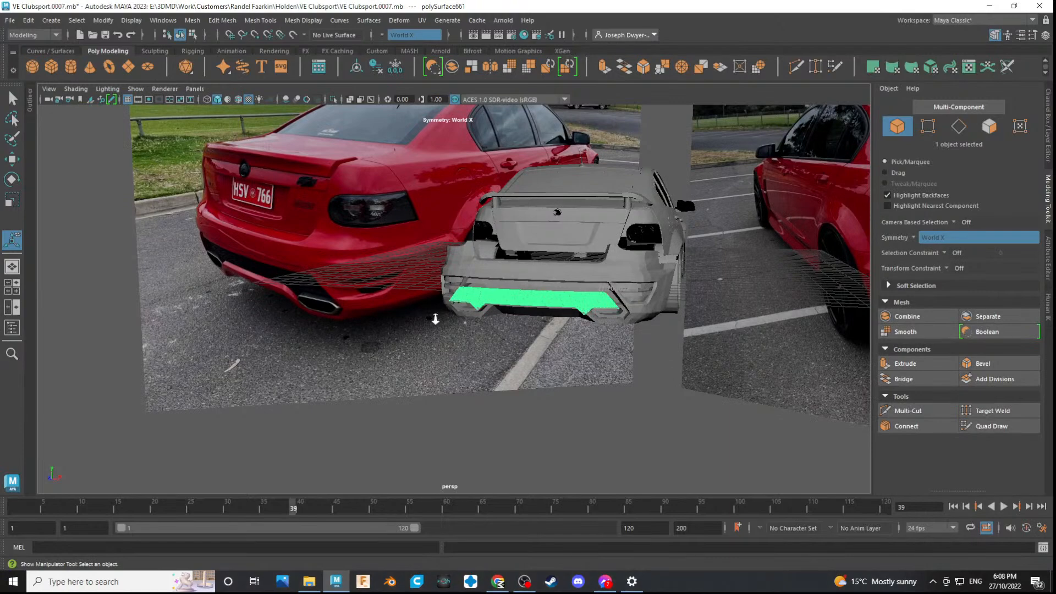
scroll(435, 319, up, 3)
alt+drag(491, 333, 347, 313)
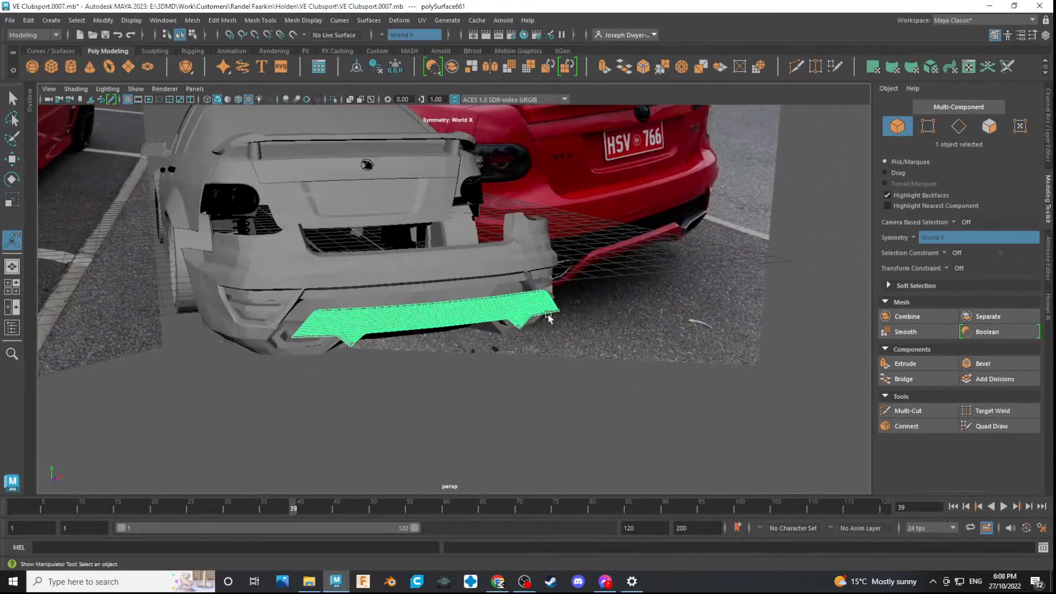
click(602, 416)
scroll(493, 356, up, 6)
scroll(534, 341, down, 4)
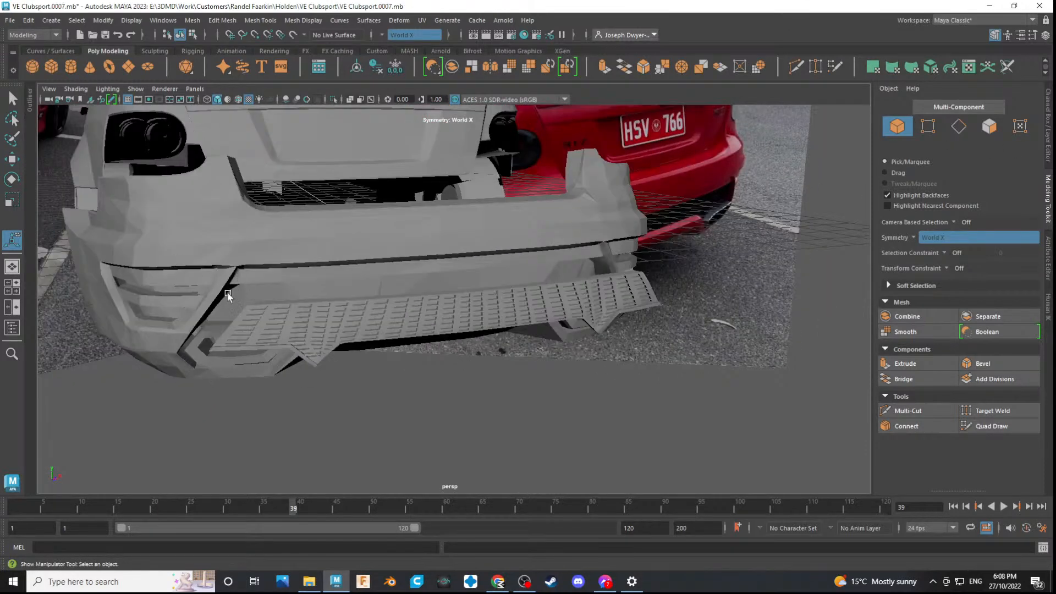
- Switch to Messenger, look back through the customer's chat, and open its full collection of shared media
click(498, 583)
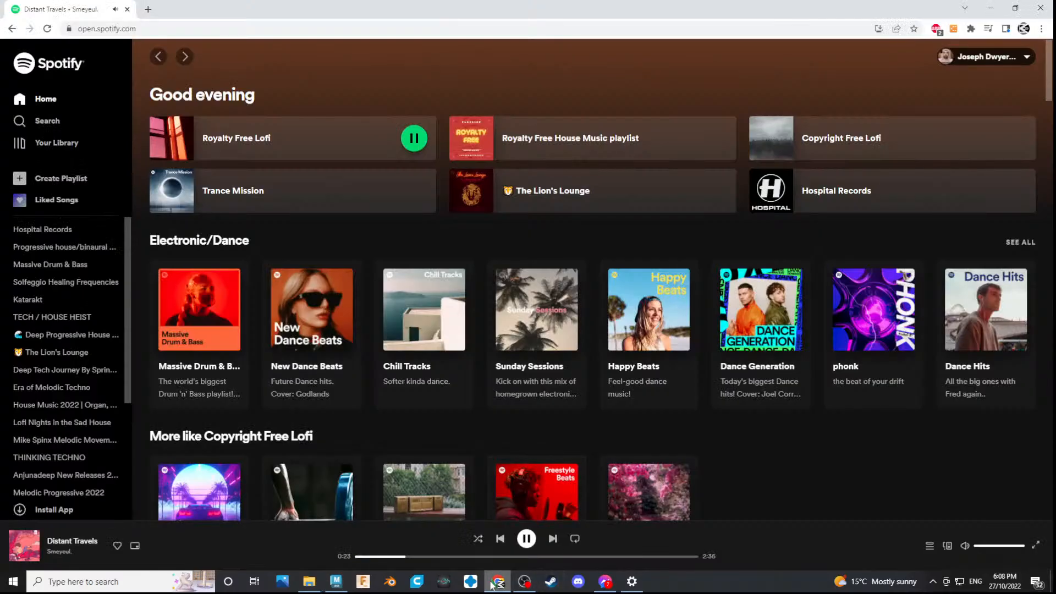
click(336, 582)
click(605, 581)
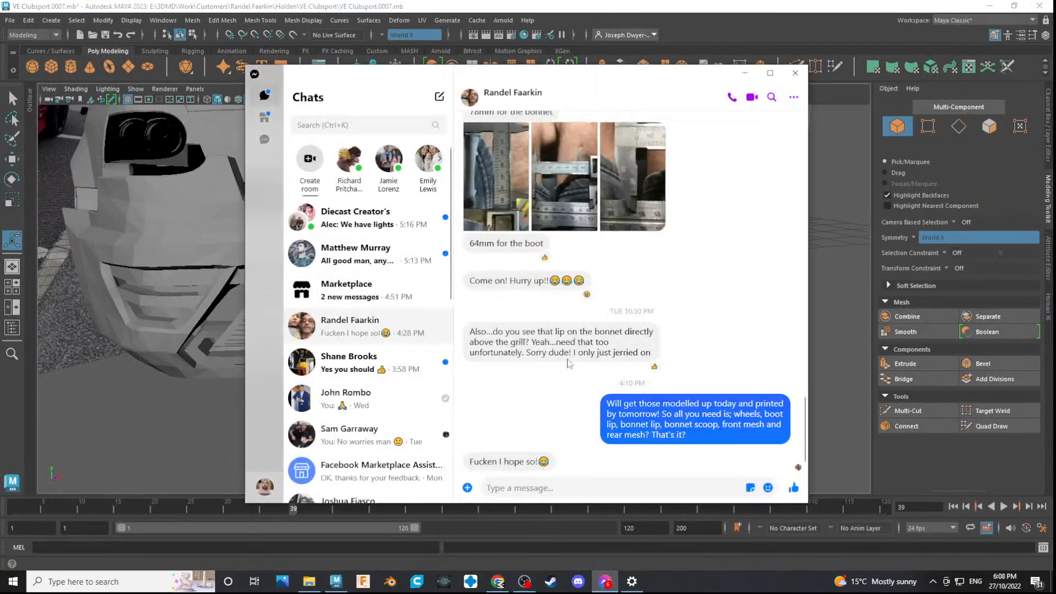
scroll(594, 259, up, 15)
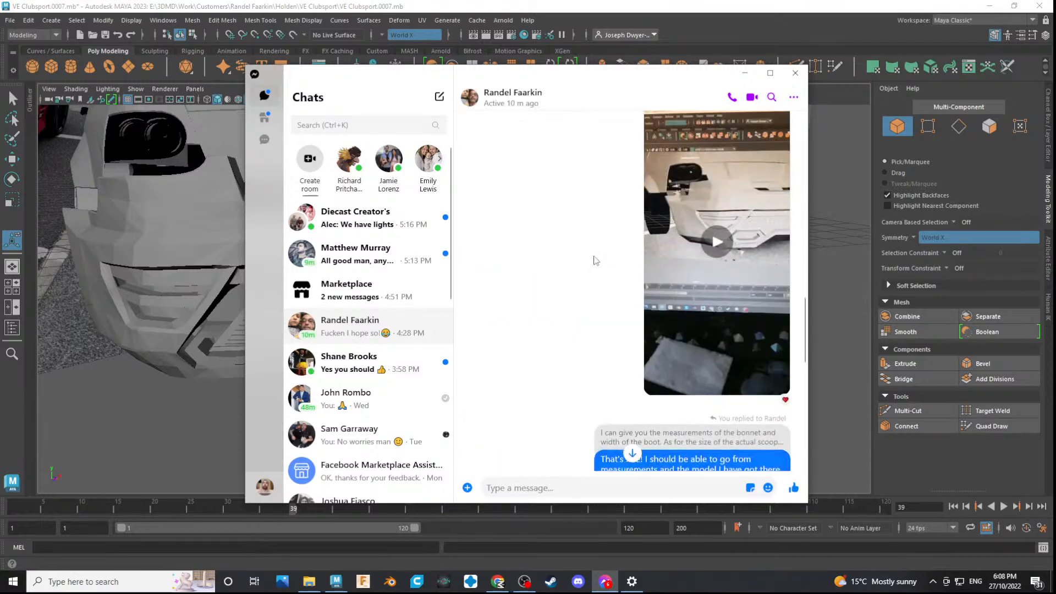
scroll(759, 137, up, 1)
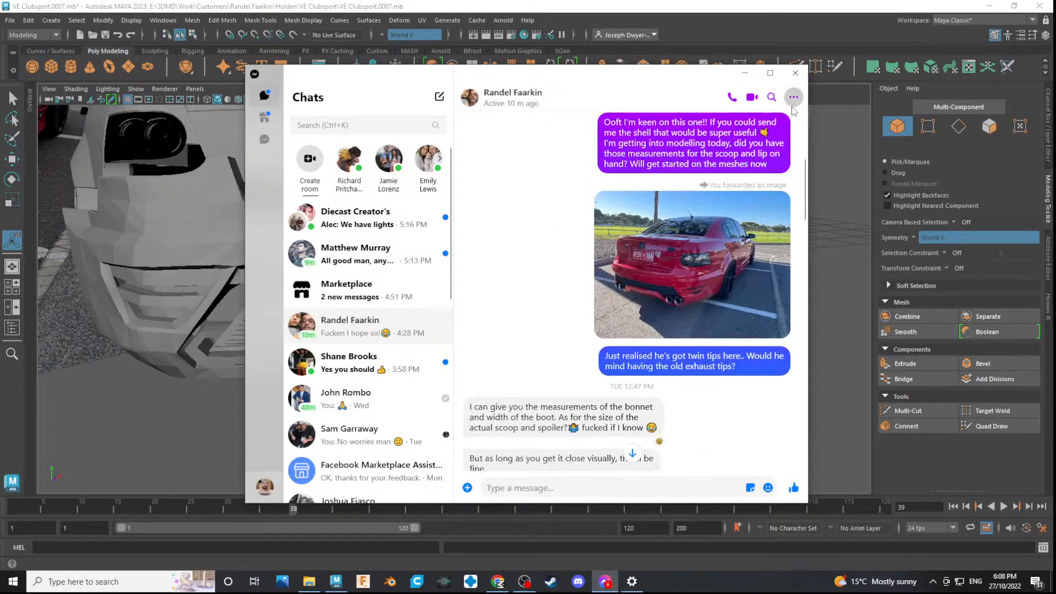
click(793, 98)
scroll(802, 294, down, 1)
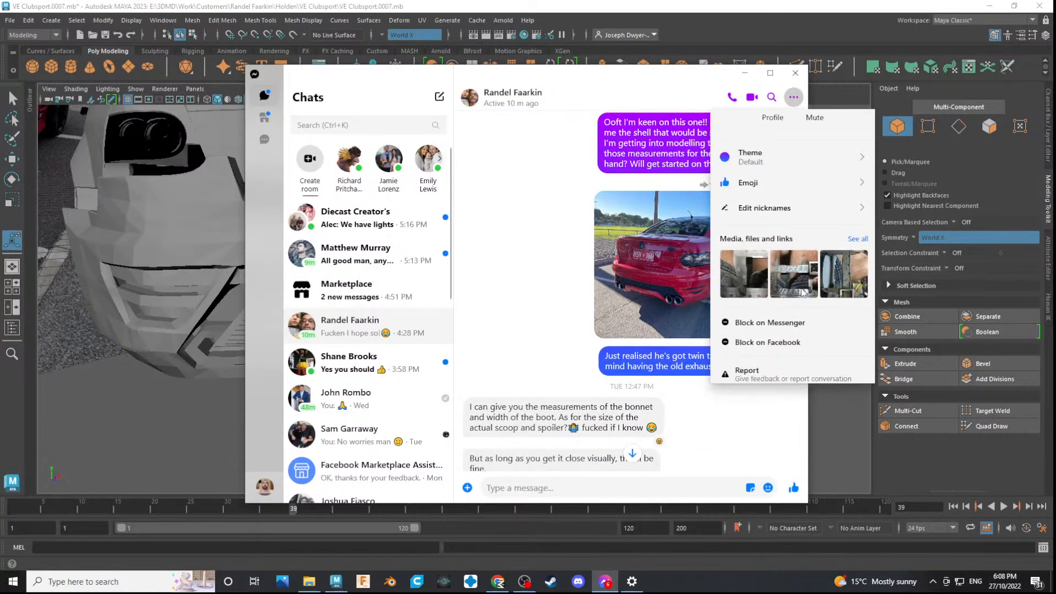
click(855, 240)
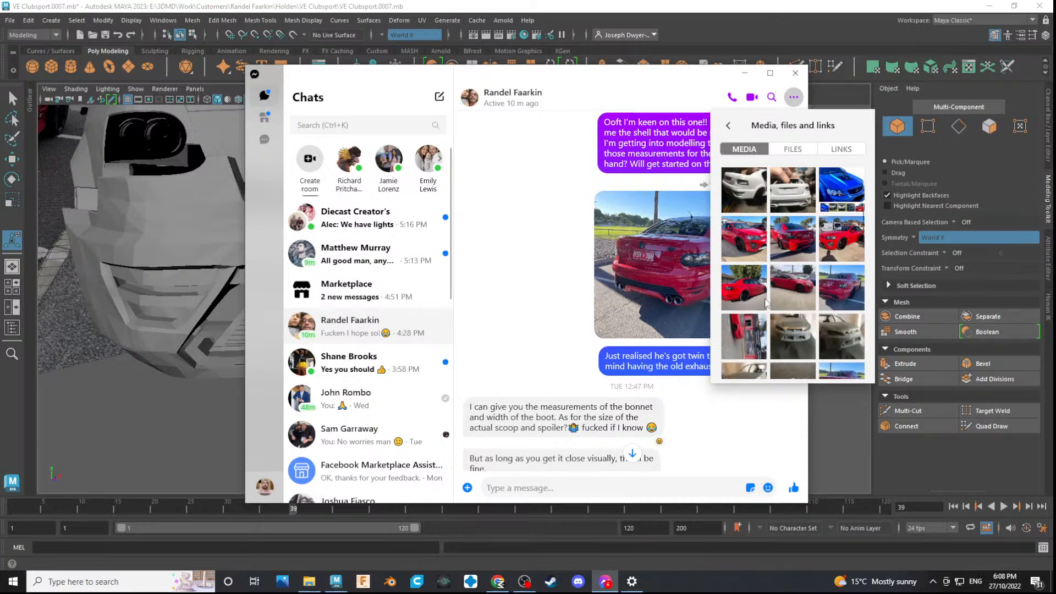
- Find the photos of the physical grey car shell in the shared media and view them one after another
scroll(777, 268, down, 1)
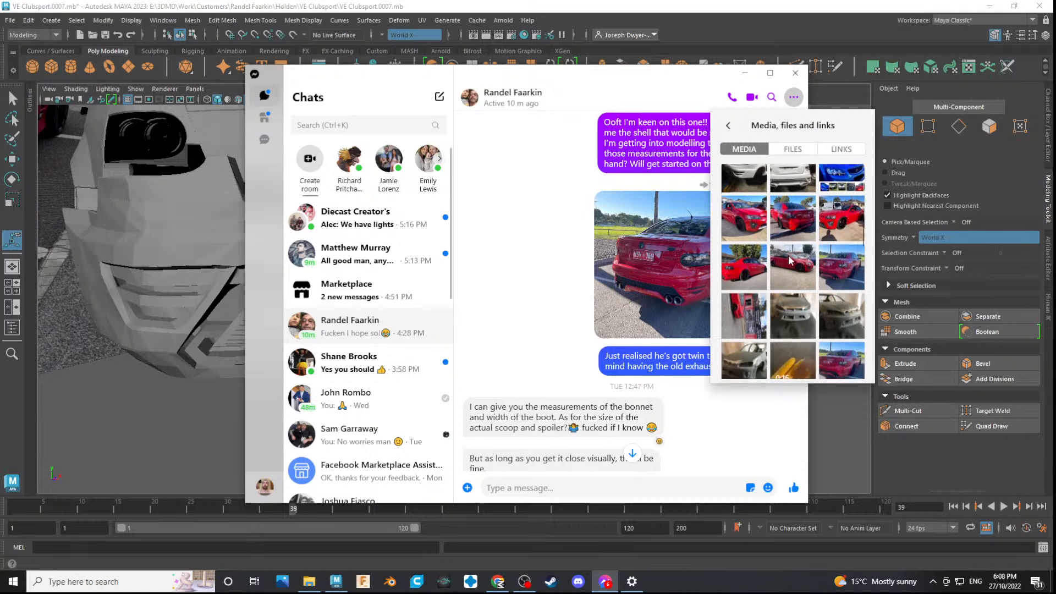
scroll(802, 304, down, 5)
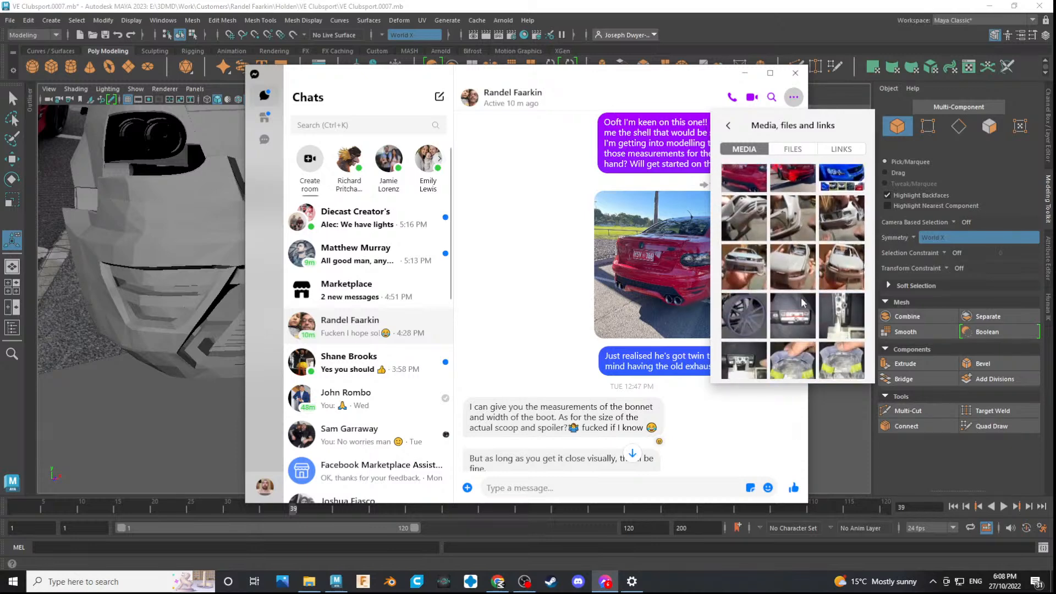
scroll(808, 299, up, 3)
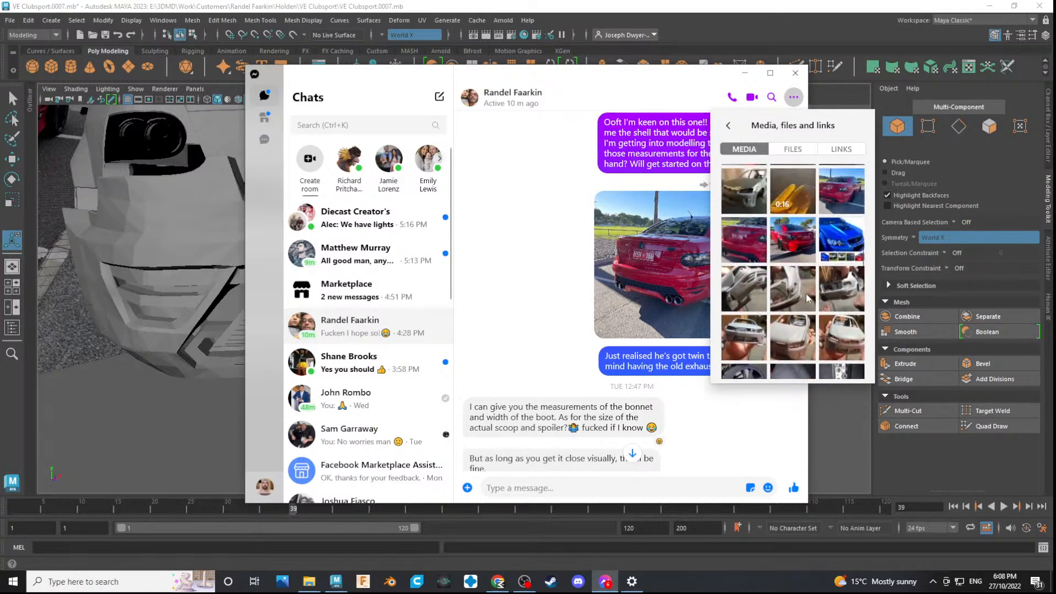
click(746, 289)
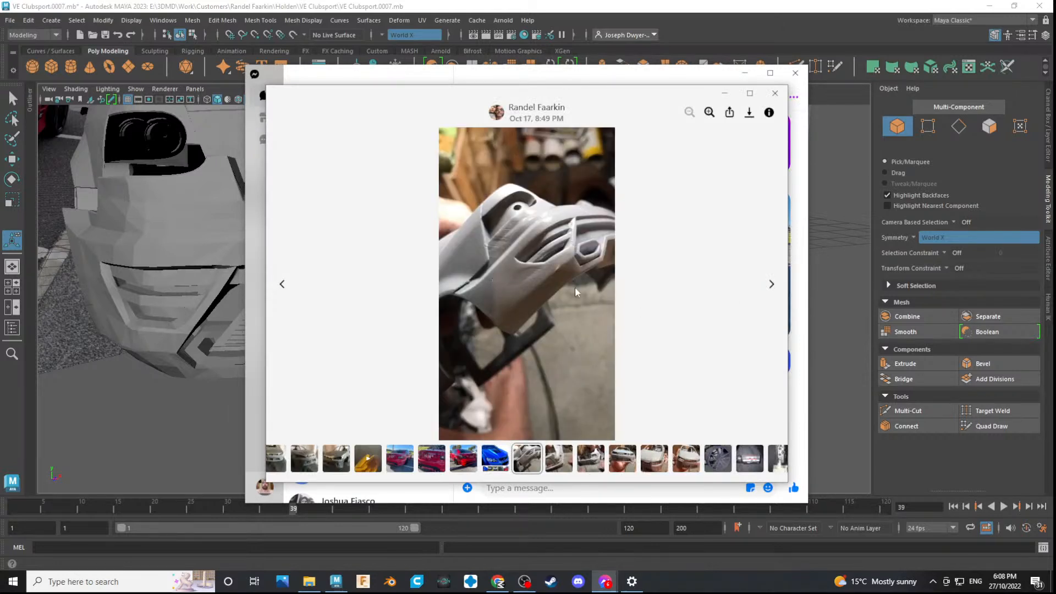
click(772, 287)
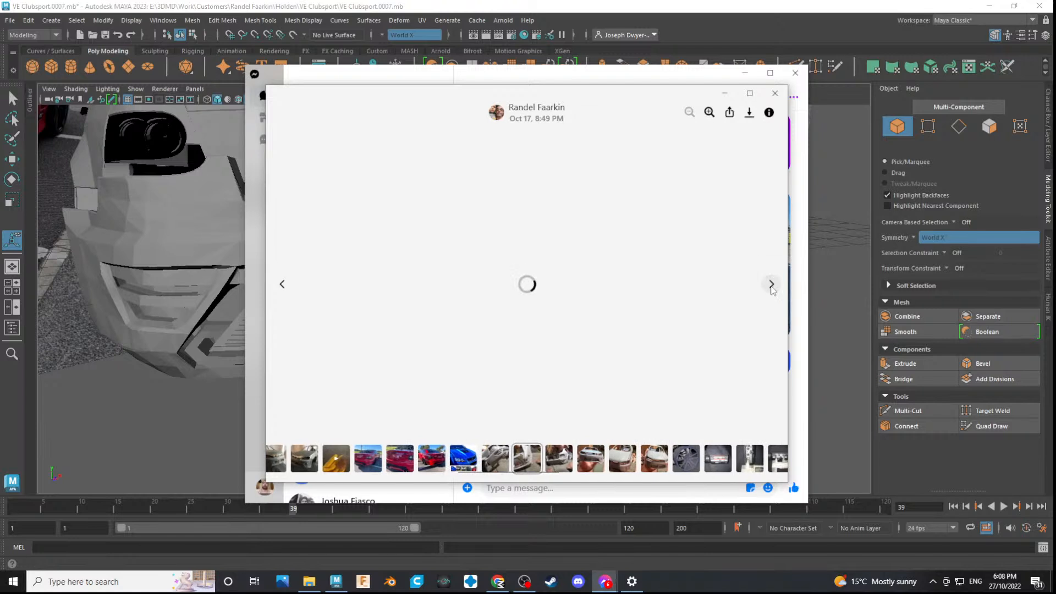
click(772, 286)
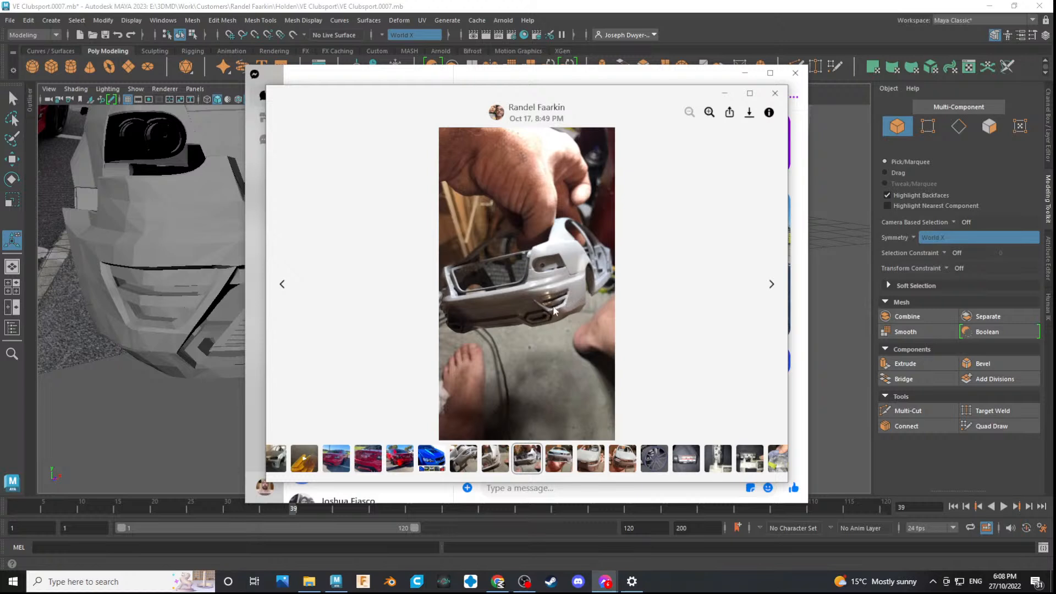
click(768, 290)
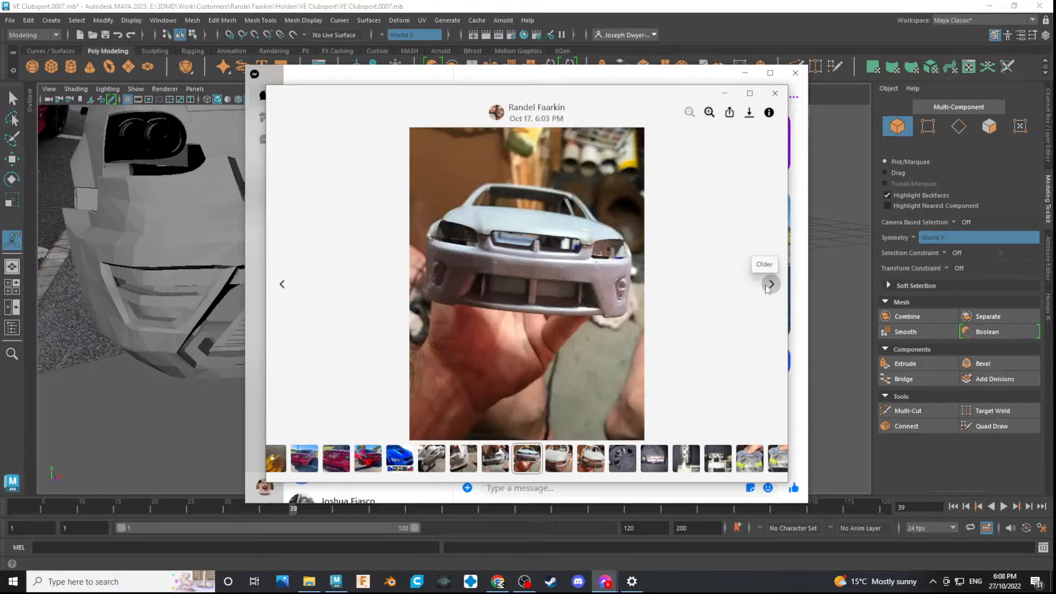
click(768, 290)
click(769, 290)
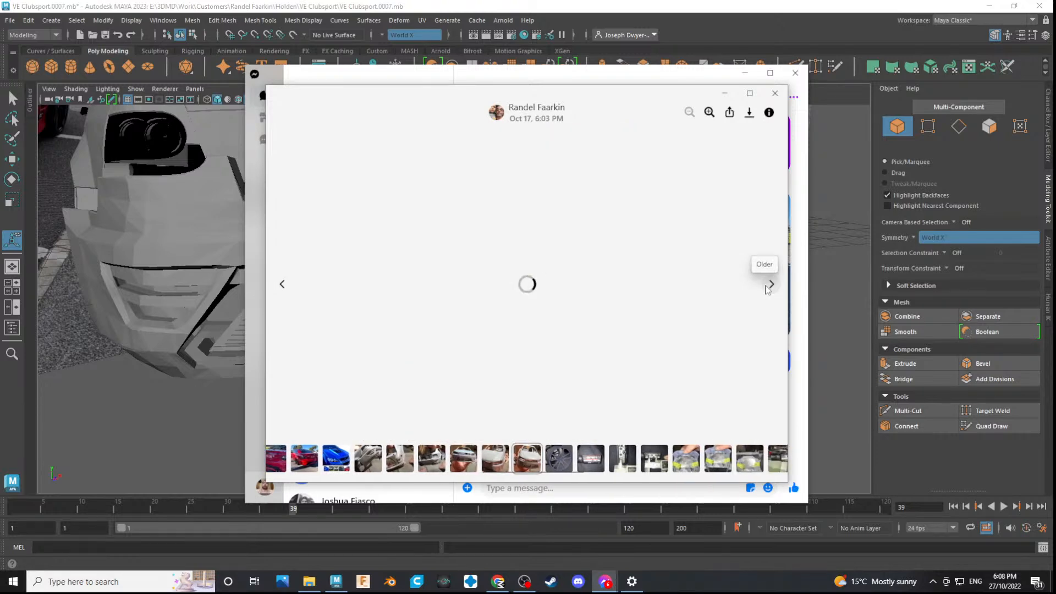
- Return to the photo showing the shell's rear bumper, maximize the viewer and zoom in on it
click(432, 454)
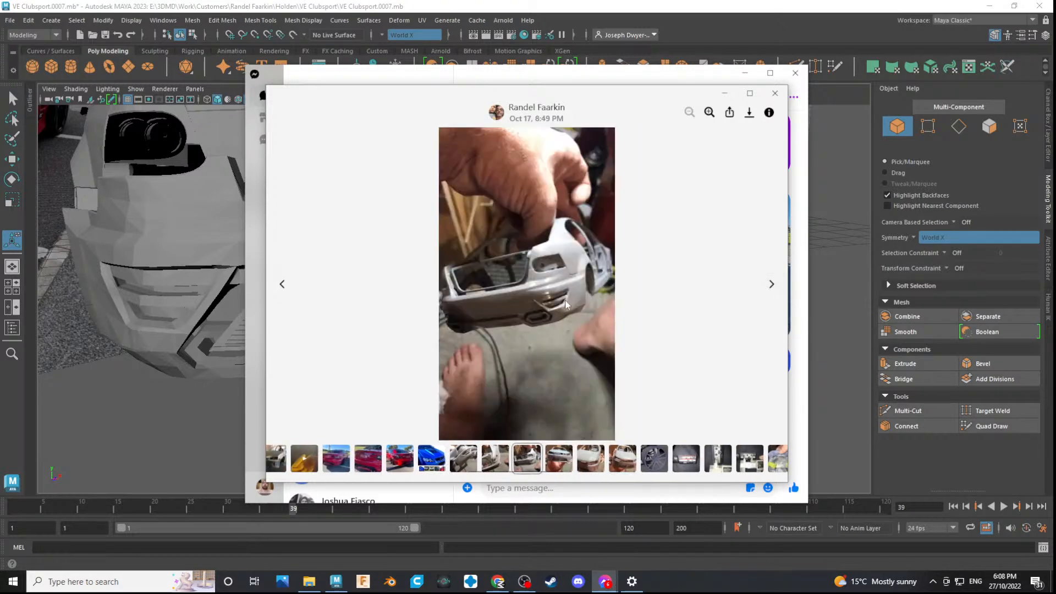
click(749, 93)
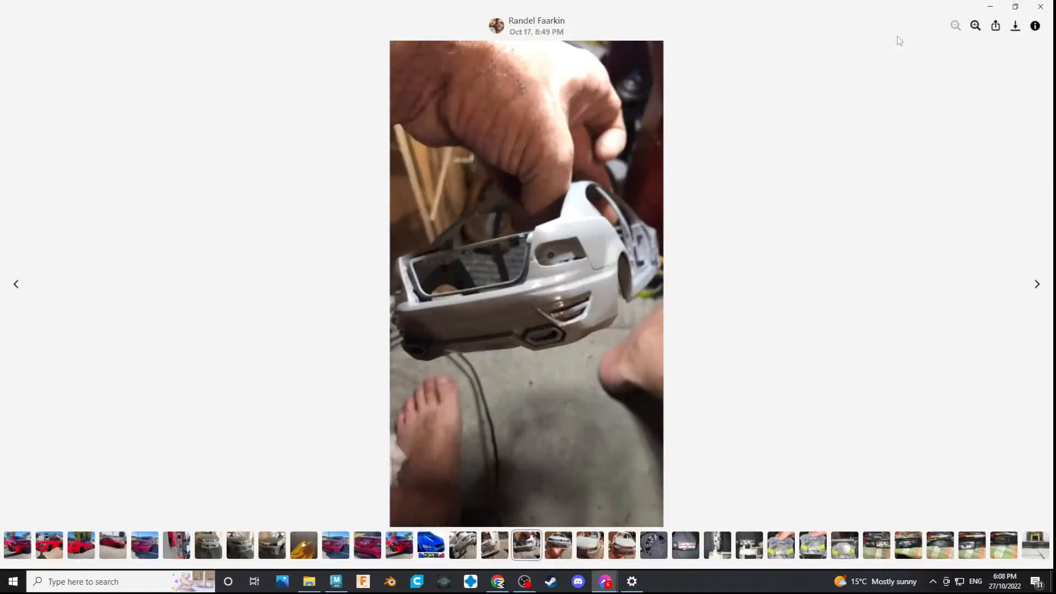
click(974, 26)
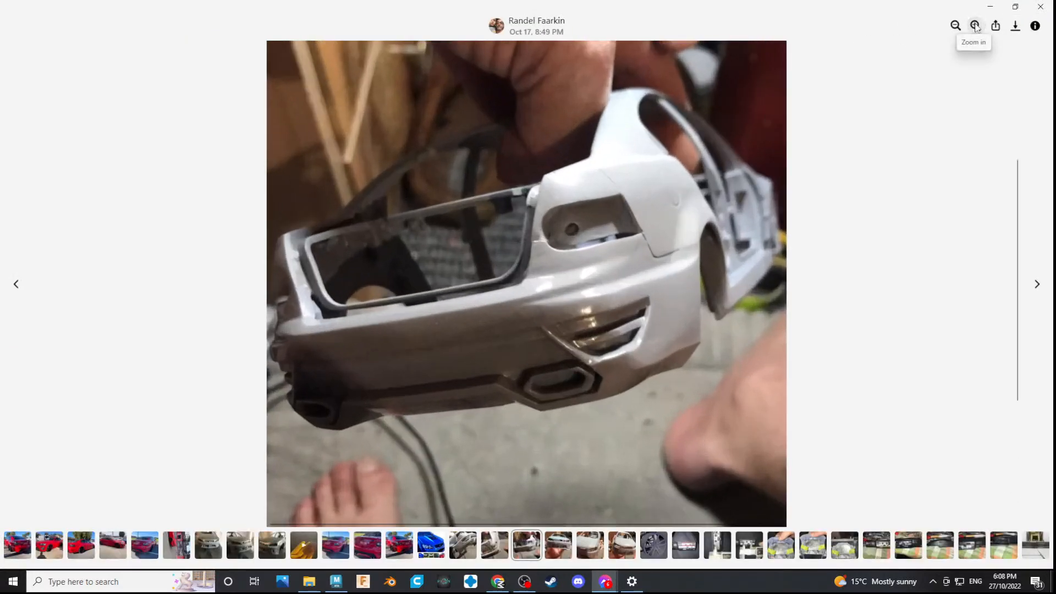
- Switch between the Maya scene and the shell photo to compare the rear bumper with the red car reference images
key(alt+Tab)
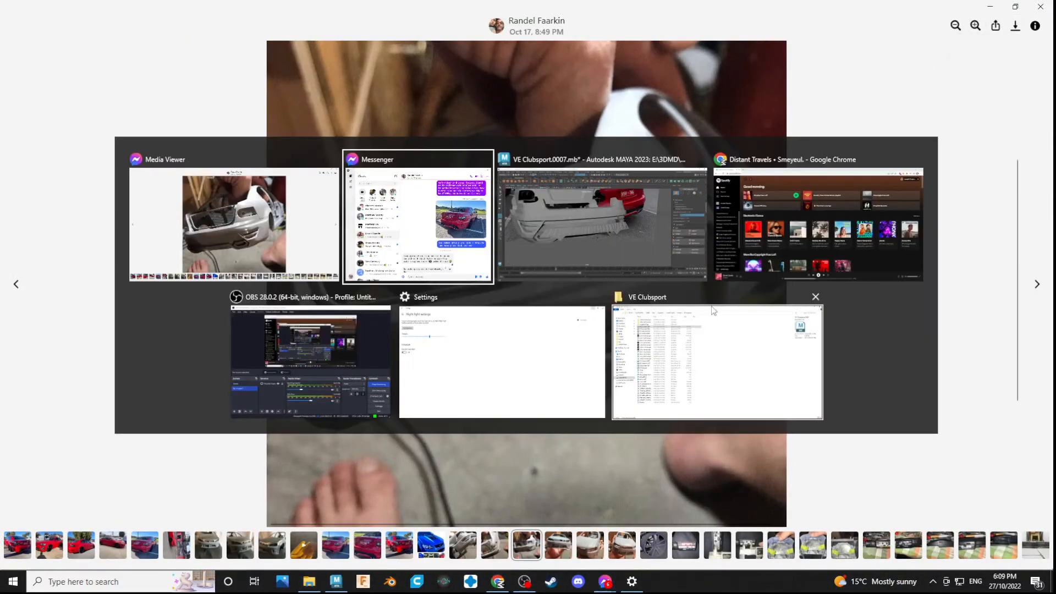
key(alt+Tab)
alt+drag(663, 271, 655, 334)
key(alt+Tab)
key(alt+Tab)
key(alt+Tab)
key(alt+Tab)
key(alt+Tab)
key(alt+Tab)
key(alt+Tab)
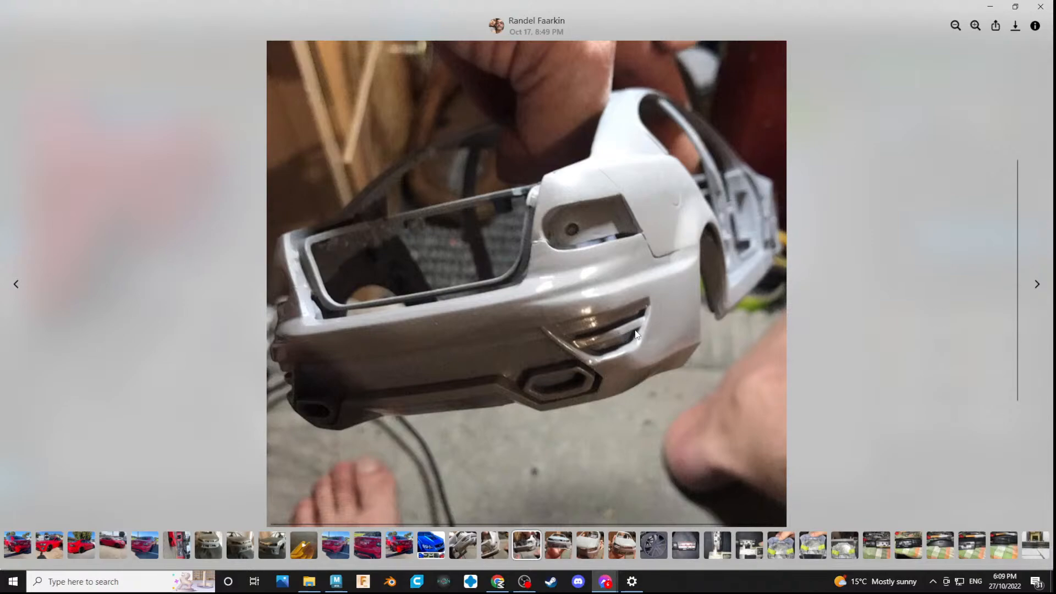
- Compare the rear bumper's side vents and exhaust surround in the shell photo with the reference in Maya, and return to Maya
key(alt+Tab)
key(alt+Tab)
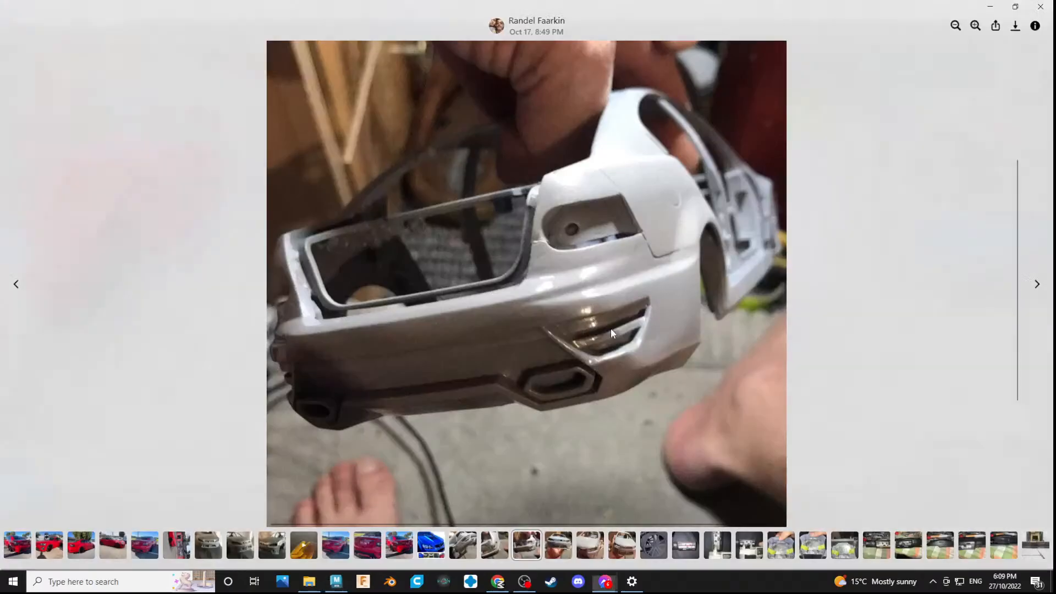
key(alt+Tab)
key(alt+Tab)
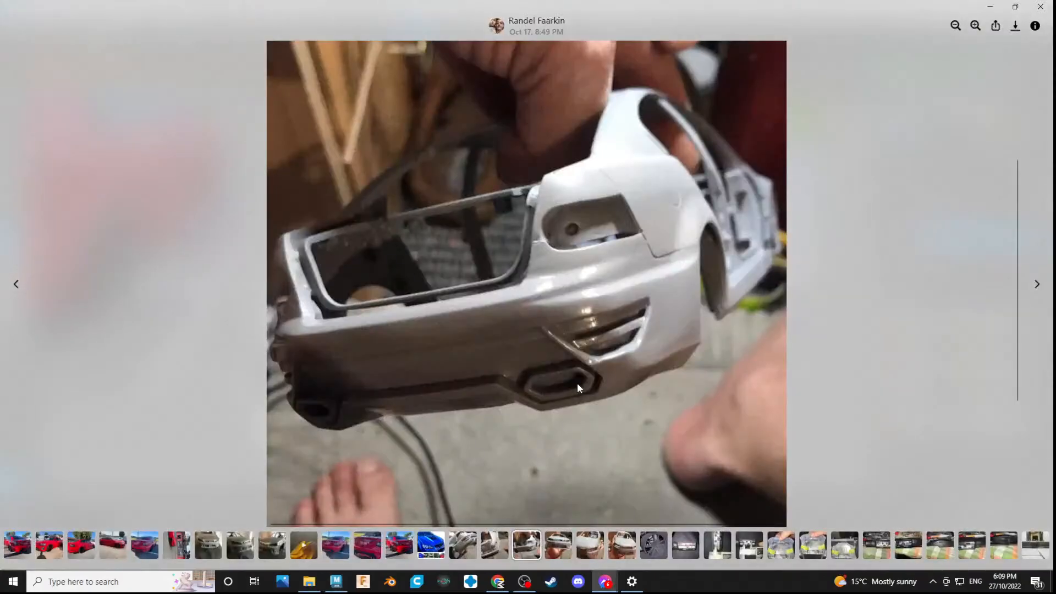
key(alt+Tab)
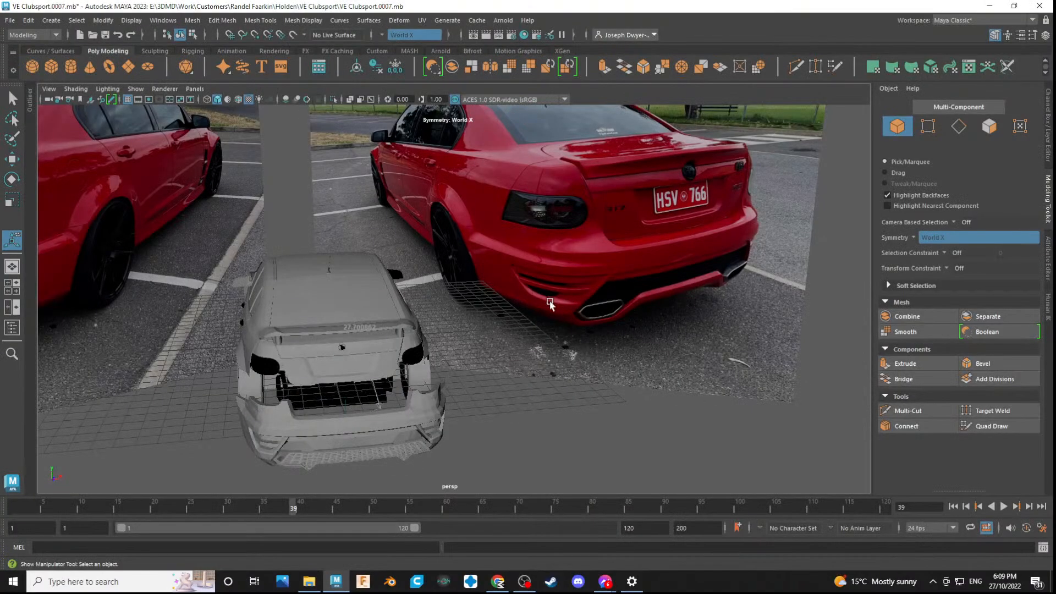
key(alt+Tab)
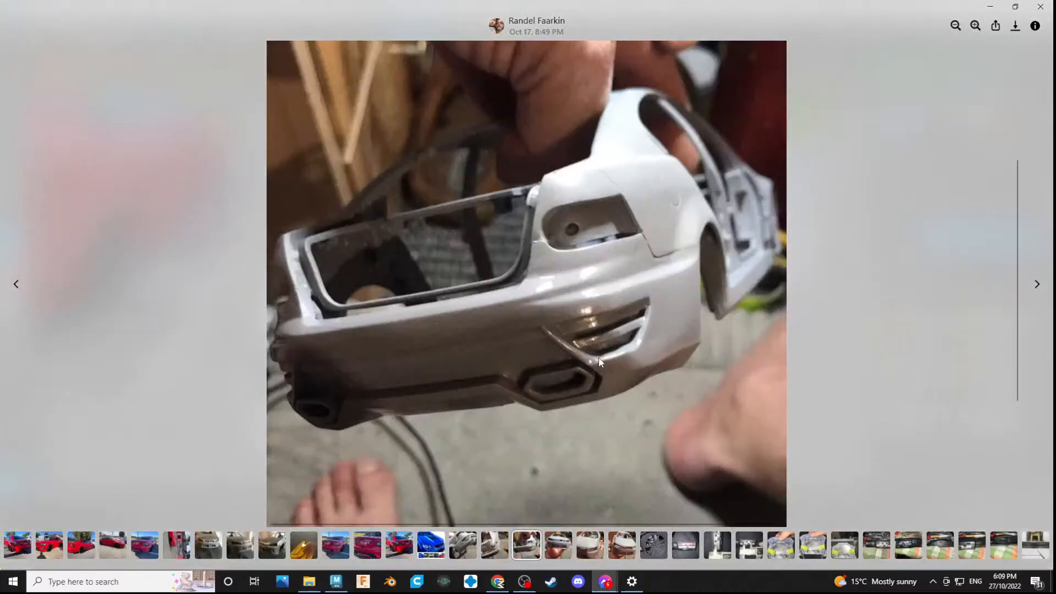
key(alt+Tab)
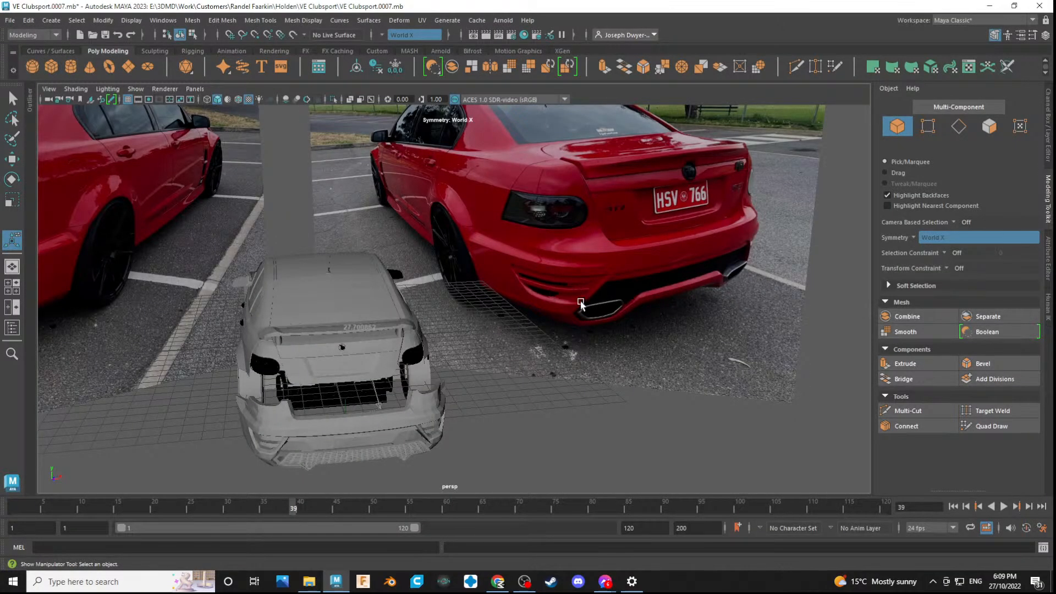
key(alt+Tab)
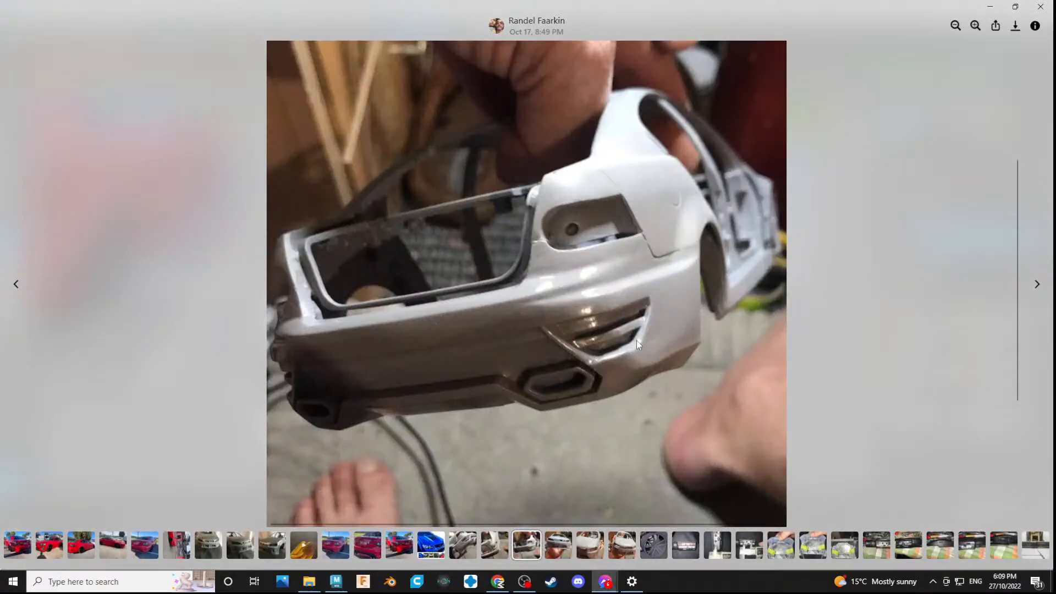
key(alt+Tab)
key(alt+Tab)
key(alt+Tab)
key(alt+Tab)
key(alt+Tab)
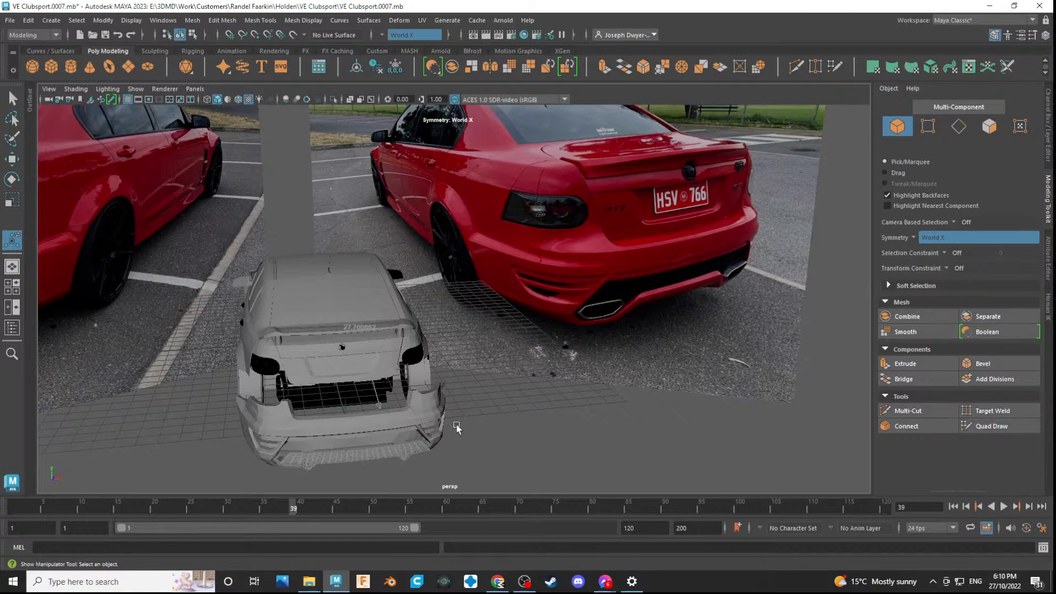
- Examine the front bumper of the car model, including its fog light recesses and lower mesh grille
alt+drag(440, 418, 545, 382)
scroll(418, 422, up, 6)
alt+drag(417, 422, 669, 377)
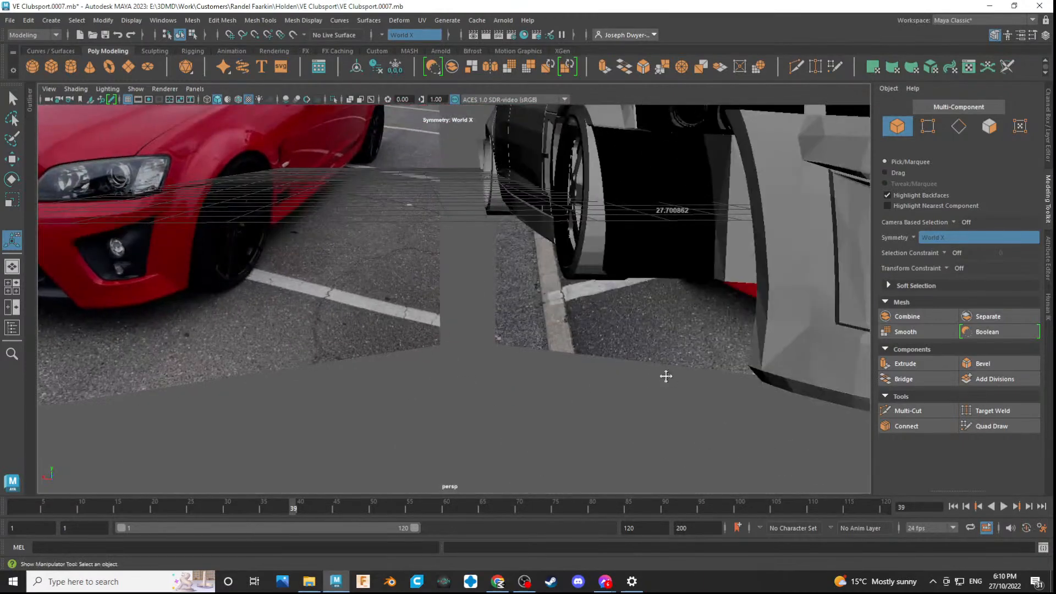
scroll(590, 387, down, 6)
scroll(522, 275, down, 2)
scroll(624, 313, up, 3)
alt+drag(625, 313, 571, 330)
scroll(508, 367, up, 2)
alt+drag(508, 367, 533, 377)
scroll(501, 375, up, 3)
scroll(502, 375, down, 3)
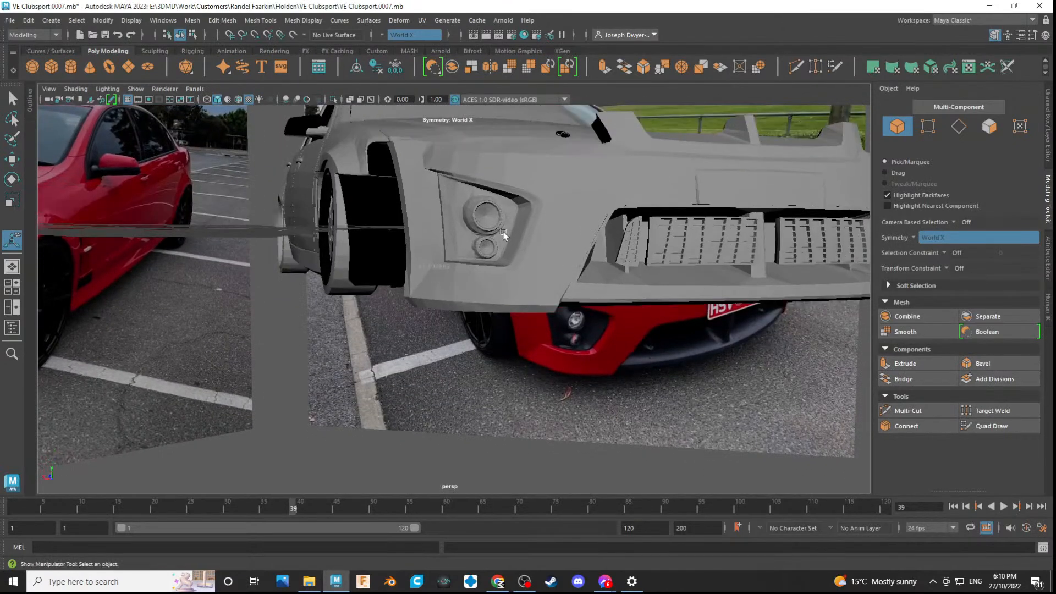
alt+drag(515, 185, 511, 199)
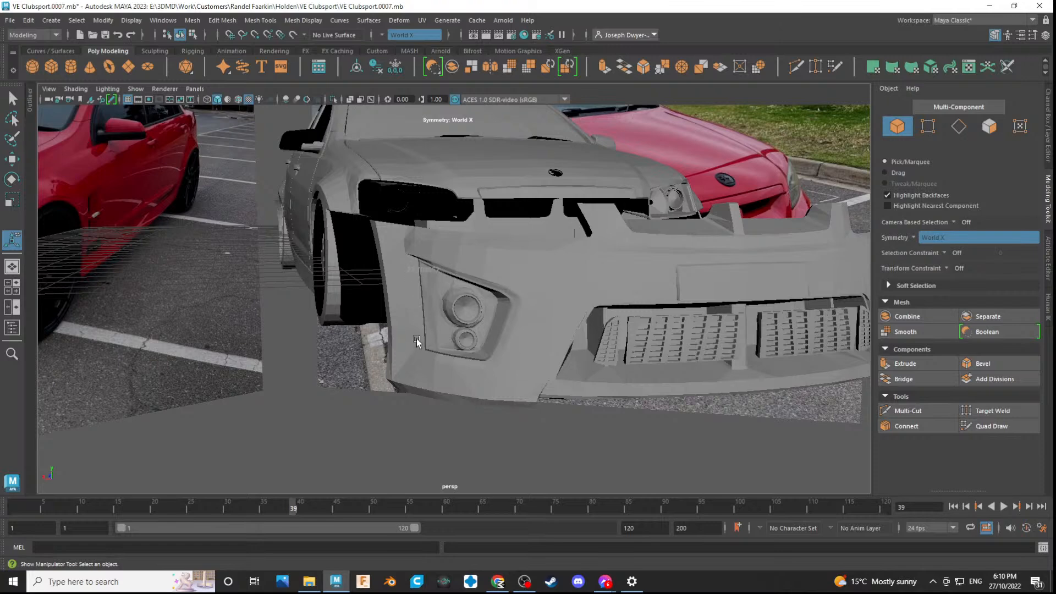
scroll(416, 342, up, 5)
scroll(562, 302, down, 3)
scroll(561, 314, down, 8)
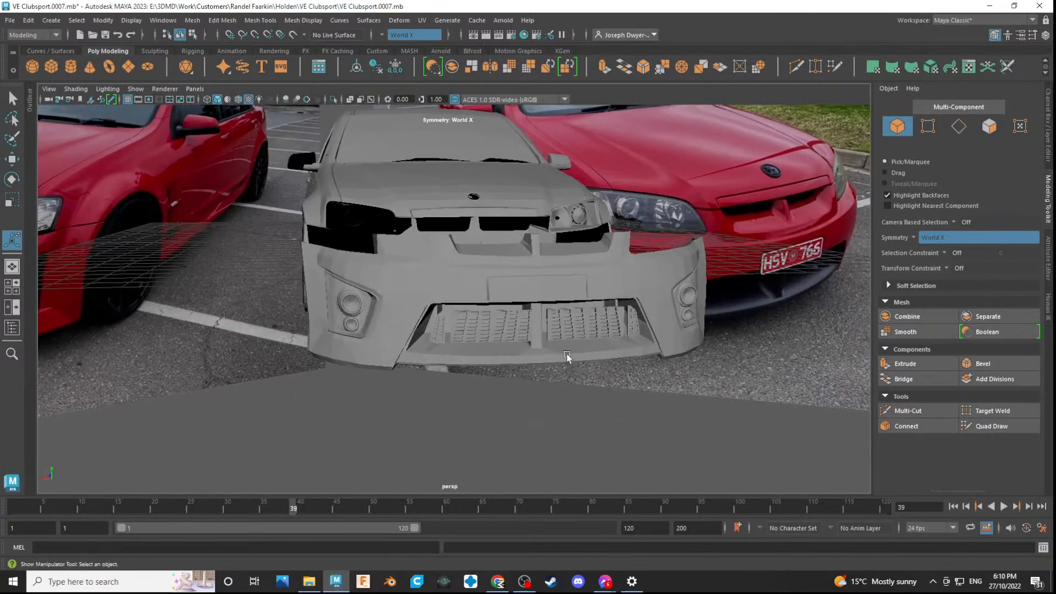
- Inspect the inner side of the front bumper around the fog light recess and mounting block, and its outer side profile
alt+drag(567, 357, 611, 370)
scroll(441, 340, up, 5)
alt+middle_drag(611, 370, 446, 371)
alt+drag(445, 371, 602, 274)
scroll(566, 222, up, 5)
alt+middle_drag(691, 197, 573, 302)
alt+drag(572, 302, 612, 243)
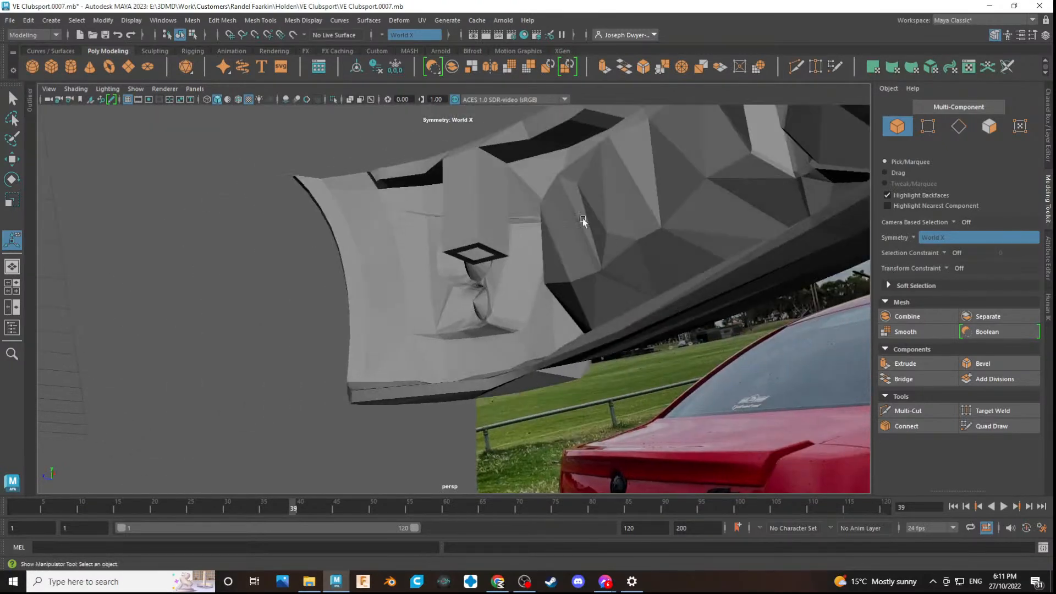
alt+drag(553, 302, 636, 325)
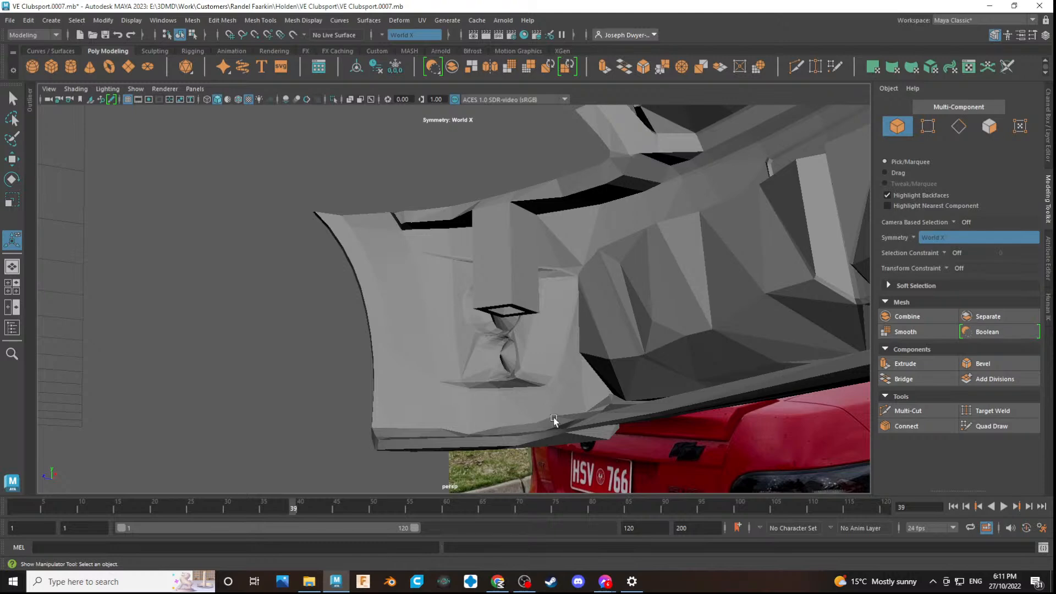
scroll(583, 375, down, 4)
alt+drag(613, 315, 531, 352)
alt+middle_drag(396, 379, 529, 395)
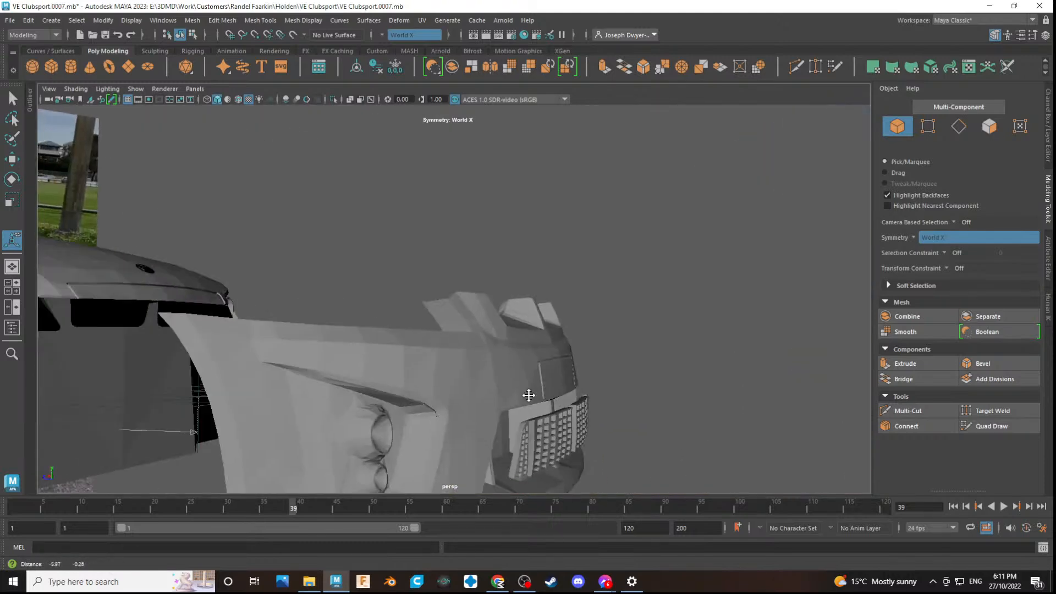
scroll(486, 367, down, 2)
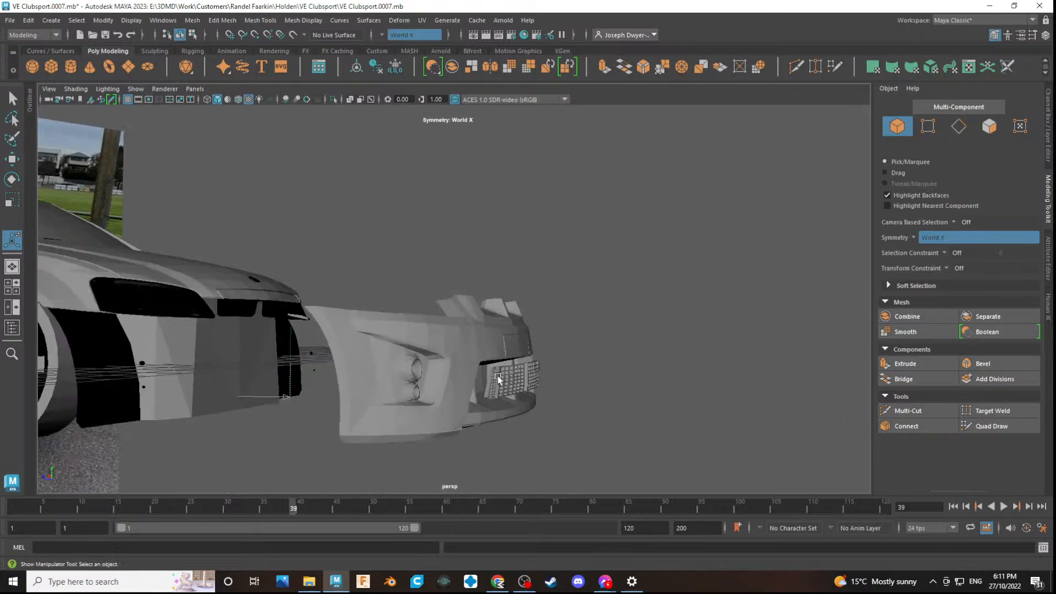
- Select the detached front bumper and examine its side profile and inner structure against the car's front end
click(477, 352)
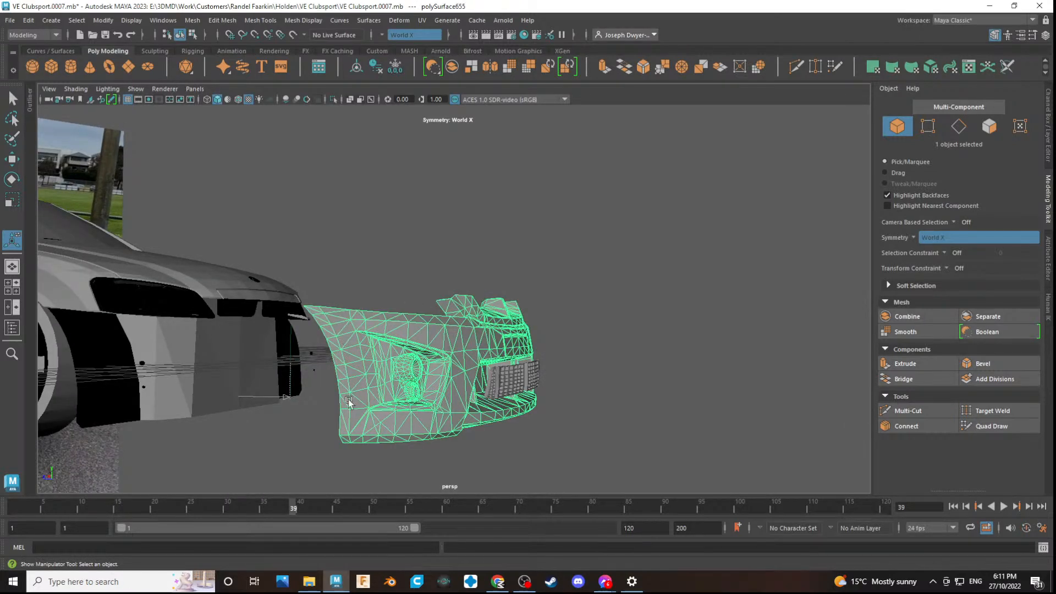
alt+drag(474, 393, 513, 387)
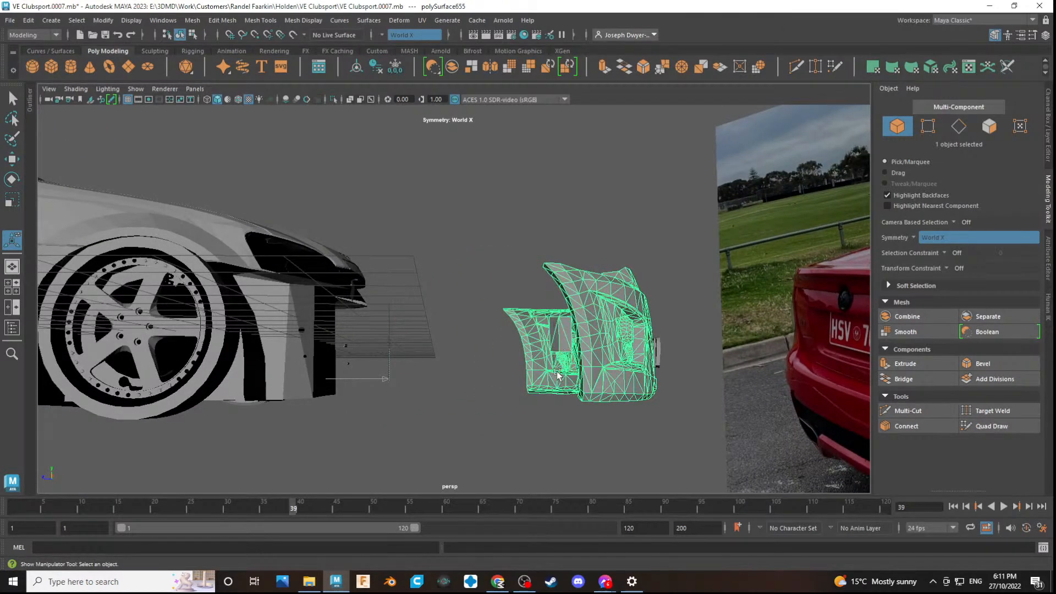
alt+drag(602, 315, 597, 334)
alt+drag(603, 335, 530, 321)
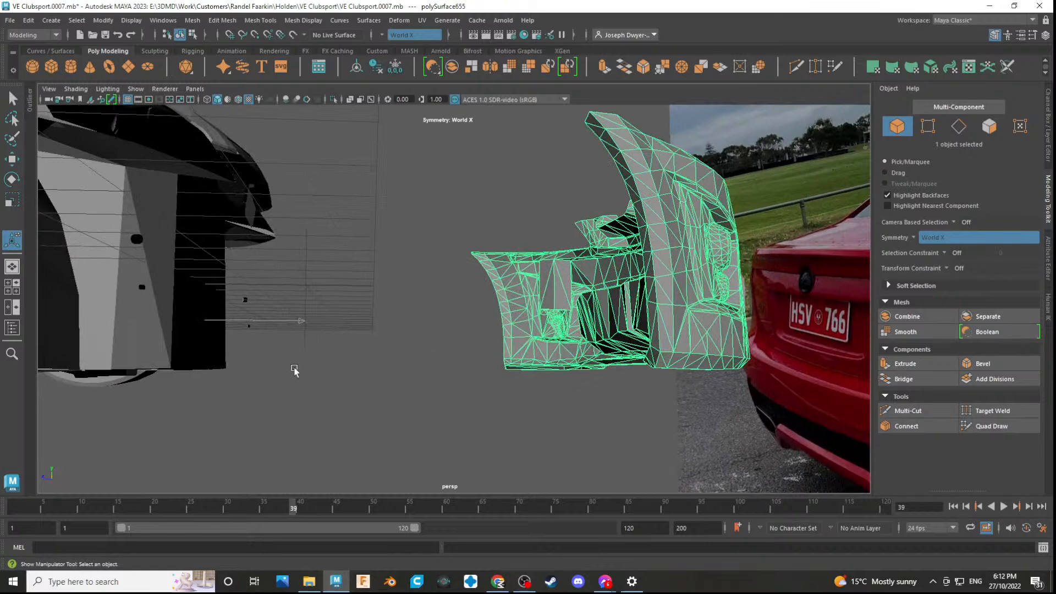
scroll(440, 345, down, 2)
scroll(422, 346, up, 3)
scroll(411, 345, down, 3)
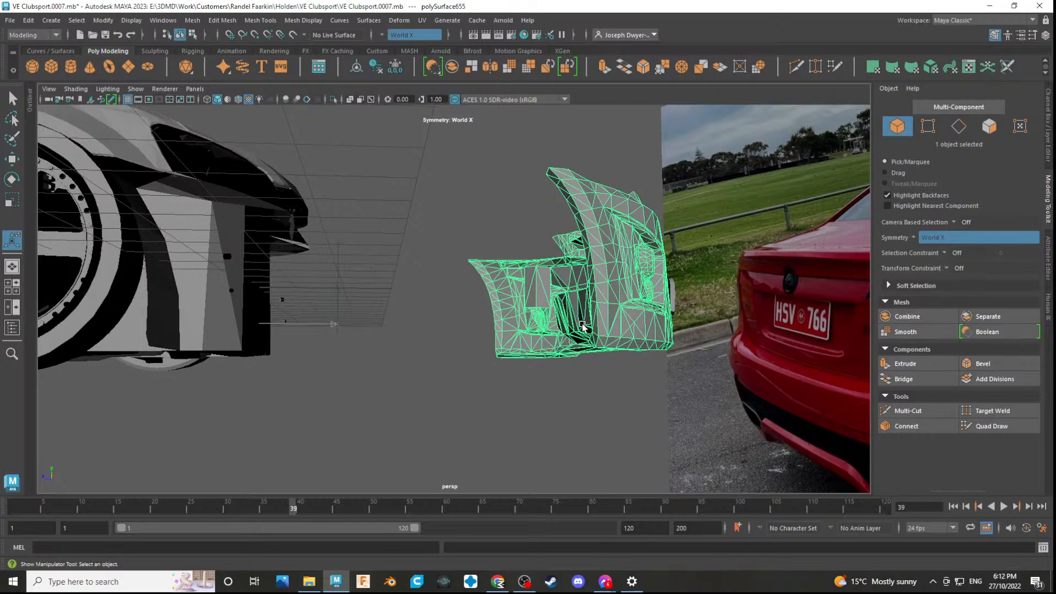
alt+drag(605, 334, 435, 308)
- Inspect the front end of the car body behind the bumper and select the upper small cylinder on its side
click(286, 330)
alt+drag(285, 330, 641, 376)
click(444, 318)
scroll(321, 321, up, 5)
scroll(325, 322, down, 5)
scroll(346, 327, up, 3)
alt+drag(348, 329, 266, 318)
alt+middle_drag(528, 271, 325, 416)
scroll(586, 337, up, 5)
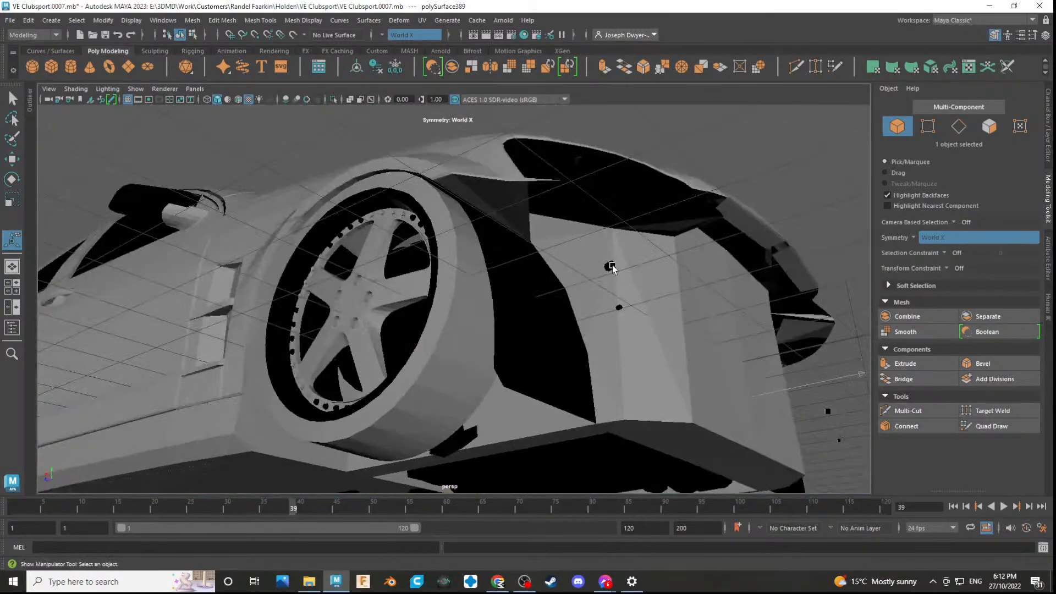
scroll(645, 280, up, 5)
alt+drag(565, 304, 469, 361)
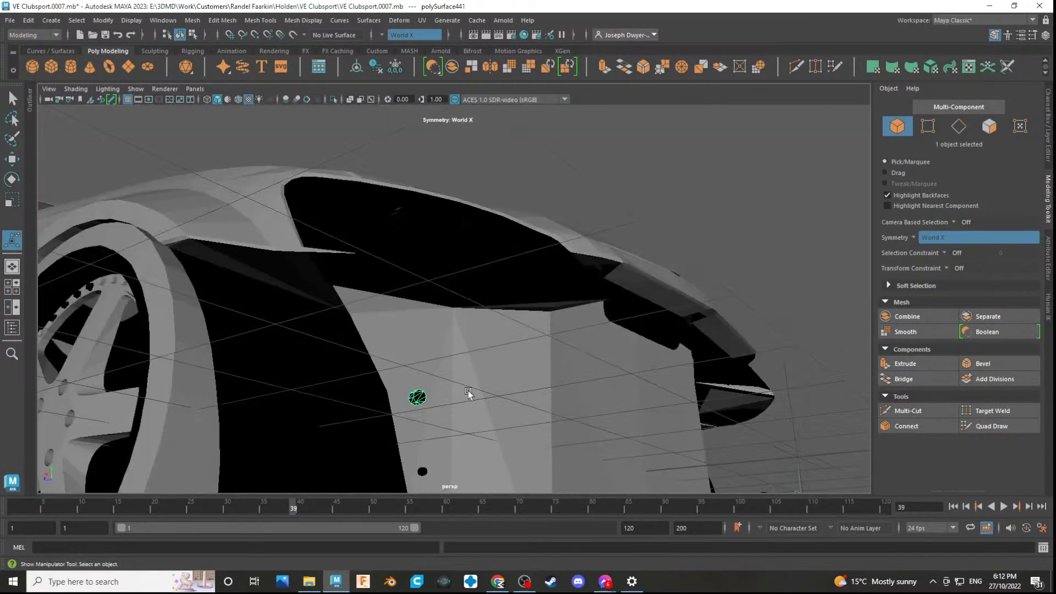
- Center the view on the selected small cylinder and bring it up close
scroll(469, 389, down, 5)
alt+middle_drag(539, 399, 465, 363)
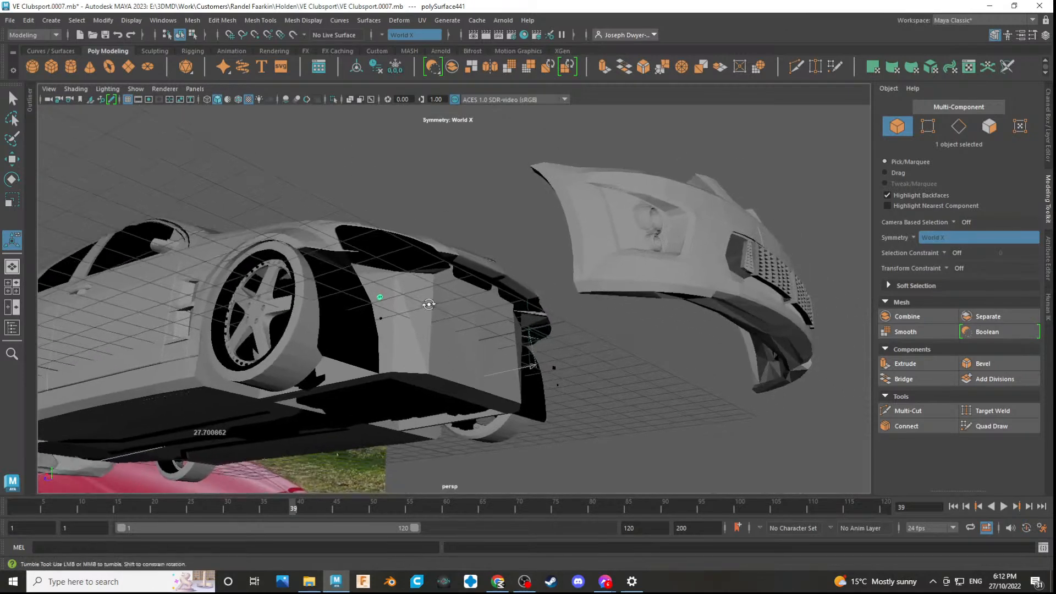
alt+drag(427, 301, 607, 329)
click(49, 90)
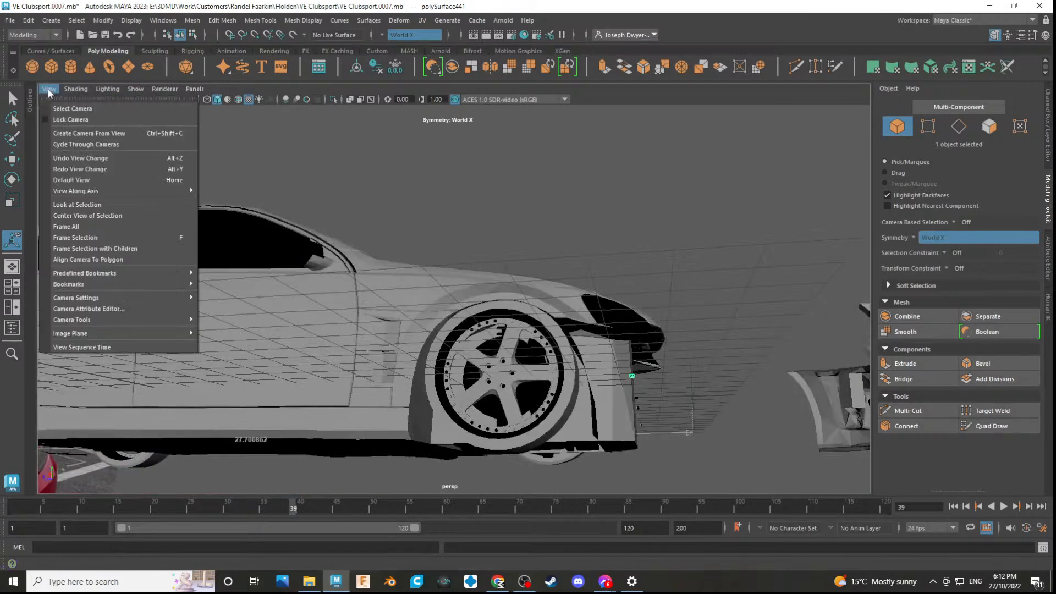
click(91, 216)
mouse_move(518, 305)
alt+right_down()
mouse_move(501, 380)
mouse_move(520, 453)
mouse_move(506, 356)
alt+right_up()
mouse_move(507, 352)
alt+mouse_down()
mouse_move(599, 344)
mouse_move(585, 389)
mouse_move(542, 382)
alt+mouse_up()
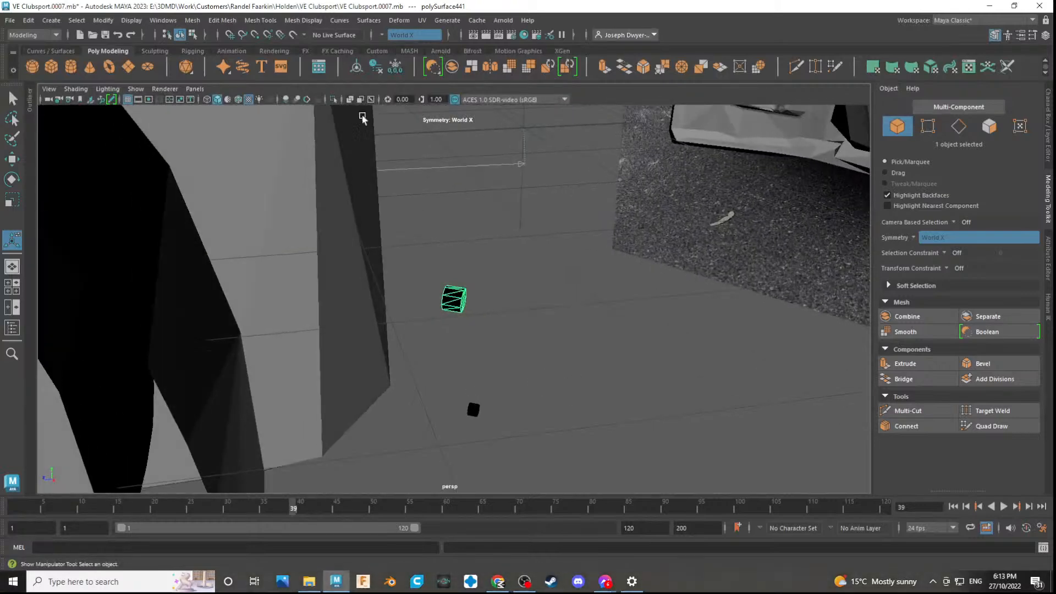
- Reverse the small cylinder's normals, set them to face, and conform them
click(302, 22)
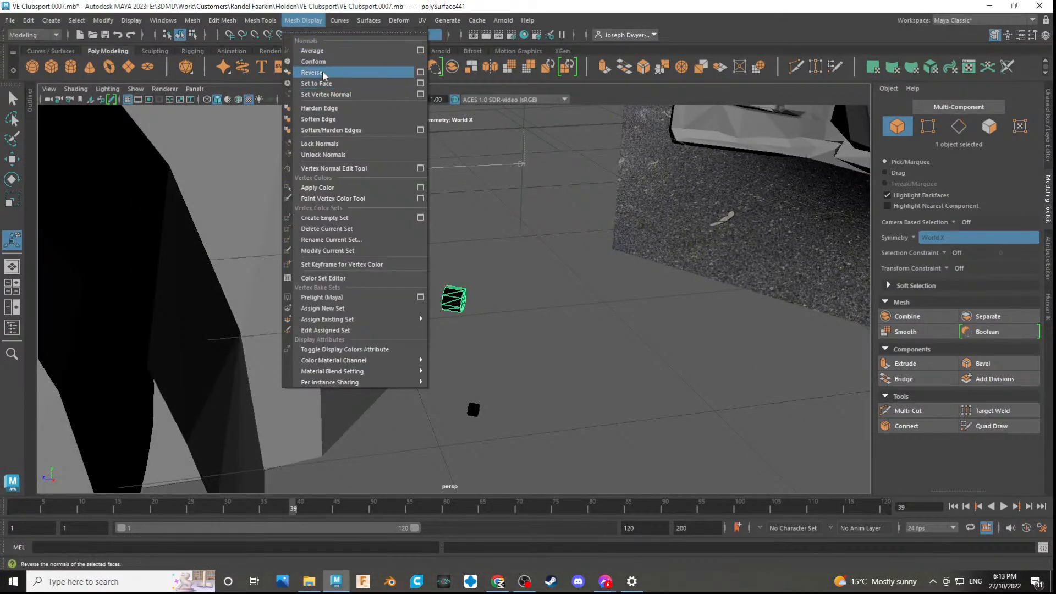
click(313, 72)
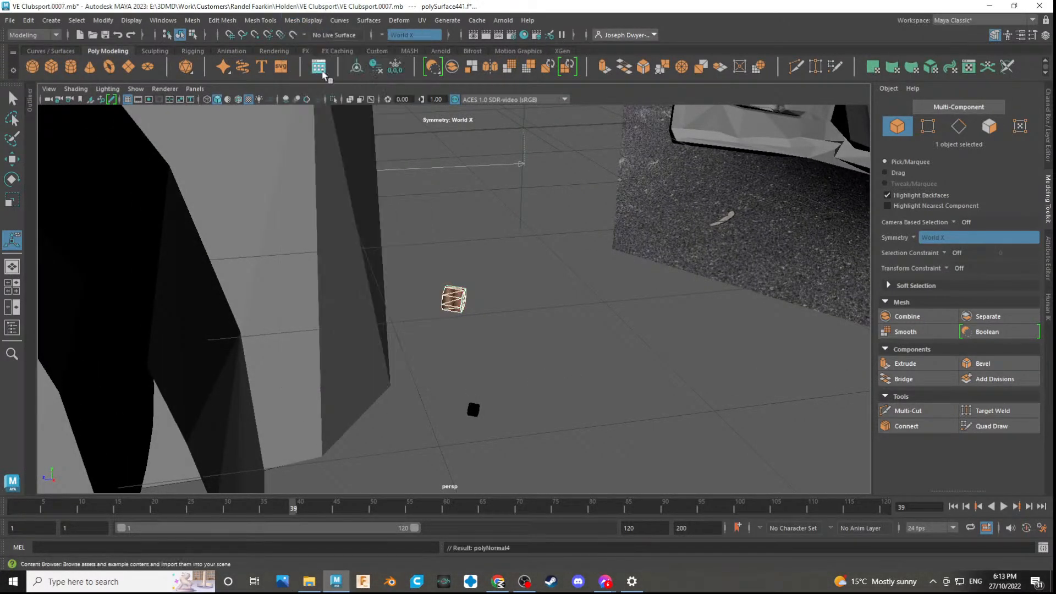
key(F10)
click(302, 23)
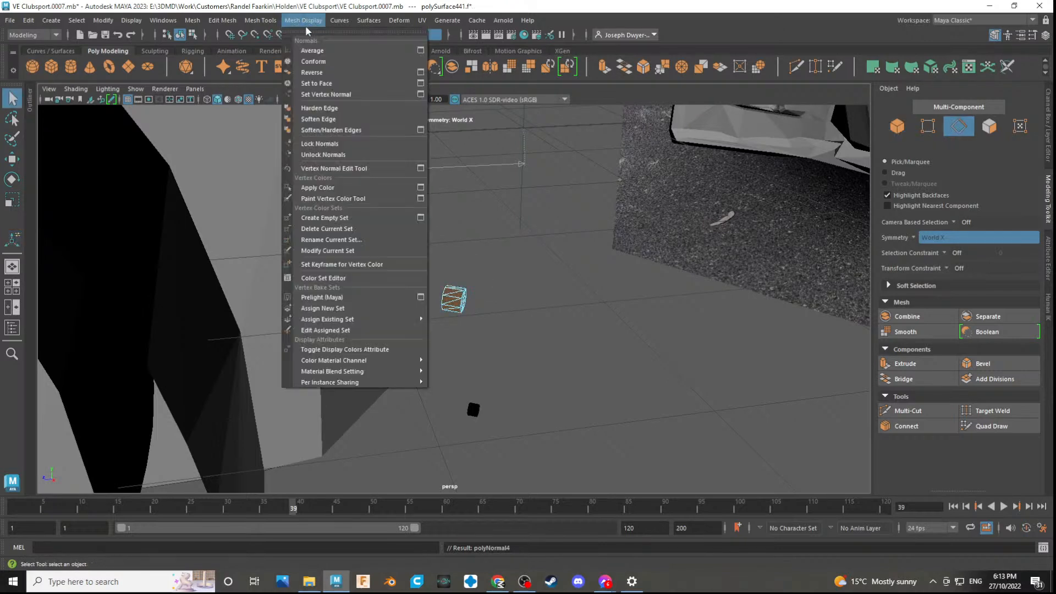
click(318, 83)
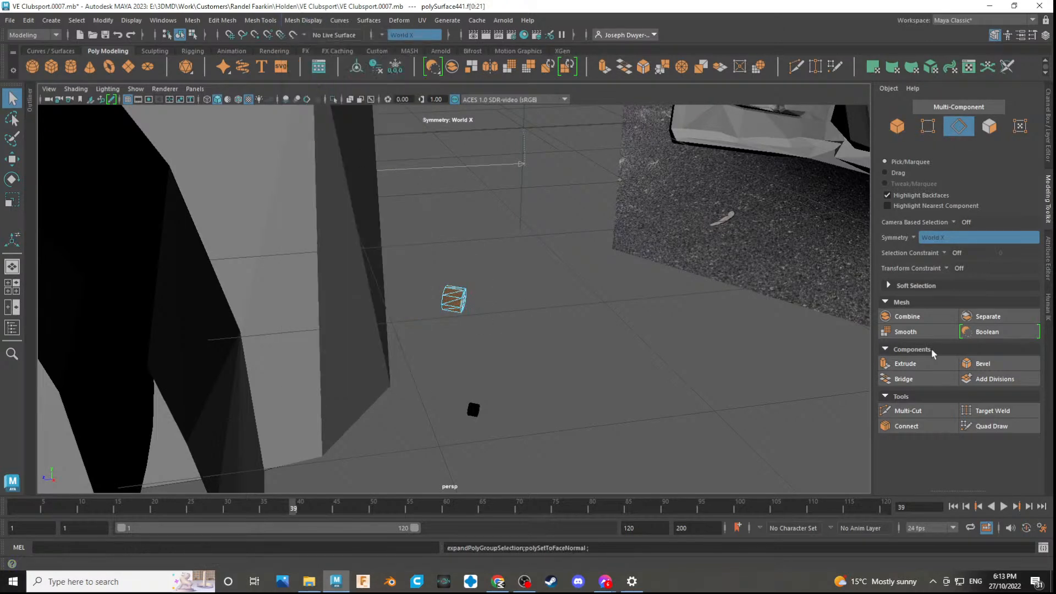
click(291, 22)
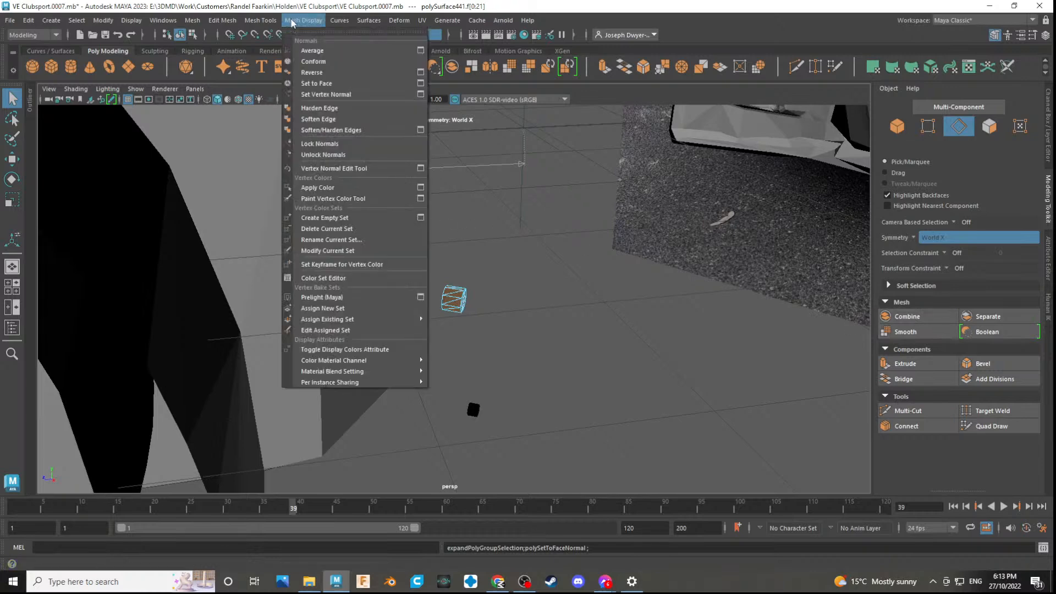
click(320, 65)
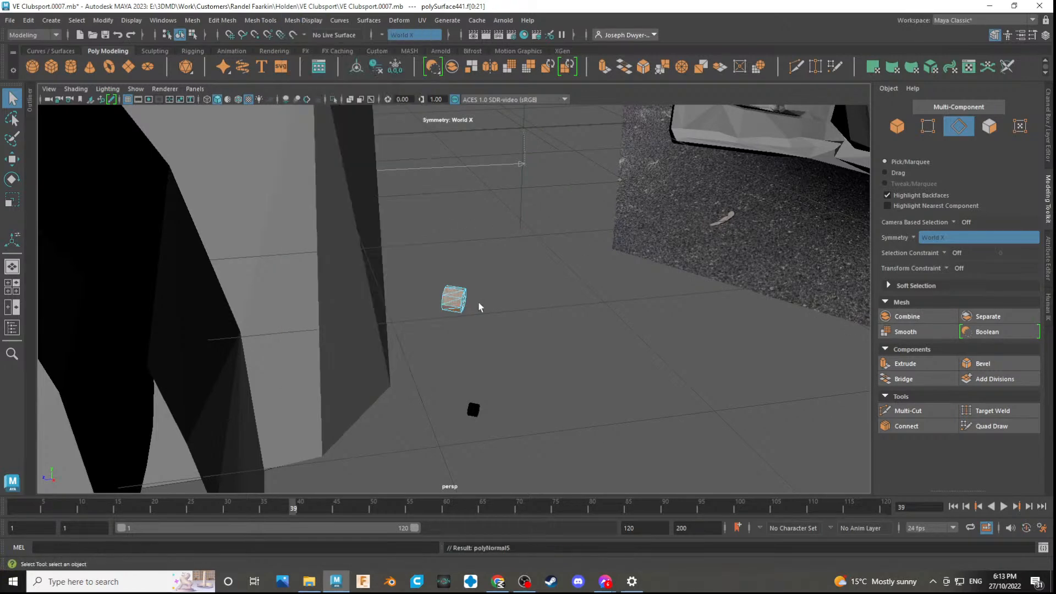
- Examine the small cylinder's surface, open end and dark faces from several angles
alt+drag(486, 307, 512, 325)
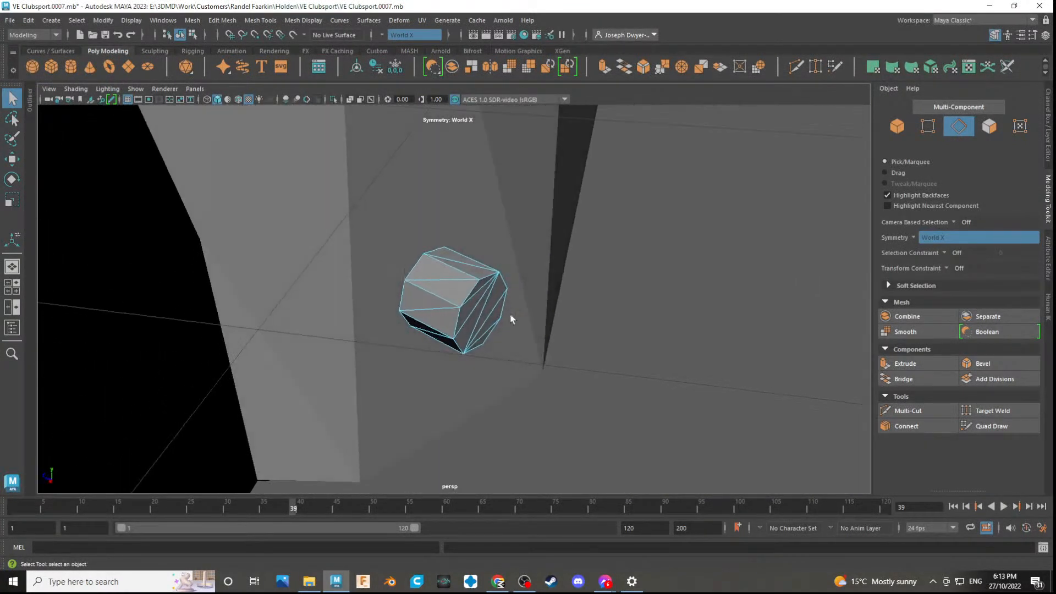
alt+drag(456, 348, 502, 325)
scroll(500, 344, up, 5)
scroll(469, 328, down, 2)
scroll(469, 327, down, 4)
alt+drag(436, 315, 590, 284)
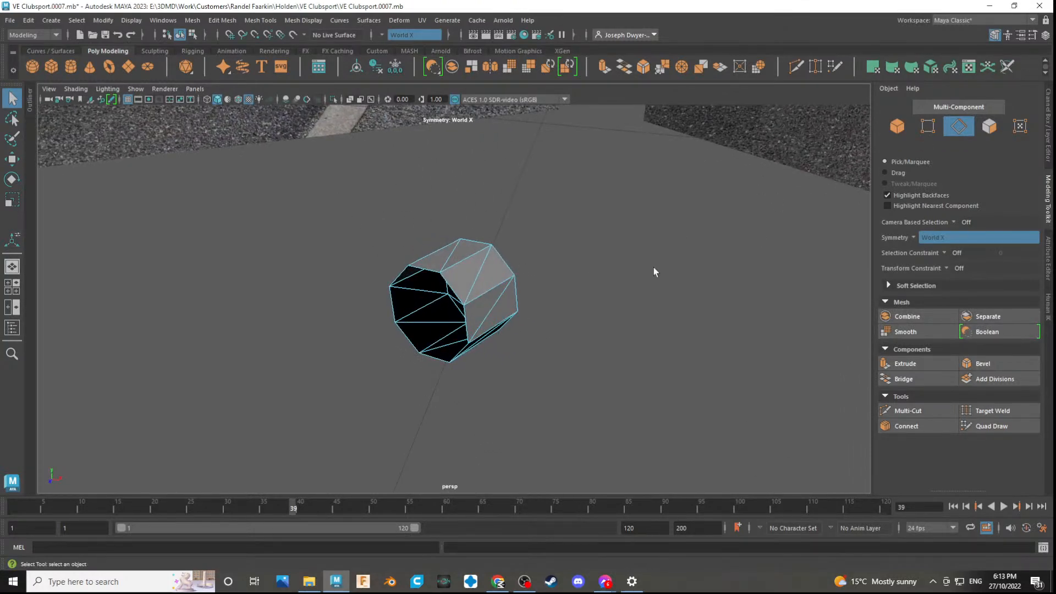
alt+drag(621, 234, 513, 242)
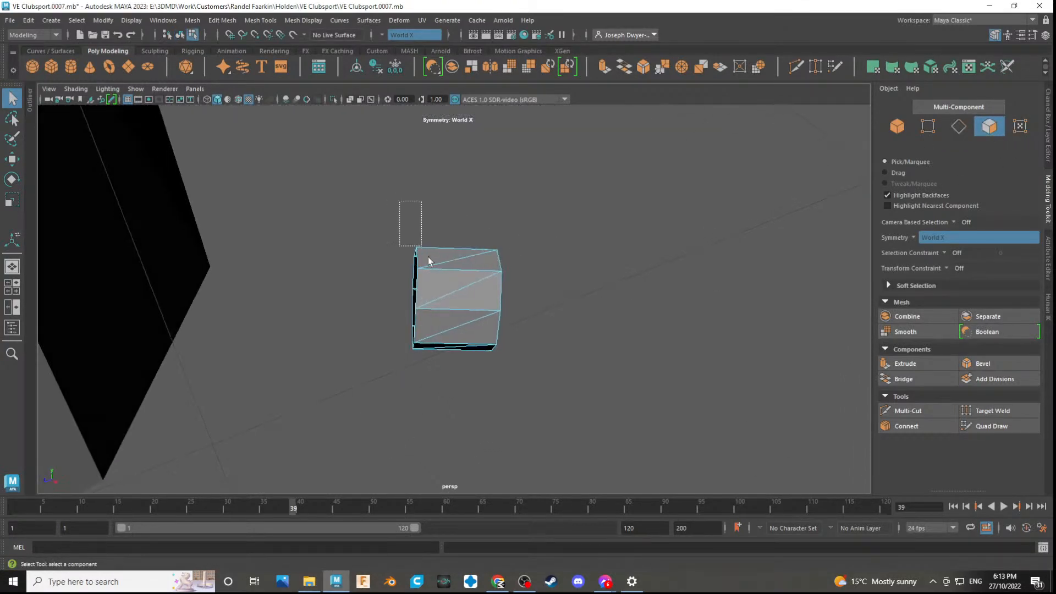
- Select the edge loop around the small cylinder's open end and scale it outward
alt+drag(594, 405, 664, 381)
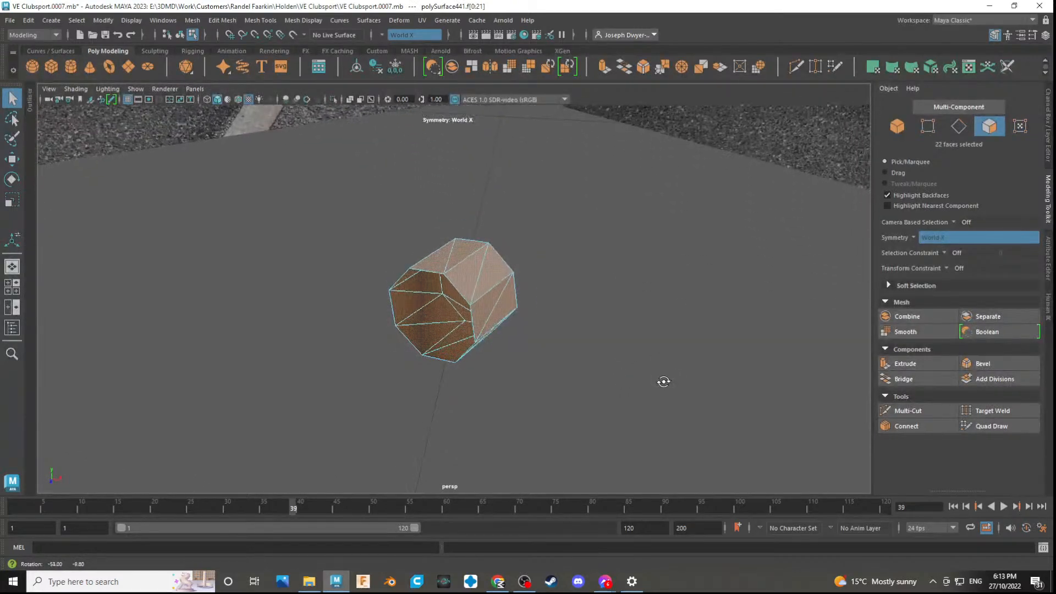
click(959, 126)
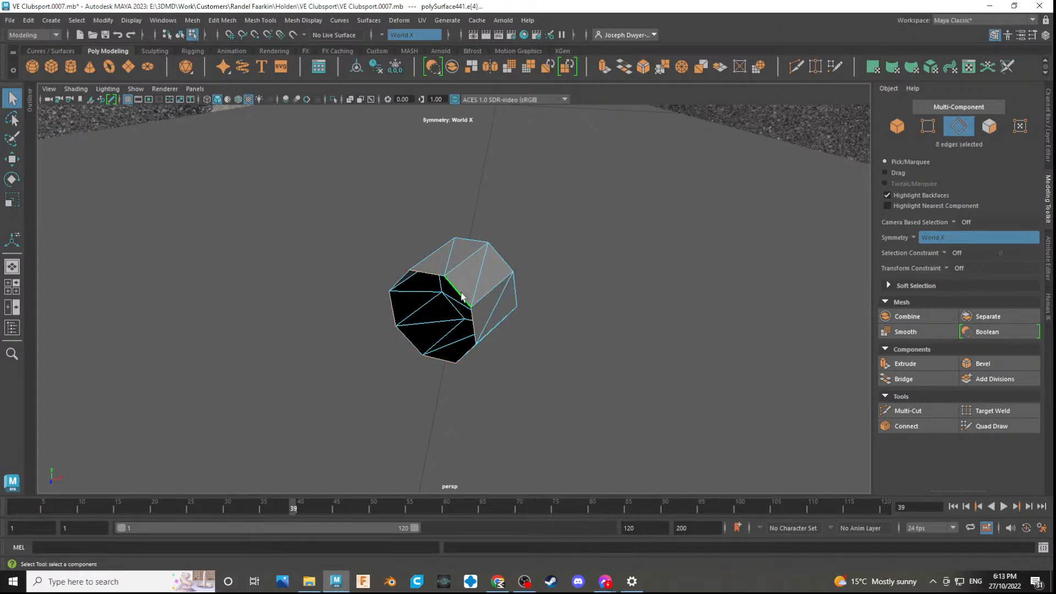
key(r)
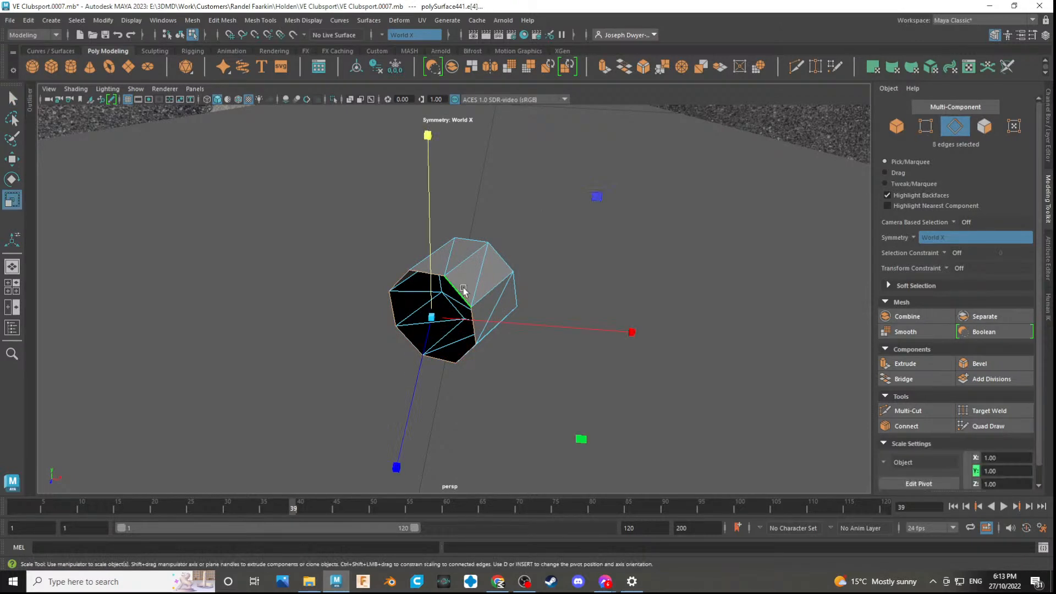
drag(433, 316, 608, 352)
click(985, 128)
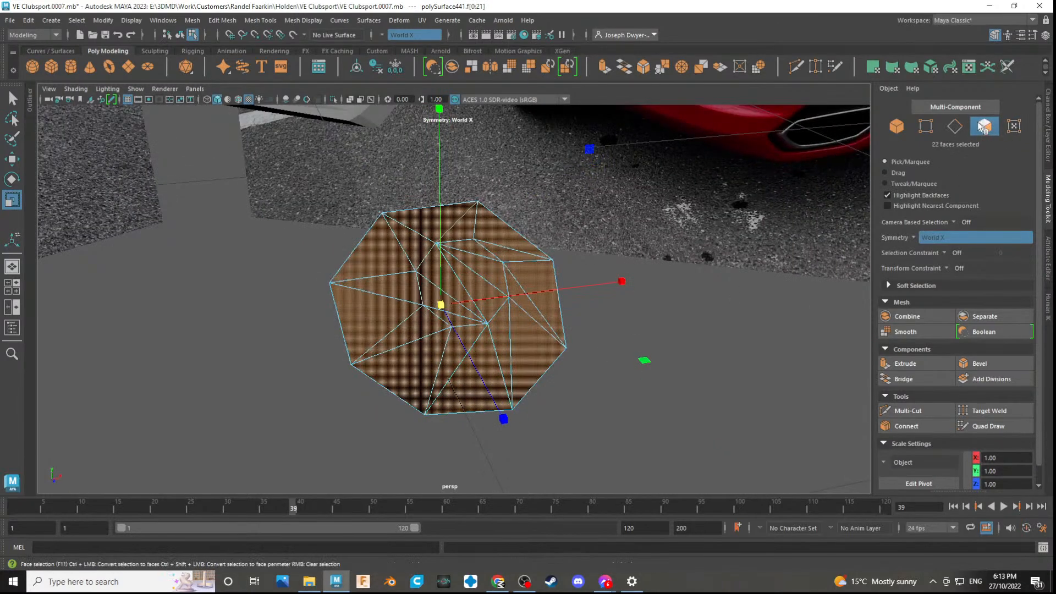
- Select pairs of edges on the small cylinder, scale them apart along the X axis, and nudge them with the Move tool
click(950, 130)
shift+click(447, 209)
drag(449, 214, 412, 325)
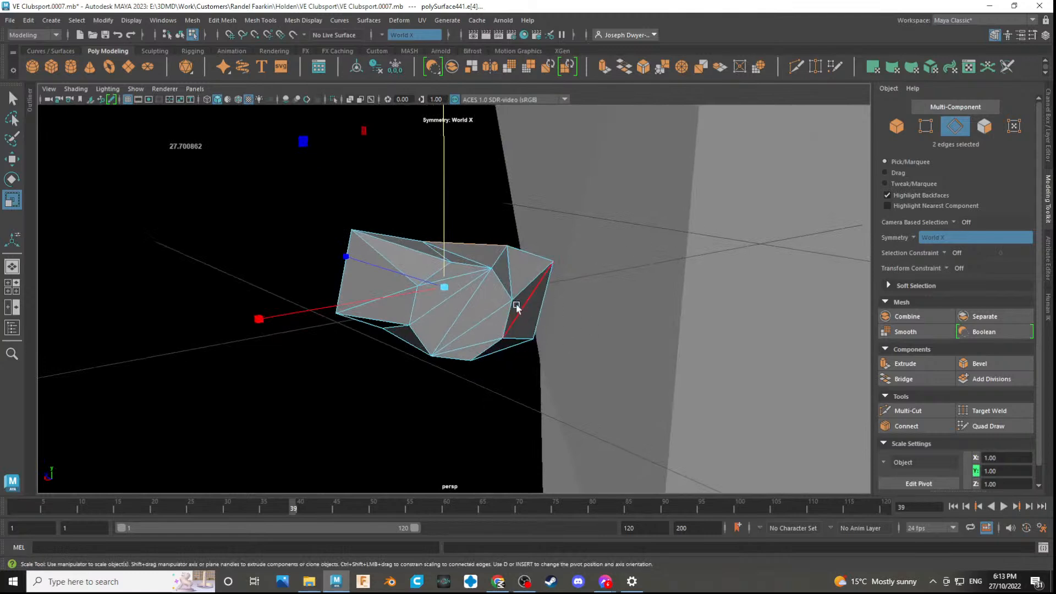
click(505, 317)
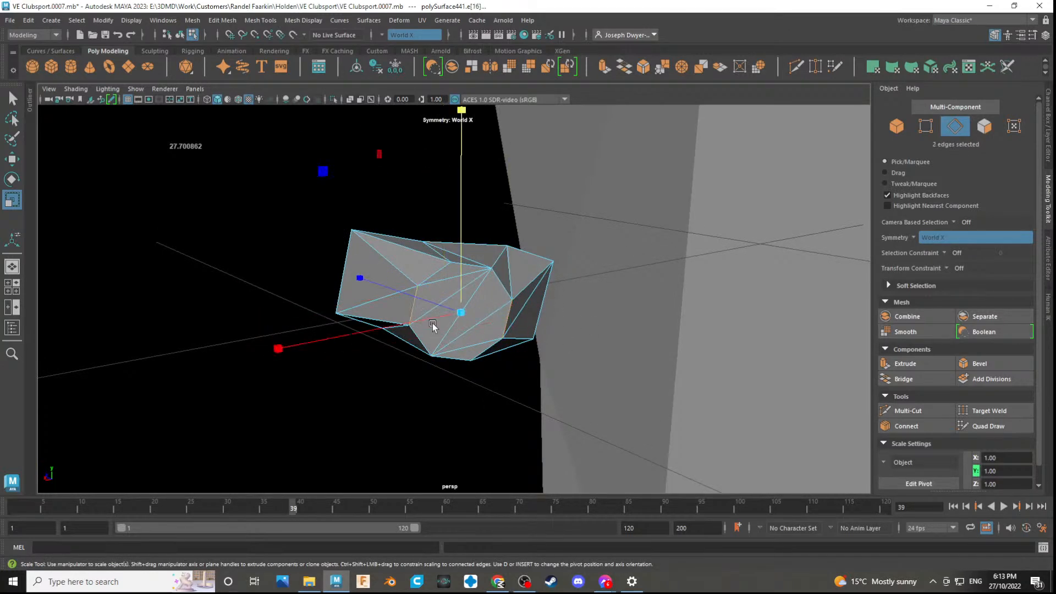
drag(430, 320, 251, 292)
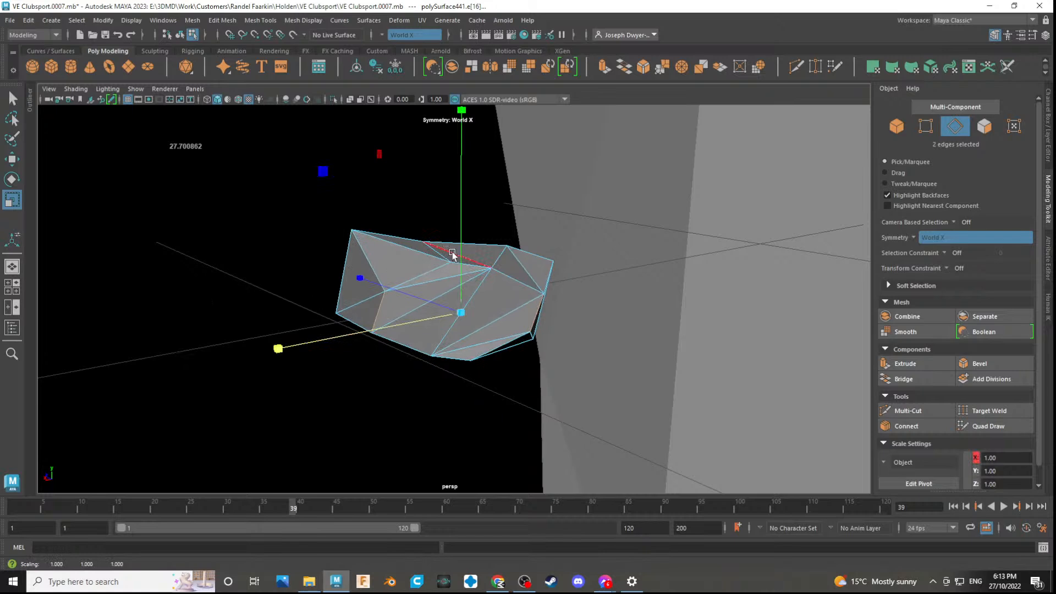
drag(464, 257, 608, 316)
key(w)
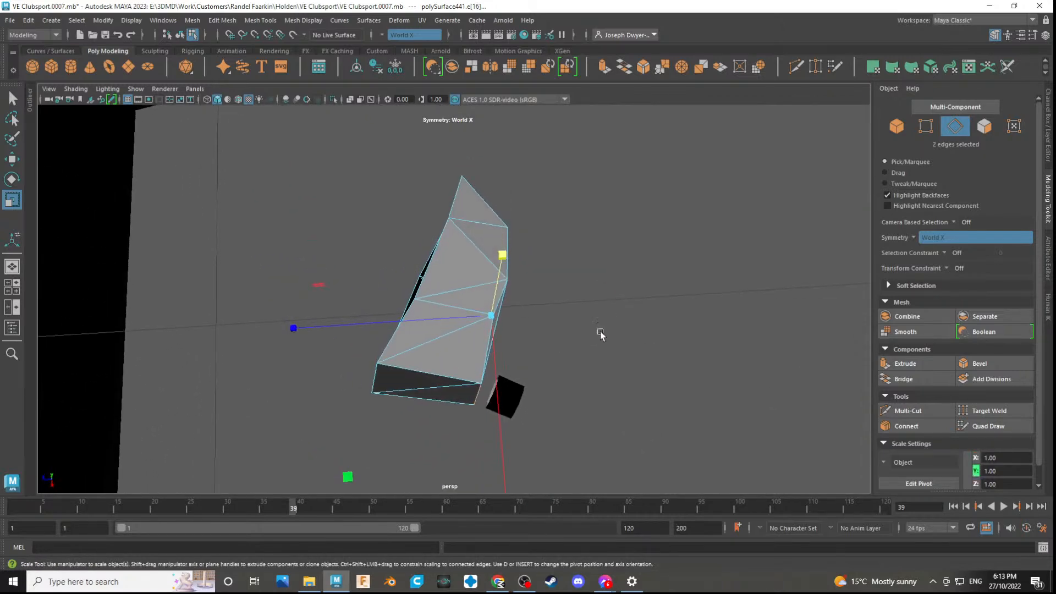
click(448, 319)
key(ctrl+z)
drag(448, 319, 431, 319)
- Try to extrude the open-end edge loop inward with World X symmetry on, and undo it
alt+drag(476, 385, 580, 328)
double_click(452, 273)
key(r)
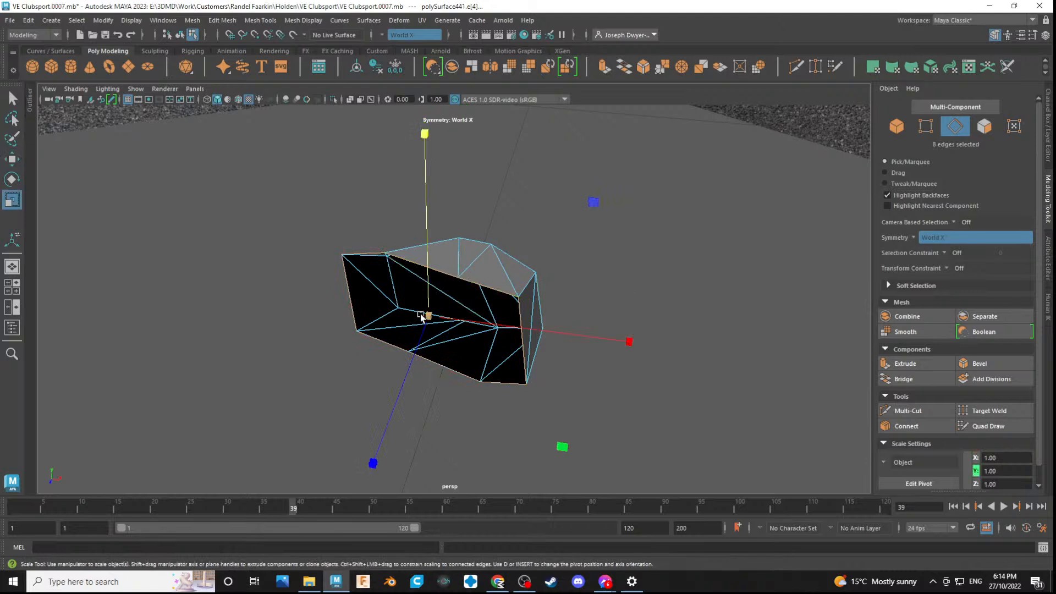
shift+drag(428, 315, 405, 323)
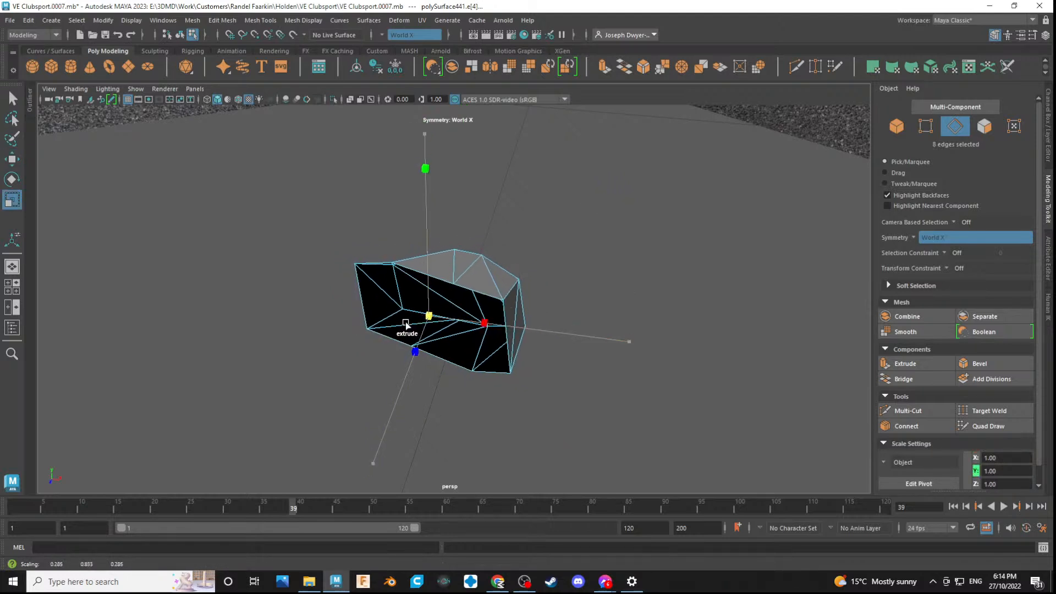
key(ctrl+z)
- Turn symmetry off, try extruding the open-end edge loop inward to form a rim, and undo it
click(914, 237)
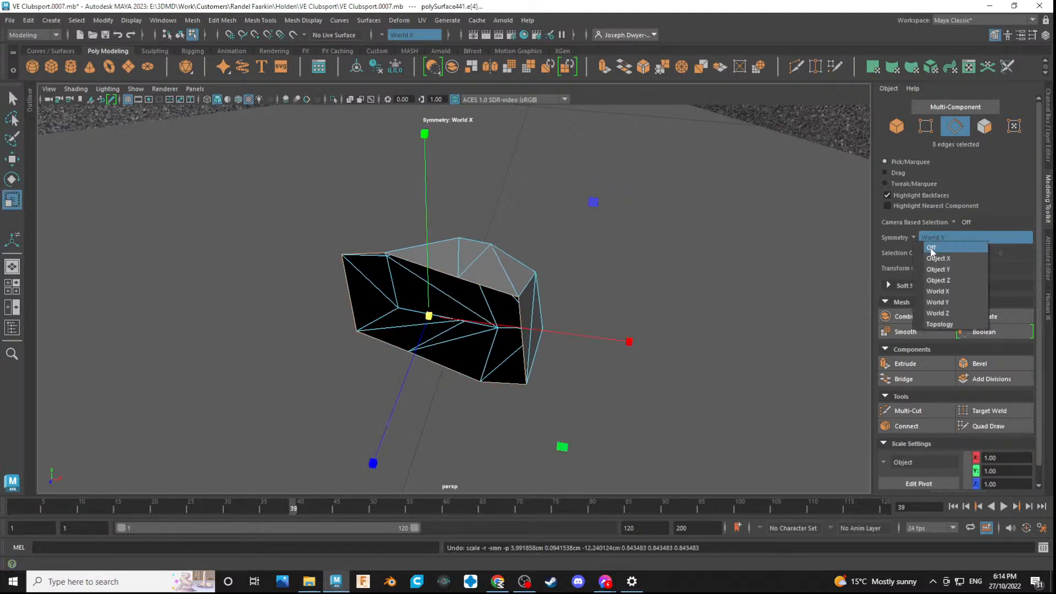
click(933, 245)
double_click(490, 292)
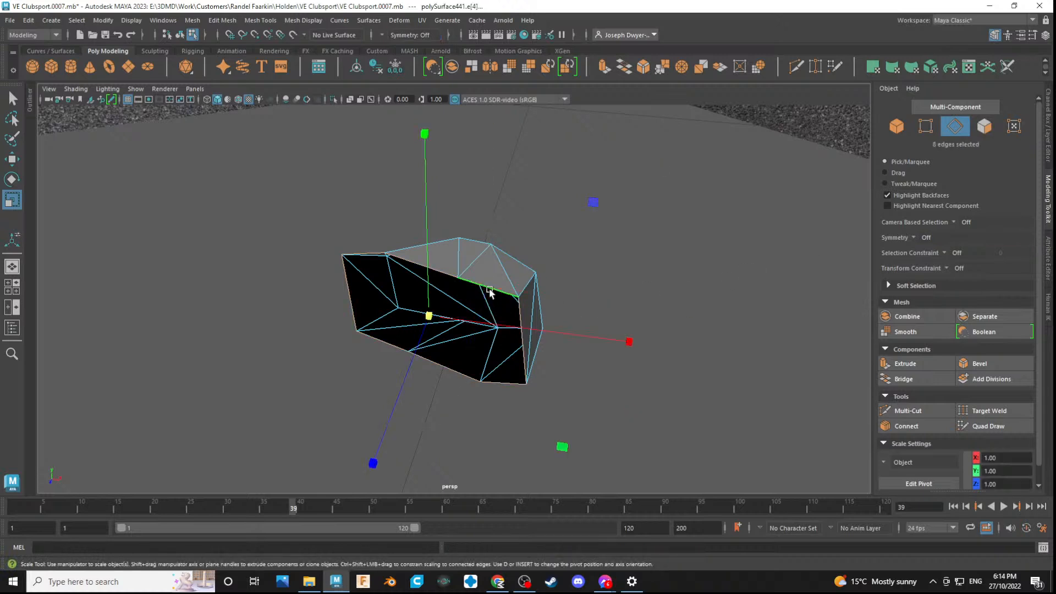
shift+drag(428, 316, 384, 322)
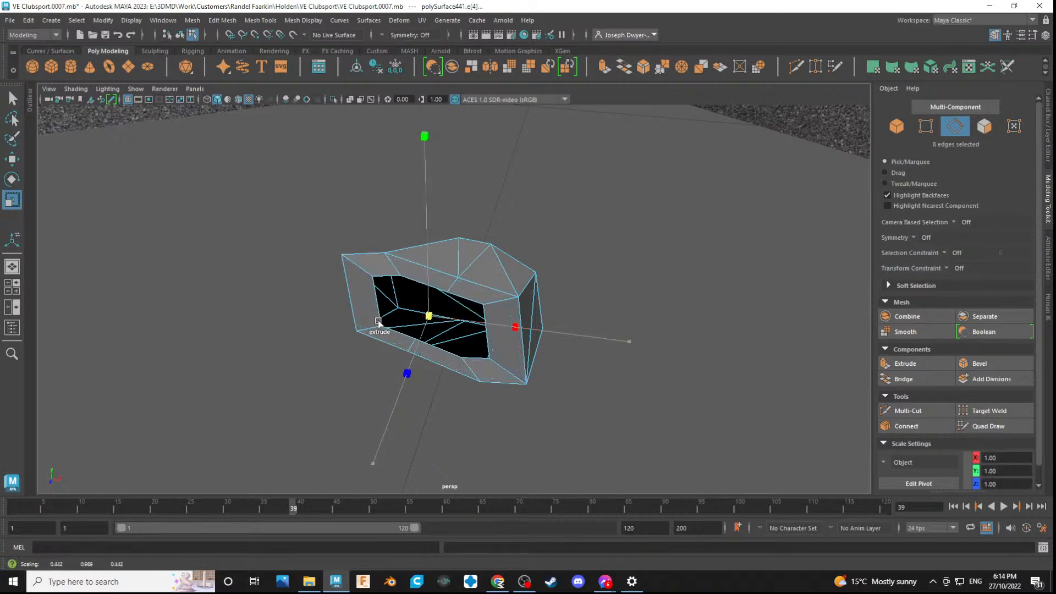
alt+drag(475, 322, 530, 309)
key(ctrl+z)
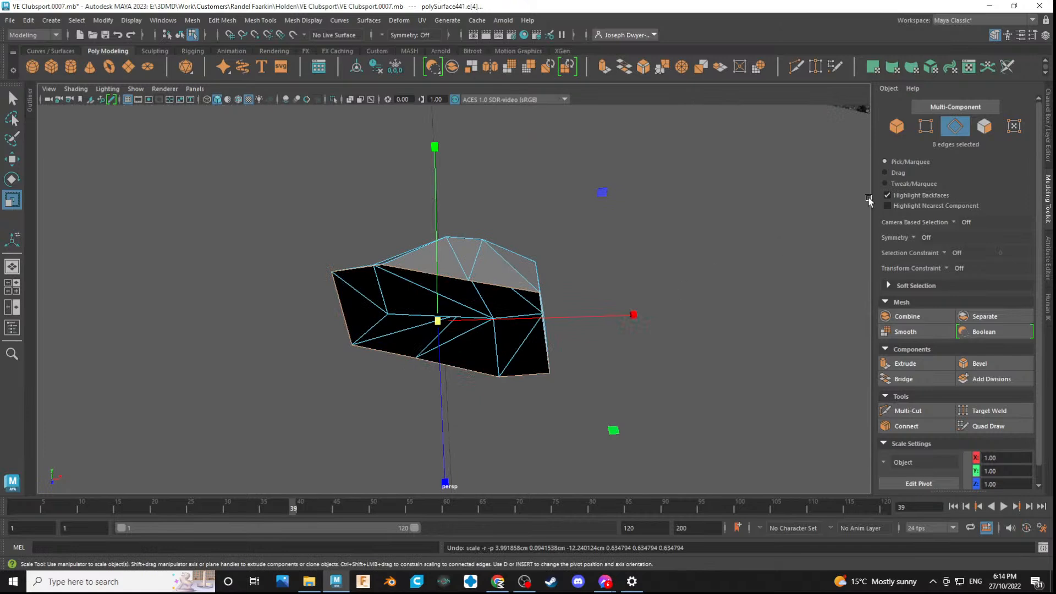
- Select all 22 faces of the small part and extrude them inward to give it wall thickness
click(989, 130)
alt+drag(634, 352, 472, 237)
drag(443, 310, 627, 467)
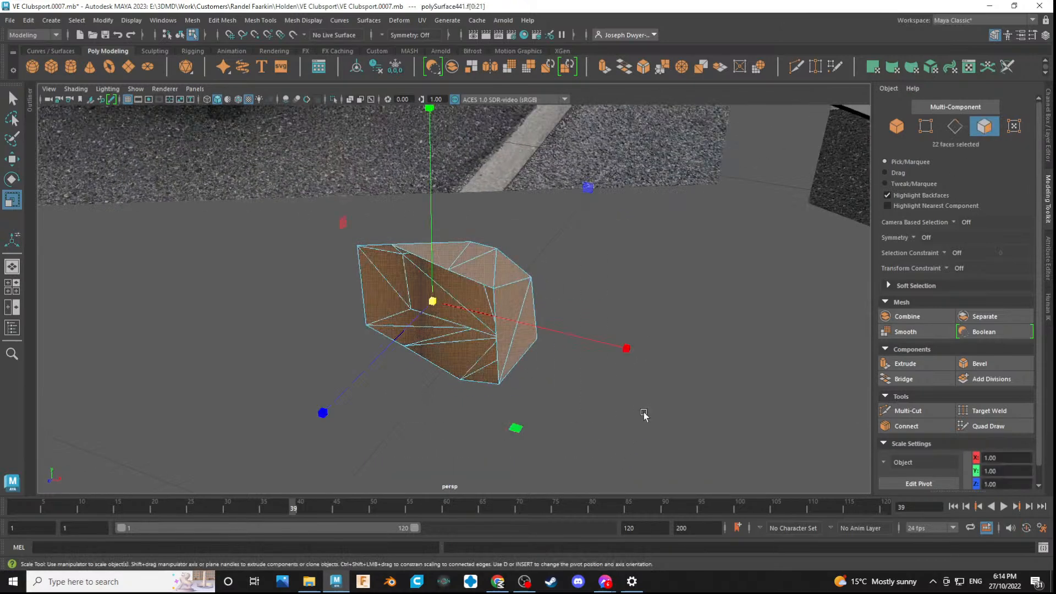
alt+drag(641, 427, 673, 390)
shift+drag(436, 308, 623, 334)
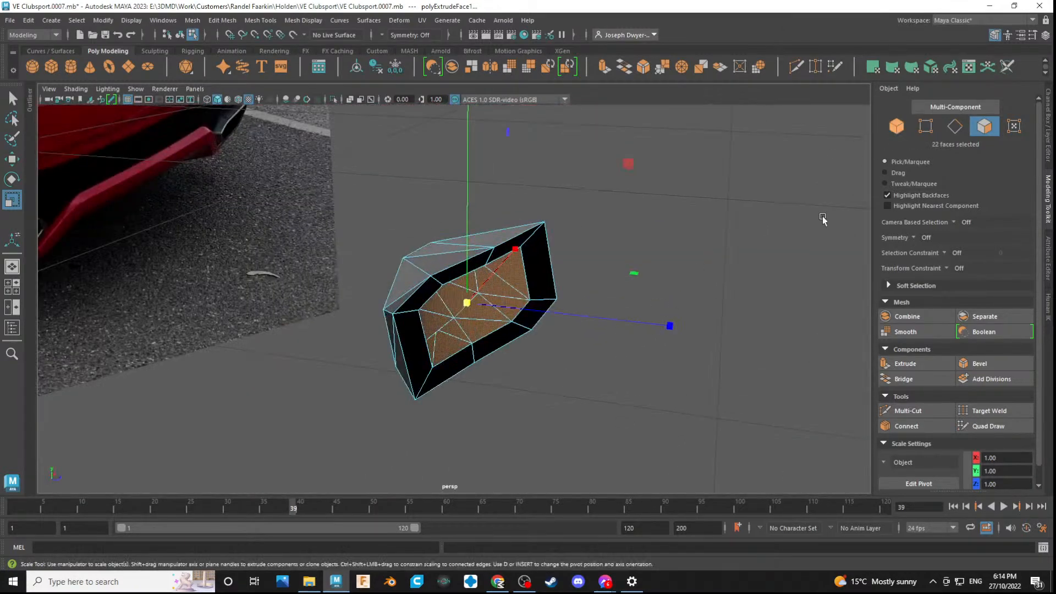
- Switch the thickened part back to object selection and conform its normals
click(897, 127)
alt+drag(552, 388, 462, 355)
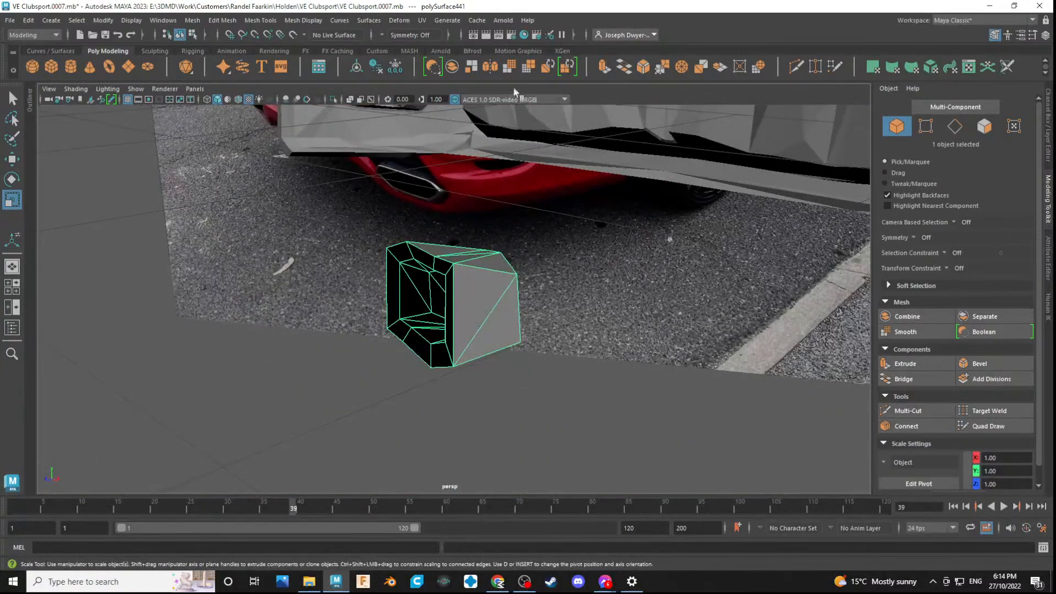
click(301, 22)
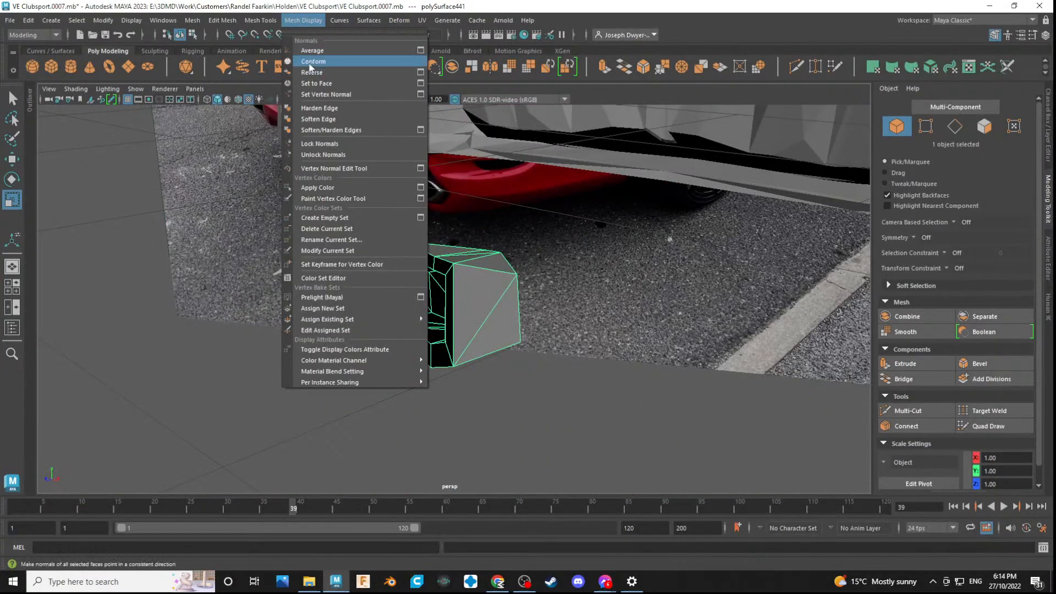
click(308, 63)
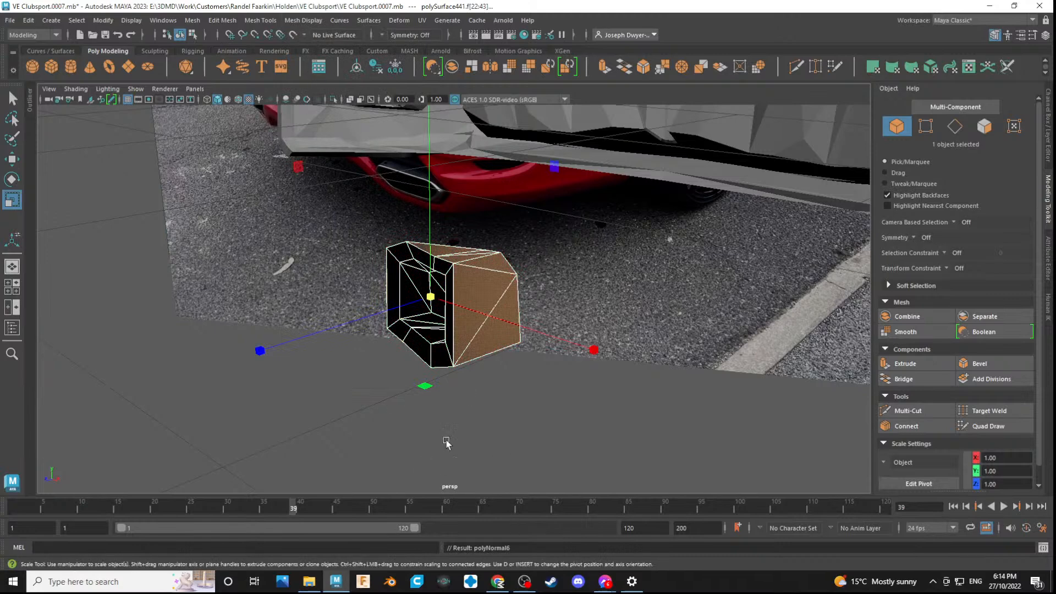
- Reselect the thickened part as a whole object and reverse its normals
click(436, 463)
click(476, 334)
click(322, 25)
click(318, 71)
click(494, 464)
alt+drag(493, 412, 422, 416)
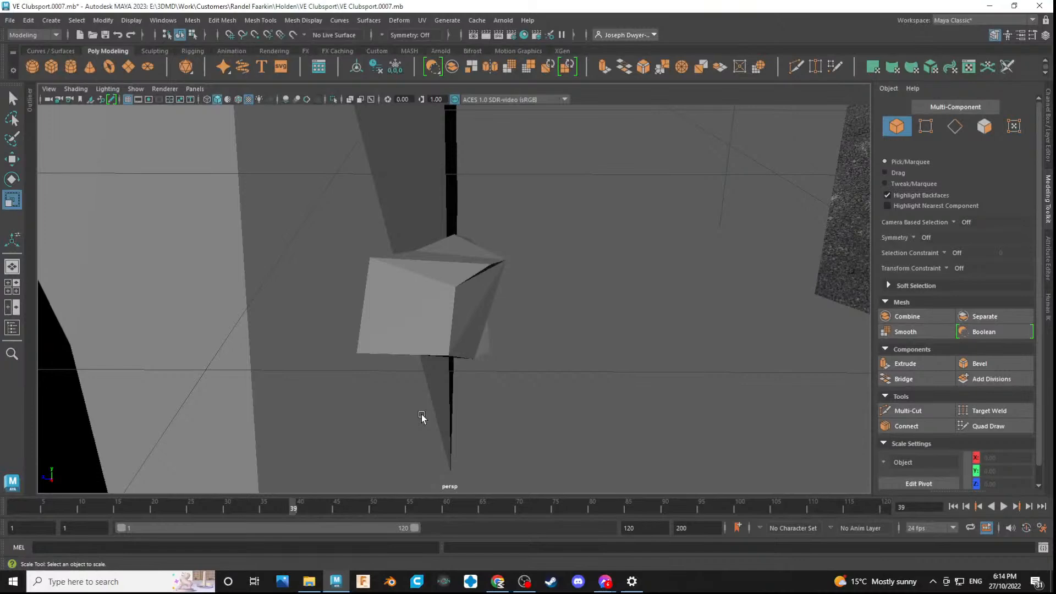
- Select the detached bumper and examine its inner surface and mounting areas from several angles
scroll(519, 372, down, 12)
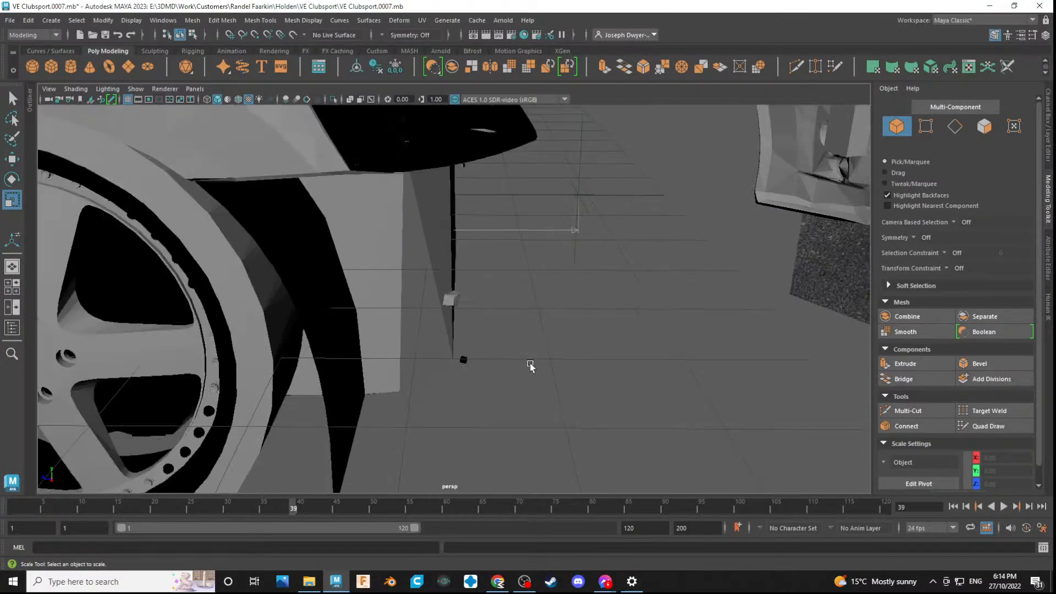
scroll(730, 233, up, 3)
alt+middle_drag(733, 238, 379, 253)
alt+drag(380, 252, 539, 291)
scroll(539, 291, up, 4)
click(734, 199)
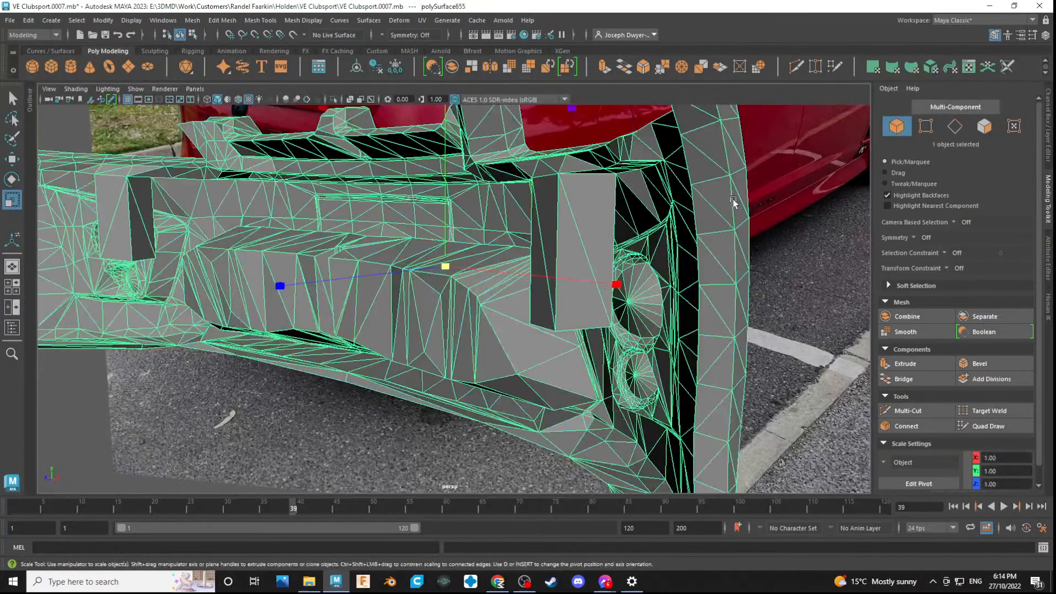
alt+drag(692, 150, 722, 255)
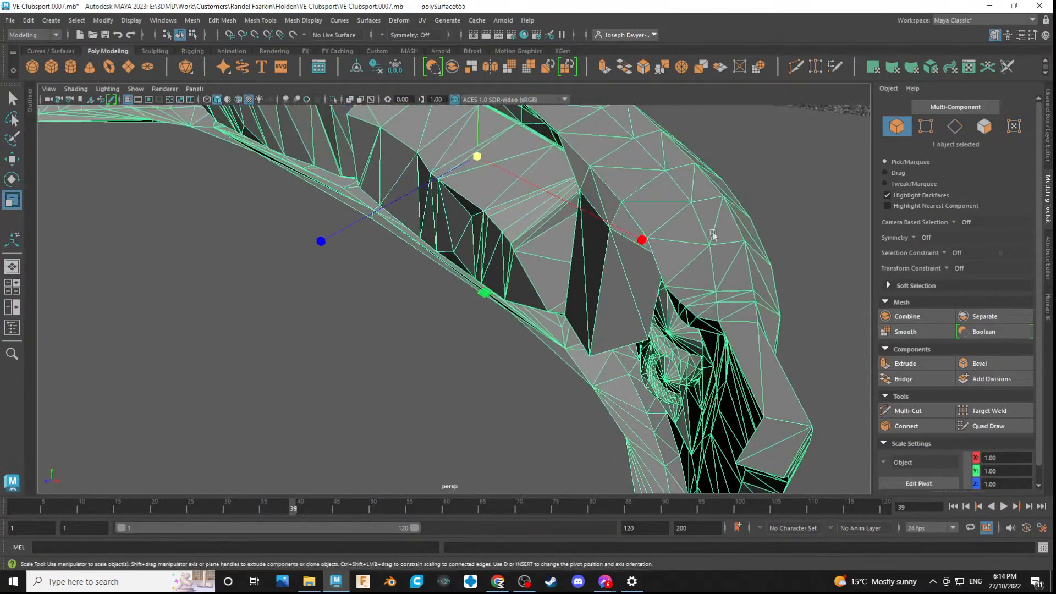
alt+drag(656, 166, 434, 372)
- Return to the small part beside the wheel, select it, and center the view on it
scroll(434, 372, down, 5)
alt+drag(561, 376, 600, 379)
alt+middle_drag(372, 448, 480, 318)
scroll(398, 391, up, 5)
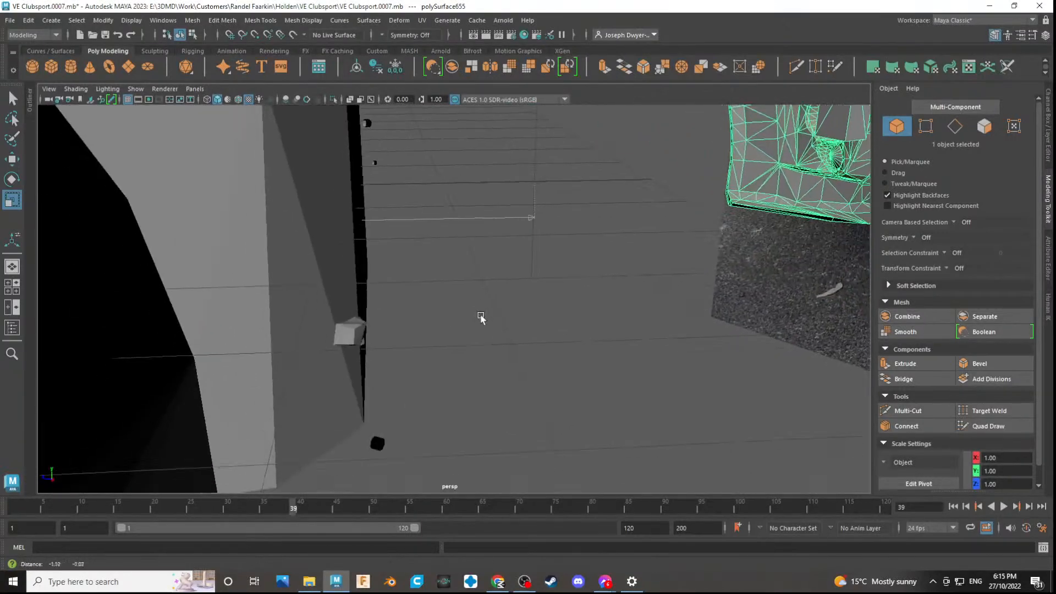
scroll(395, 340, up, 2)
scroll(394, 338, down, 4)
alt+drag(415, 342, 566, 338)
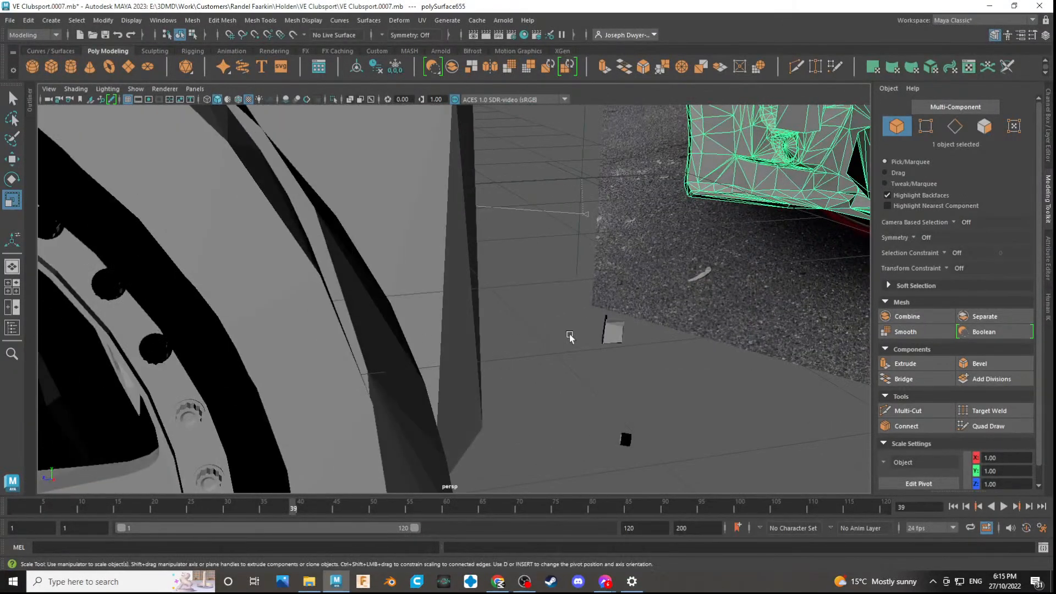
alt+middle_drag(600, 334, 557, 347)
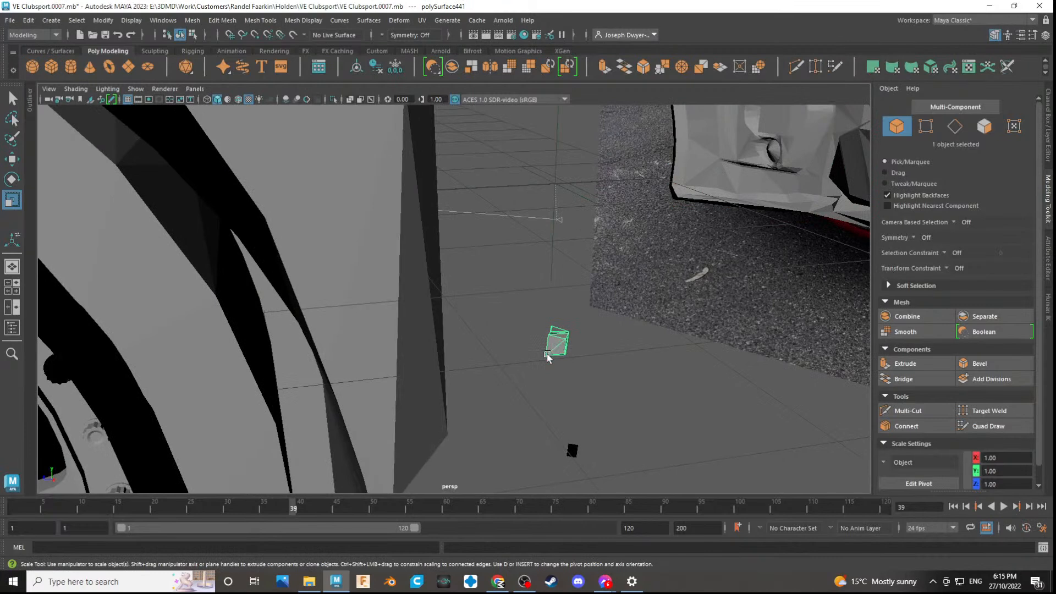
click(50, 89)
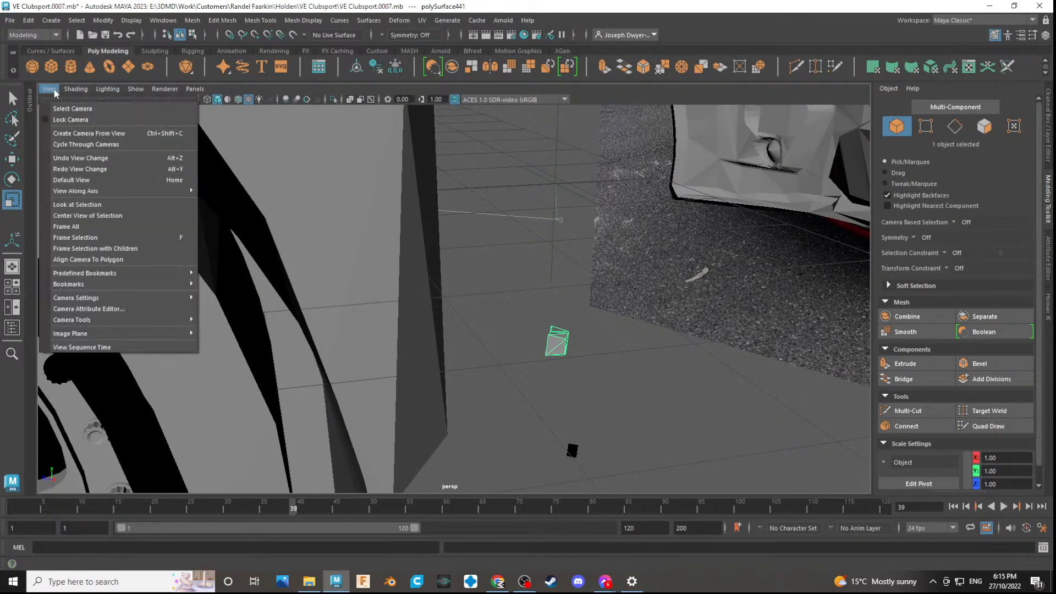
click(99, 215)
alt+drag(400, 394, 538, 356)
- Undo the series of edits on the small cylinder, including its extrusion, scaling, and normals changes
key(ctrl+z)
key(ctrl+z)
key(ctrl+z)
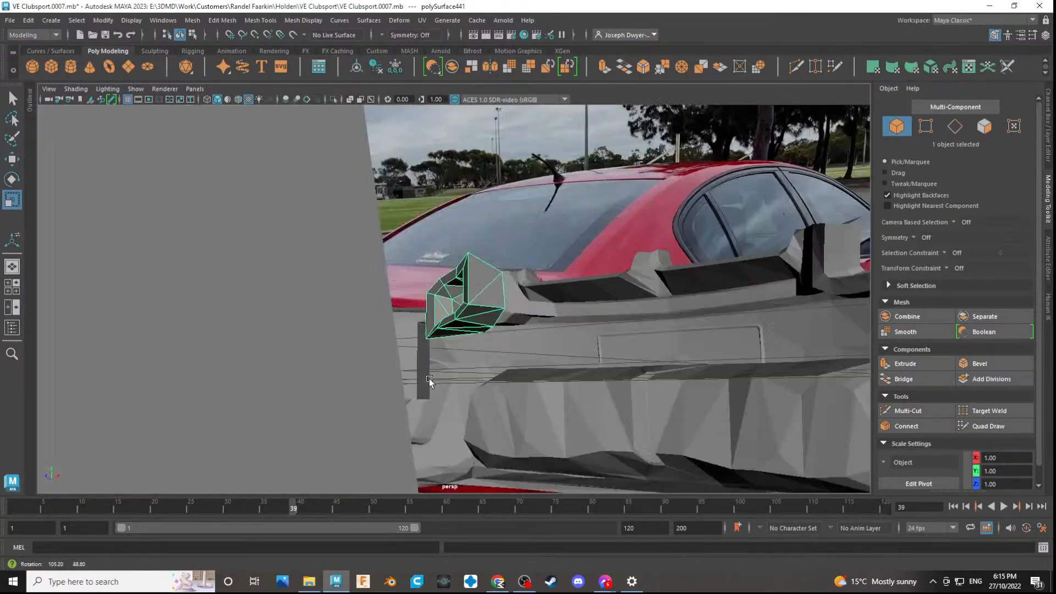
scroll(463, 364, down, 10)
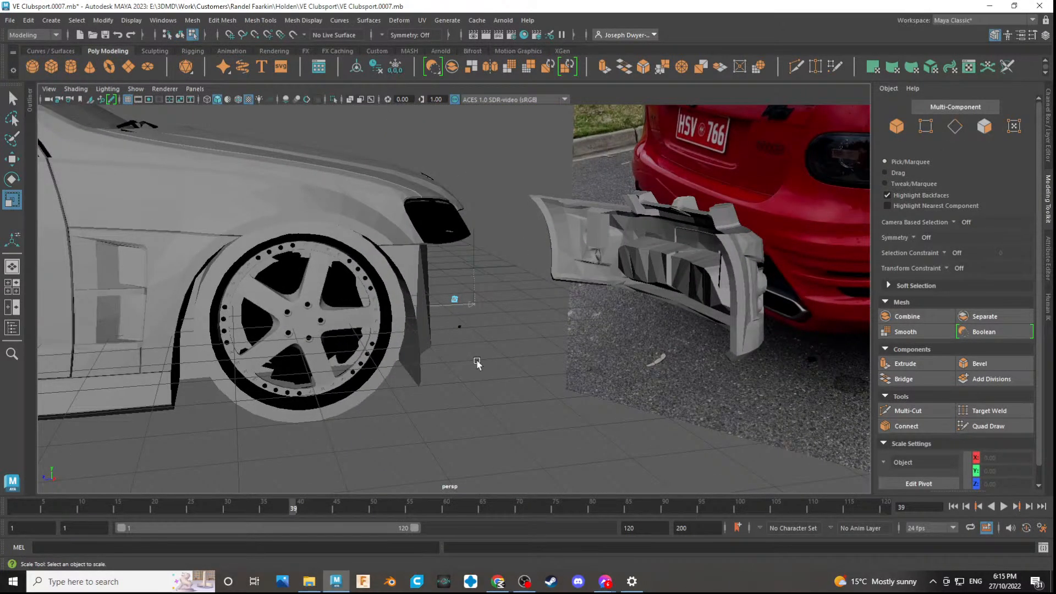
click(477, 360)
key(f)
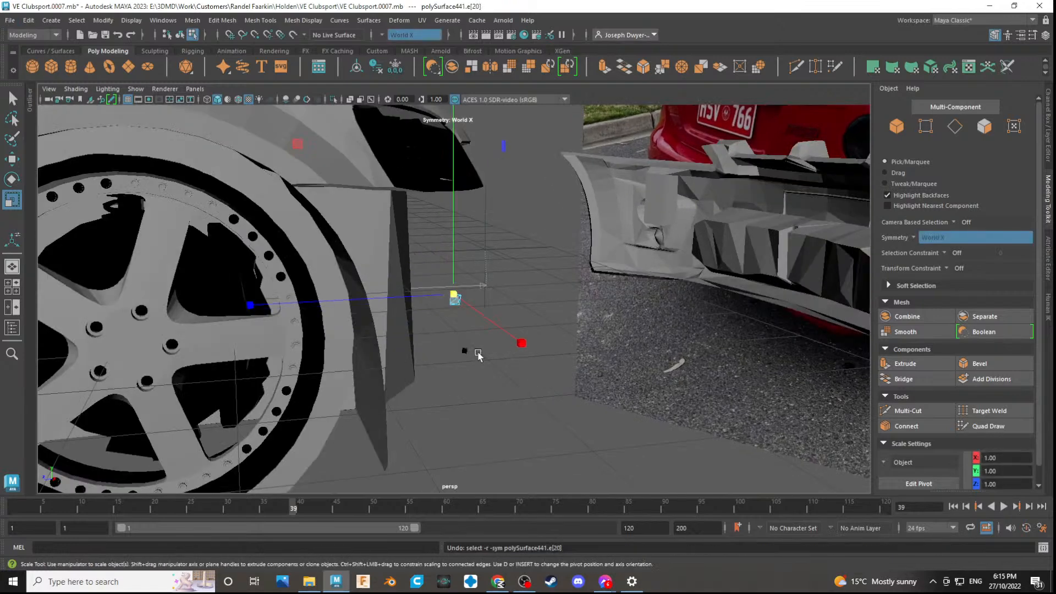
scroll(477, 355, up, 8)
key(ctrl+z)
key(ctrl+z)
key(ctrl+z)
key(ctrl+z)
key(ctrl+z)
key(ctrl+z)
key(ctrl+z)
key(ctrl+z)
key(ctrl+z)
key(ctrl+z)
key(ctrl+z)
key(ctrl+z)
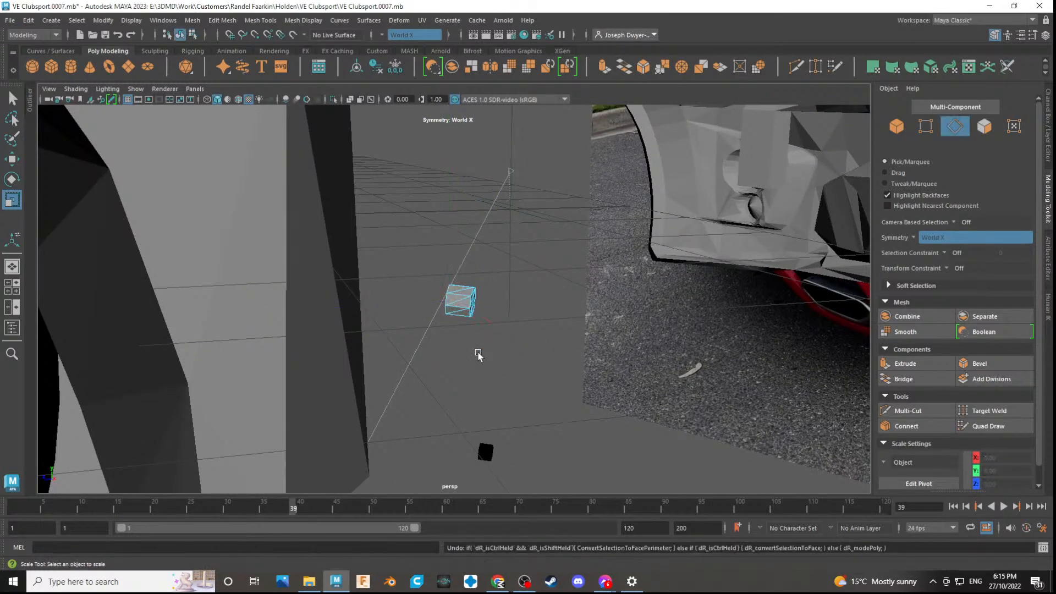
key(ctrl+z)
key(ctrl+z)
key(ctrl+z)
key(ctrl+z)
key(ctrl+z)
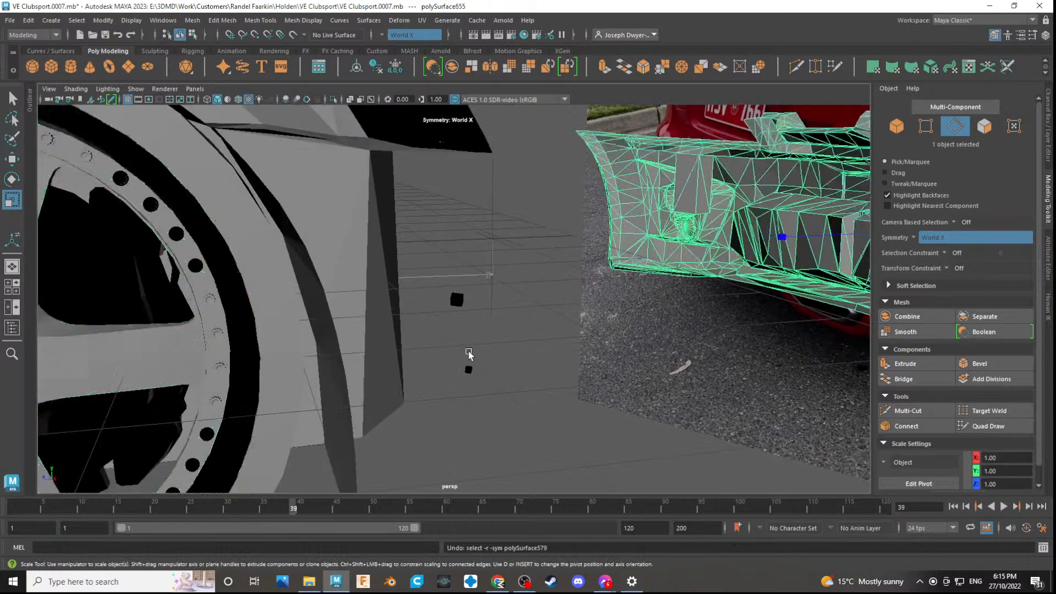
key(ctrl+z)
key(ctrl+z)
key(ctrl+z)
- Redo the last two undone actions
alt+drag(393, 355, 406, 375)
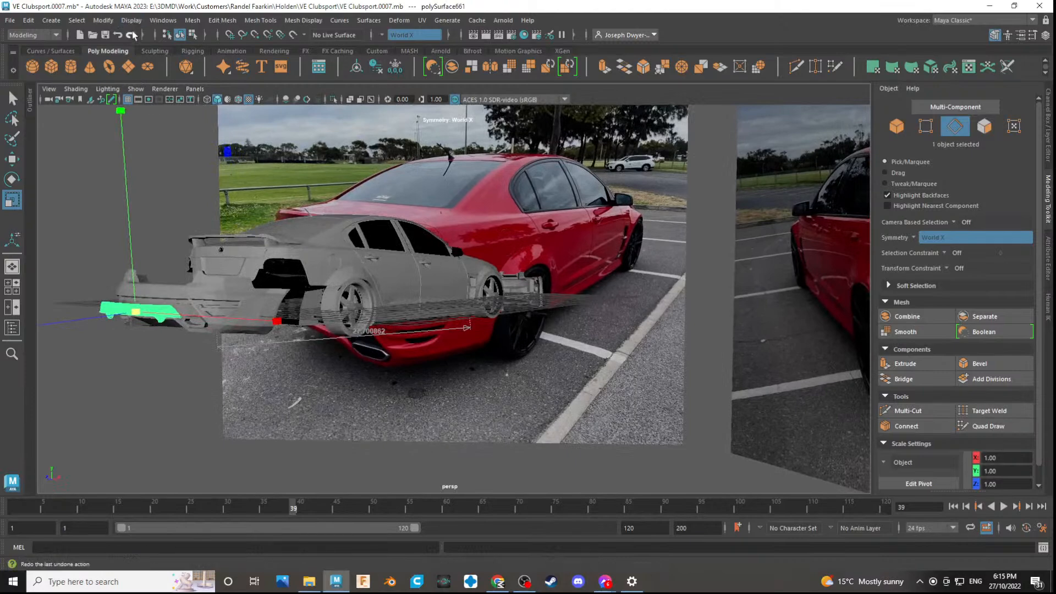
click(132, 34)
click(133, 34)
- Select the main body mesh at the car's front end and examine the area beneath the hood's front edge up close
scroll(460, 328, up, 4)
alt+drag(552, 325, 434, 341)
click(405, 390)
alt+drag(406, 393, 437, 345)
scroll(437, 343, up, 5)
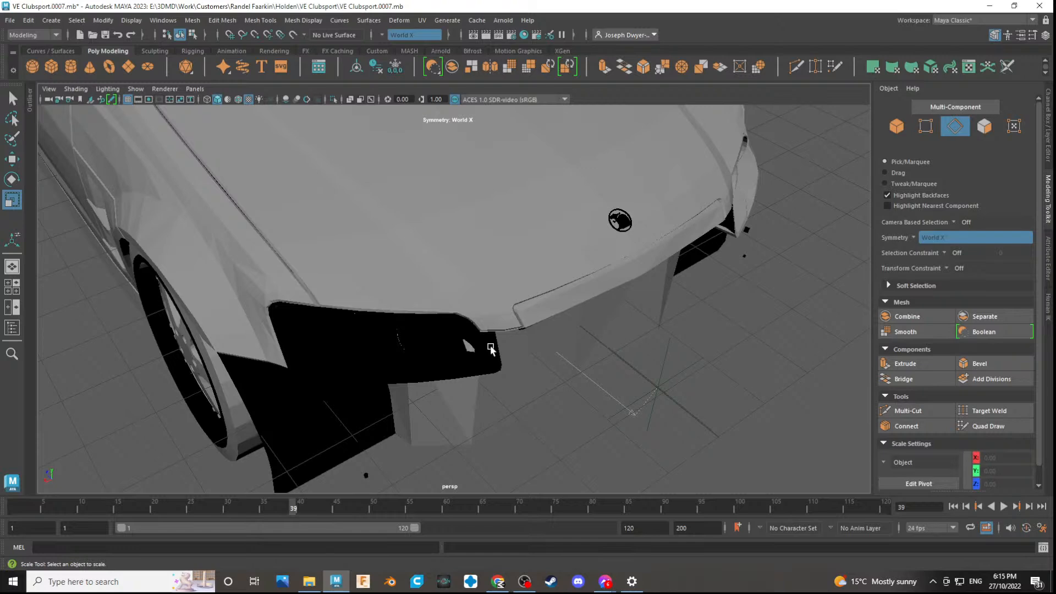
click(576, 314)
alt+drag(621, 335, 564, 302)
scroll(574, 320, up, 6)
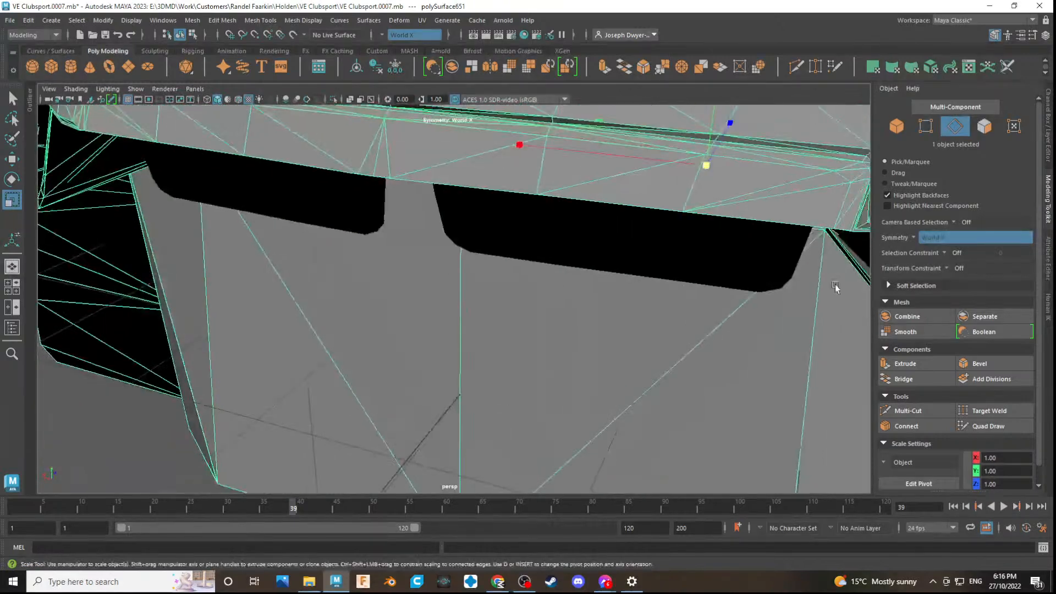
alt+middle_drag(836, 288, 775, 285)
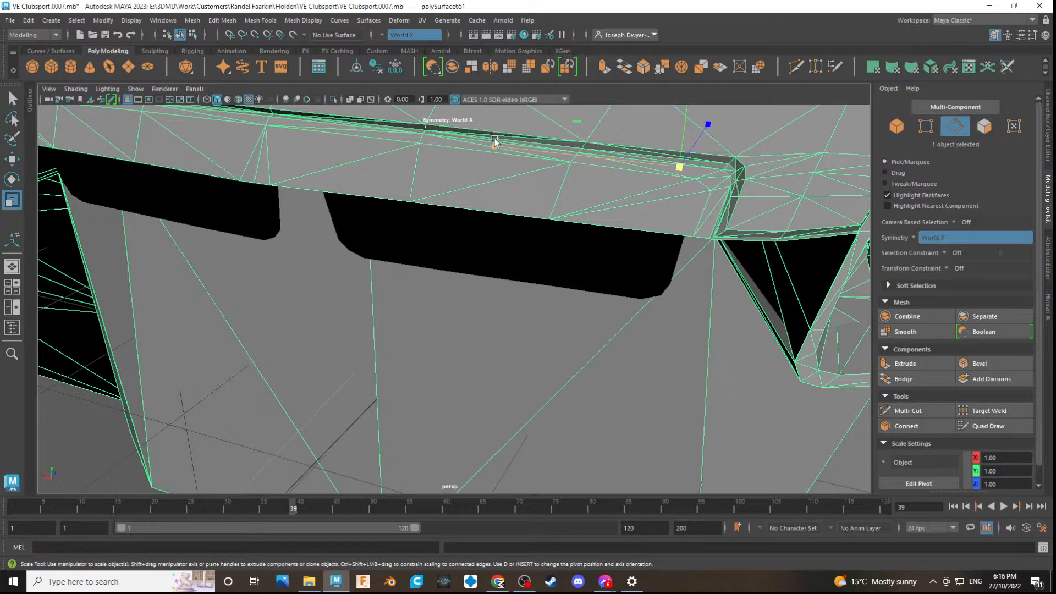
click(524, 581)
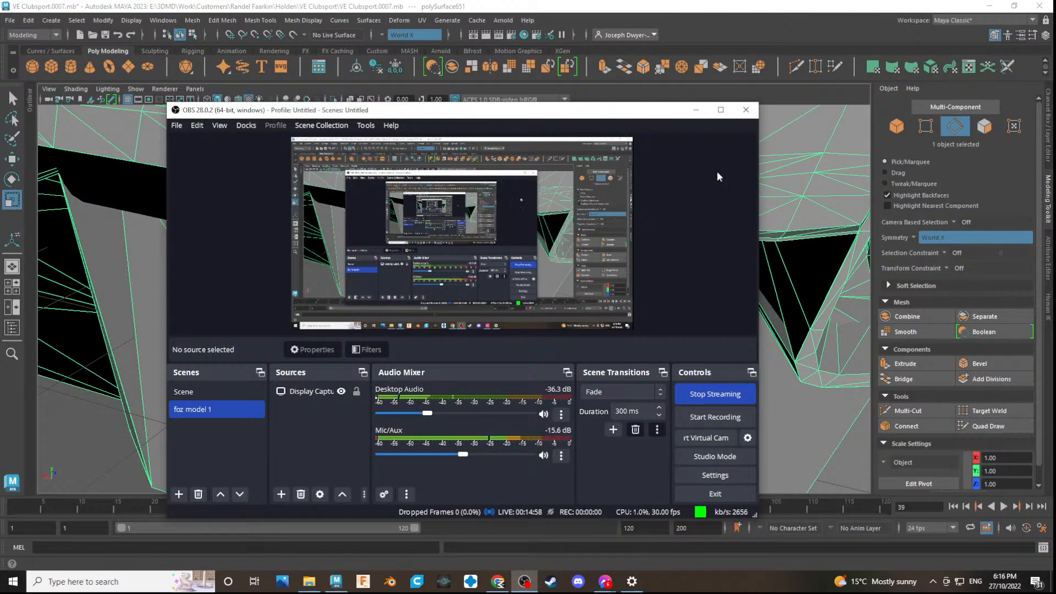
click(696, 111)
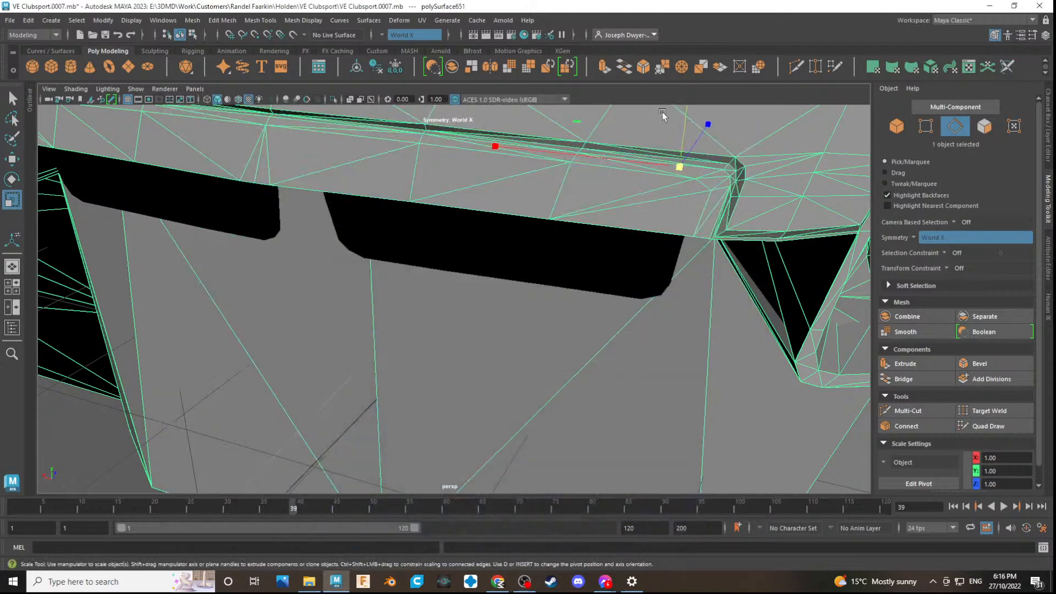
- Select the rear spoiler mesh on the boot and convert its triangles to quads with Quadrangulate
scroll(566, 278, down, 5)
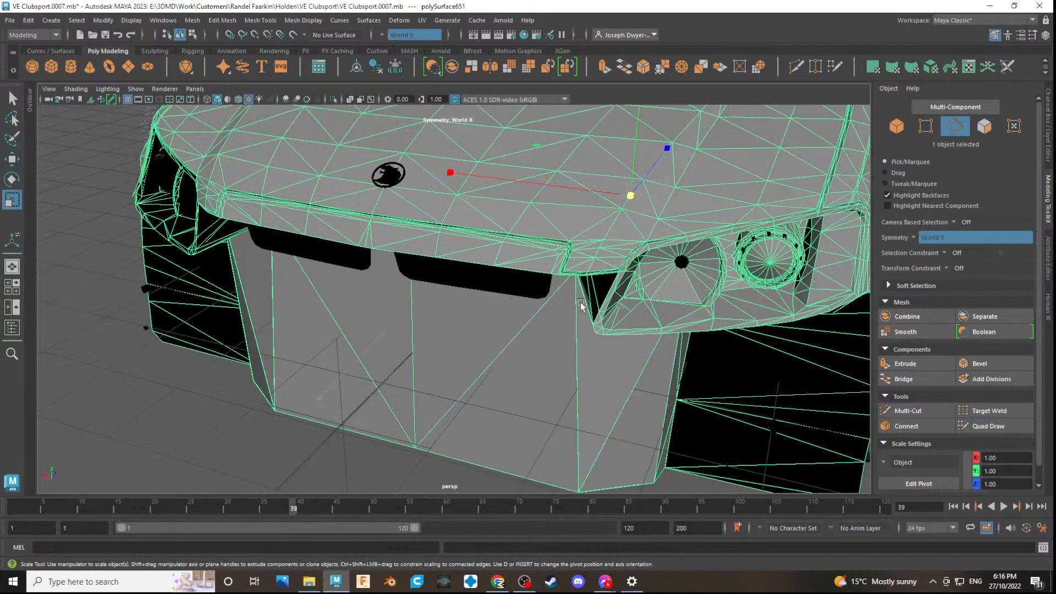
alt+drag(596, 223, 520, 406)
alt+drag(493, 322, 434, 341)
scroll(523, 301, down, 3)
click(472, 231)
mouse_move(478, 266)
alt+mouse_down()
mouse_move(511, 275)
mouse_move(474, 284)
mouse_move(440, 272)
mouse_move(478, 276)
alt+mouse_up()
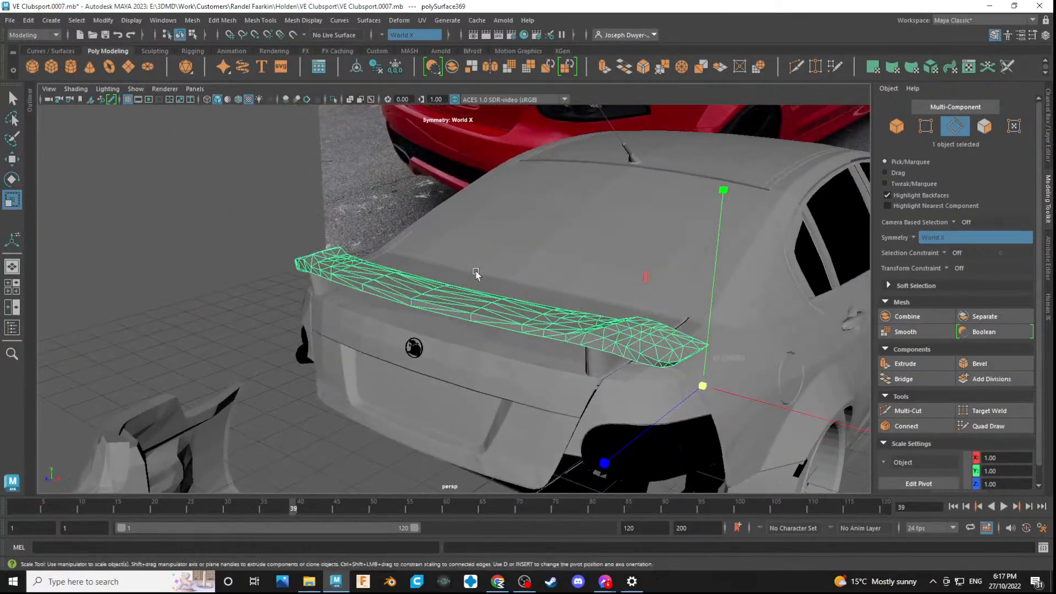
click(223, 21)
mouse_move(193, 20)
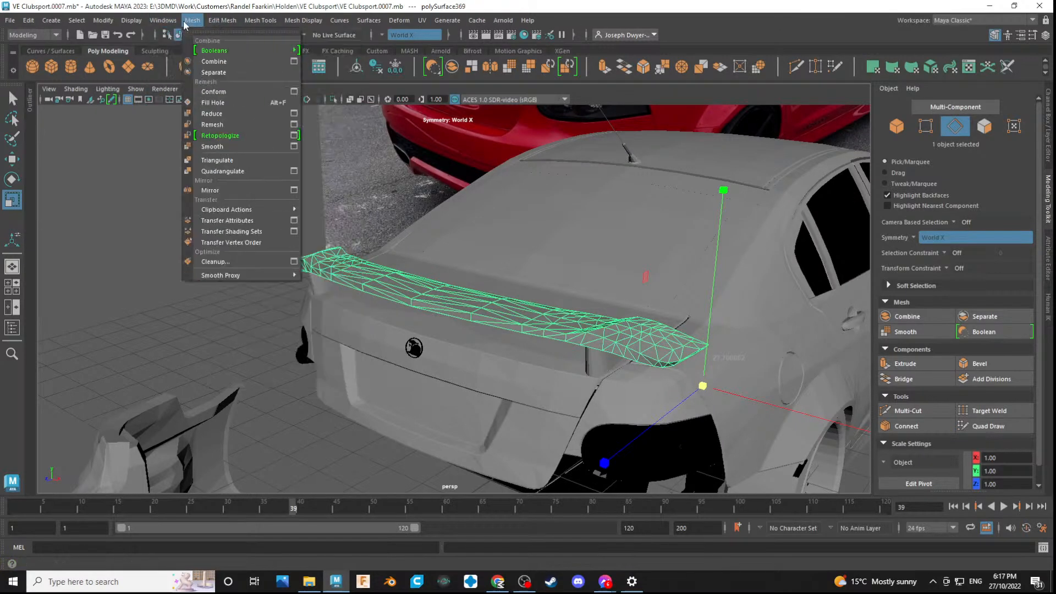
click(209, 171)
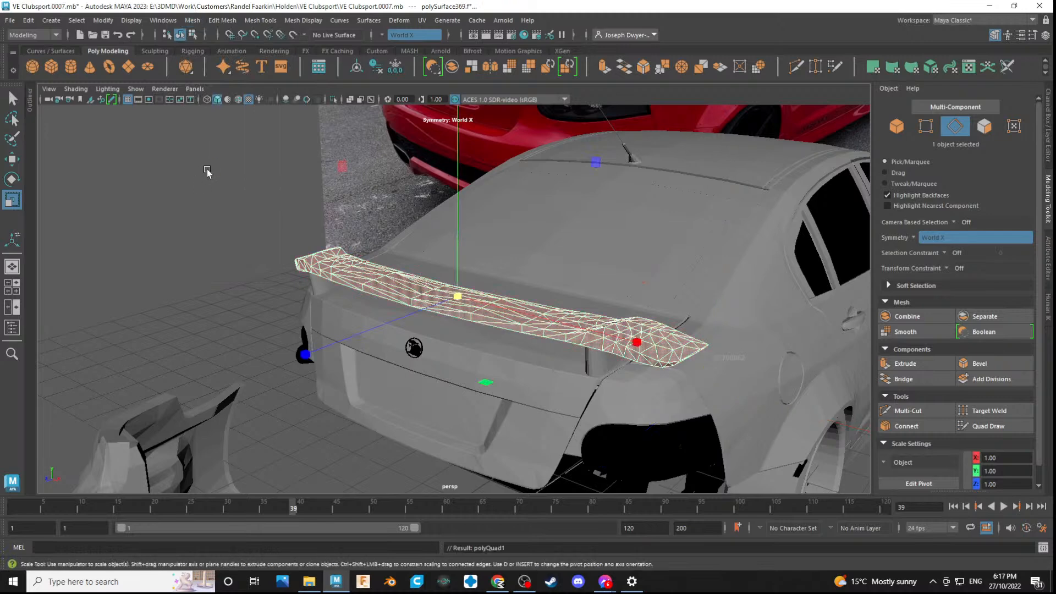
click(394, 317)
- Switch to Messenger and open the blue car's bonnet scoop photo from the client conversation's shared media
alt+drag(406, 314, 589, 385)
scroll(592, 371, up, 5)
scroll(599, 366, down, 3)
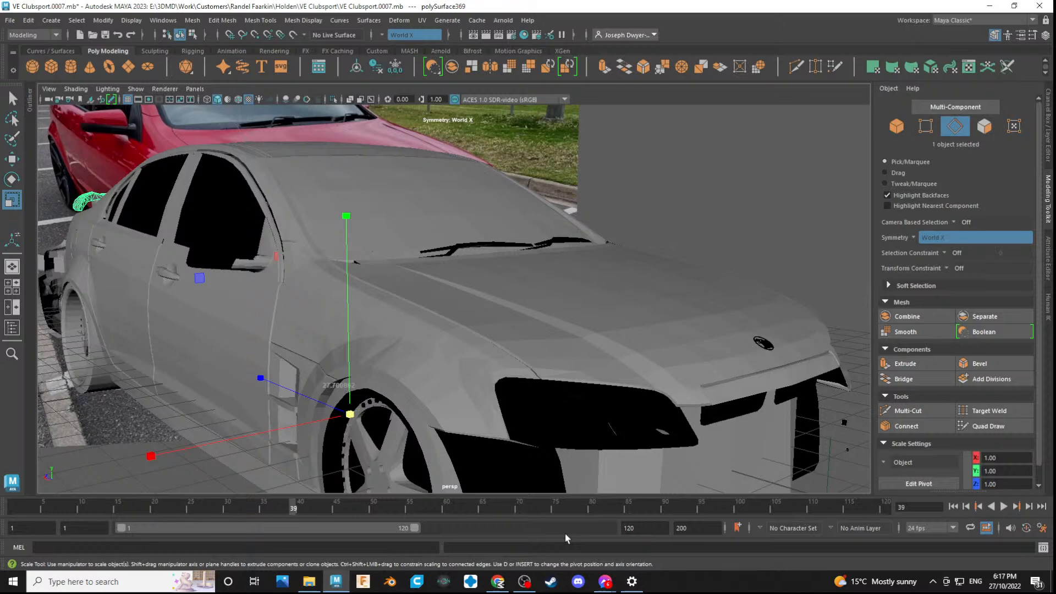
mouse_move(598, 578)
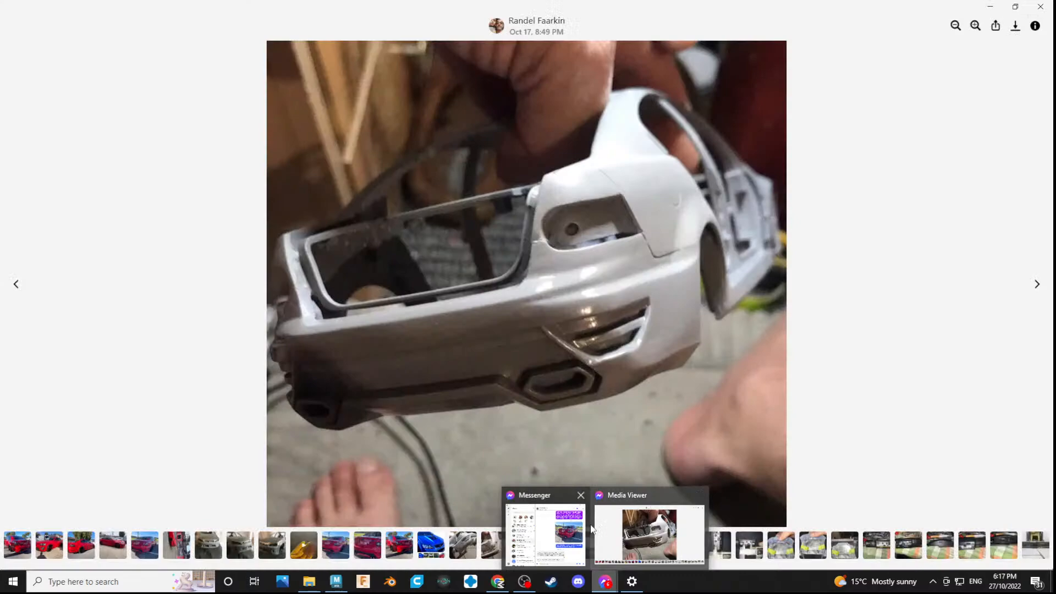
click(545, 531)
scroll(612, 382, down, 10)
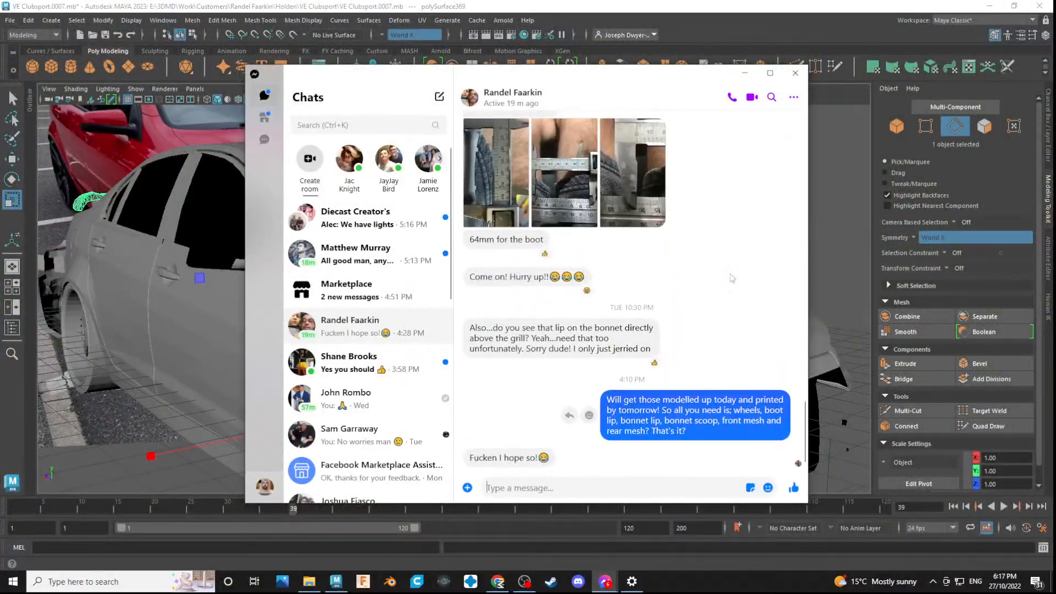
click(793, 97)
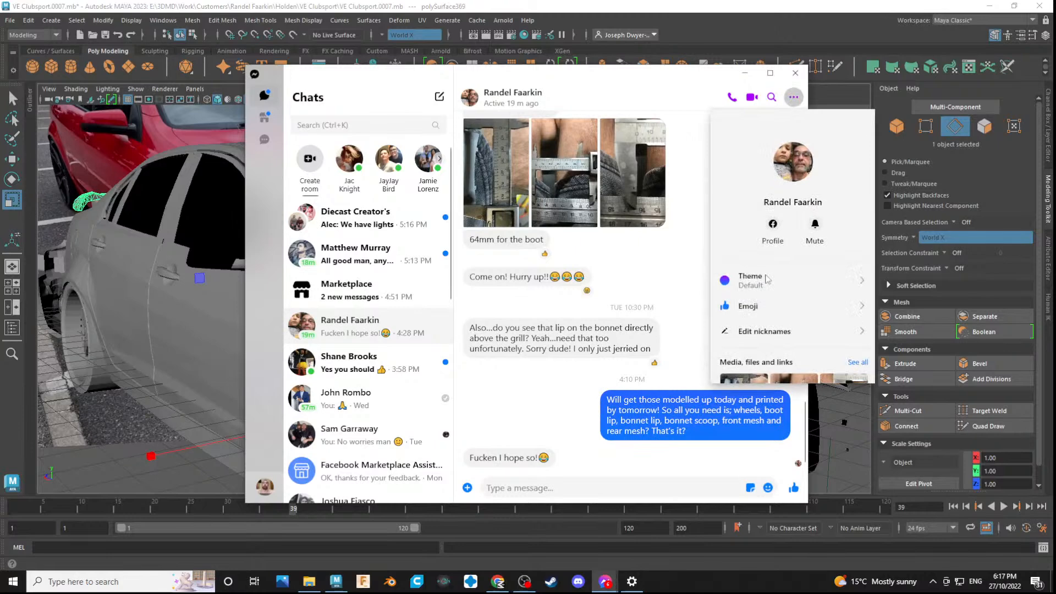
scroll(775, 344, down, 3)
click(858, 280)
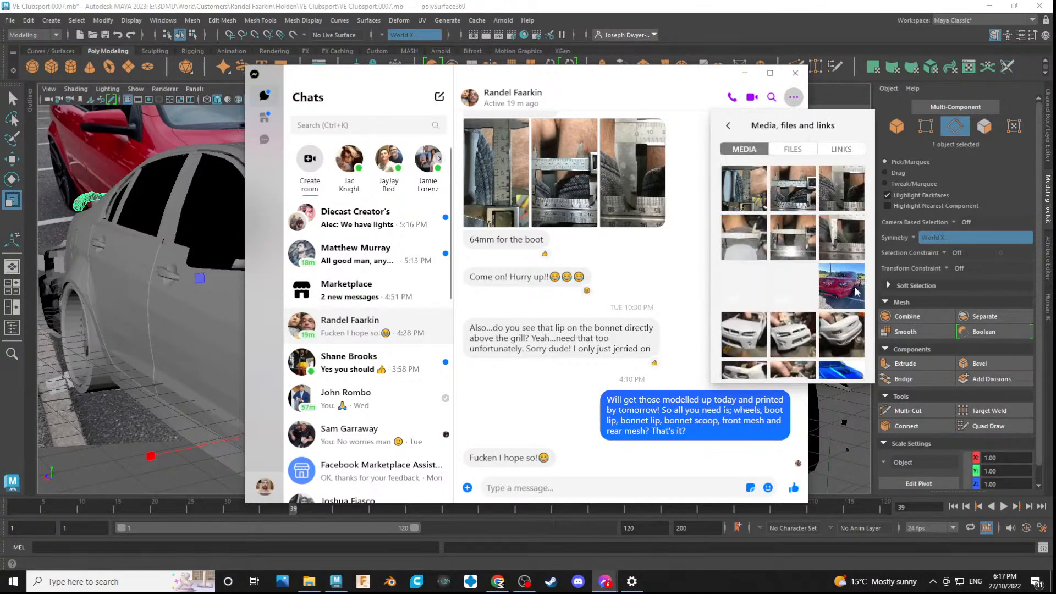
scroll(792, 275, down, 5)
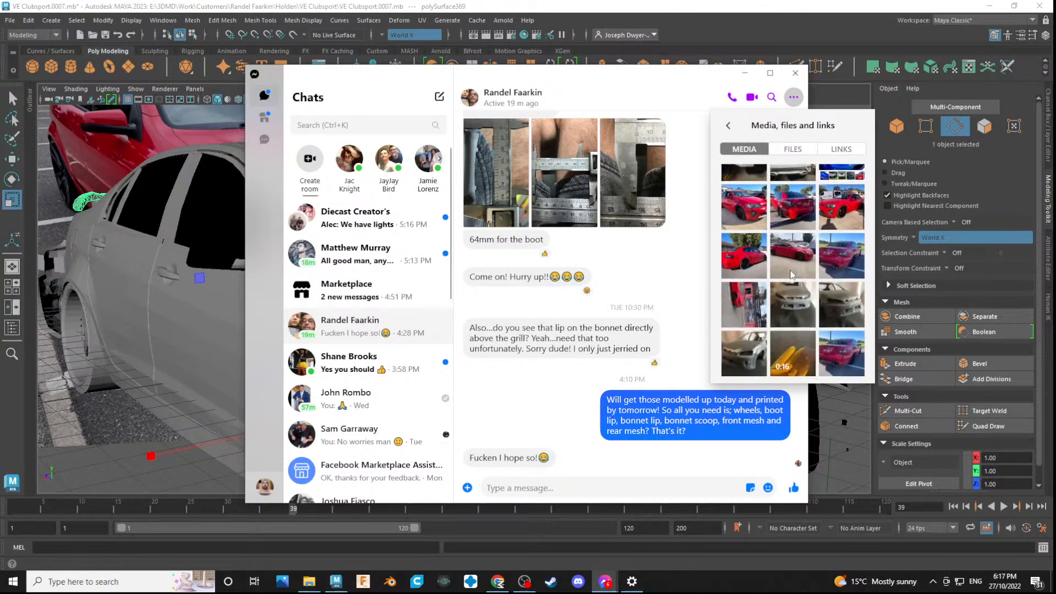
scroll(794, 272, up, 2)
click(834, 235)
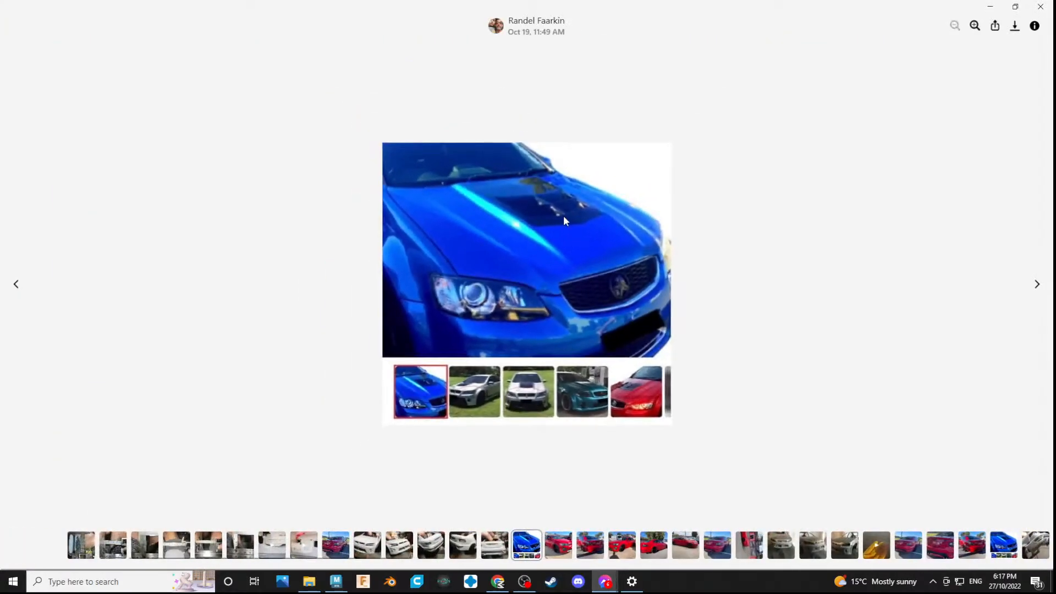
- Return to Maya and compare the model's bonnet shape with the blue car reference photo
key(alt+Tab)
click(555, 276)
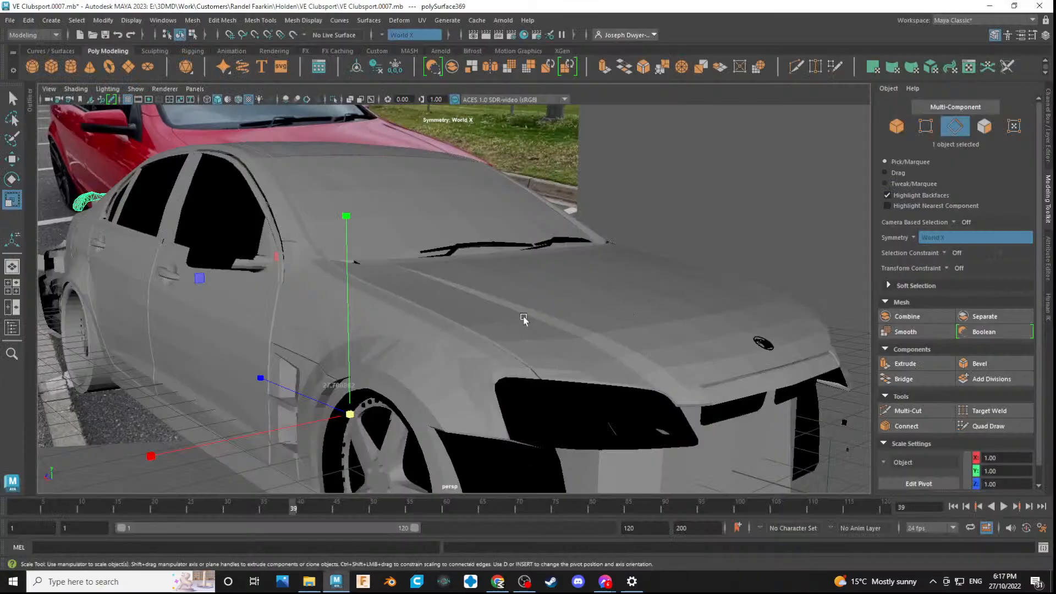
scroll(523, 318, down, 5)
alt+drag(590, 344, 592, 354)
key(alt+Tab)
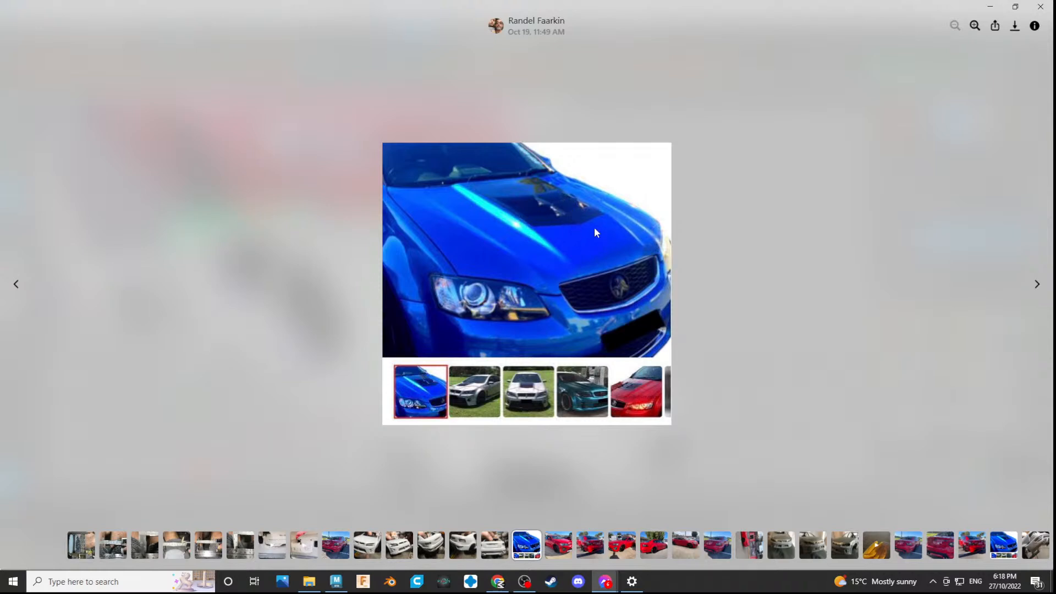
key(alt+Tab)
alt+drag(512, 388, 506, 398)
- Select the main body mesh and compare its bonnet contours and front edge with the scoop and grille area in the photo
click(523, 407)
alt+middle_drag(533, 421, 512, 332)
alt+drag(512, 332, 468, 330)
alt+right_drag(468, 330, 501, 323)
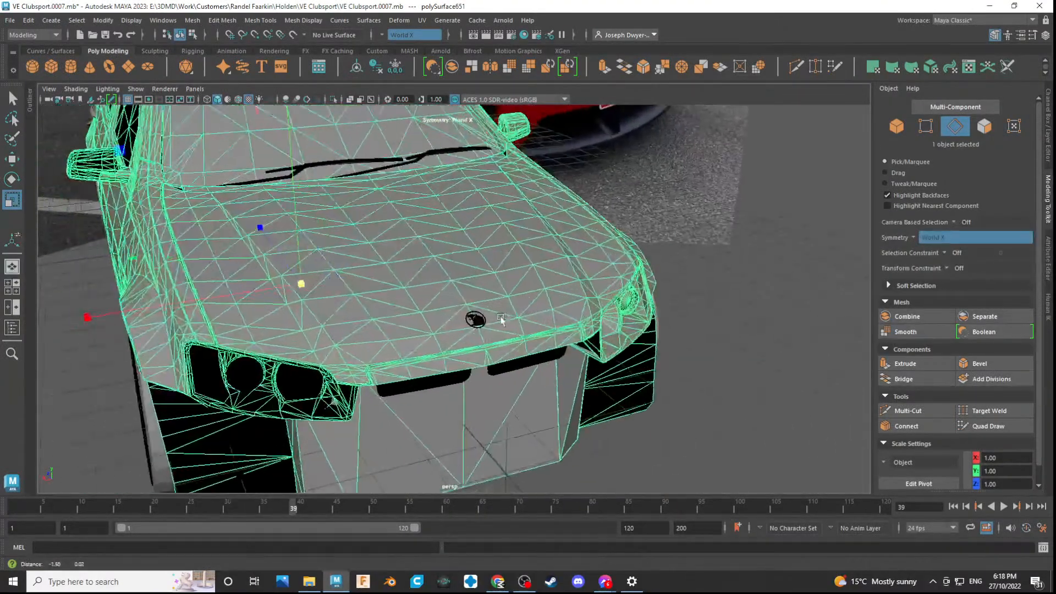
key(alt+Tab)
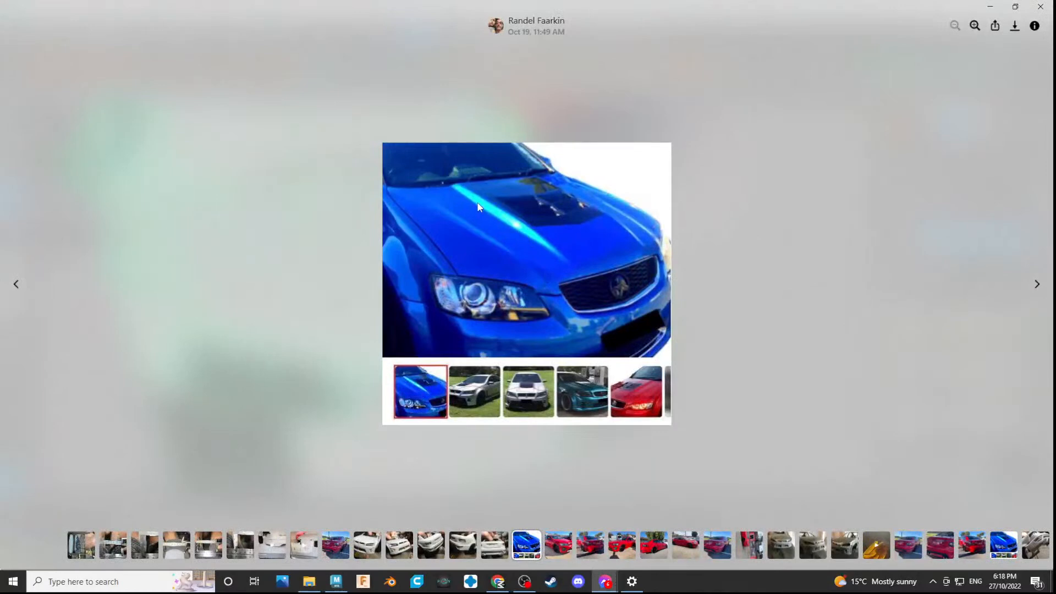
key(alt+Tab)
alt+drag(563, 272, 440, 327)
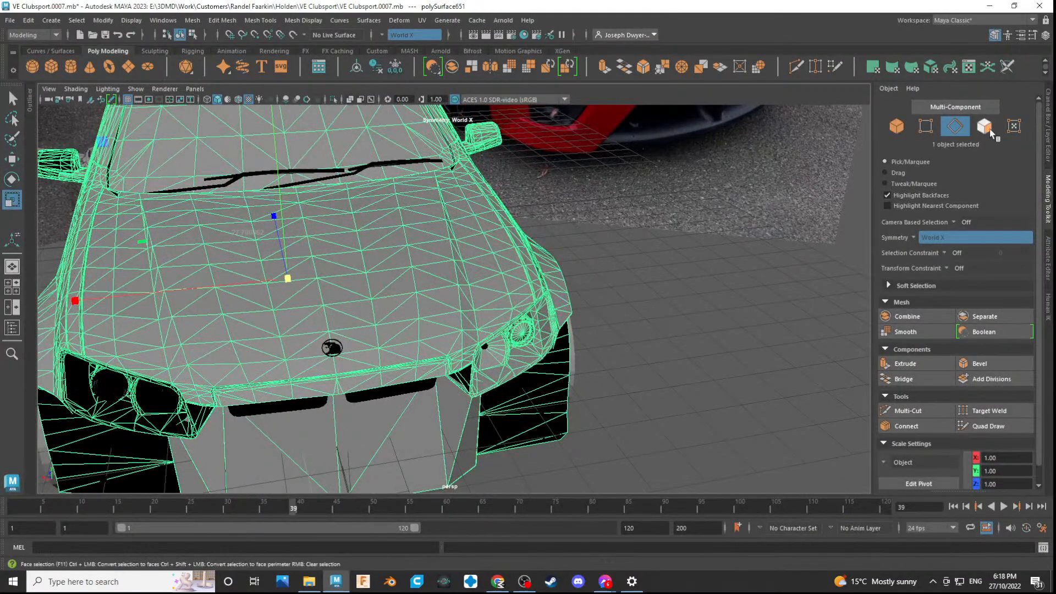
key(alt+Tab)
key(alt+Tab)
alt+drag(369, 396, 440, 385)
key(alt+Tab)
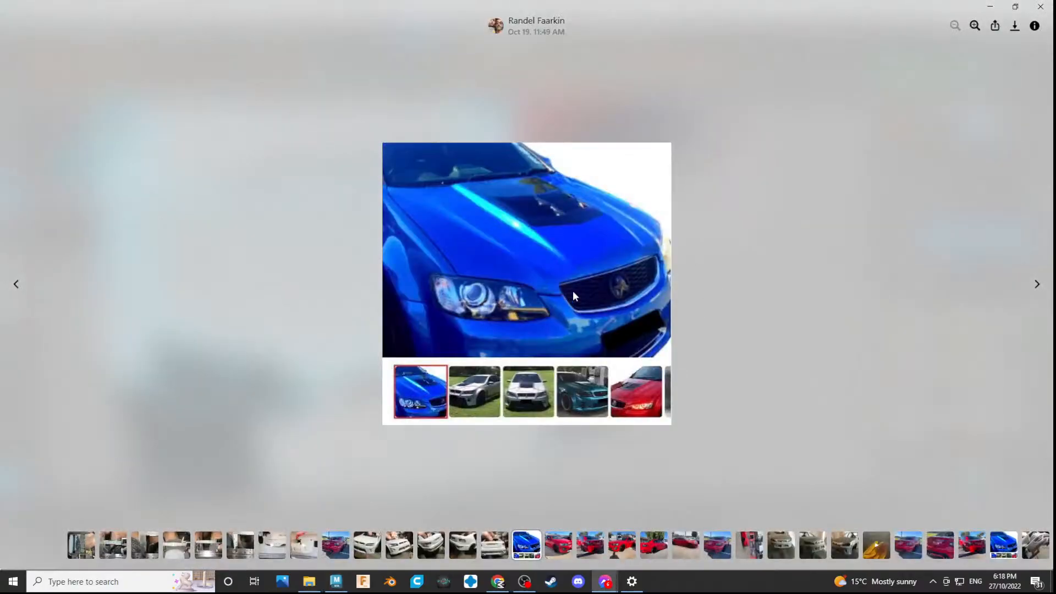
key(alt+Tab)
scroll(500, 372, up, 5)
alt+drag(500, 373, 859, 259)
scroll(536, 326, down, 3)
scroll(531, 330, down, 5)
- Combine the bonnet badge's emblem and surrounding ring into one object and hide it
click(892, 130)
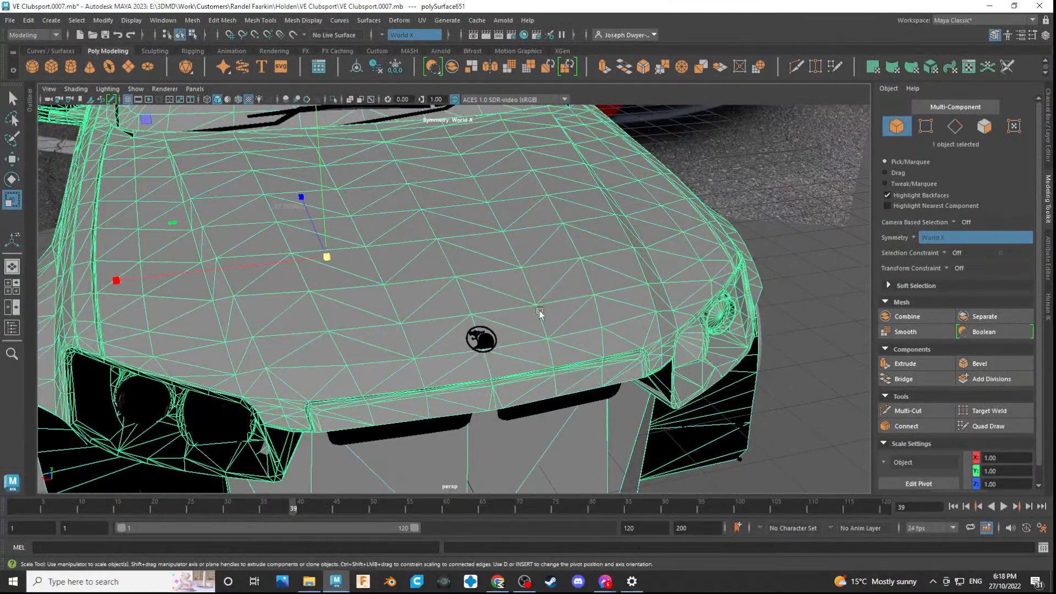
click(485, 344)
scroll(484, 363, up, 3)
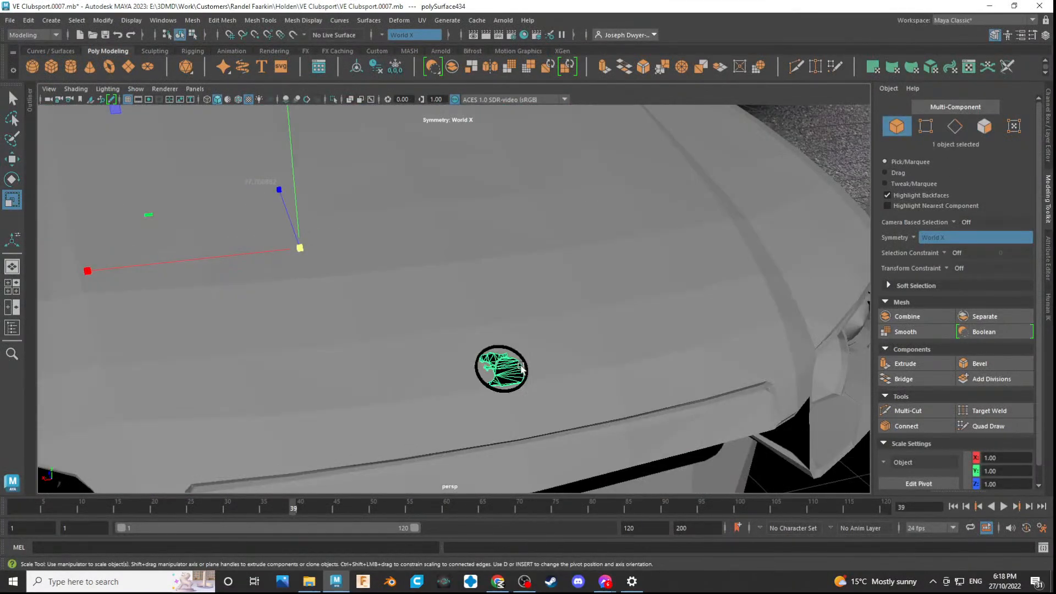
shift+click(524, 362)
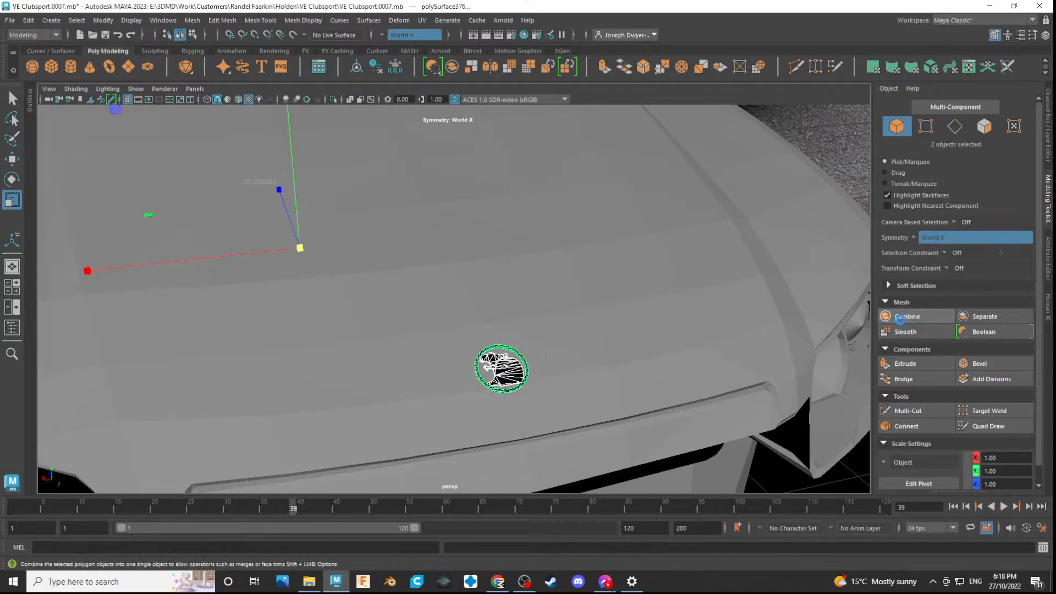
click(902, 318)
key(ctrl+h)
- Select the body mesh's faces covering the central bonnet panel, checking its extent against the reference photo
click(541, 380)
scroll(534, 355, down, 6)
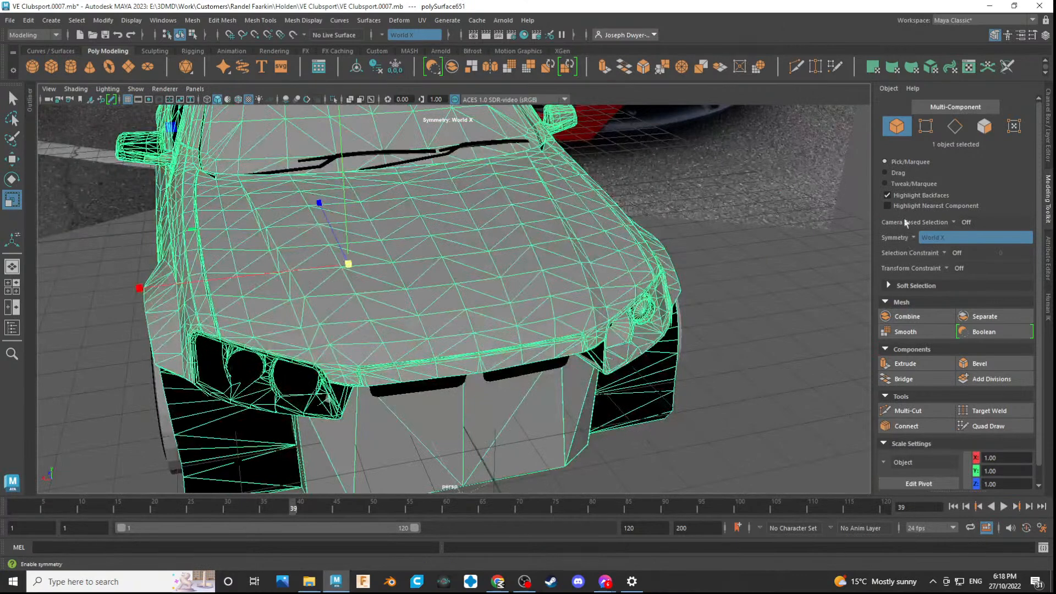
click(984, 128)
mouse_move(386, 329)
alt+mouse_down()
mouse_move(369, 359)
mouse_move(317, 202)
mouse_move(417, 374)
mouse_move(468, 379)
mouse_move(437, 321)
mouse_move(427, 359)
mouse_move(535, 286)
mouse_move(444, 333)
alt+mouse_up()
key(Tab)
key(alt+Tab)
key(alt+Tab)
key(alt+Tab)
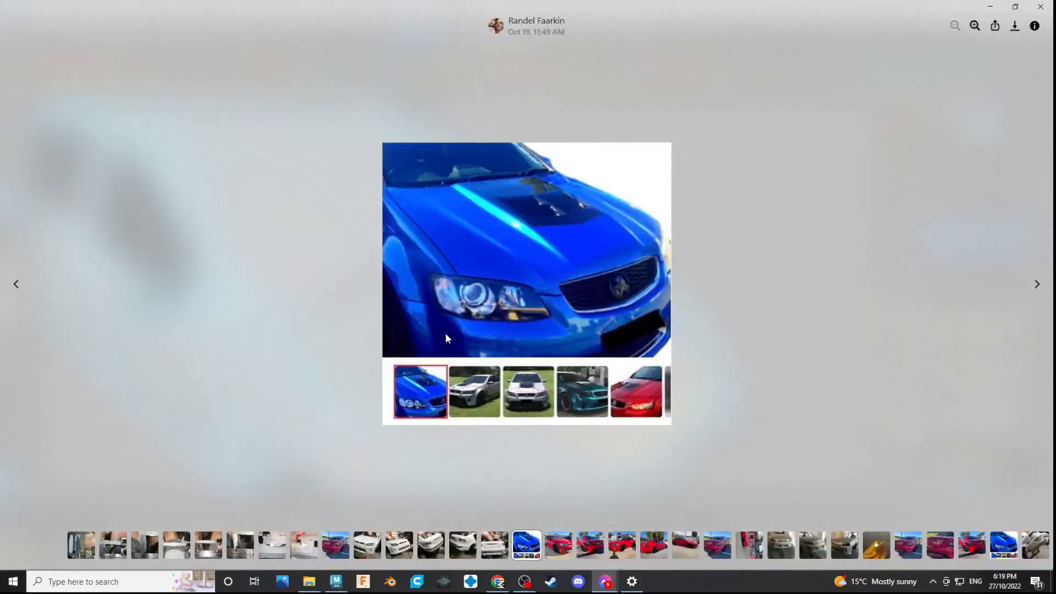
key(alt+Tab)
alt+drag(445, 338, 480, 355)
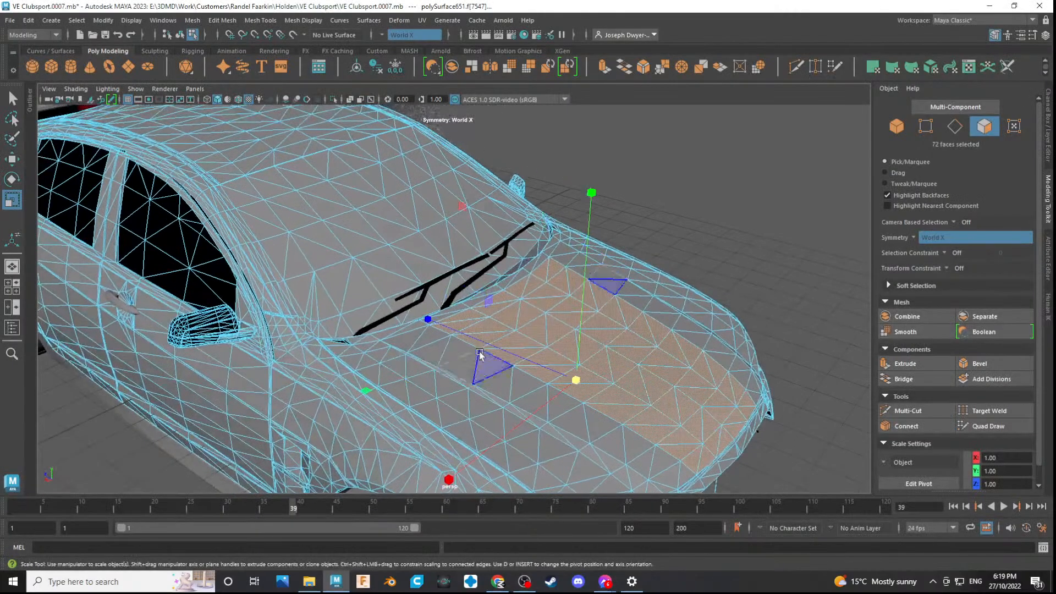
- Extend the bonnet face selection with the missing faces along the rear edge near the wipers
scroll(479, 354, up, 2)
key(Tab)
shift+drag(448, 318, 519, 286)
alt+drag(575, 359, 567, 354)
scroll(566, 354, down, 2)
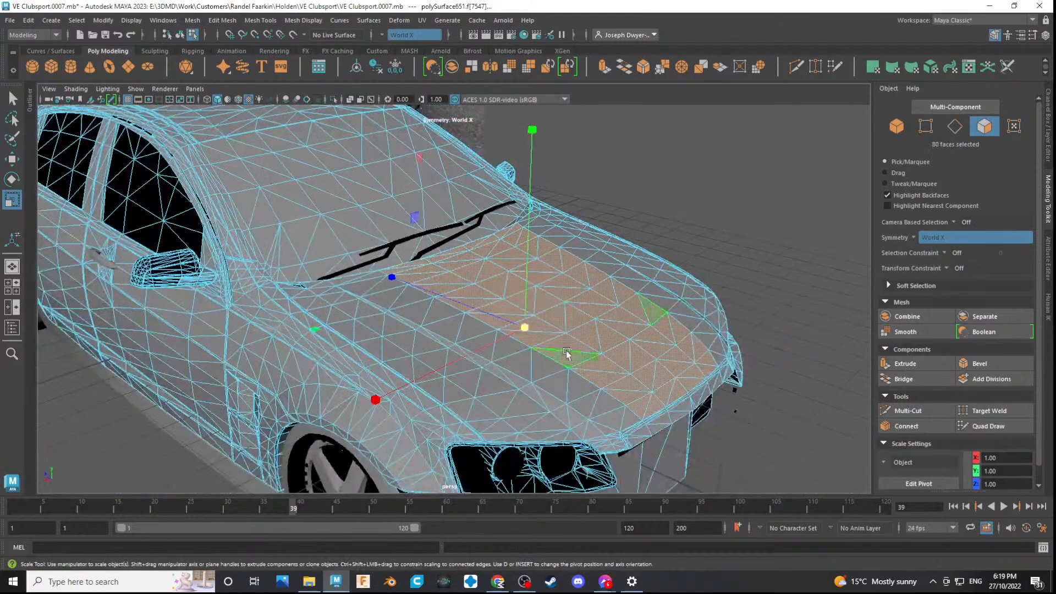
- Extrude the selected central bonnet faces upward into a raised panel, checking against the reference photo
key(w)
mouse_move(526, 298)
shift+mouse_down()
mouse_move(527, 273)
mouse_move(535, 308)
mouse_move(521, 307)
shift+mouse_up()
key(alt+Tab)
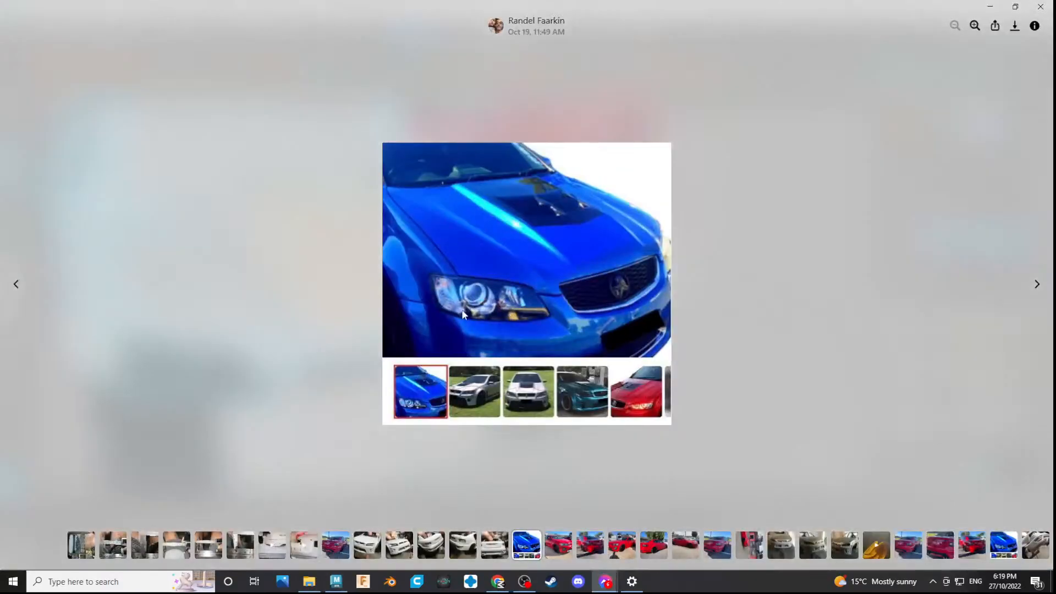
key(alt+Tab)
alt+drag(388, 332, 408, 339)
drag(455, 314, 455, 312)
- Turn symmetry off and scale the raised bonnet faces inward so the panel's side walls slope
click(916, 238)
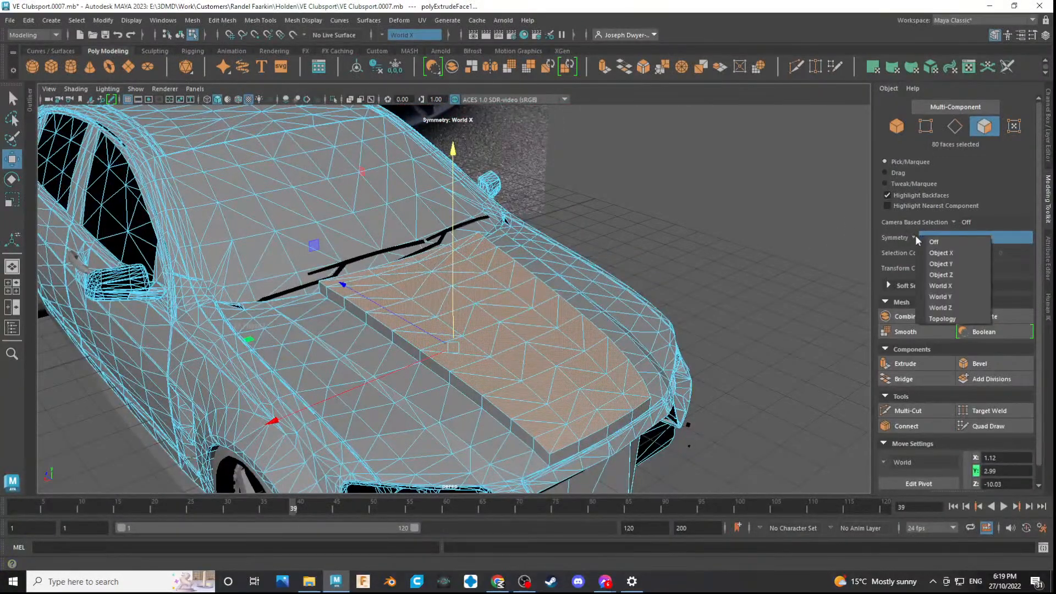
click(925, 242)
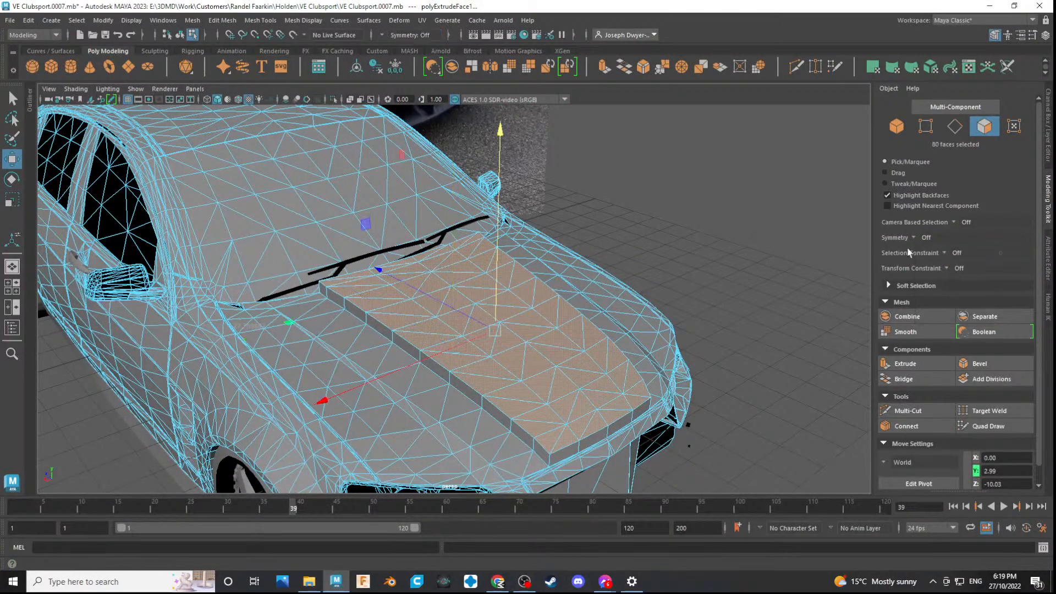
key(r)
drag(463, 340, 453, 308)
key(ctrl+z)
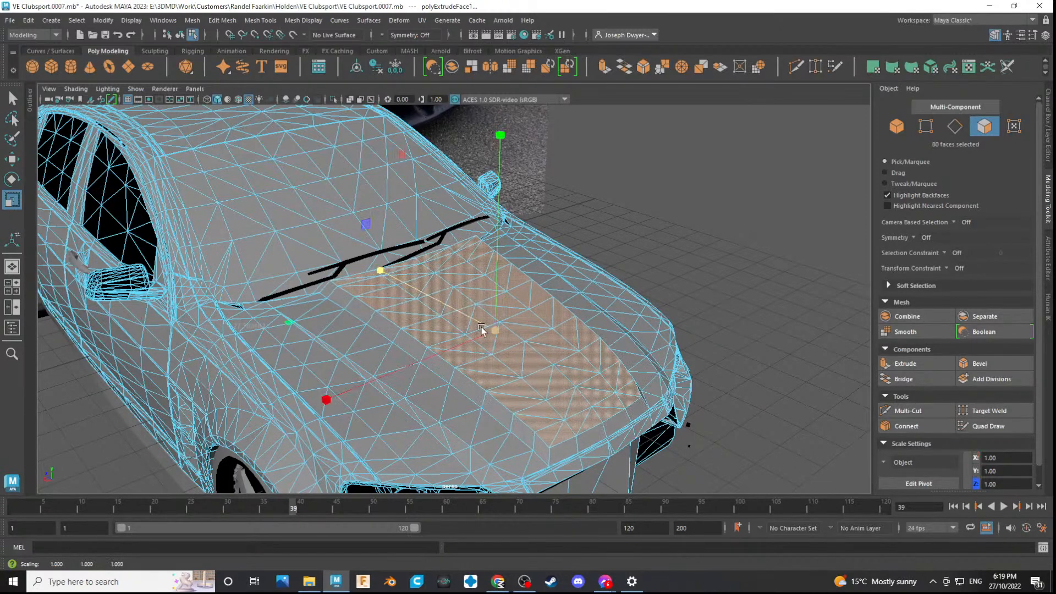
- Check the raised panel against the photo and adjust the scale of its top faces along the car's length
key(alt+Tab)
key(alt+Tab)
alt+drag(479, 342, 624, 299)
alt+middle_drag(624, 299, 450, 358)
scroll(450, 358, up, 4)
mouse_move(459, 356)
alt+mouse_down()
mouse_move(493, 354)
mouse_move(475, 351)
alt+mouse_up()
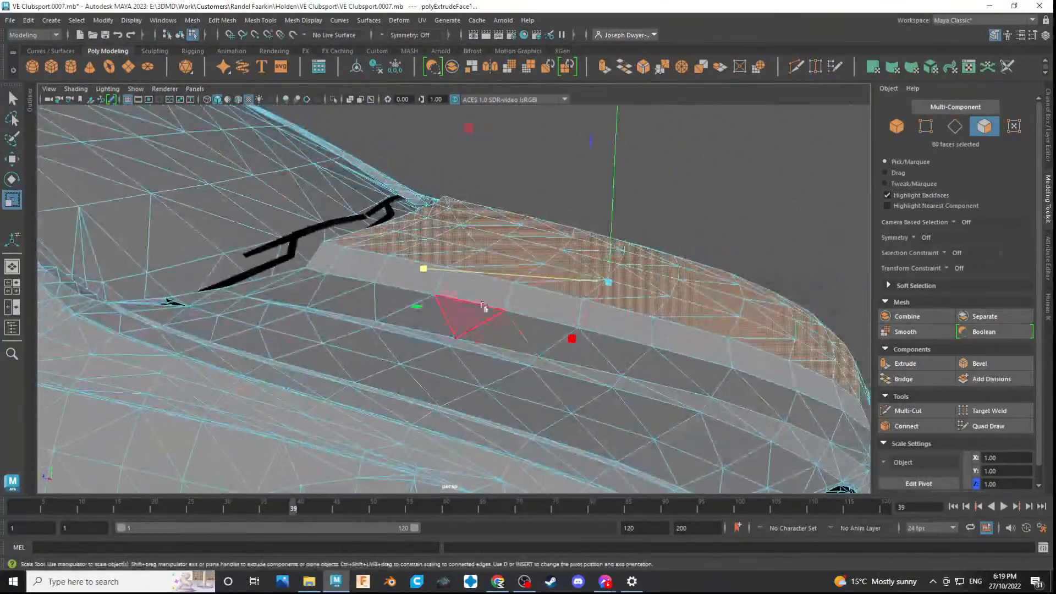
drag(495, 277, 467, 295)
- Examine the car's front end below the headlights and compare it with the blue car reference photo
alt+drag(632, 379, 440, 377)
scroll(554, 377, down, 5)
scroll(203, 335, up, 3)
alt+drag(253, 350, 323, 337)
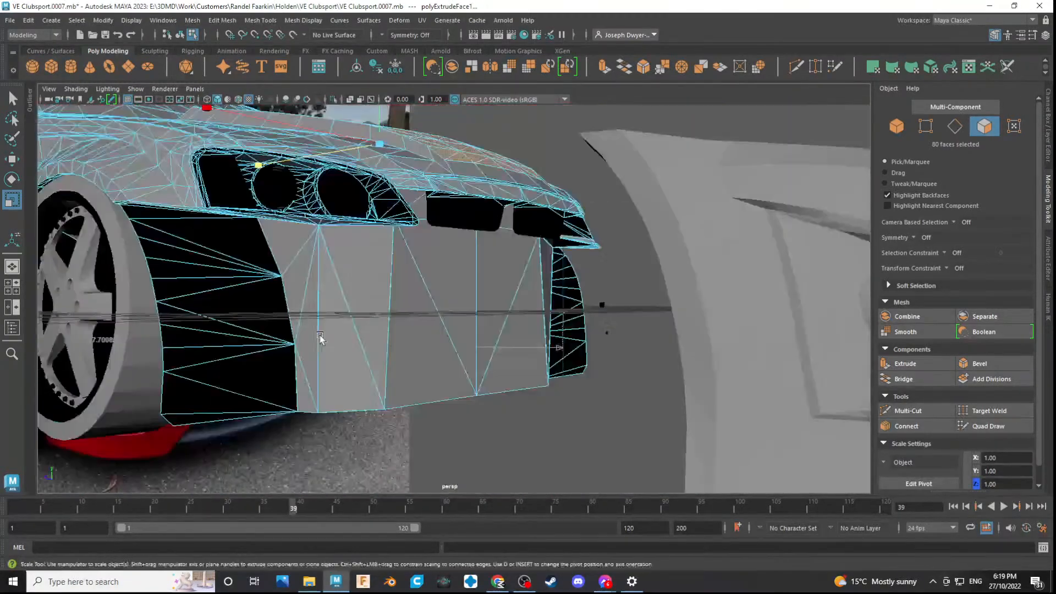
alt+middle_drag(323, 338, 282, 376)
key(alt+Tab)
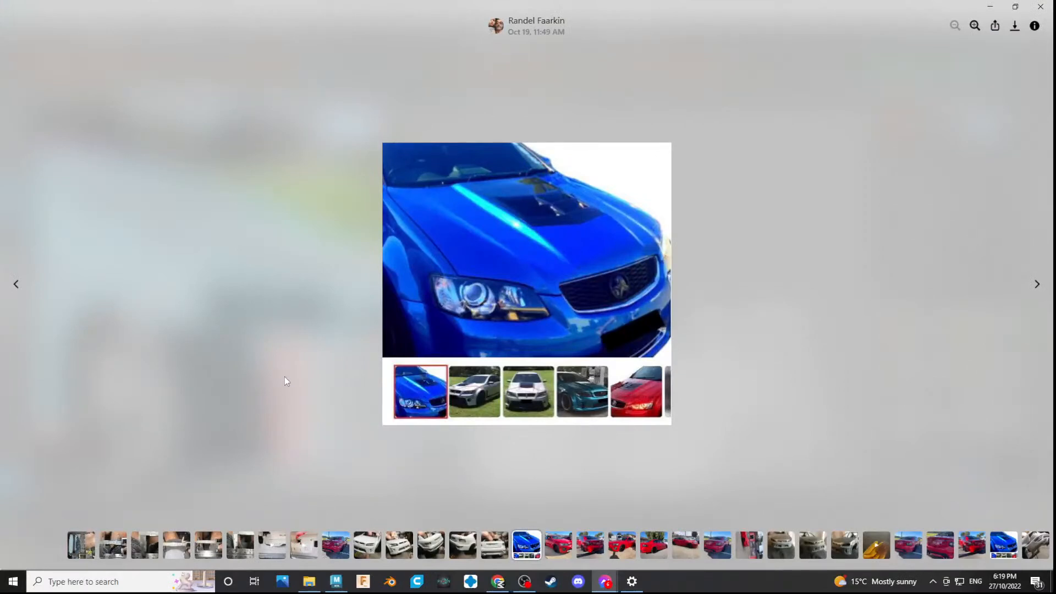
key(alt+Tab)
alt+drag(285, 377, 318, 384)
key(alt+Tab)
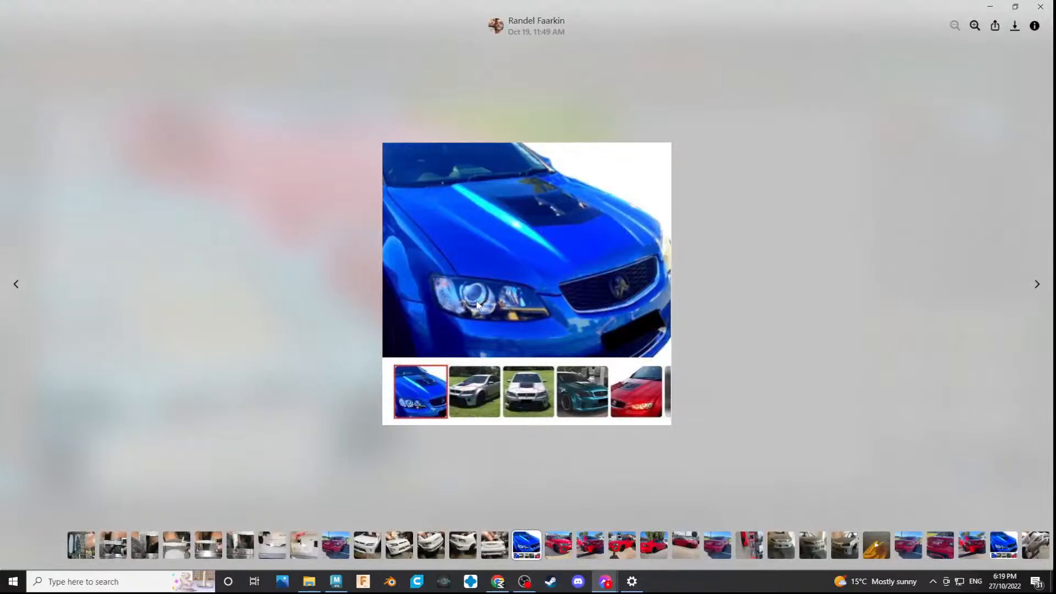
- Compare the bonnet model with the blue car photo and look through the client's other reference photos
key(alt+Tab)
alt+drag(413, 313, 465, 211)
key(alt+Tab)
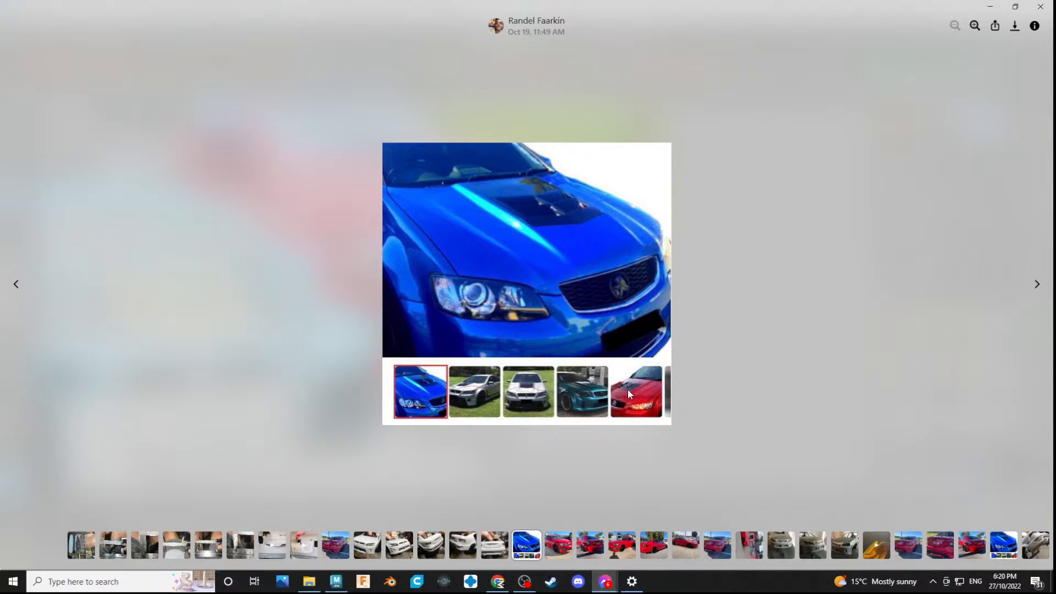
scroll(811, 547, down, 10)
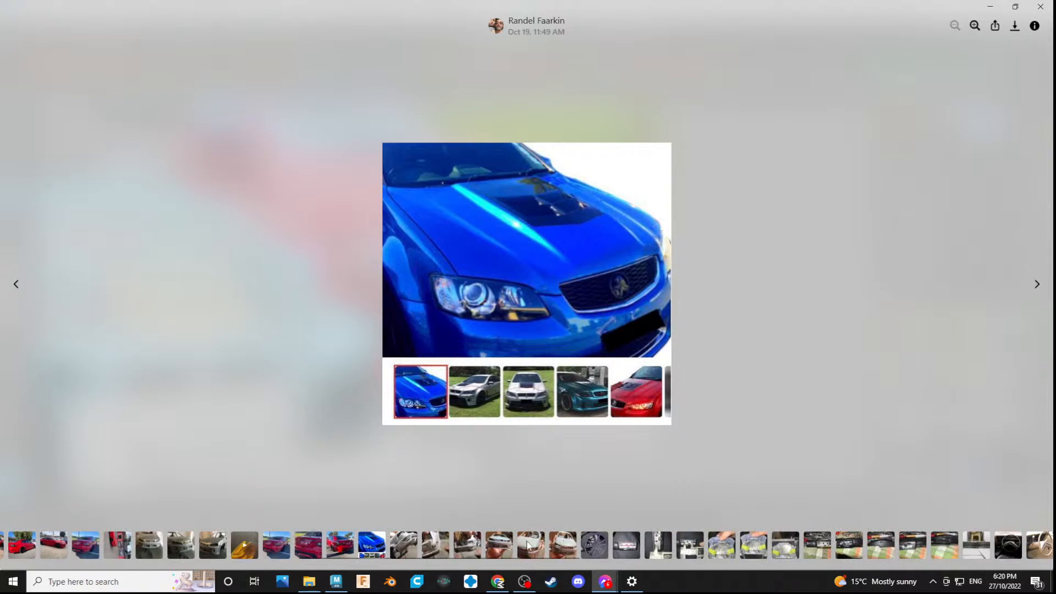
scroll(455, 547, up, 10)
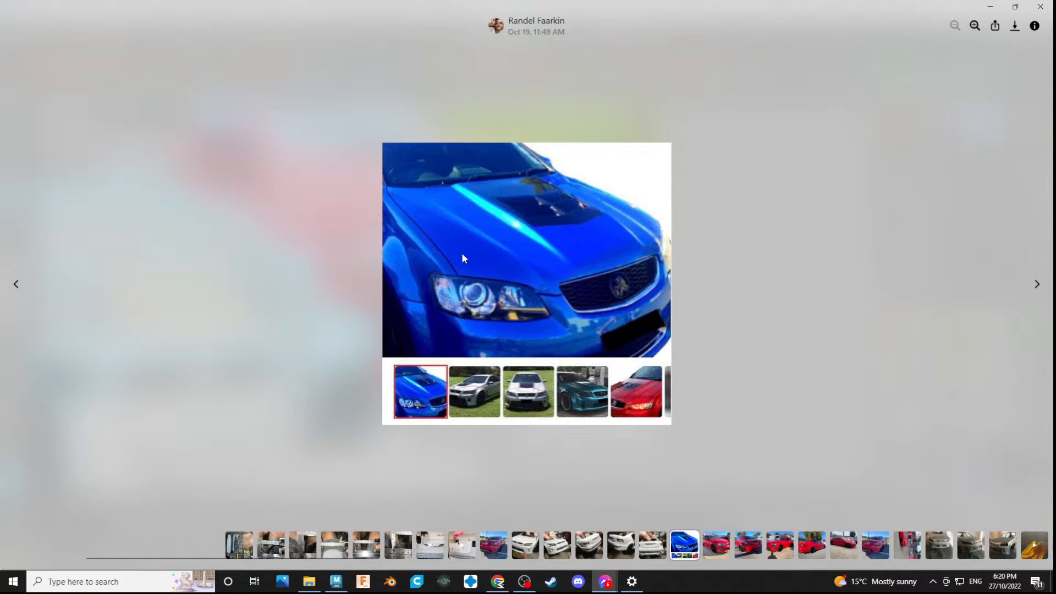
- Switch to Chrome and search Google Images for "VE clubsport bonnet scoop" in a new tab
click(498, 582)
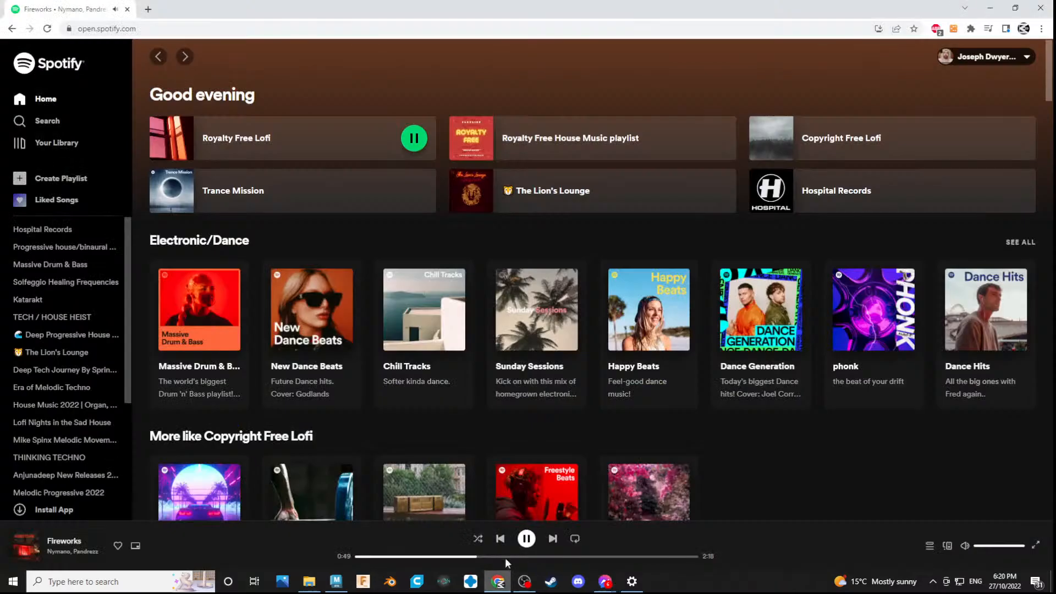
click(148, 10)
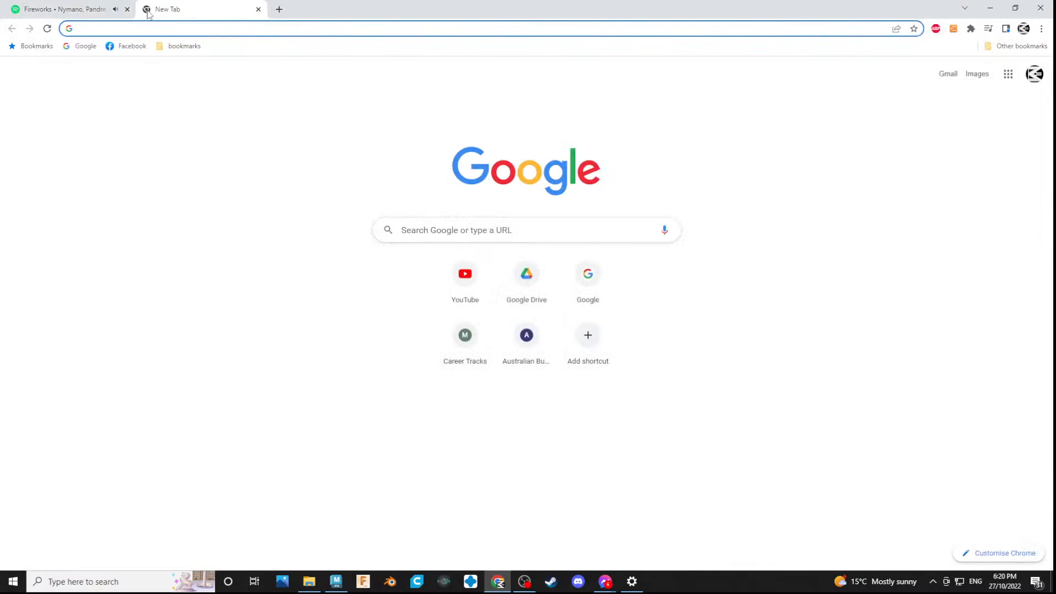
text(V)
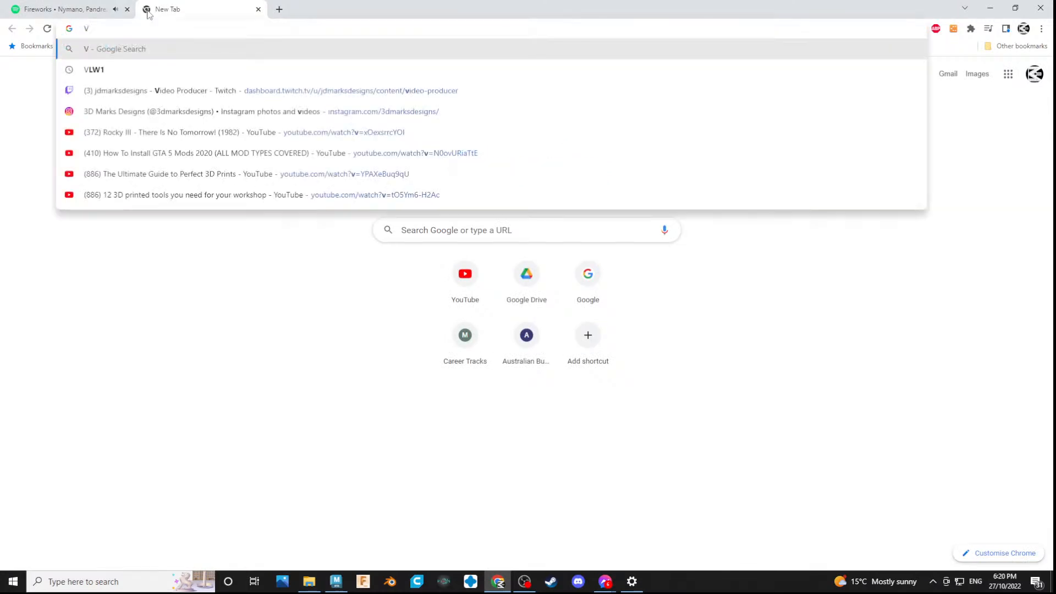
text(E clu)
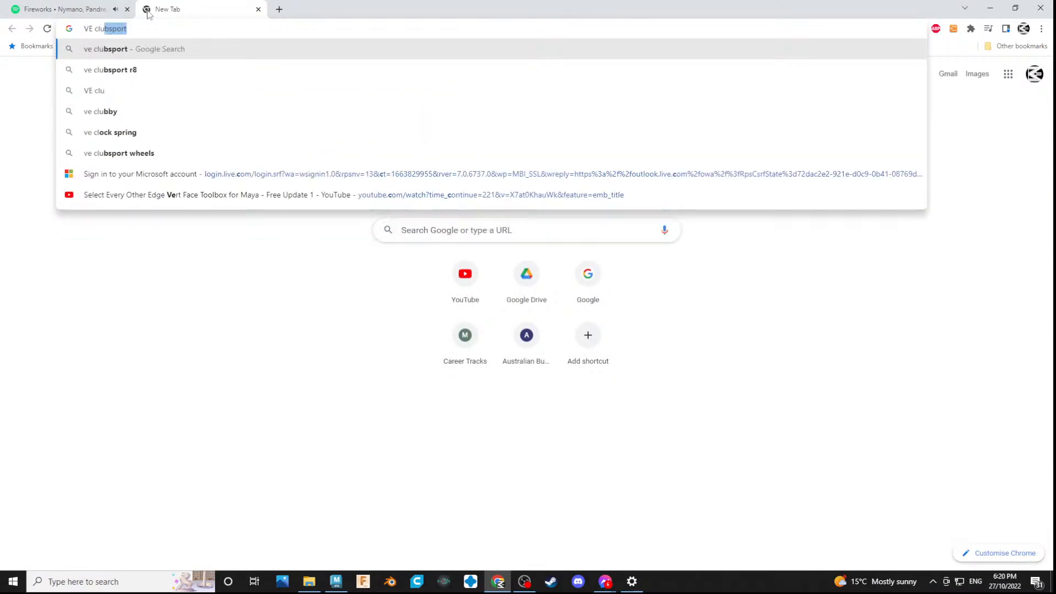
text(bsport bonnet scoo)
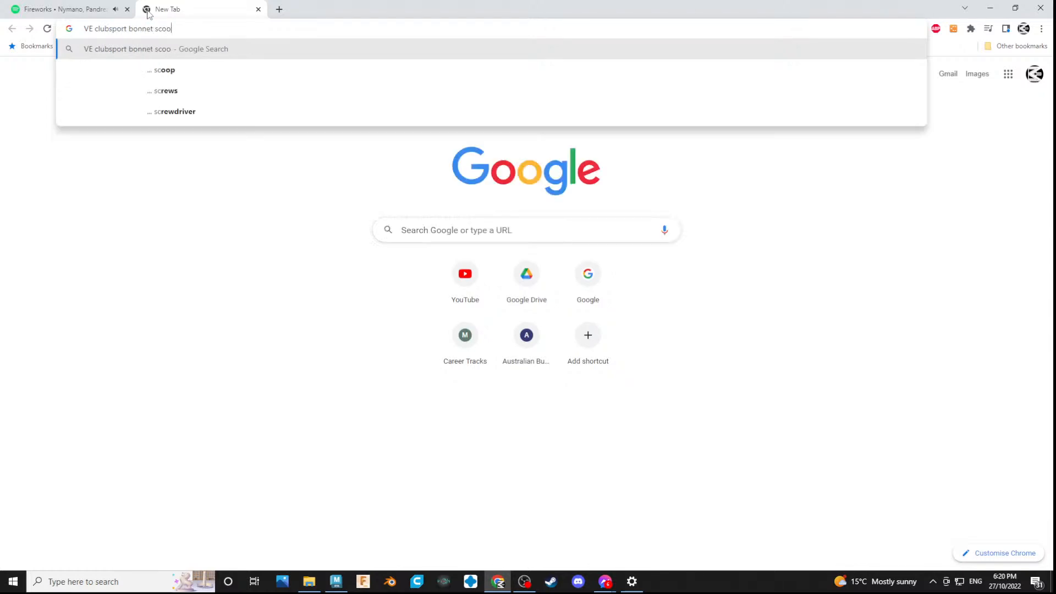
text(p)
key(Return)
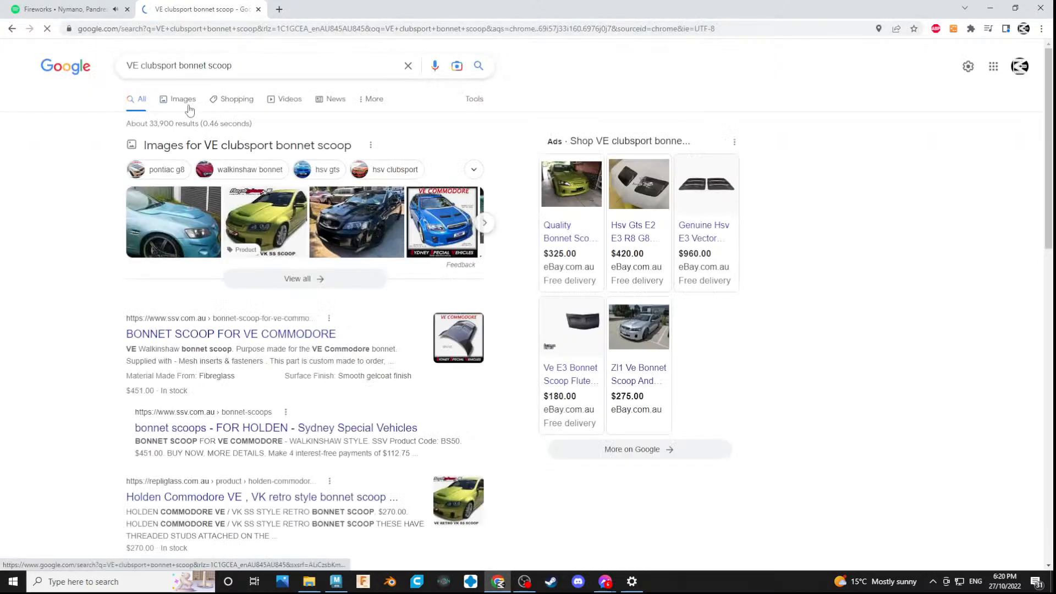
click(189, 110)
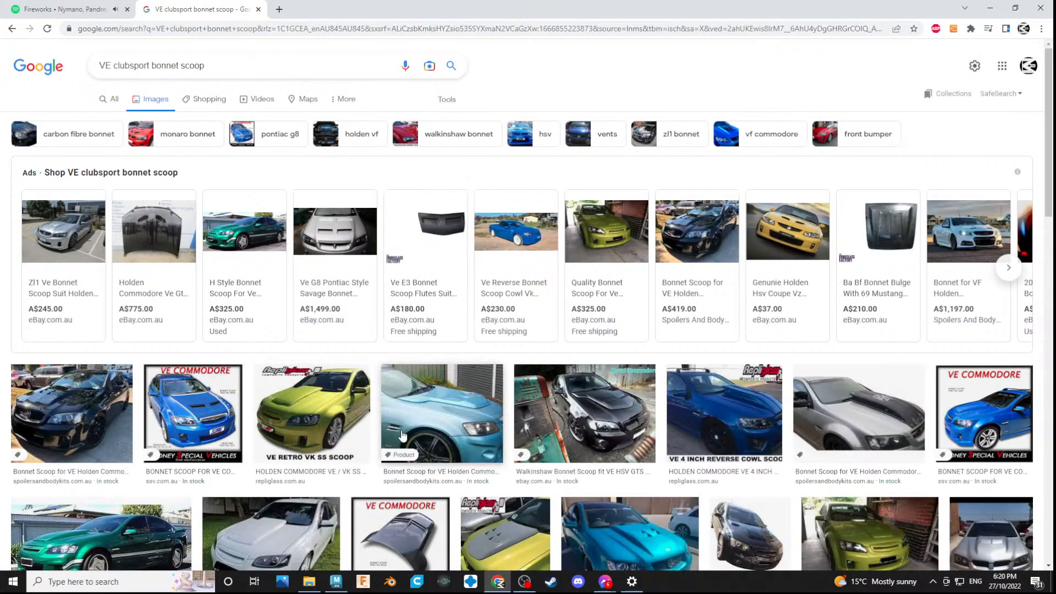
- Browse the bonnet scoop image results, viewing the teal, silver and white cars and comparing them with the client's photo
scroll(396, 390, down, 3)
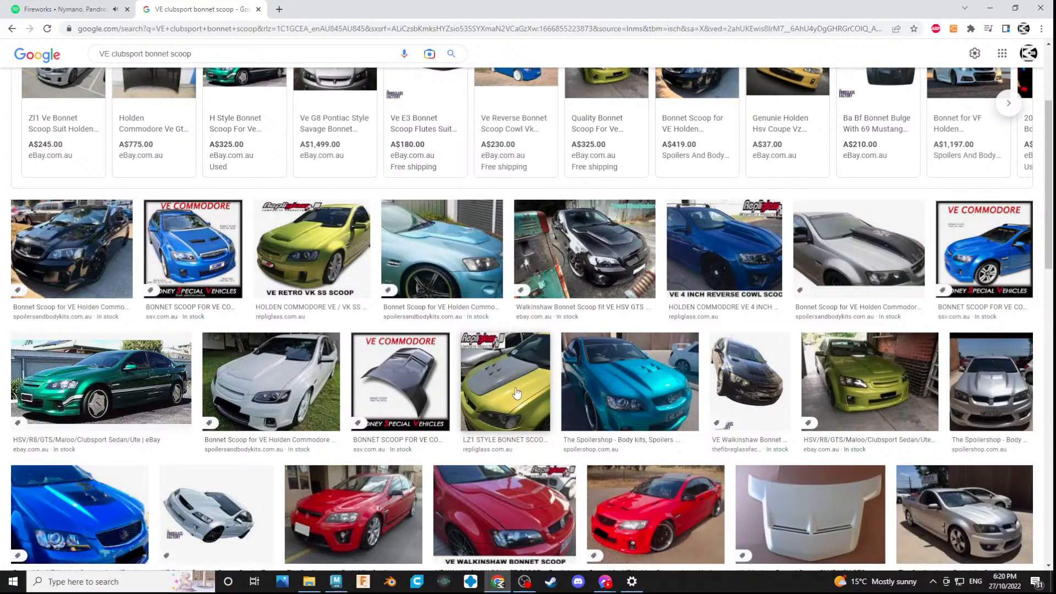
key(alt+Tab)
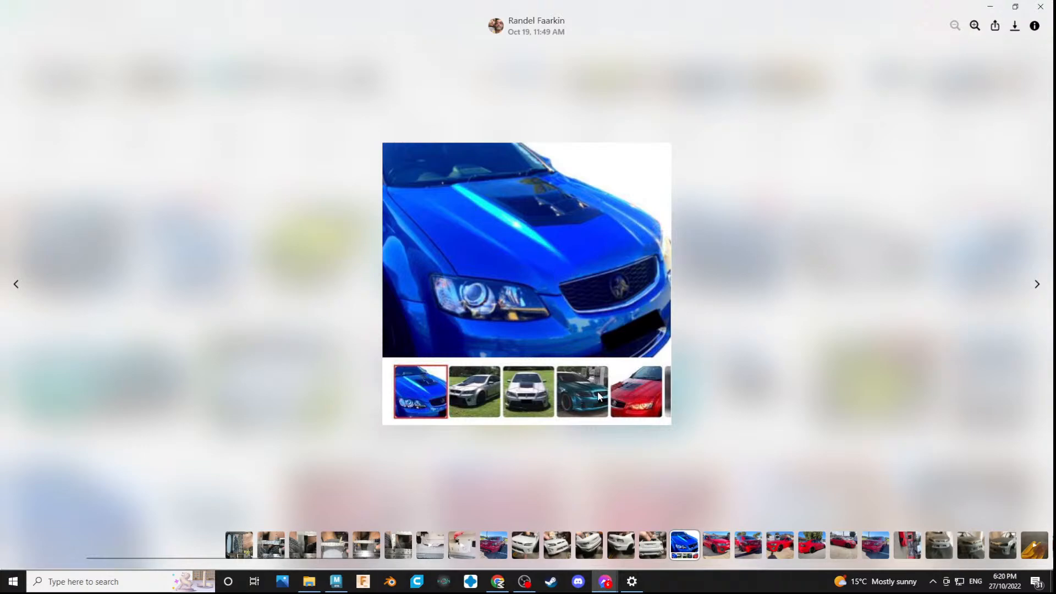
key(alt+Tab)
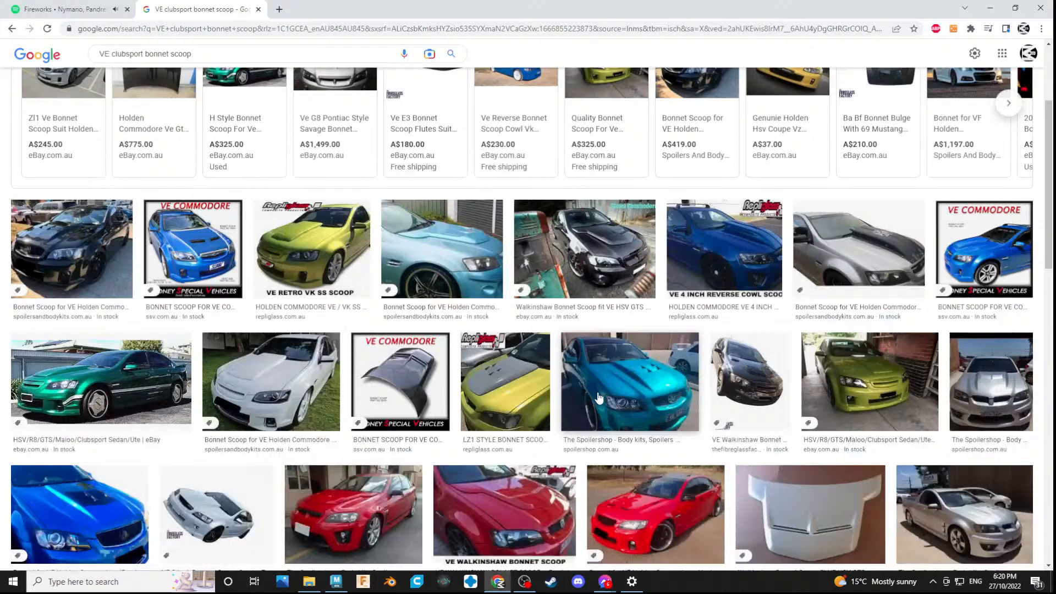
click(658, 384)
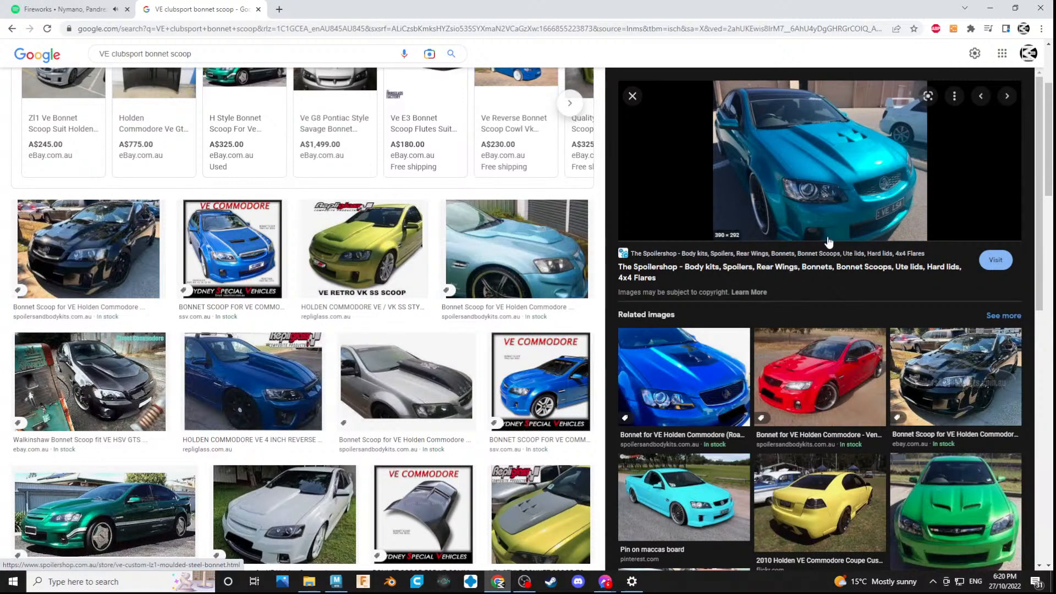
click(631, 96)
scroll(486, 373, down, 5)
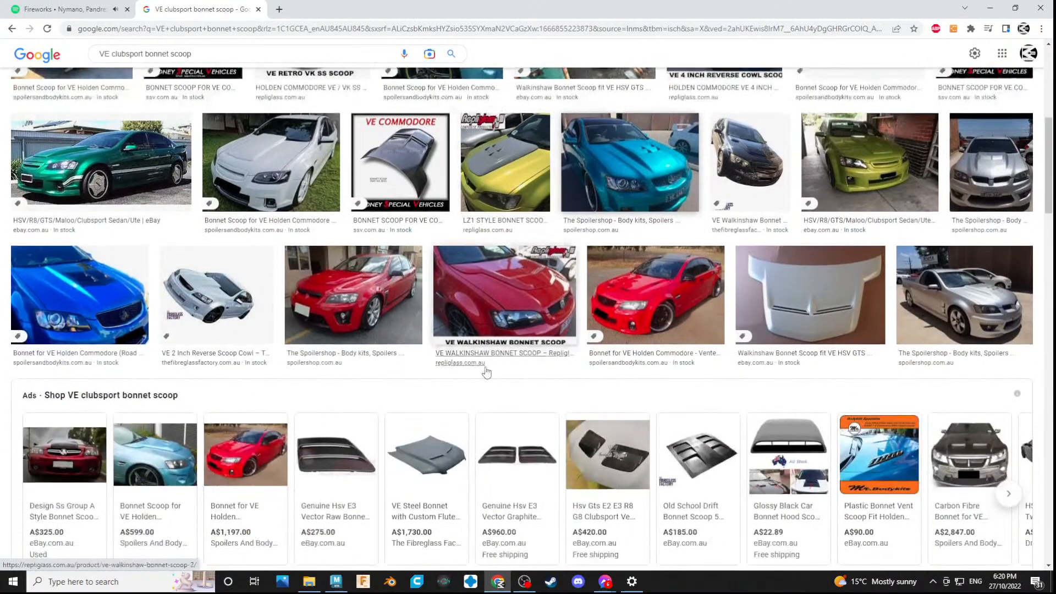
click(990, 165)
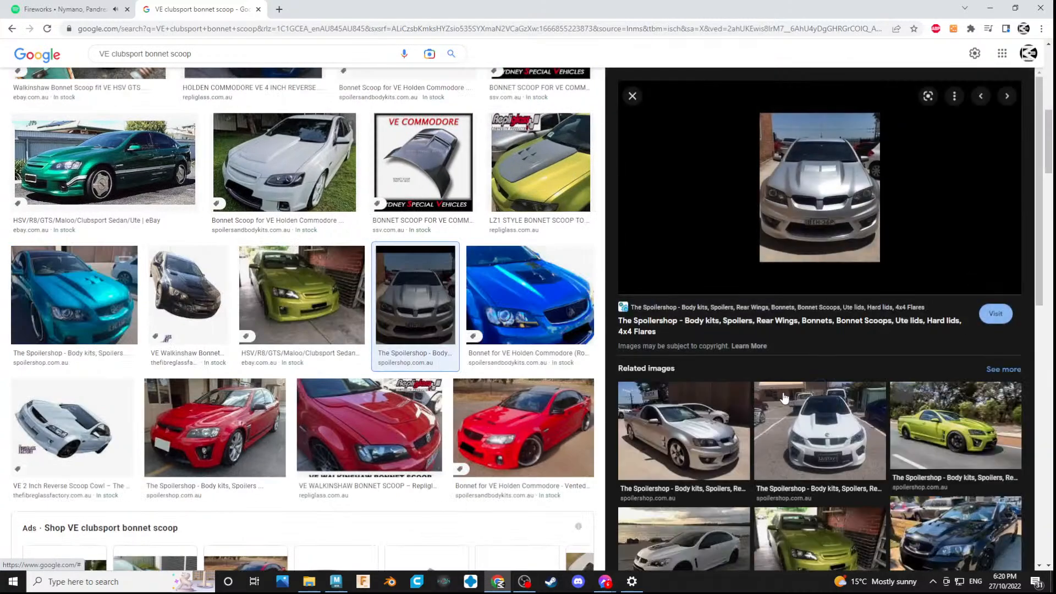
scroll(934, 407, down, 3)
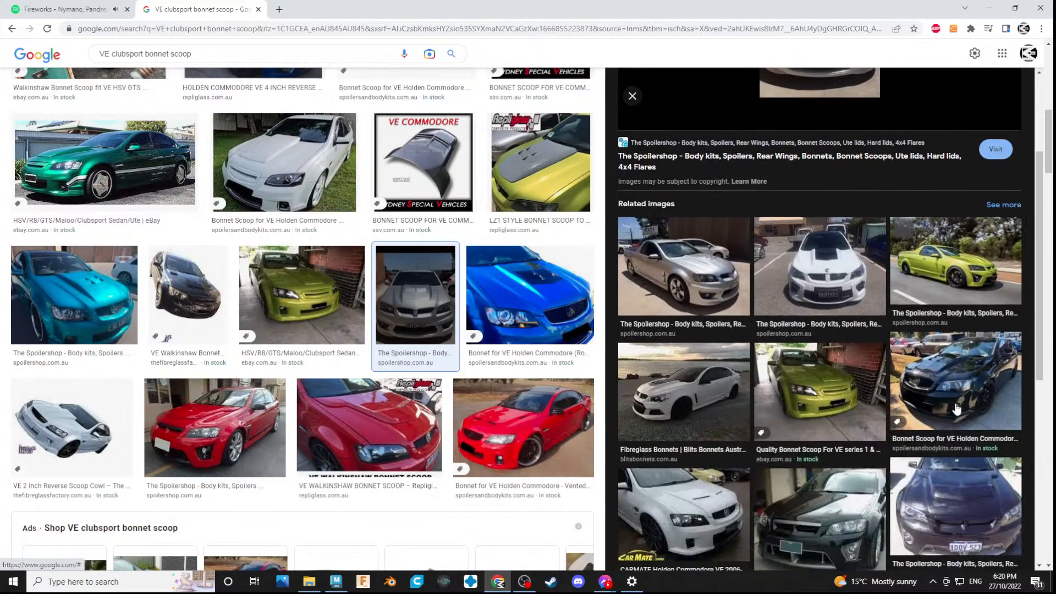
click(682, 392)
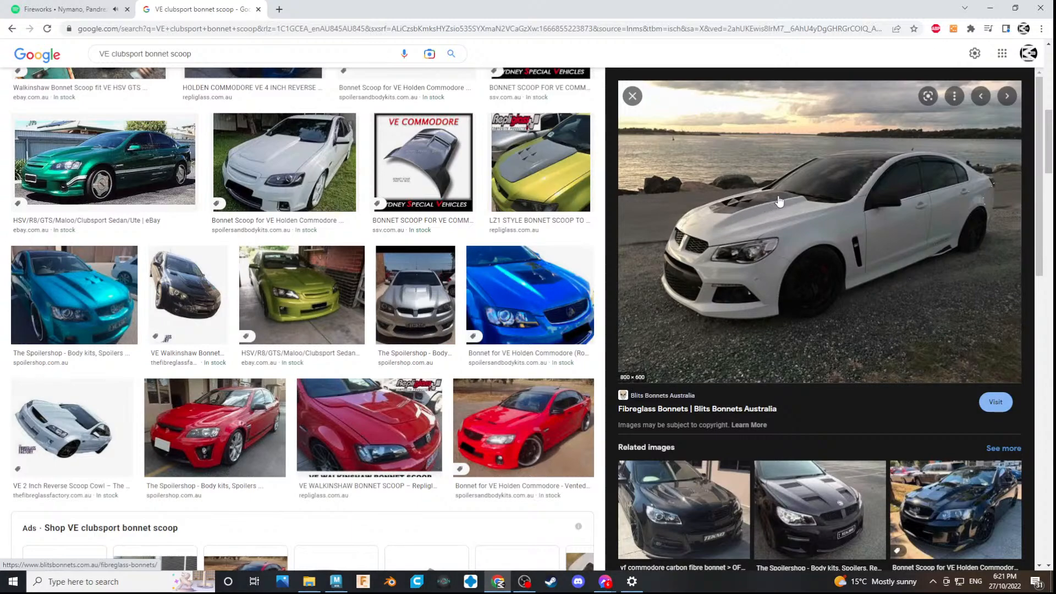
- Switch back to Maya and compare the raised bonnet panel with the online scoop photos and the blue car photo
key(alt+Tab)
key(alt+Tab)
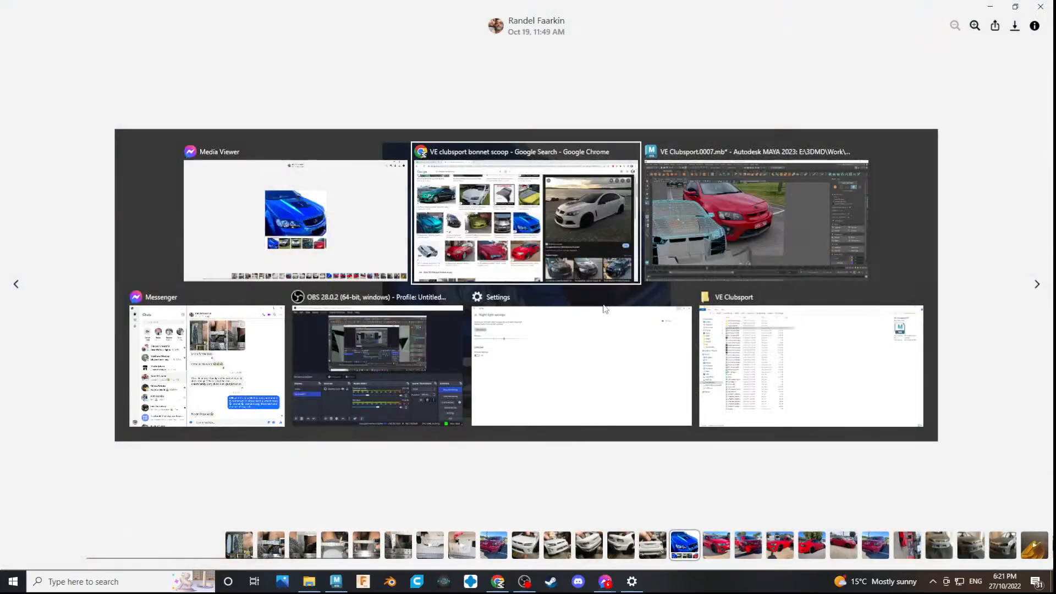
key(alt+Tab)
alt+drag(570, 340, 478, 360)
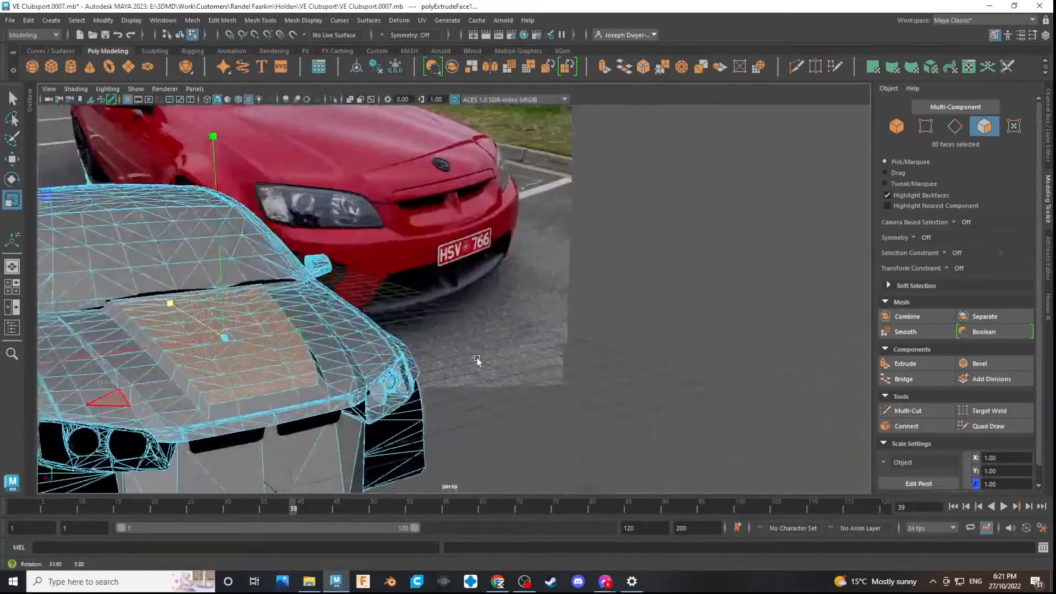
key(alt+Tab)
key(alt+Tab)
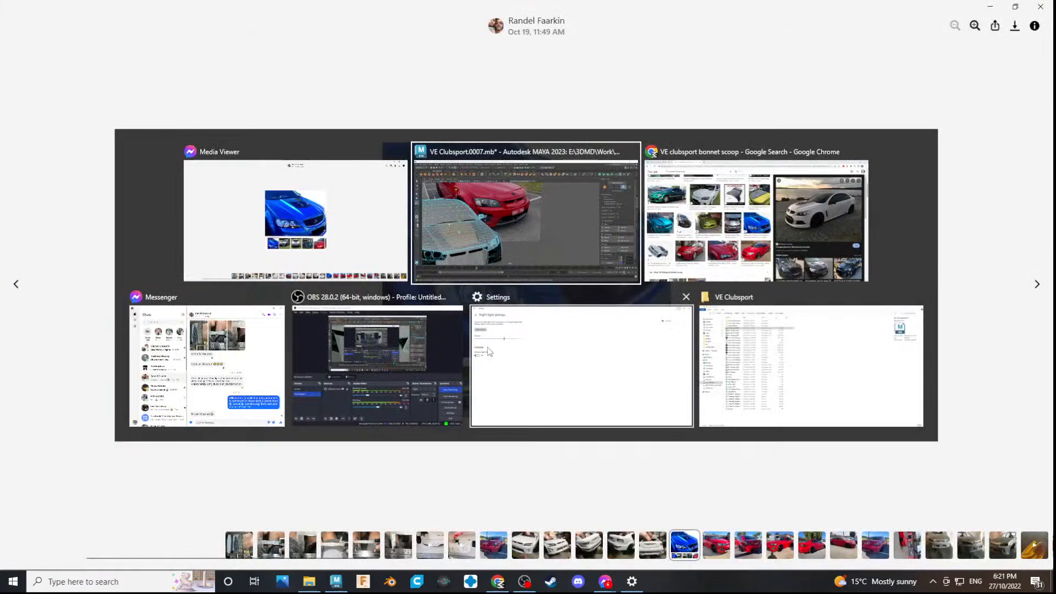
click(751, 255)
key(alt+Tab)
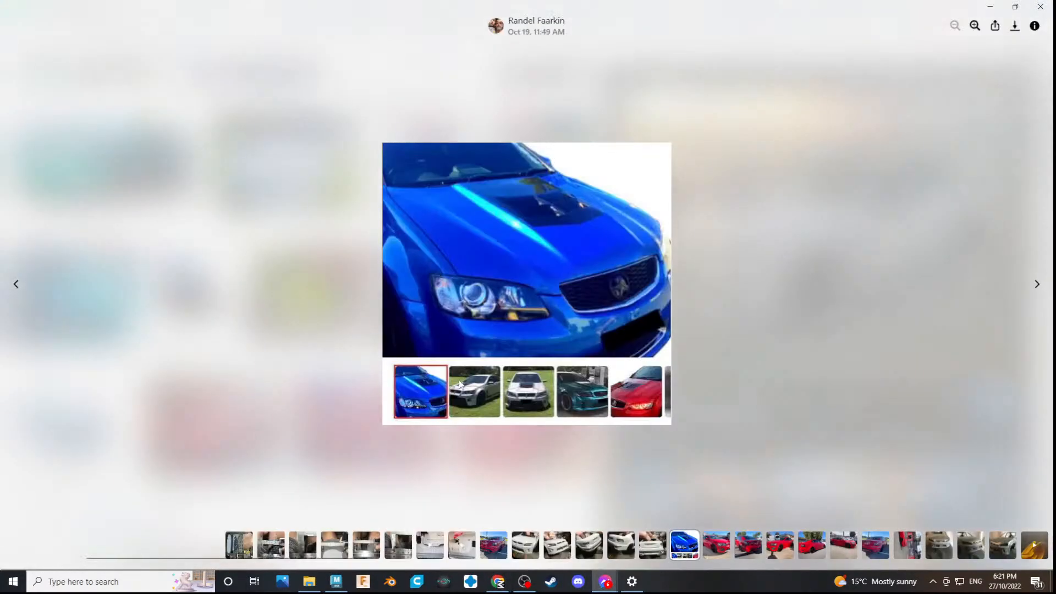
key(alt+Tab)
alt+drag(510, 396, 499, 397)
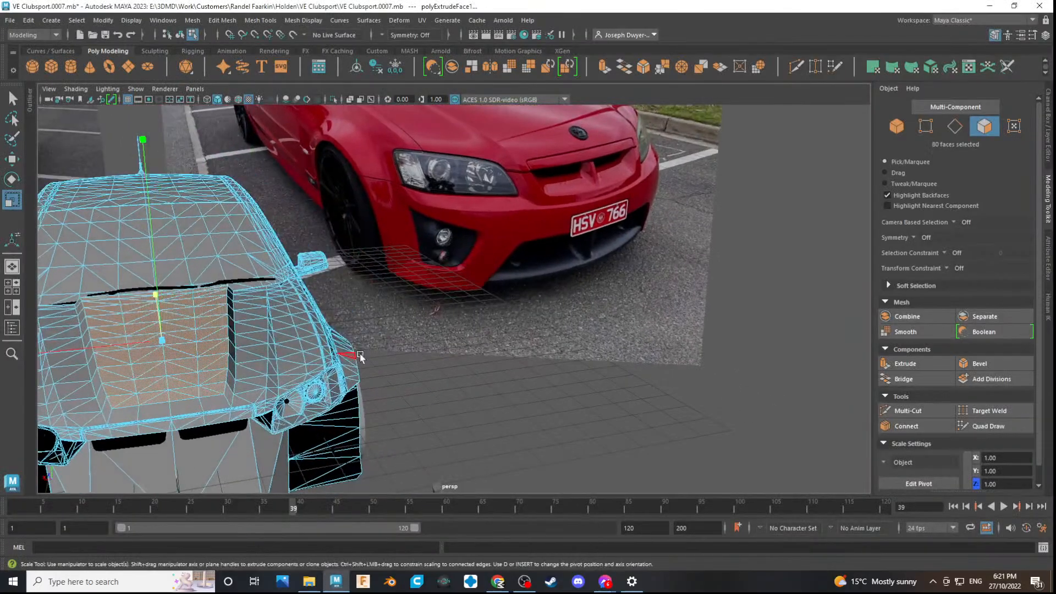
alt+middle_drag(358, 358, 462, 372)
- Deselect the outer rows of the raised bonnet panel's top faces, keeping the faces around its middle selected
drag(256, 363, 257, 362)
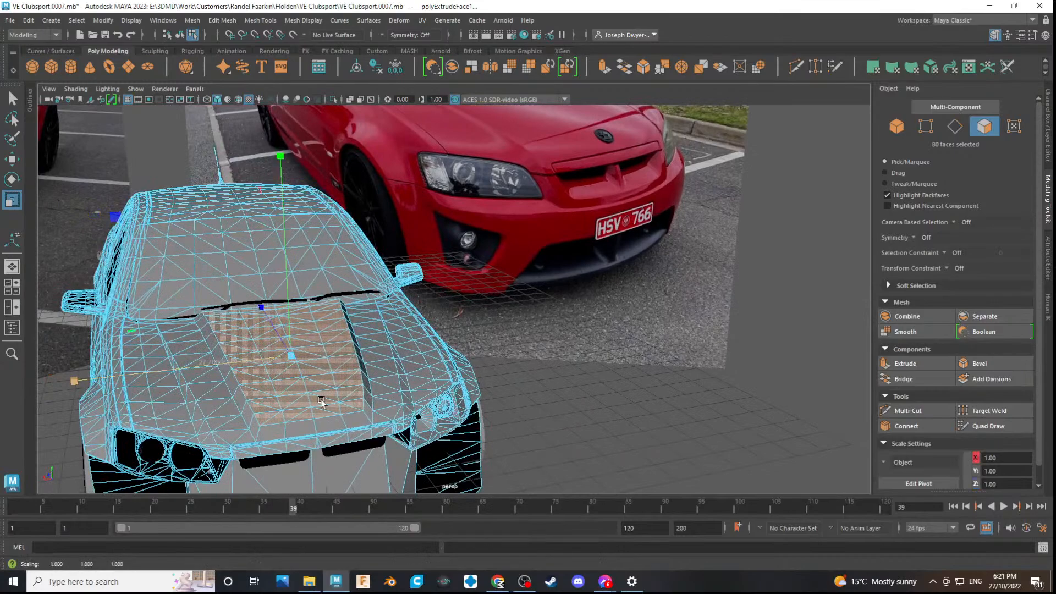
alt+drag(321, 402, 394, 396)
alt+middle_drag(394, 396, 415, 445)
alt+drag(415, 446, 454, 440)
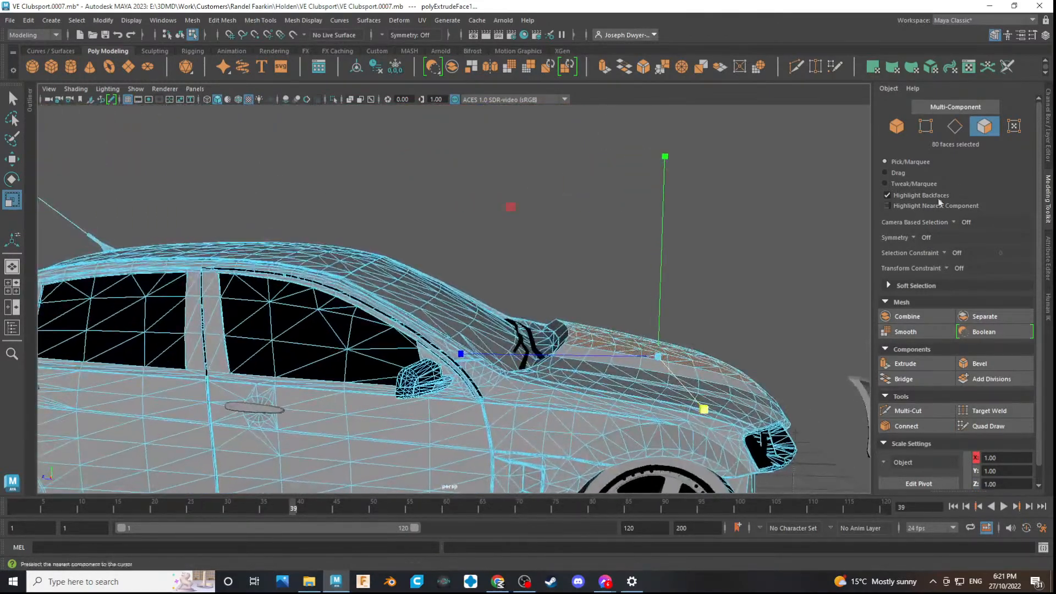
ctrl+drag(535, 296, 579, 384)
alt+drag(620, 351, 571, 374)
ctrl+drag(489, 260, 574, 374)
alt+drag(651, 373, 753, 346)
alt+drag(611, 424, 624, 433)
scroll(670, 437, up, 3)
alt+middle_drag(669, 438, 617, 381)
- Check the vent area in the blue car photo and narrow the selection to a shorter band of central panel faces
key(alt+Tab)
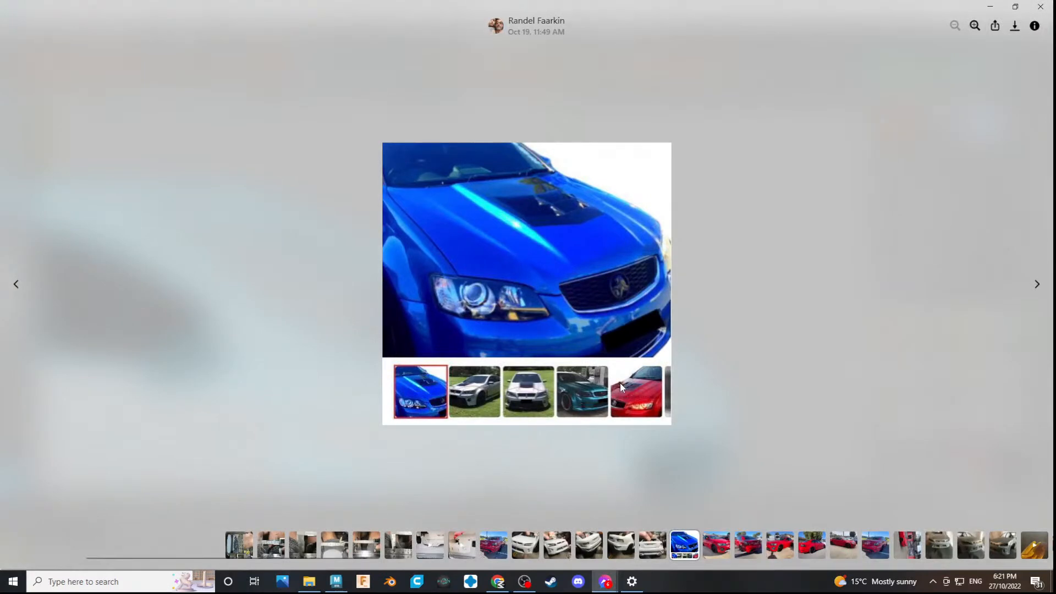
key(alt+Tab)
key(alt+Tab)
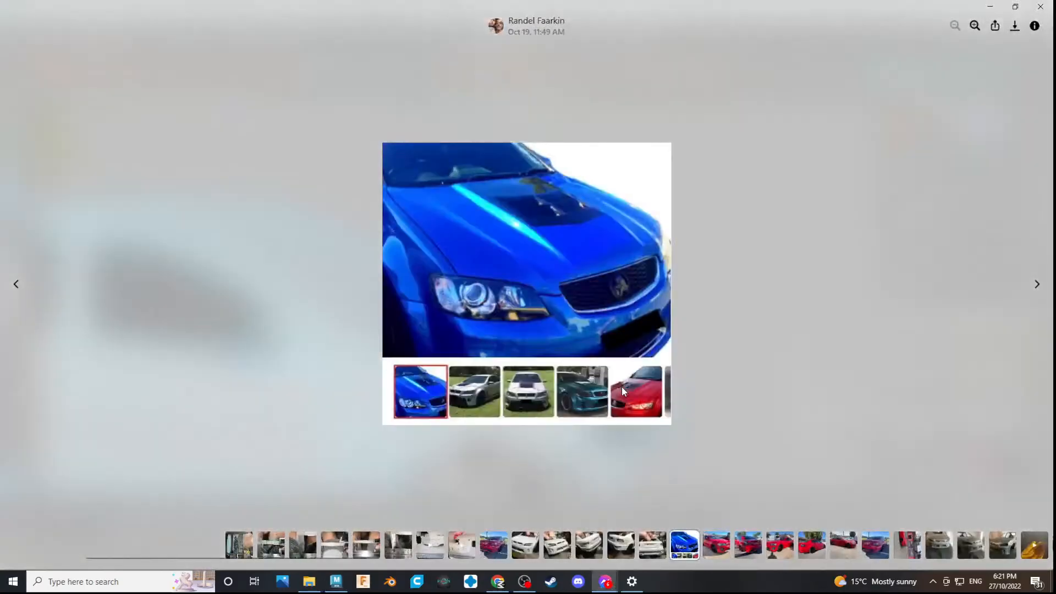
key(alt+Tab)
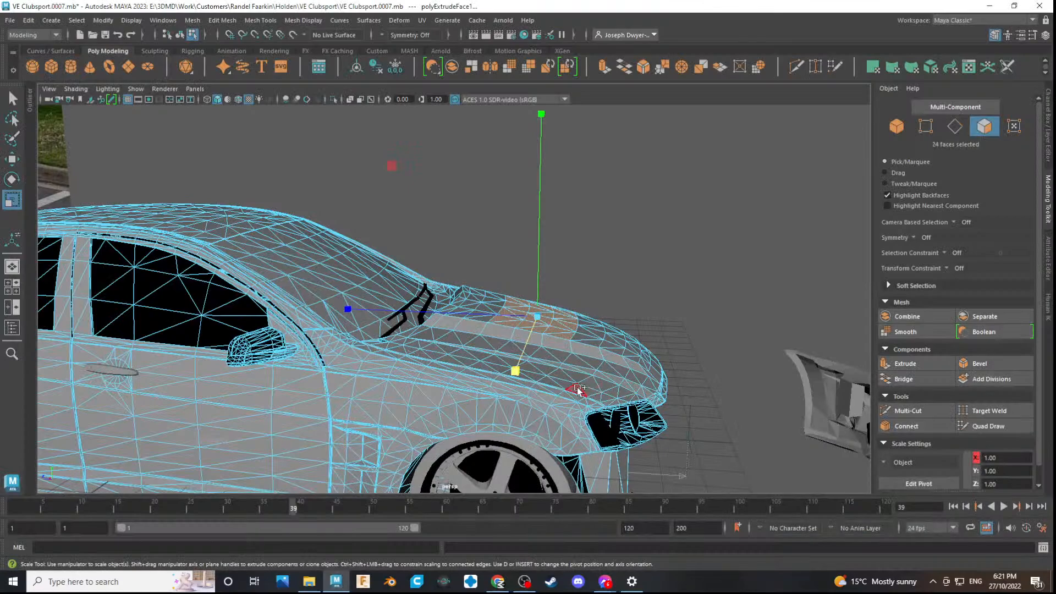
alt+drag(607, 372, 638, 352)
key(alt+Tab)
key(alt+Tab)
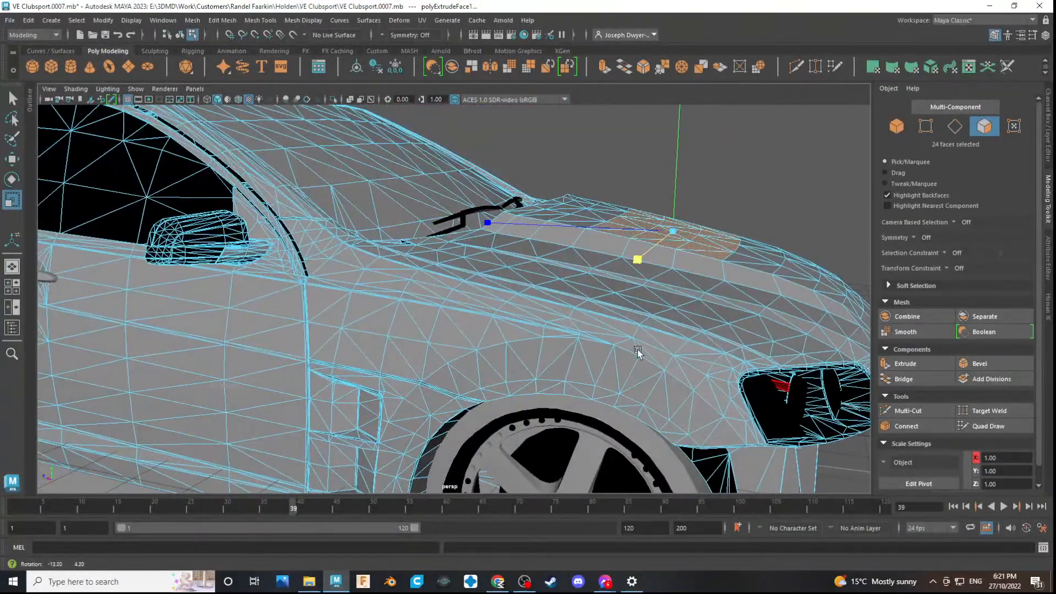
key(alt+Tab)
key(alt+Tab)
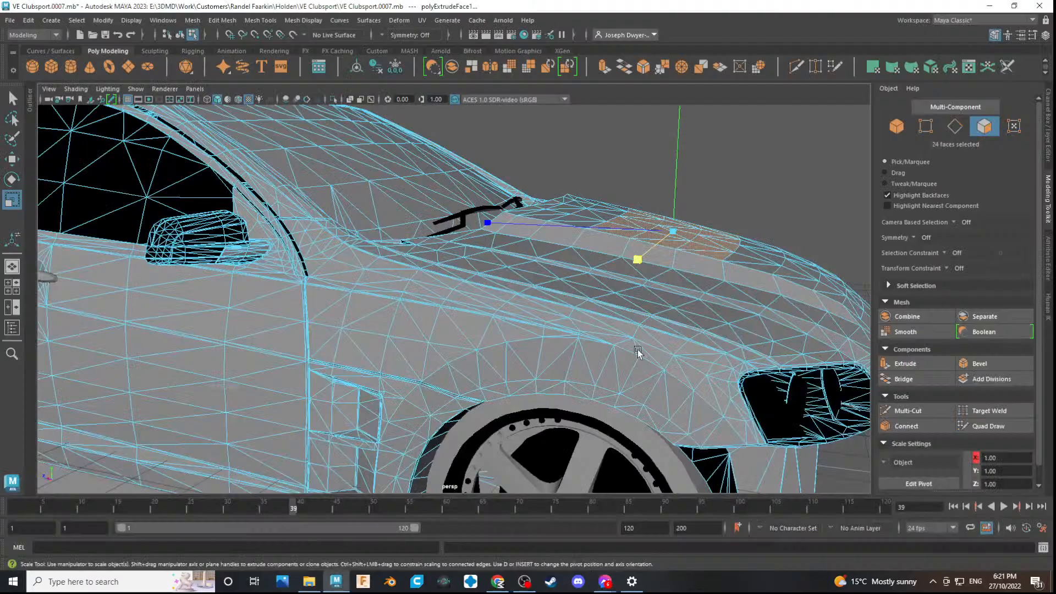
key(alt+Tab)
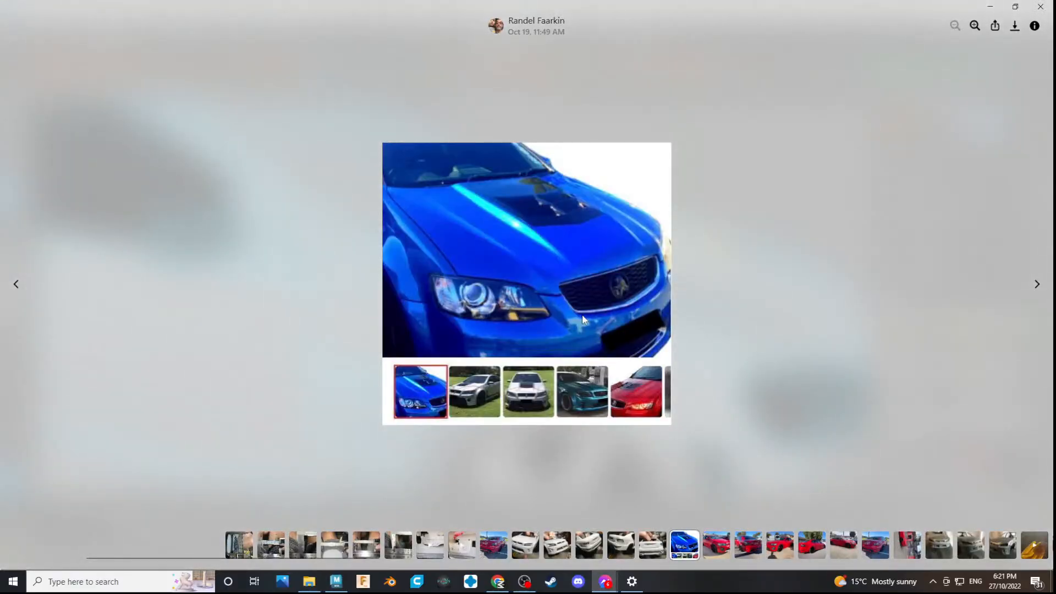
key(alt+Tab)
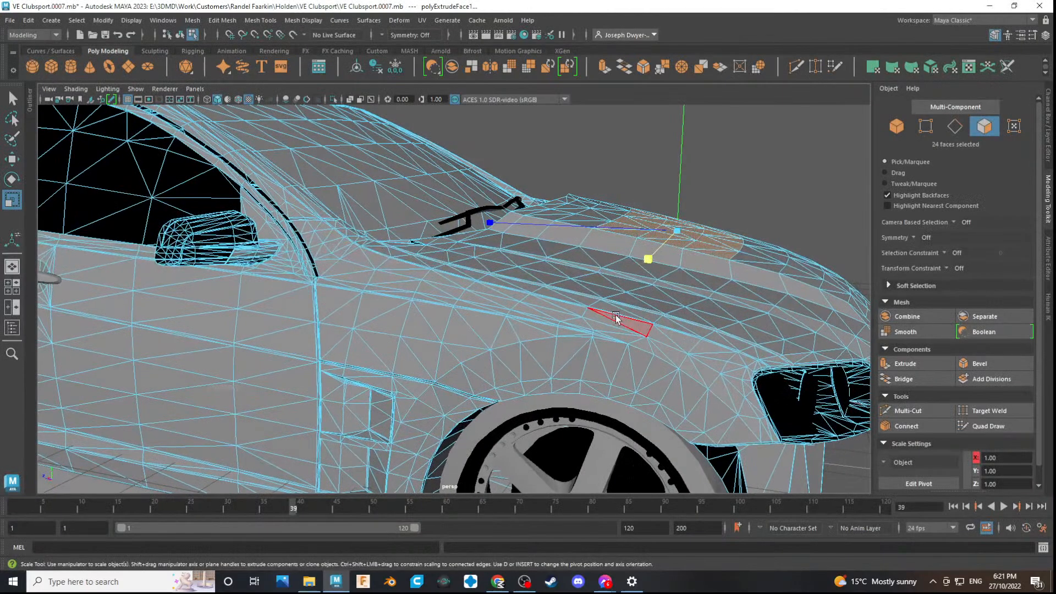
- Raise the selected central faces of the bonnet panel slightly with the Move tool and check them against the blue car photo
key(e)
key(w)
alt+drag(663, 309, 615, 304)
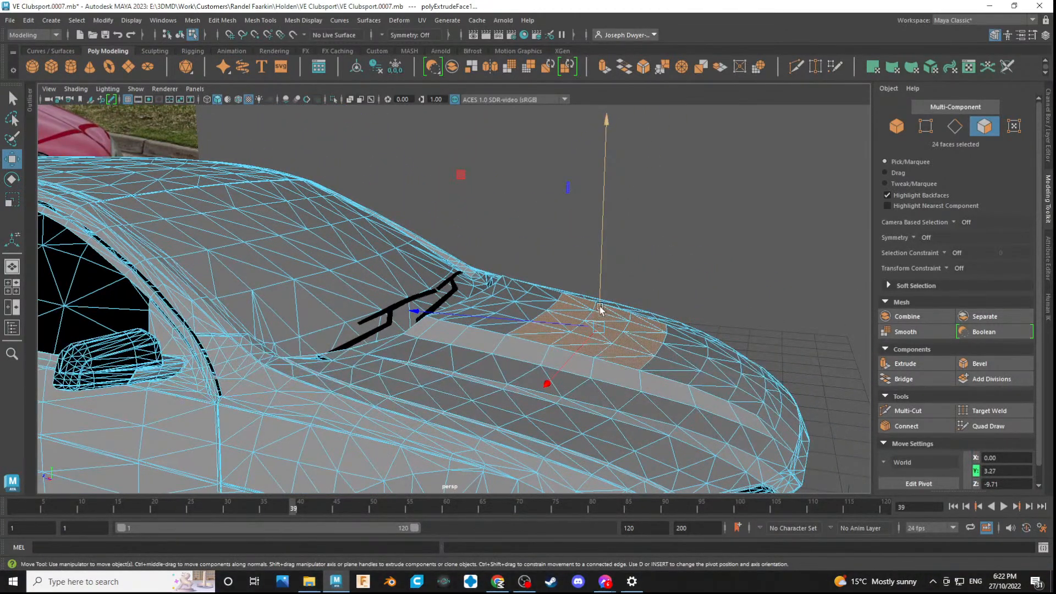
drag(602, 303, 602, 299)
alt+drag(681, 372, 651, 358)
scroll(514, 321, up, 5)
alt+middle_drag(513, 321, 518, 368)
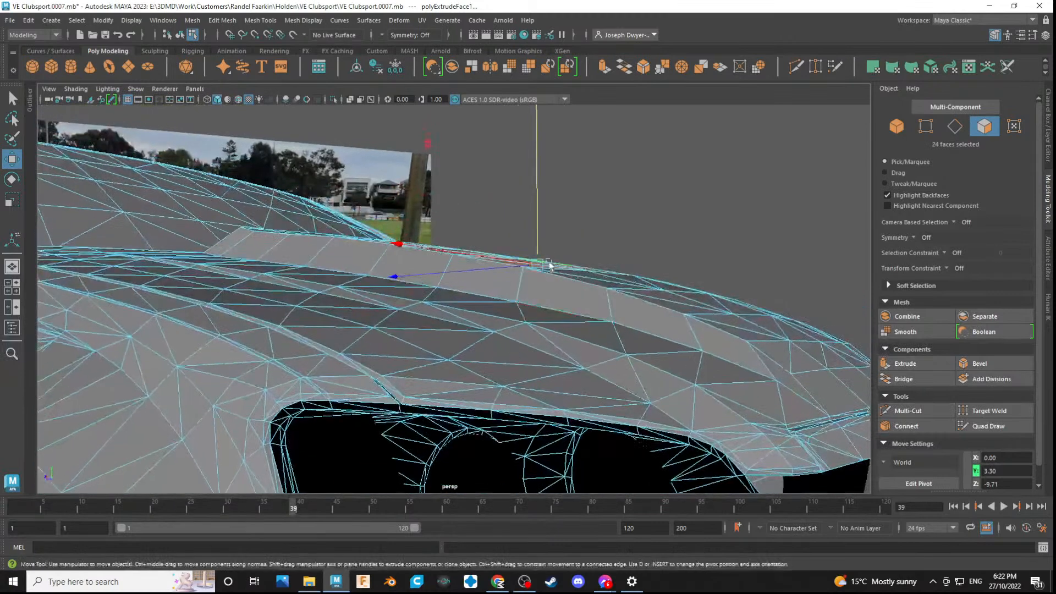
drag(537, 231, 538, 226)
key(alt+Tab)
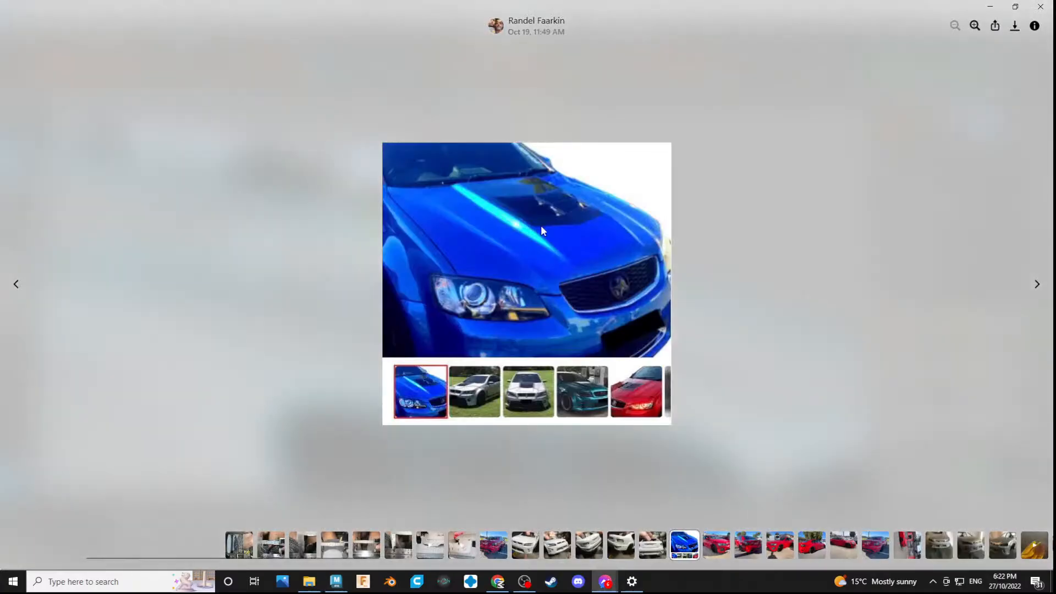
- Switch back to Maya and select the band of top faces beside the steep end of the raised bonnet panel
key(alt+Tab)
alt+drag(519, 329, 557, 351)
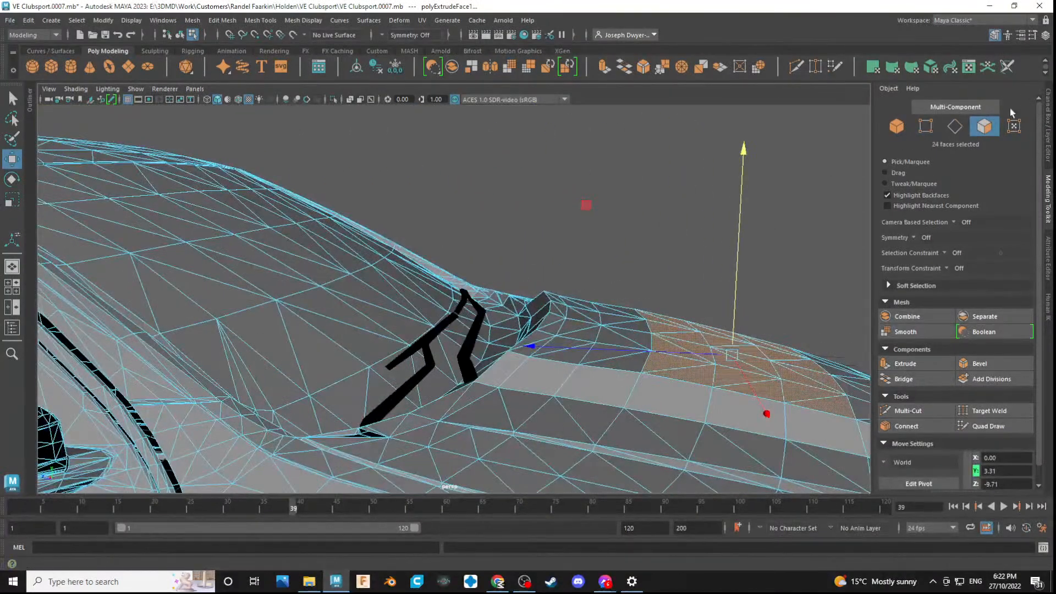
click(556, 299)
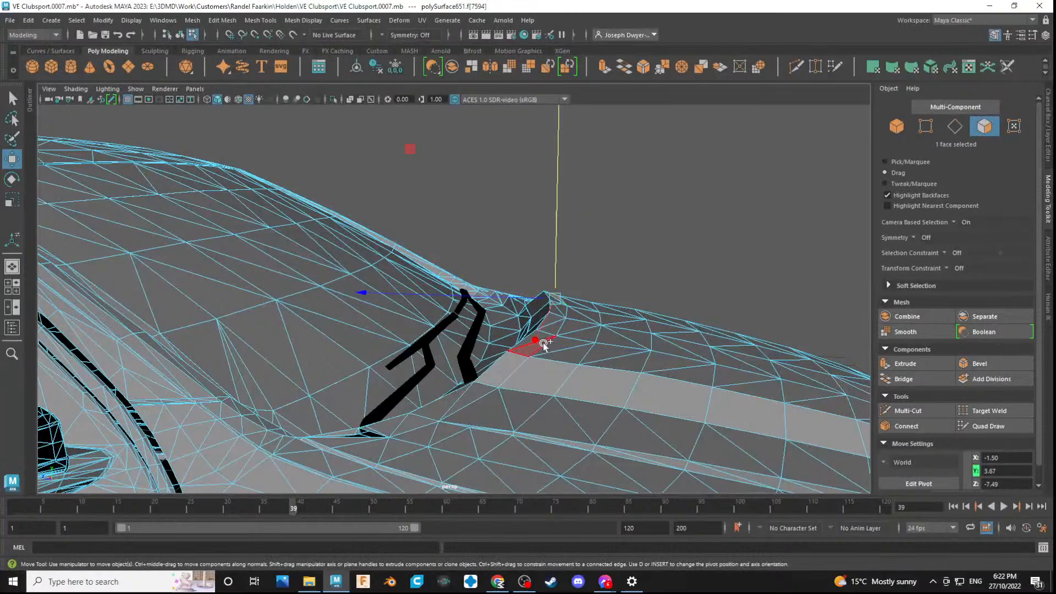
drag(531, 352, 567, 300)
drag(566, 350, 619, 347)
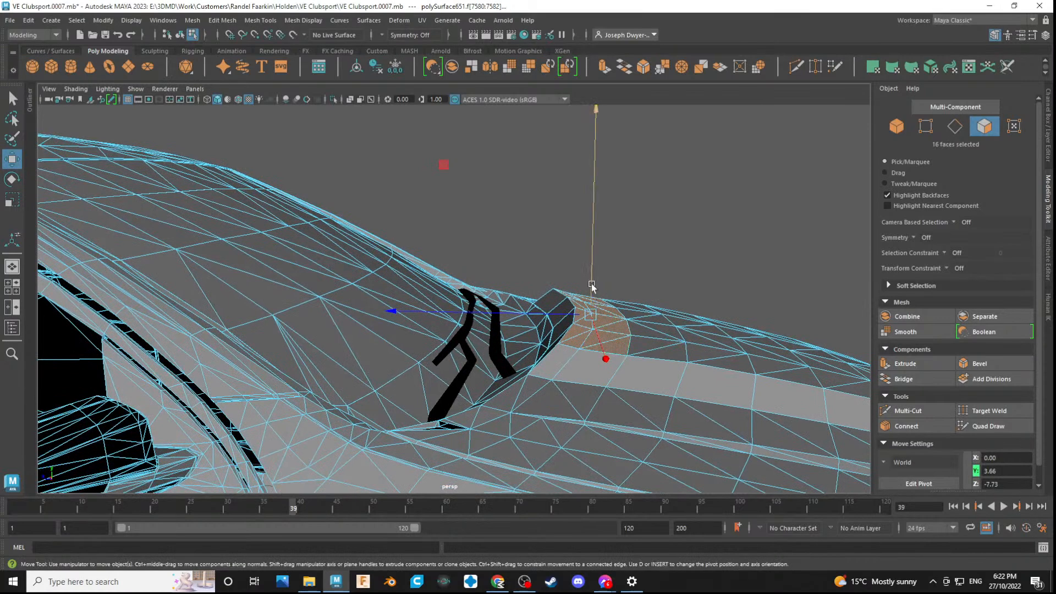
- Lower the selected band of bonnet panel faces slightly and tilt it with the Rotate tool to follow the panel's slope
drag(592, 284, 591, 290)
key(r)
key(e)
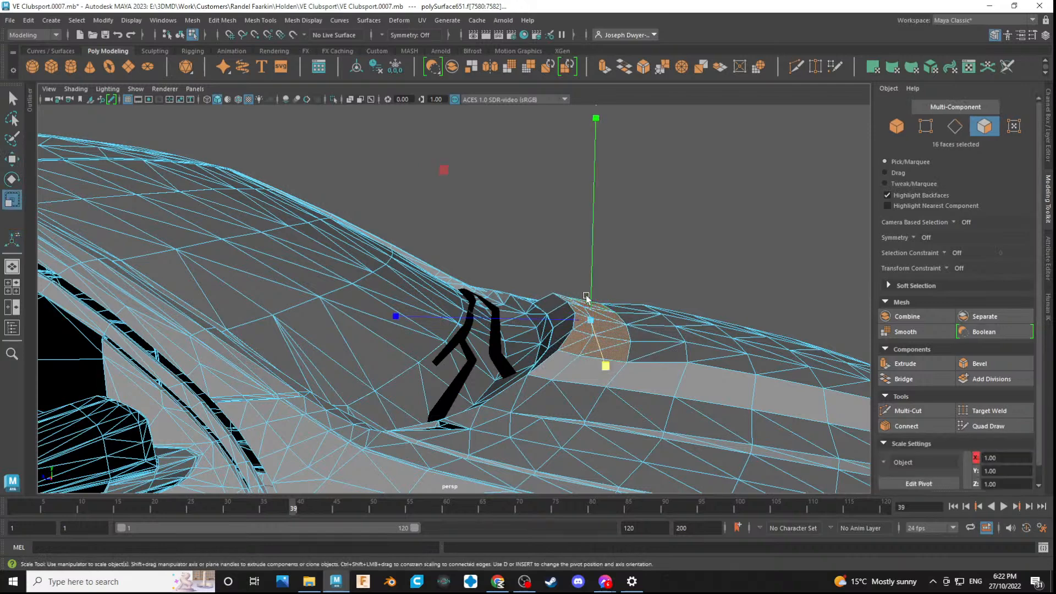
drag(626, 120, 655, 137)
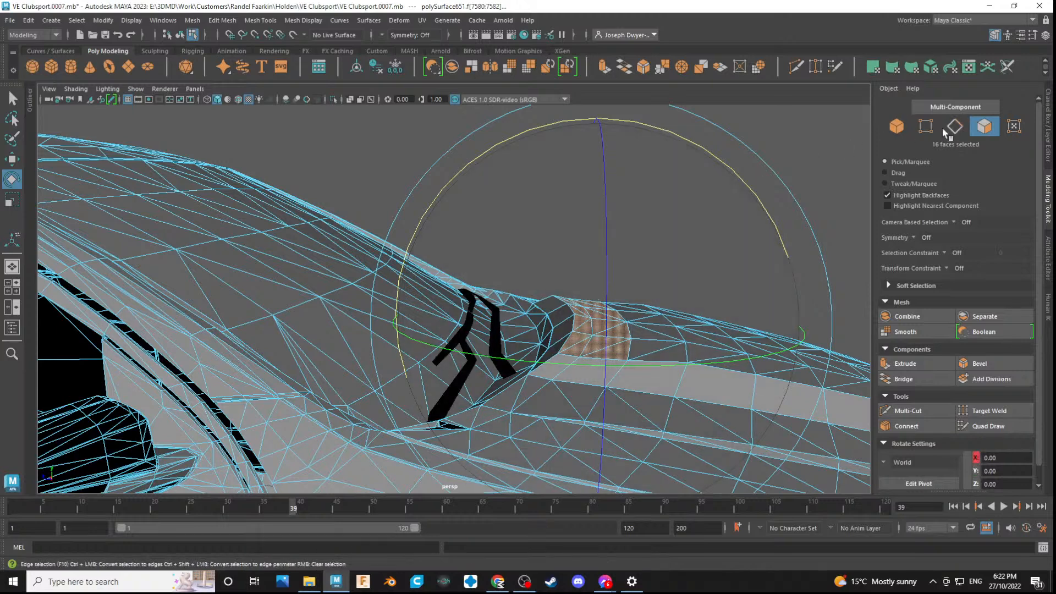
- Change to edge selection and select a crosswise edge on the side of the raised bonnet panel
click(962, 129)
alt+drag(624, 325, 585, 340)
click(630, 364)
key(q)
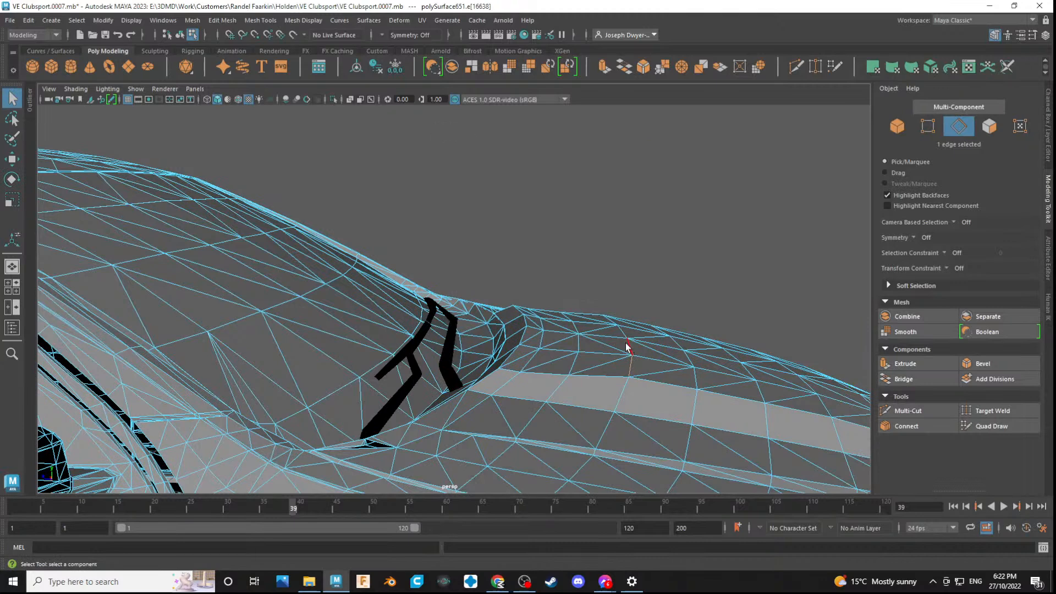
- Select a row of edges across the bonnet in front of the windscreen and shift it slightly upward with the Move tool
shift+click(628, 345)
shift+click(622, 330)
shift+click(609, 319)
key(w)
mouse_move(620, 318)
mouse_down()
mouse_move(684, 405)
mouse_move(669, 358)
mouse_move(612, 306)
mouse_up()
- Switch to the chat photo viewer and look through the customer's car photos for the bonnet shape
key(alt+Tab)
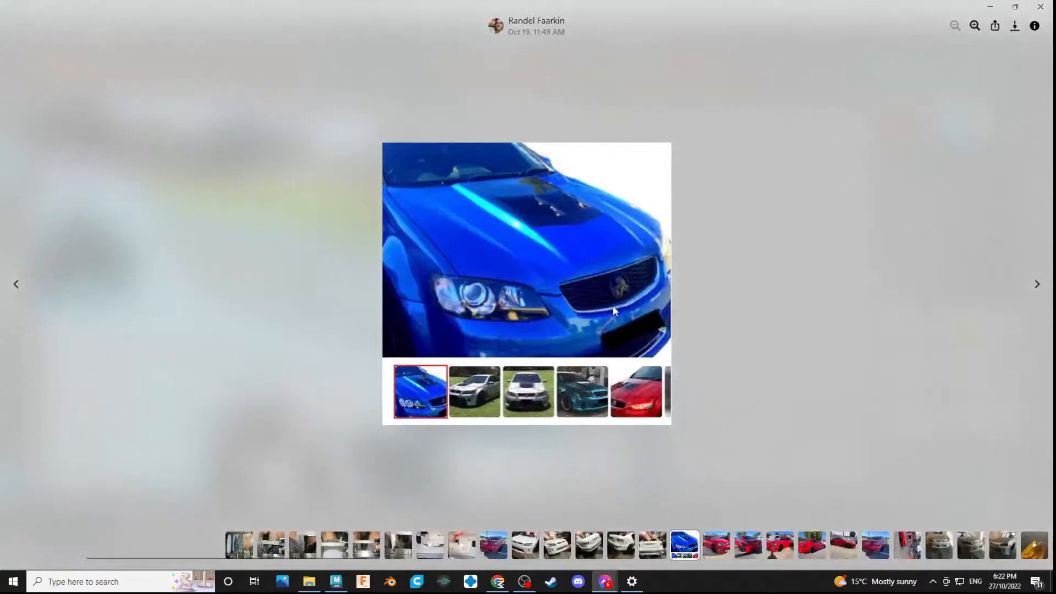
click(1036, 284)
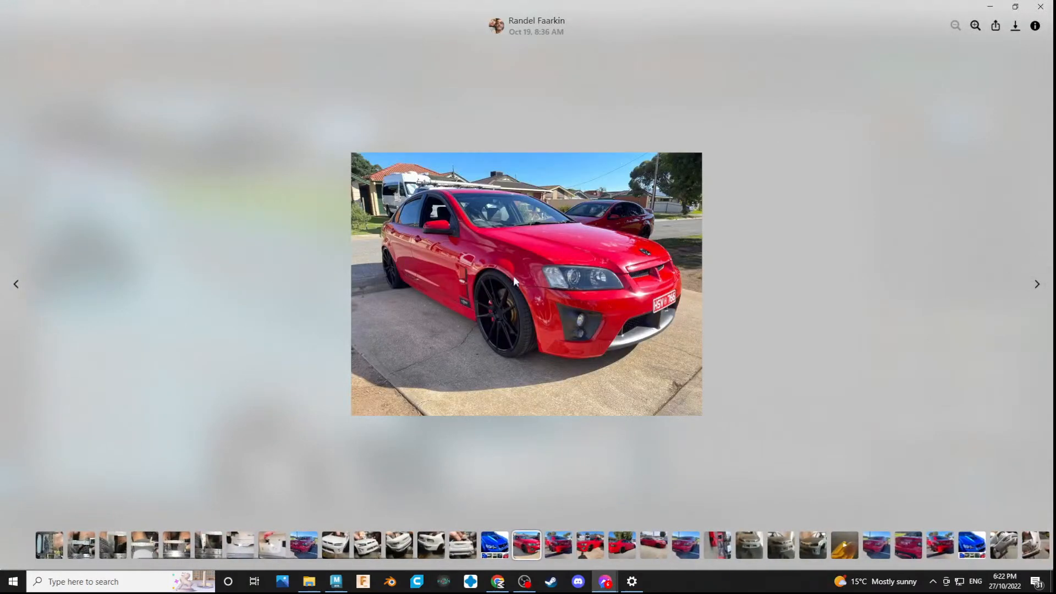
click(13, 284)
click(14, 284)
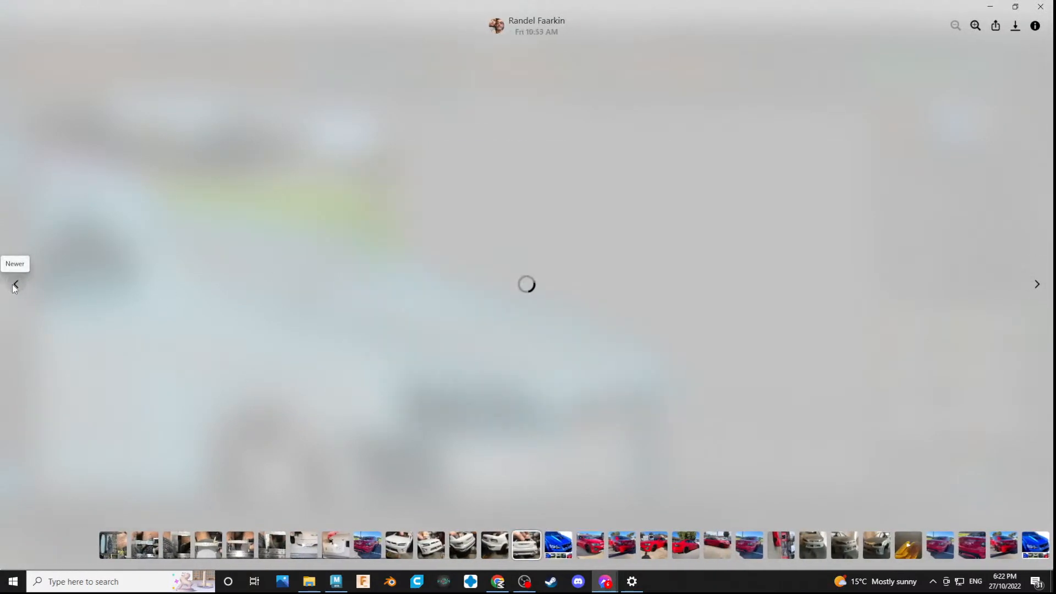
- Compare the model's bonnet profile in Maya with the white Blits Bonnets Australia car photo in the Chrome image results
key(alt+Tab)
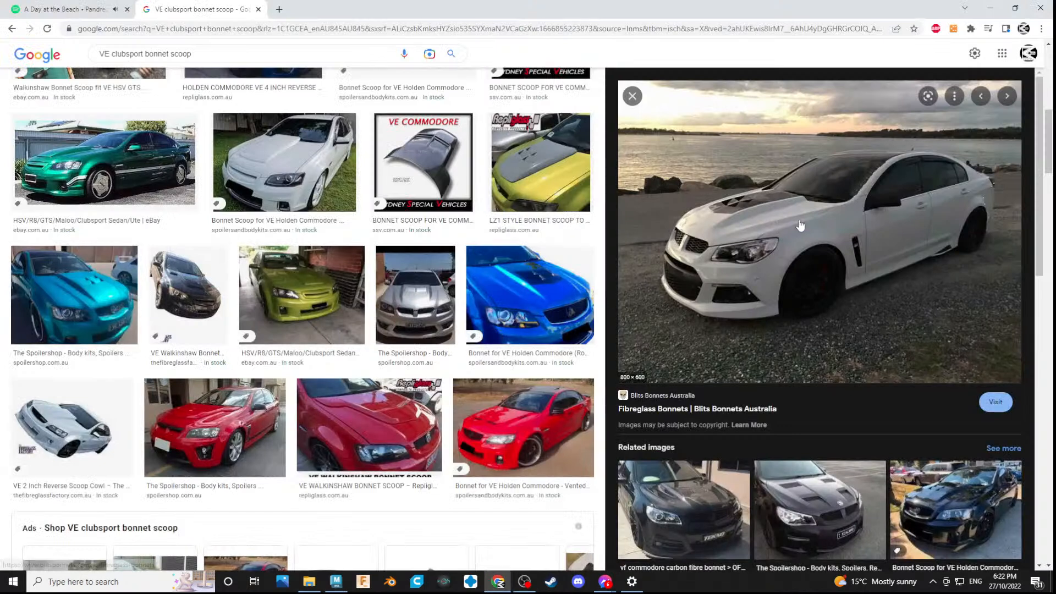
key(alt+Tab)
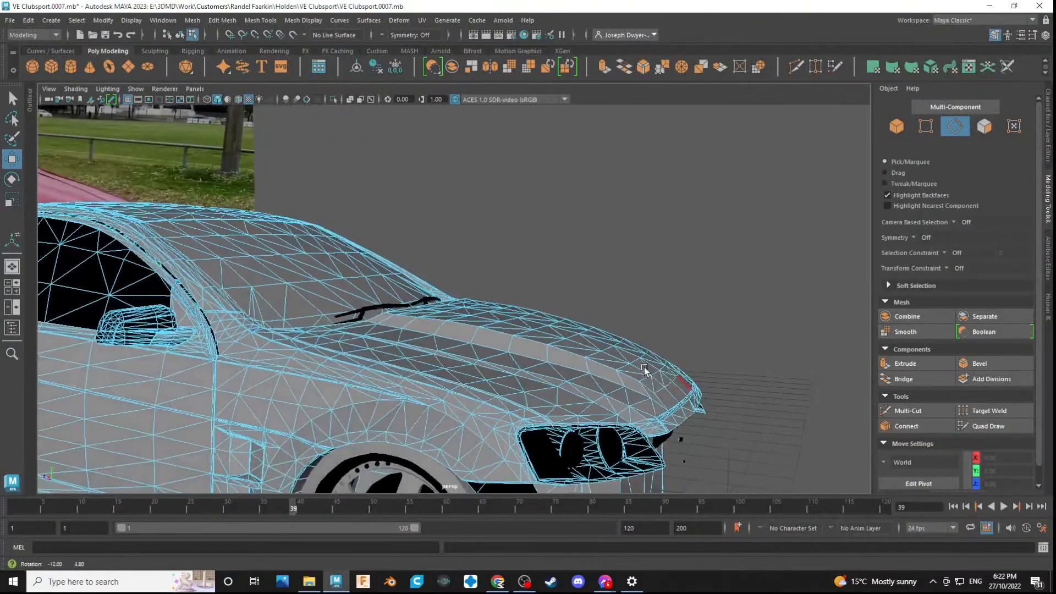
alt+drag(645, 370, 660, 367)
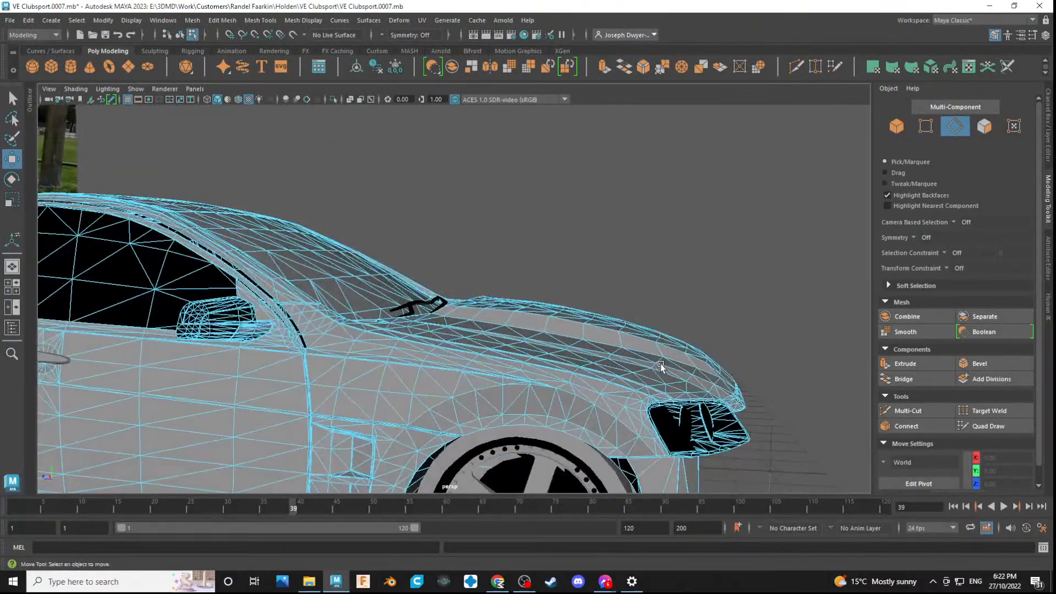
key(alt+Tab)
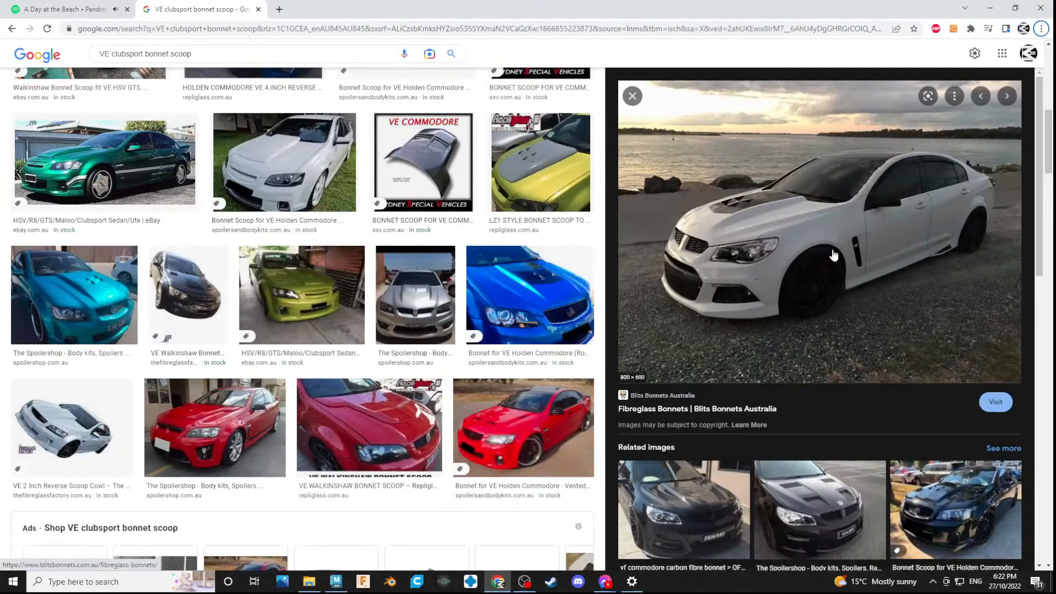
scroll(848, 454, down, 3)
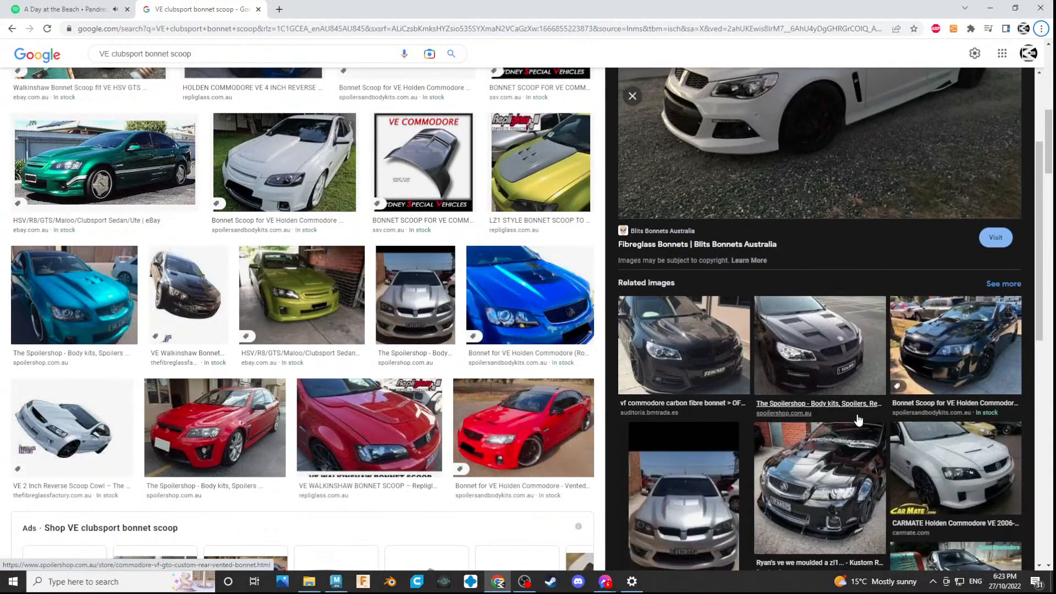
scroll(769, 297, up, 3)
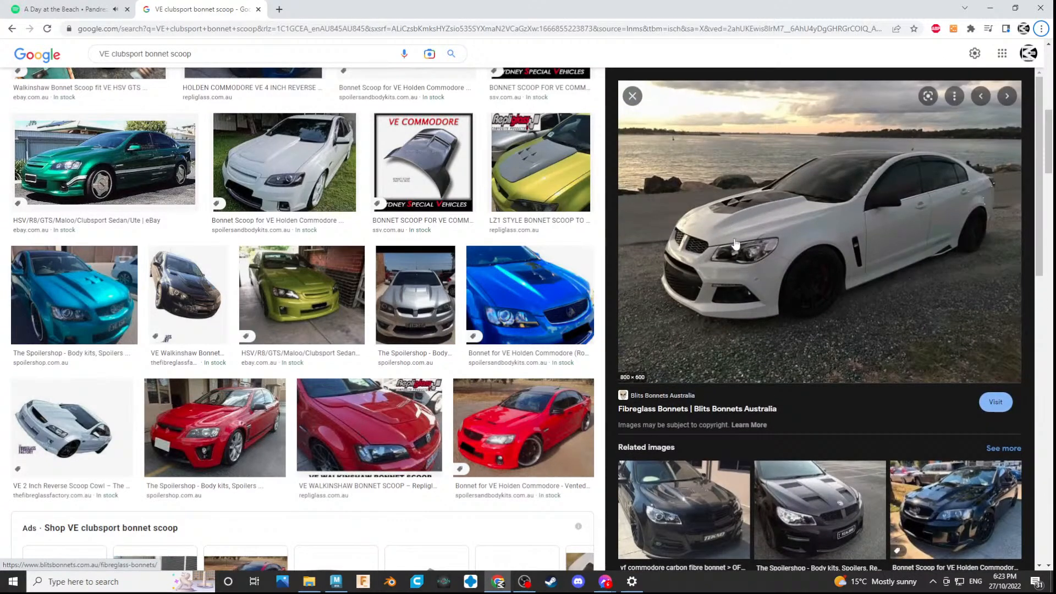
key(alt+Tab)
scroll(610, 299, up, 5)
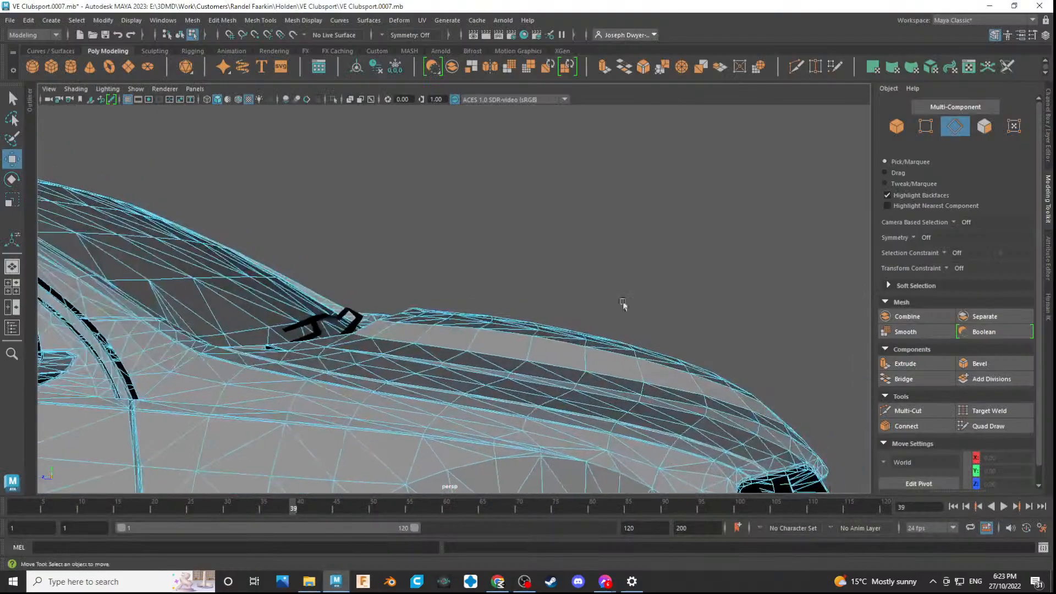
mouse_move(681, 306)
alt+mouse_down()
mouse_move(693, 305)
mouse_move(681, 308)
alt+mouse_up()
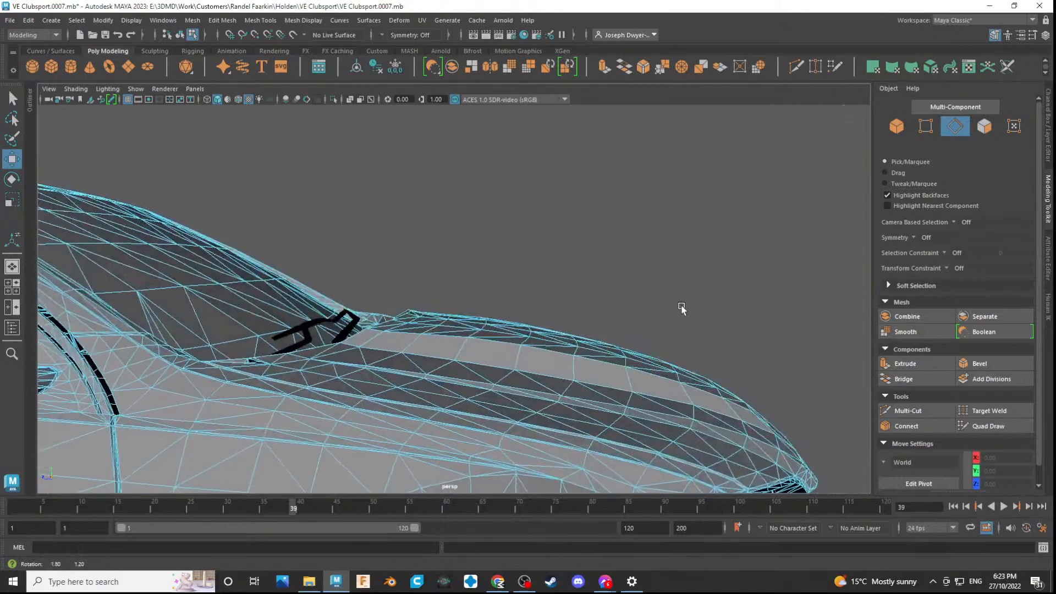
key(alt+Tab)
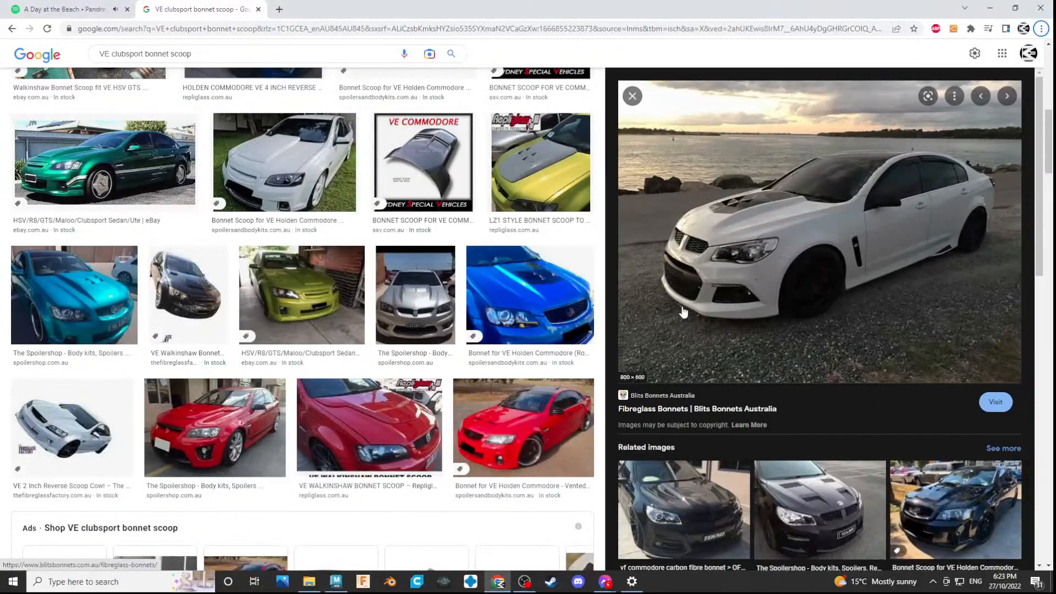
key(alt+Tab)
- Select the four edges across the rear part of the bonnet and adjust their height to about Y 3.48
alt+drag(677, 311, 609, 326)
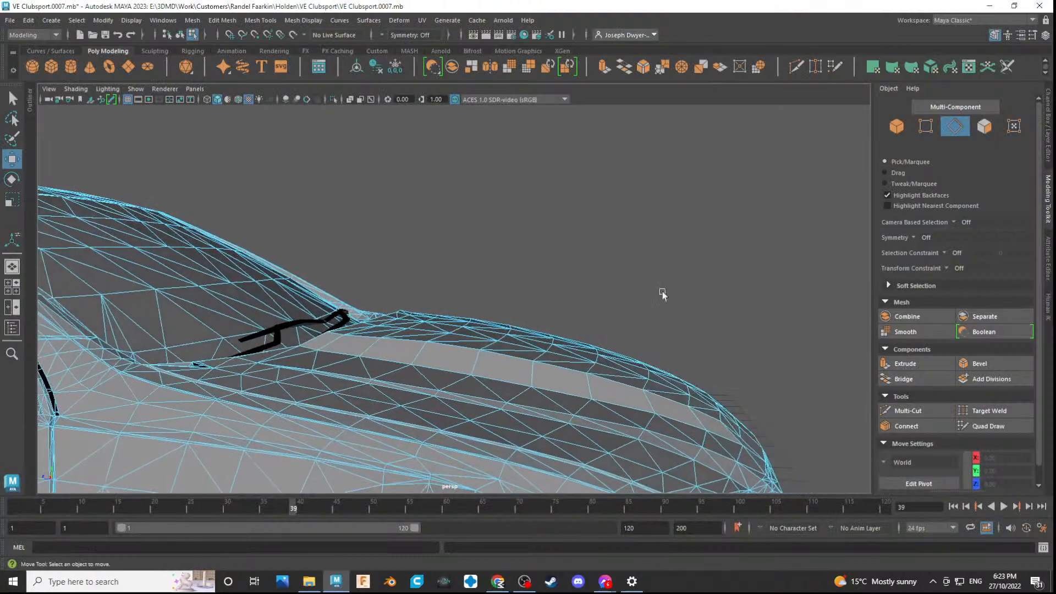
alt+drag(556, 270, 501, 300)
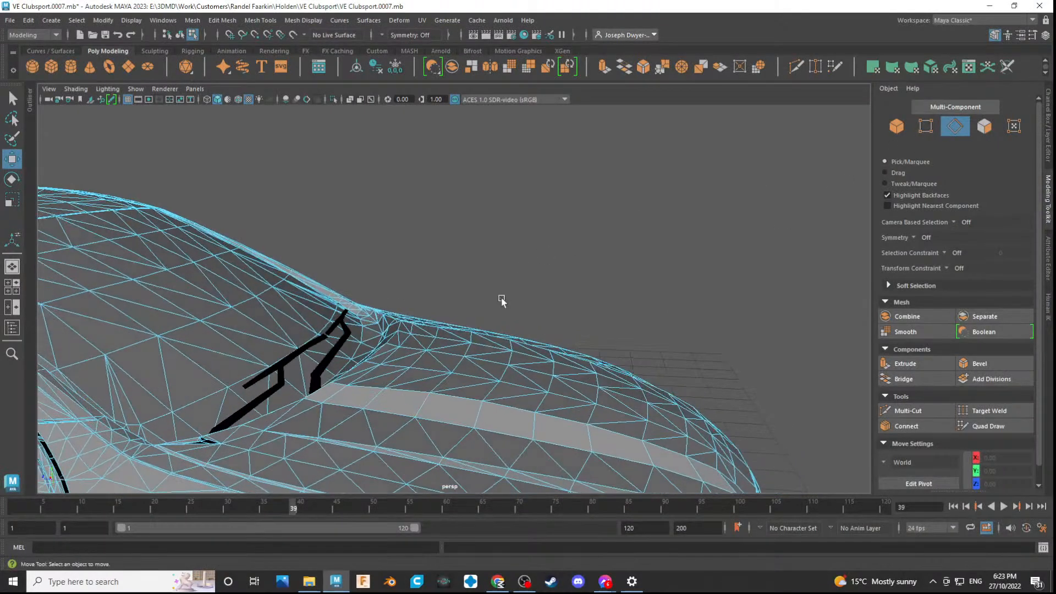
click(471, 340)
shift+click(469, 349)
shift+click(460, 367)
shift+click(460, 363)
shift+click(461, 374)
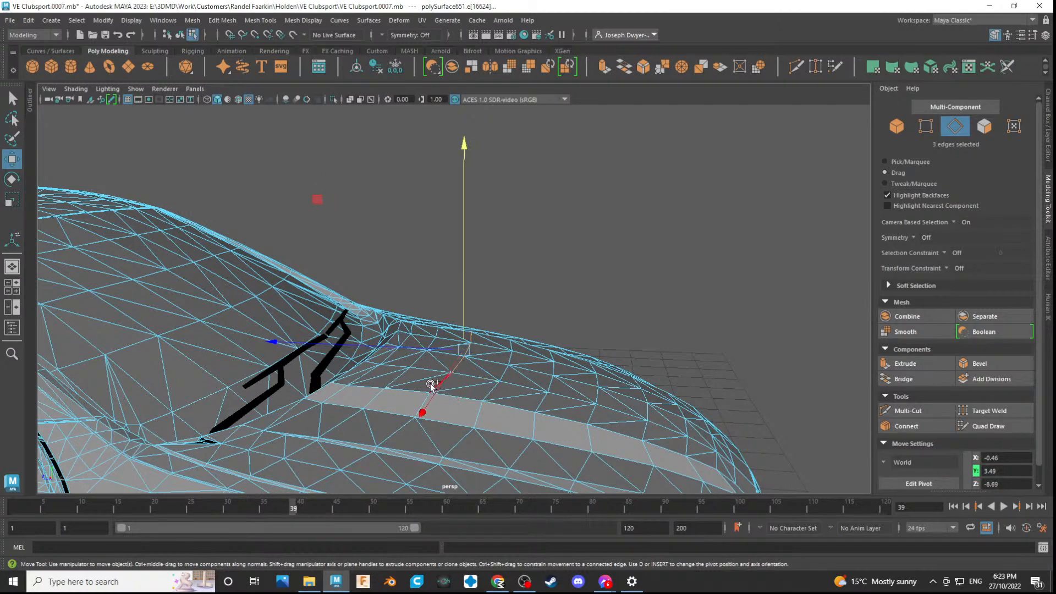
shift+click(432, 385)
alt+drag(435, 385, 480, 369)
drag(473, 310, 481, 288)
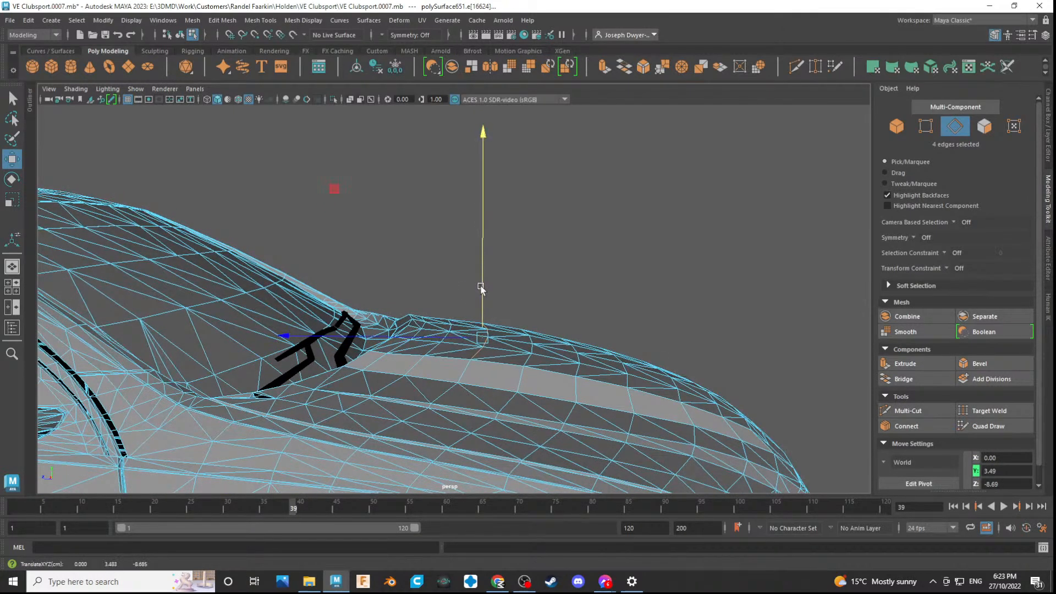
key(alt+Tab)
key(alt+Tab)
- Select eight edges across the middle of the bonnet and raise them to about Y 3.2 with the Move tool
alt+drag(633, 344, 571, 326)
click(537, 354)
key(alt+Tab)
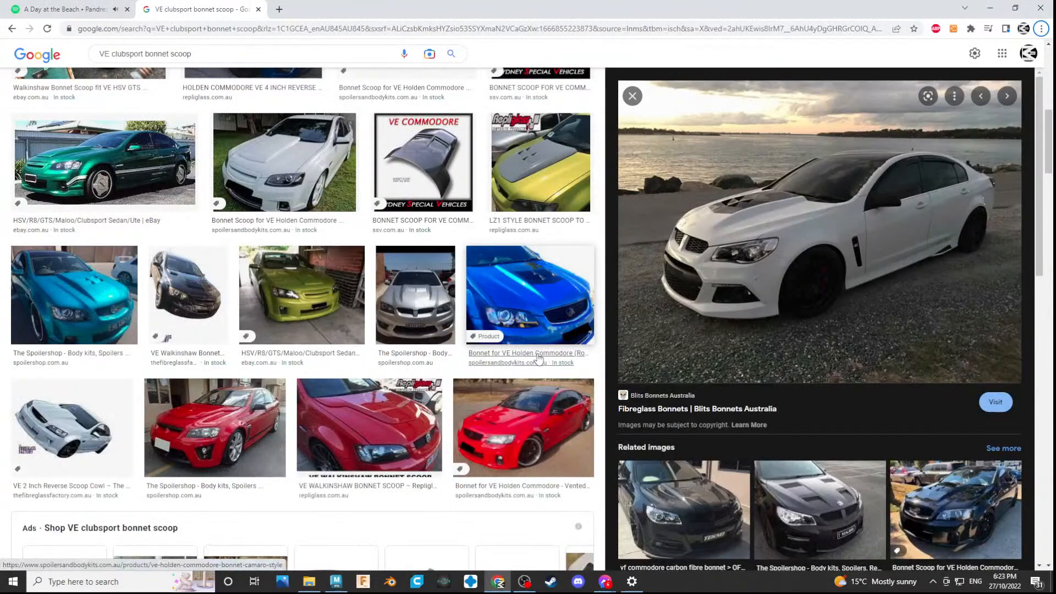
key(alt+Tab)
click(488, 337)
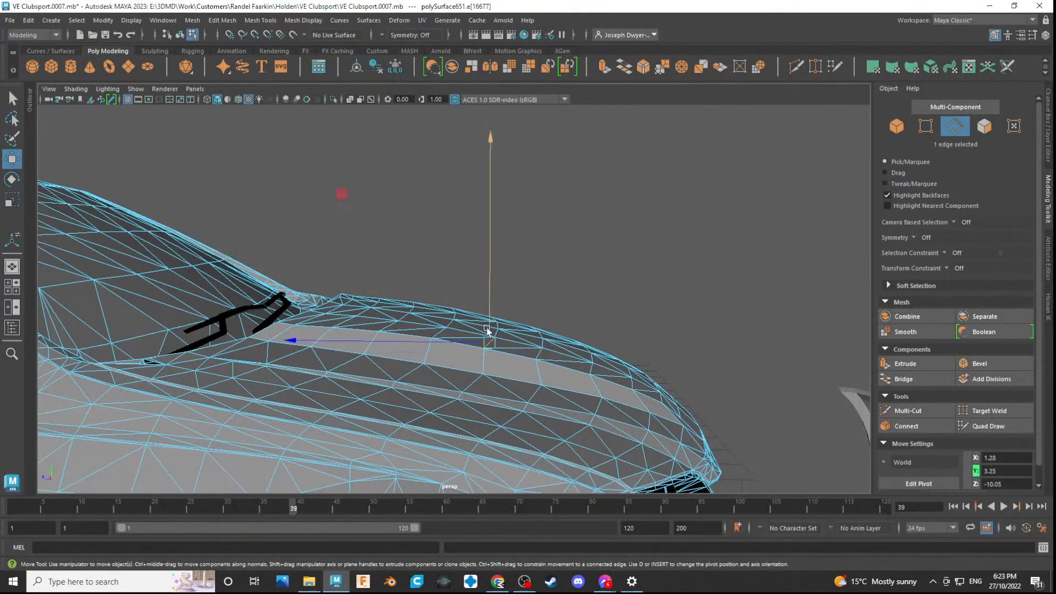
shift+click(519, 334)
alt+drag(521, 334, 501, 344)
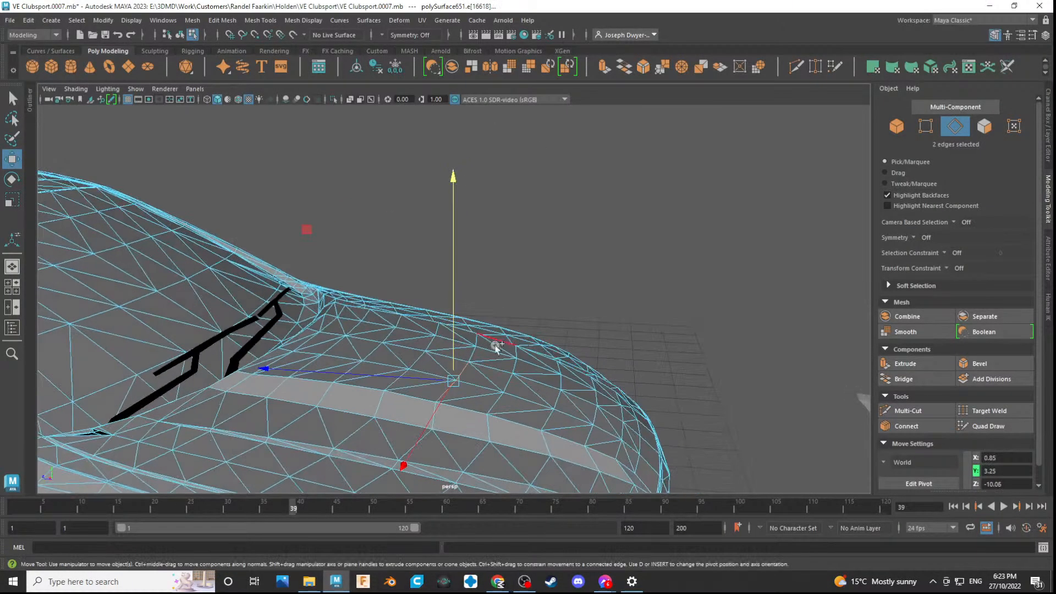
shift+click(473, 348)
shift+click(479, 341)
shift+click(515, 361)
shift+click(503, 382)
alt+drag(500, 400, 561, 360)
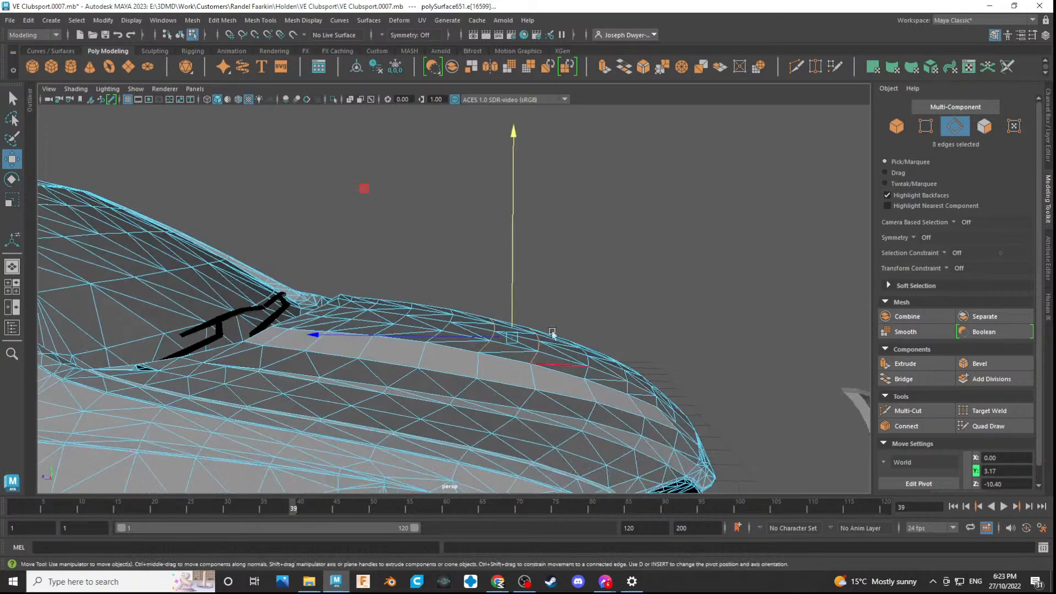
drag(514, 292, 513, 286)
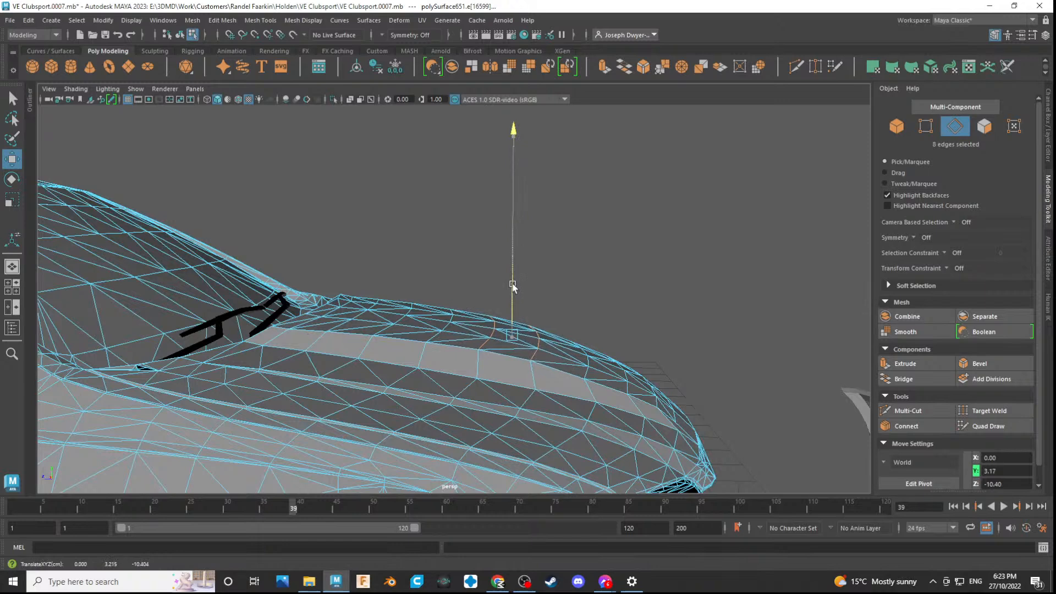
- Check the slope of the bonnet from the side against the white car photo in Chrome and clear the edge selection in Maya
key(e)
drag(673, 205, 747, 220)
key(f)
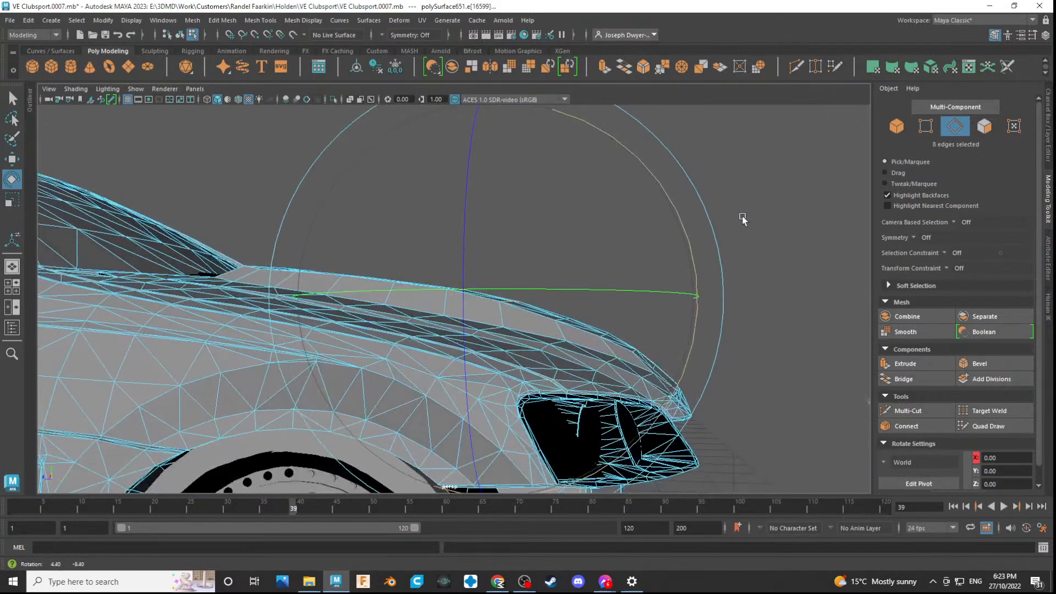
drag(680, 224, 680, 224)
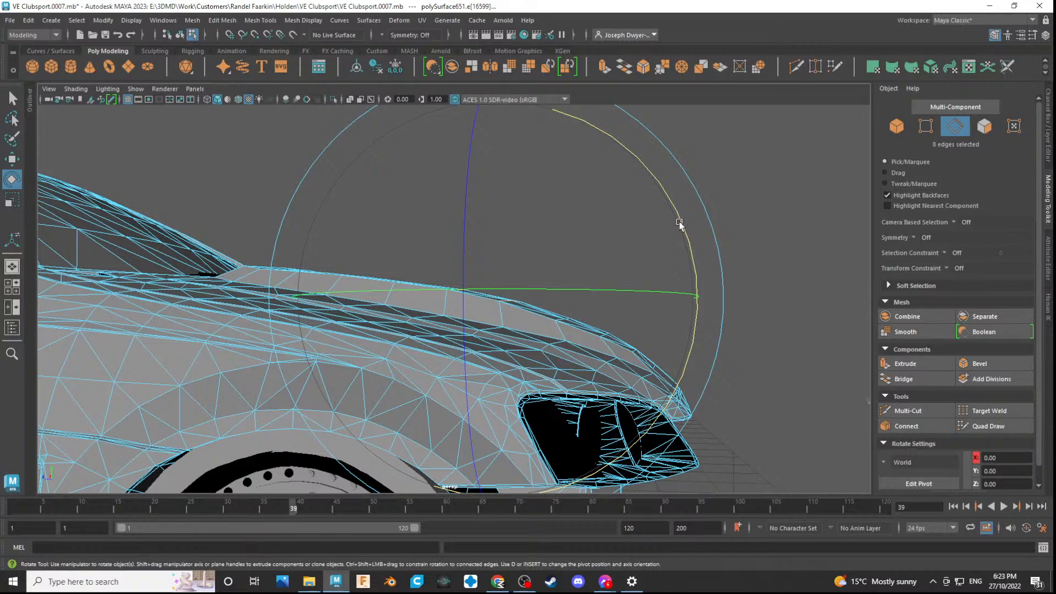
key(alt+Tab)
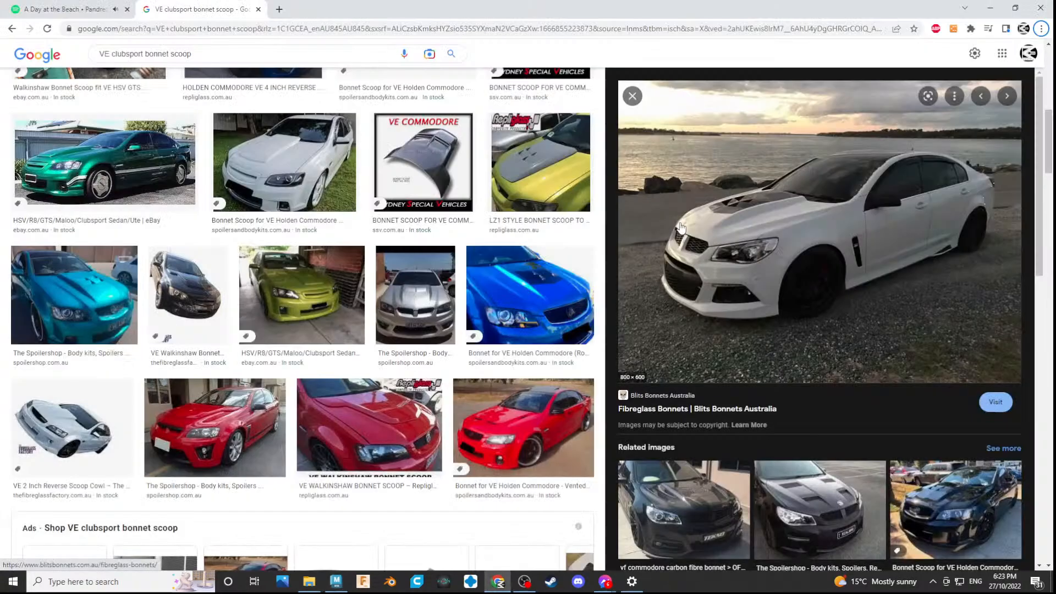
key(alt+Tab)
key(f)
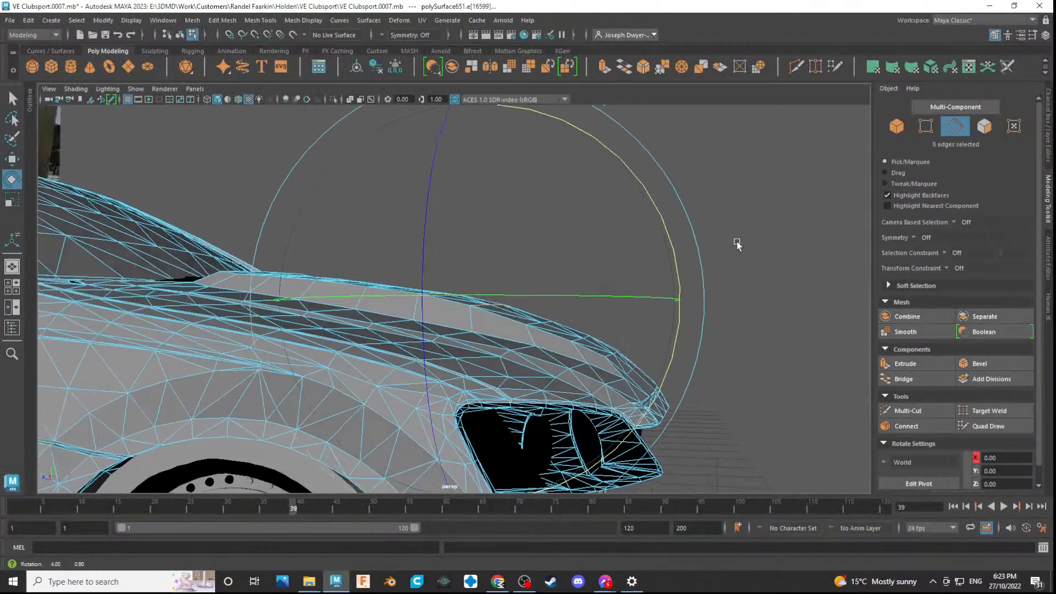
key(alt+Tab)
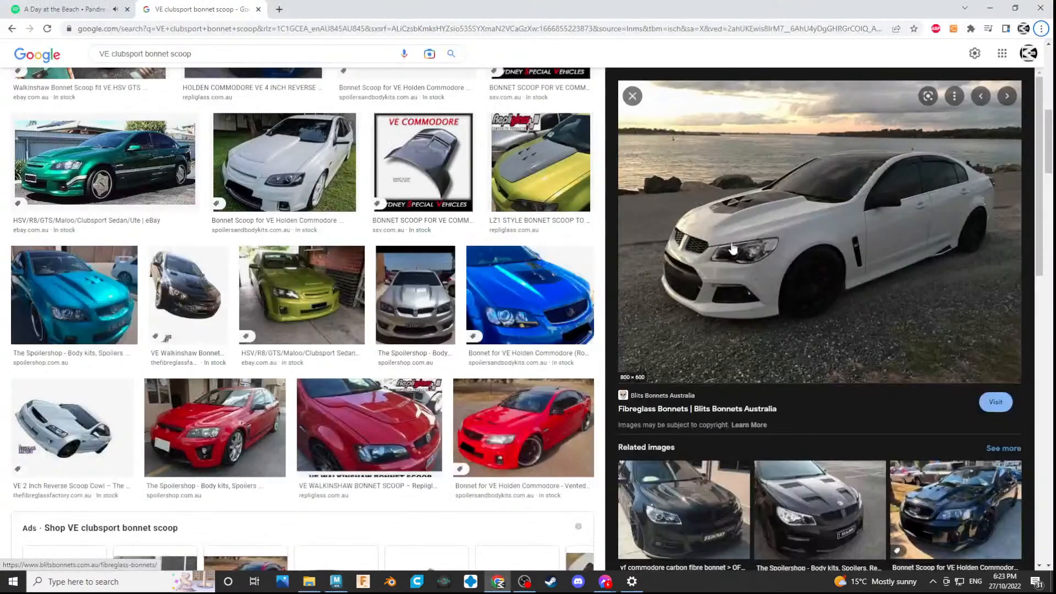
key(alt+Tab)
alt+drag(730, 243, 668, 257)
click(748, 230)
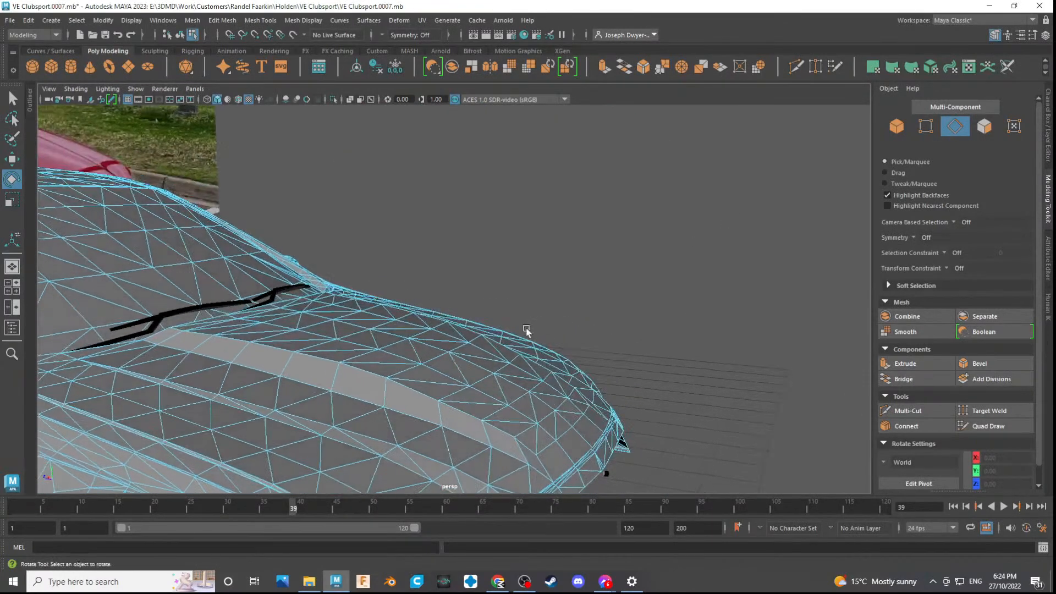
- Select four edges across the front part of the bonnet and adjust their height to about Y 2.89
click(517, 360)
key(q)
shift+click(501, 366)
shift+click(484, 377)
shift+click(458, 391)
key(e)
key(w)
alt+drag(655, 314, 549, 269)
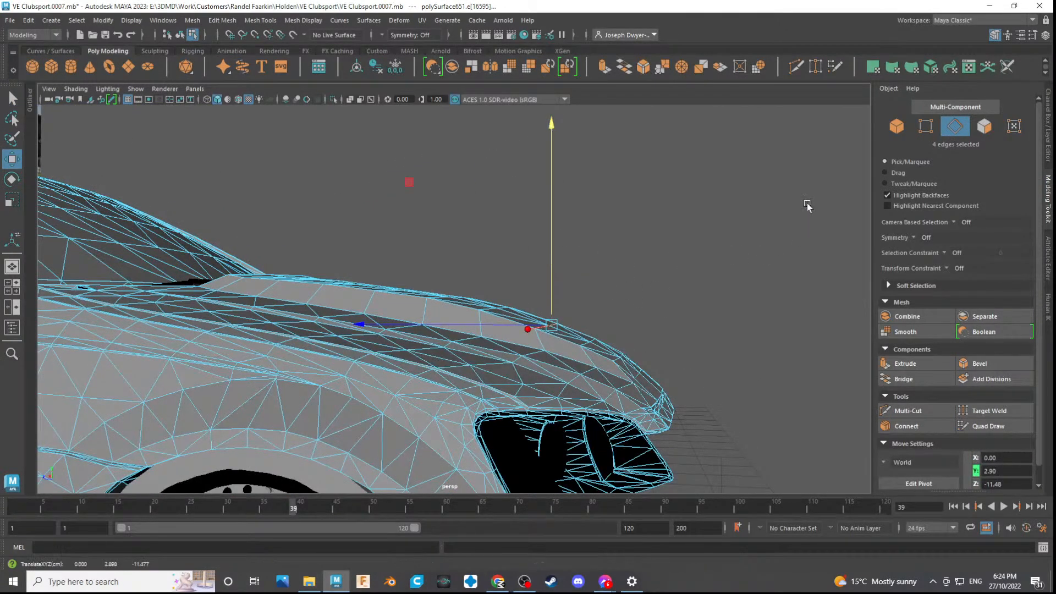
- Return to object selection mode, deselect the car body and compare the shaded bonnet with the white car photo in Chrome
click(897, 127)
click(707, 257)
alt+drag(708, 260, 626, 270)
key(alt+Tab)
key(alt+Tab)
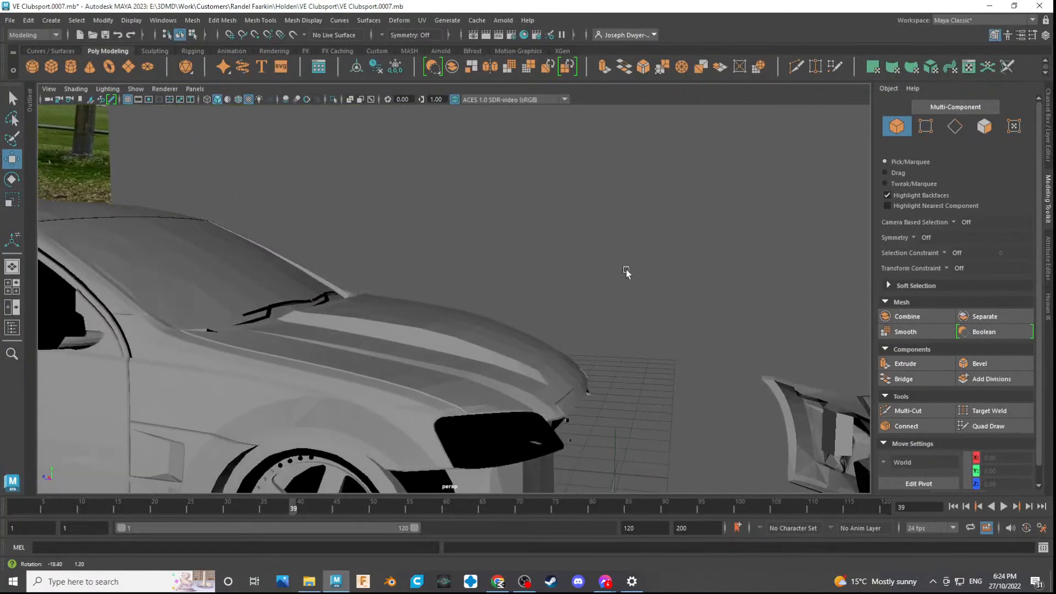
scroll(588, 285, up, 3)
key(alt+Tab)
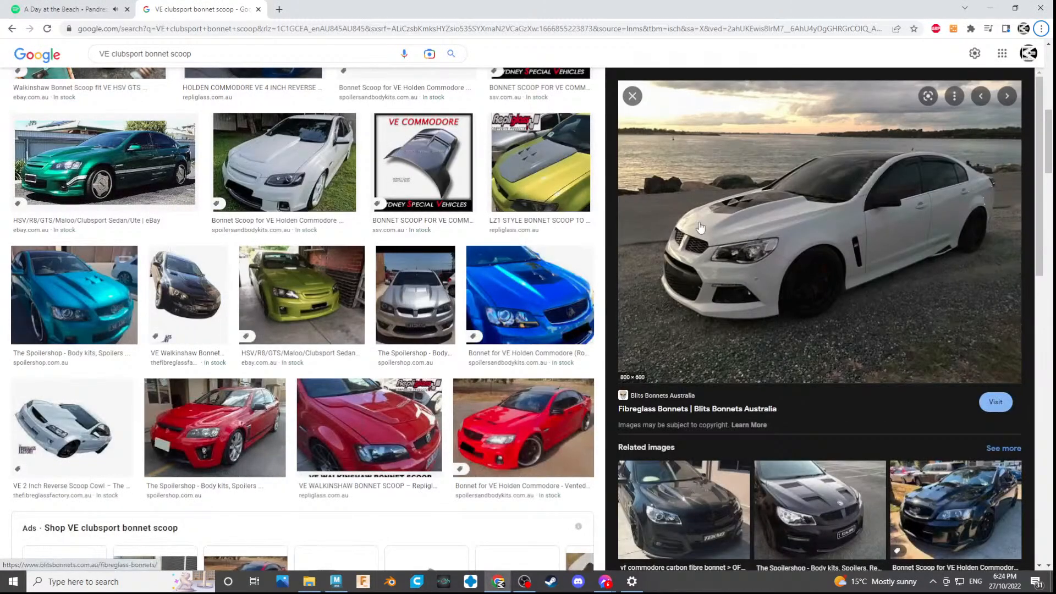
key(alt+Tab)
alt+drag(596, 337, 520, 347)
- Examine the black and dark red VF Commodore bonnet photos among the related images in Chrome and close the image preview
key(alt+Tab)
click(716, 509)
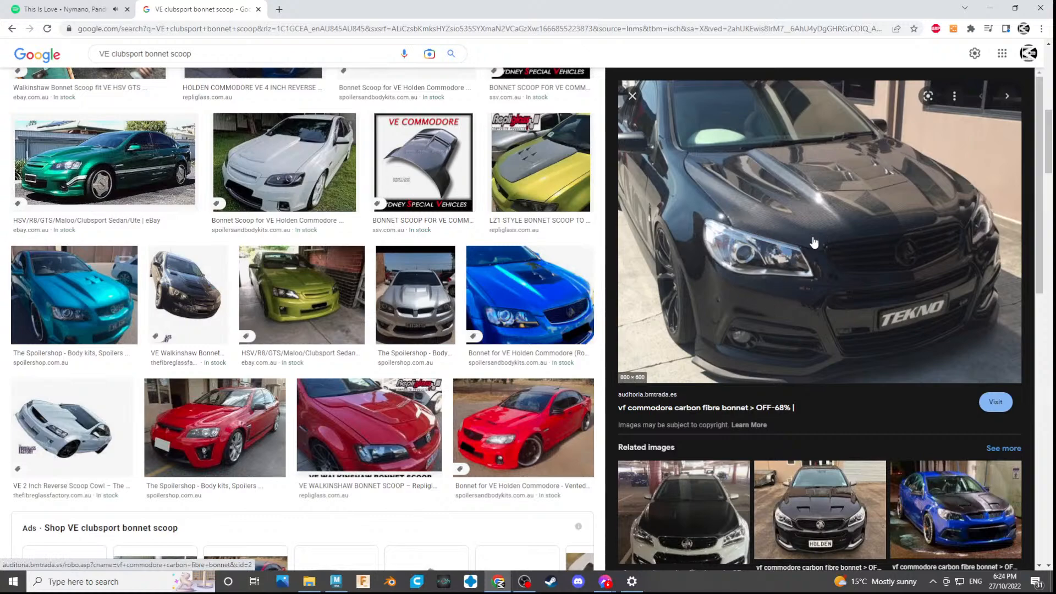
scroll(774, 330, down, 5)
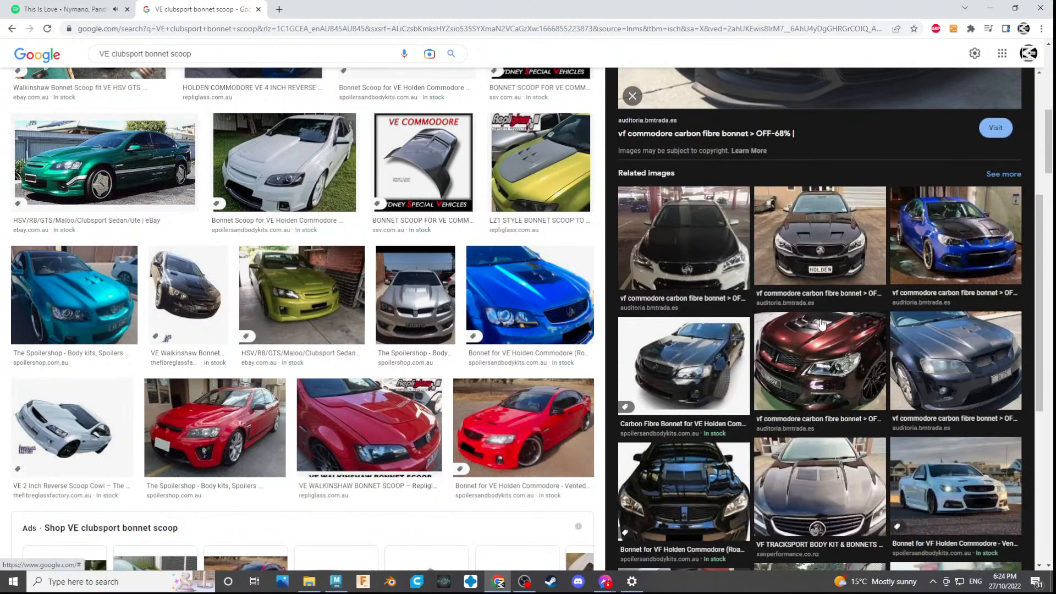
click(817, 345)
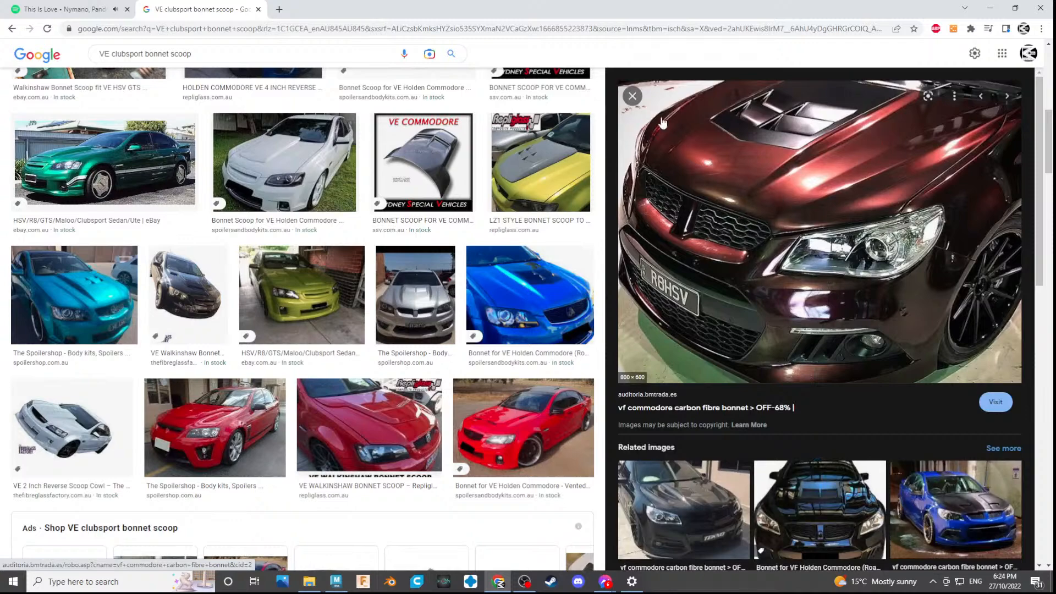
click(632, 96)
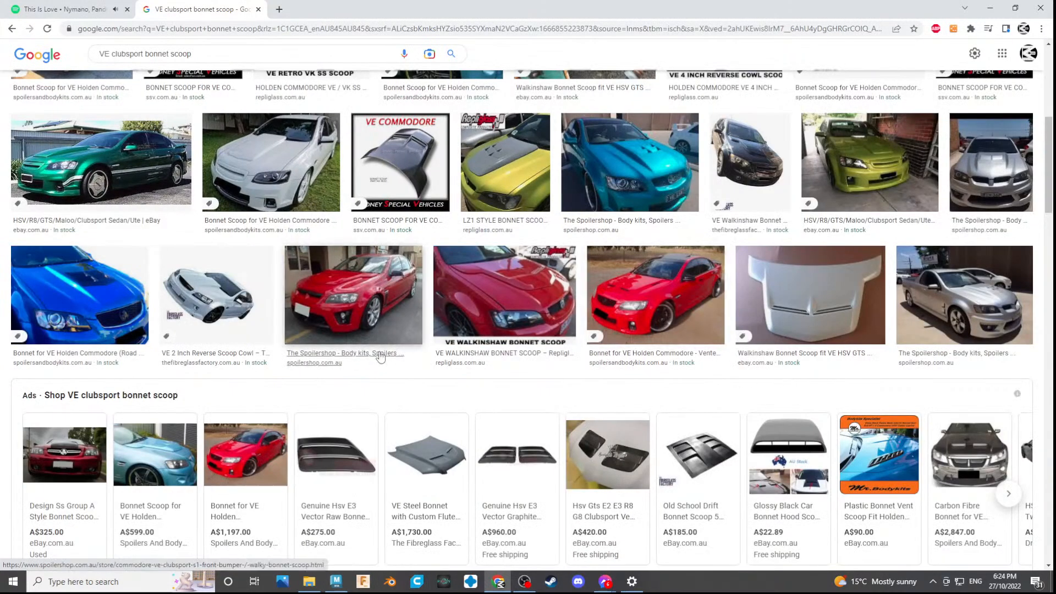
- Look further through the image results and open the LZ1 style scoop, moulded black VE and black VE Holden Commodore bonnet scoop photos
scroll(220, 325, down, 4)
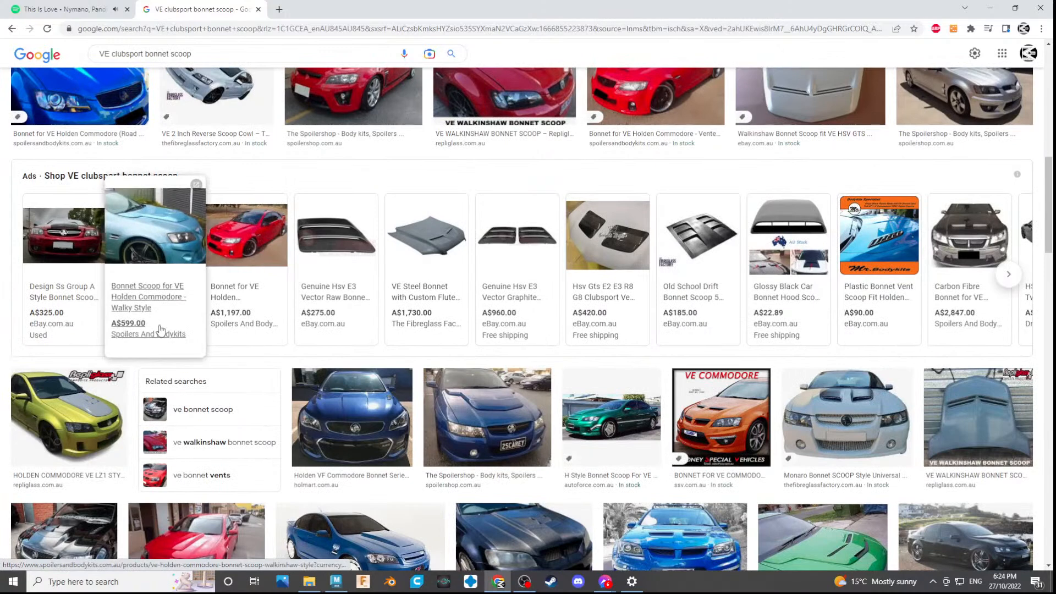
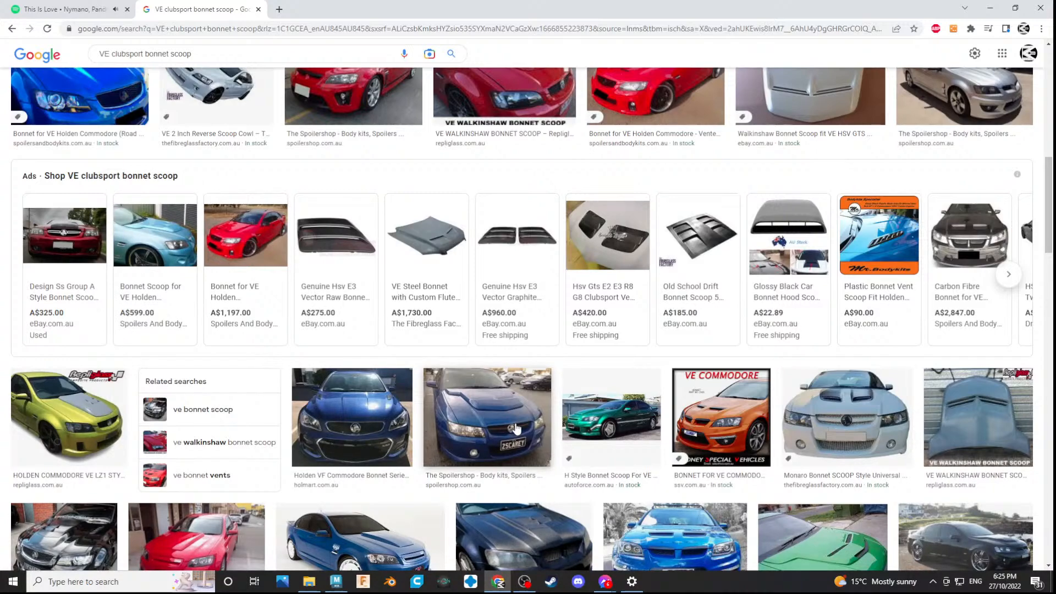
scroll(476, 436, down, 3)
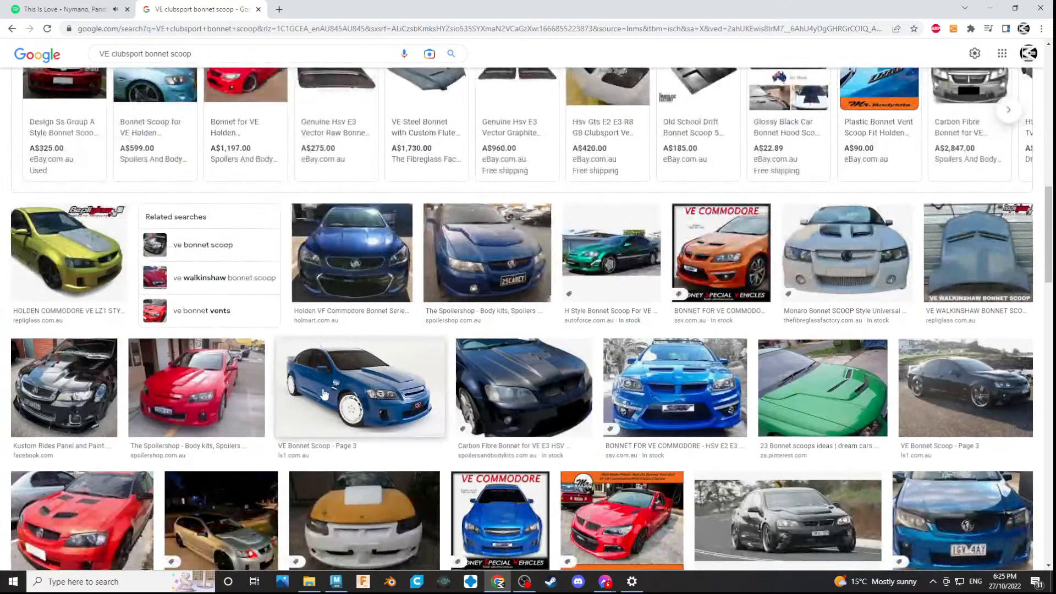
click(82, 284)
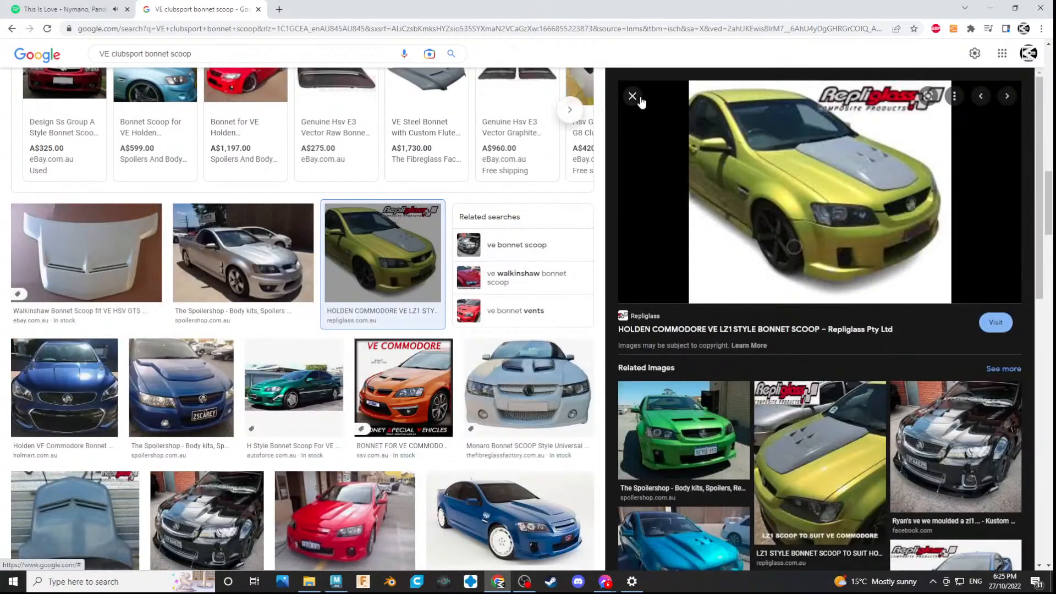
scroll(950, 324, down, 2)
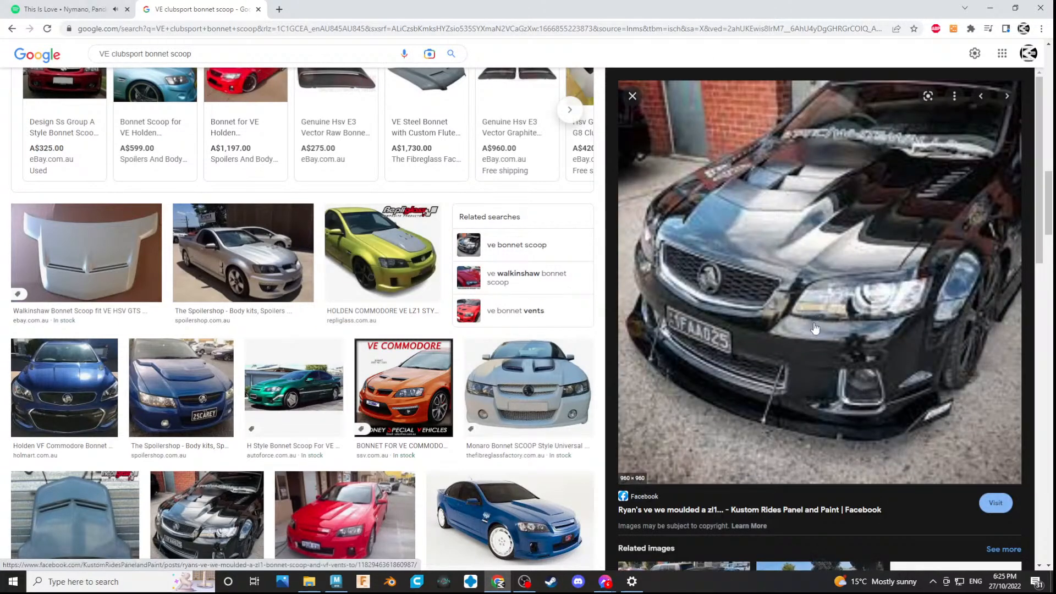
scroll(816, 321, down, 4)
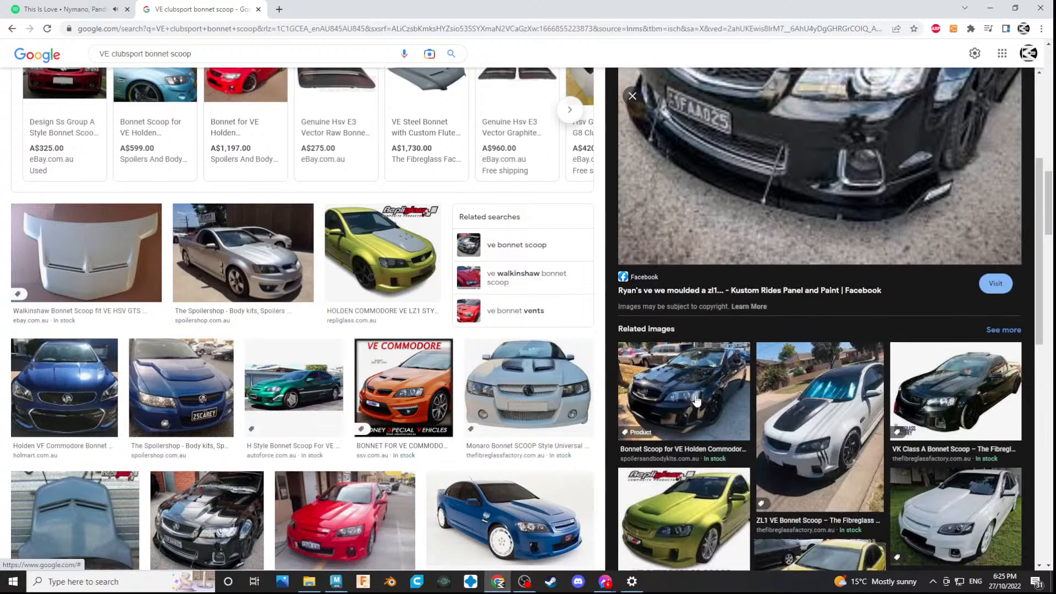
click(696, 401)
- Look through the related images and the first rows of search results for more VE bonnet scoop references
scroll(903, 295, down, 2)
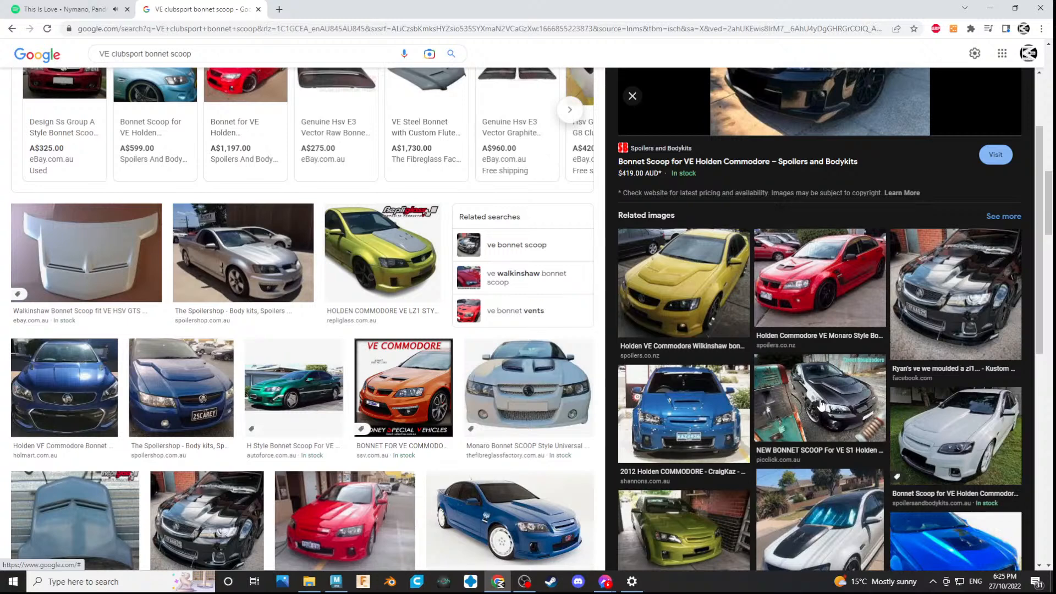
scroll(851, 379, down, 2)
scroll(851, 379, down, 2)
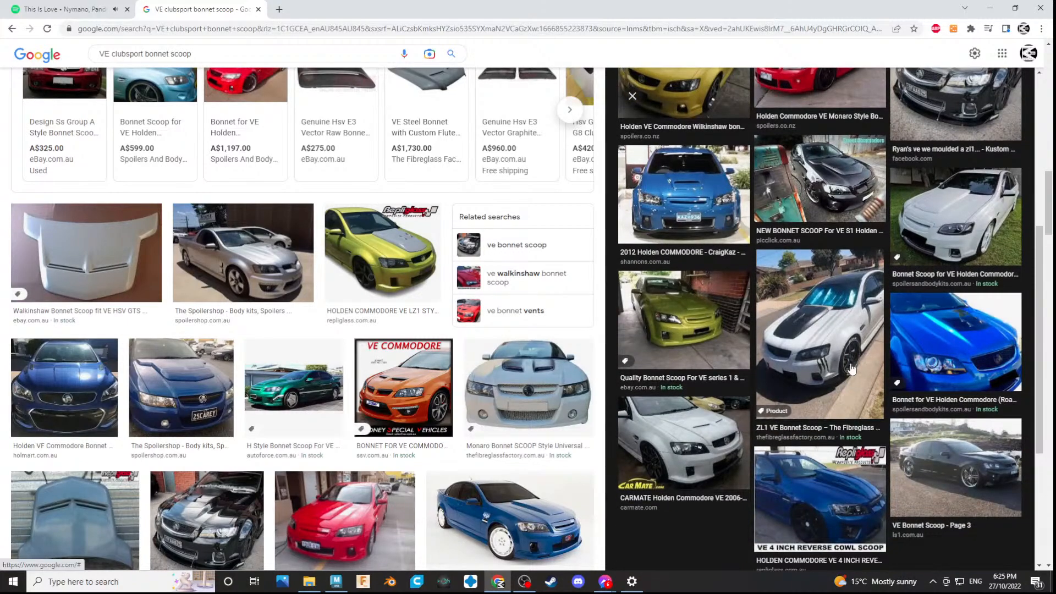
scroll(381, 362, up, 16)
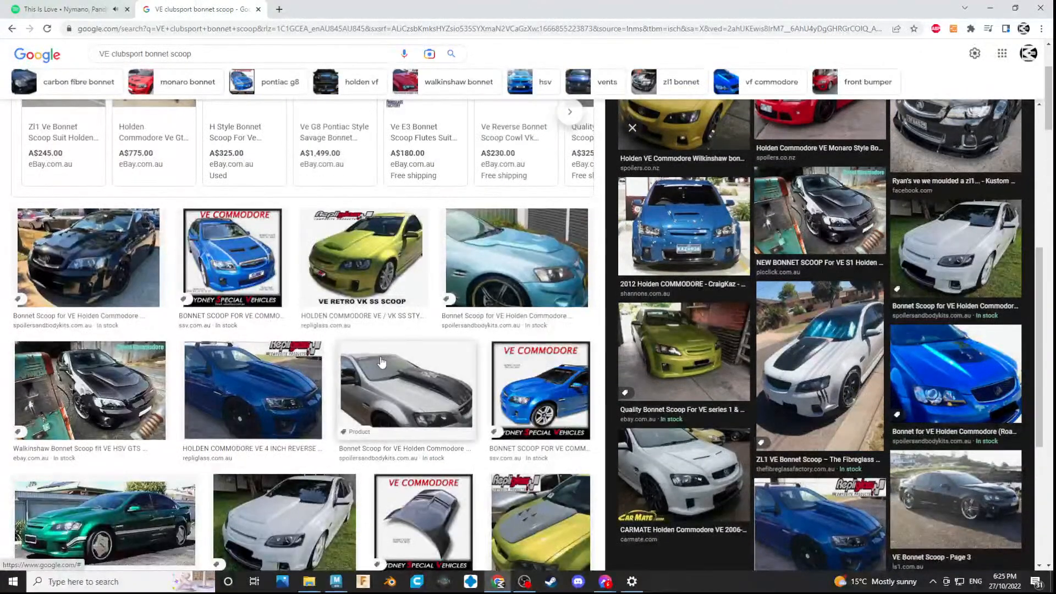
scroll(380, 361, up, 3)
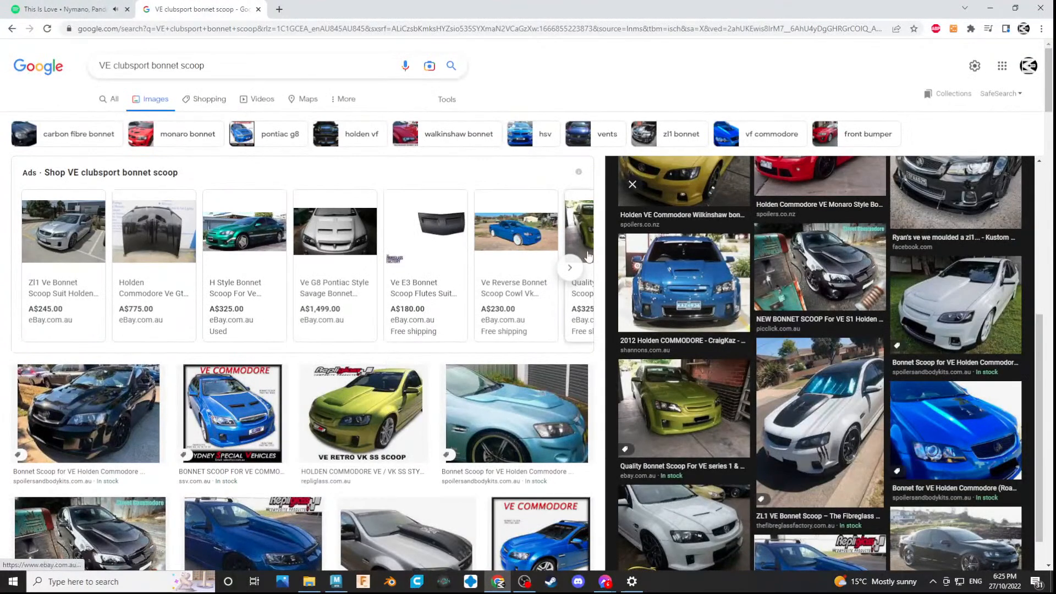
scroll(226, 376, down, 1)
scroll(226, 376, down, 2)
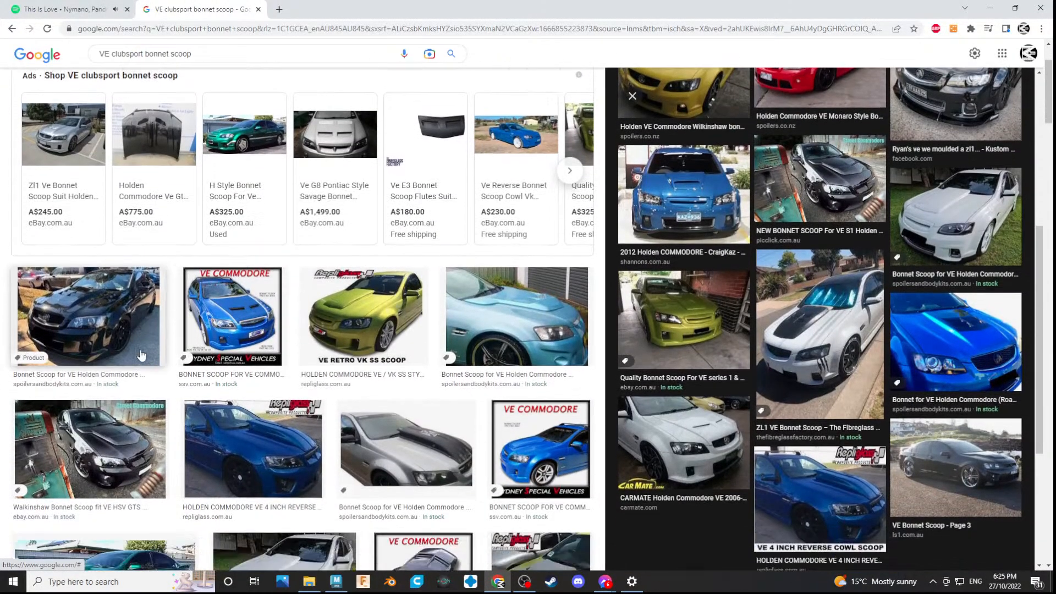
scroll(285, 336, down, 1)
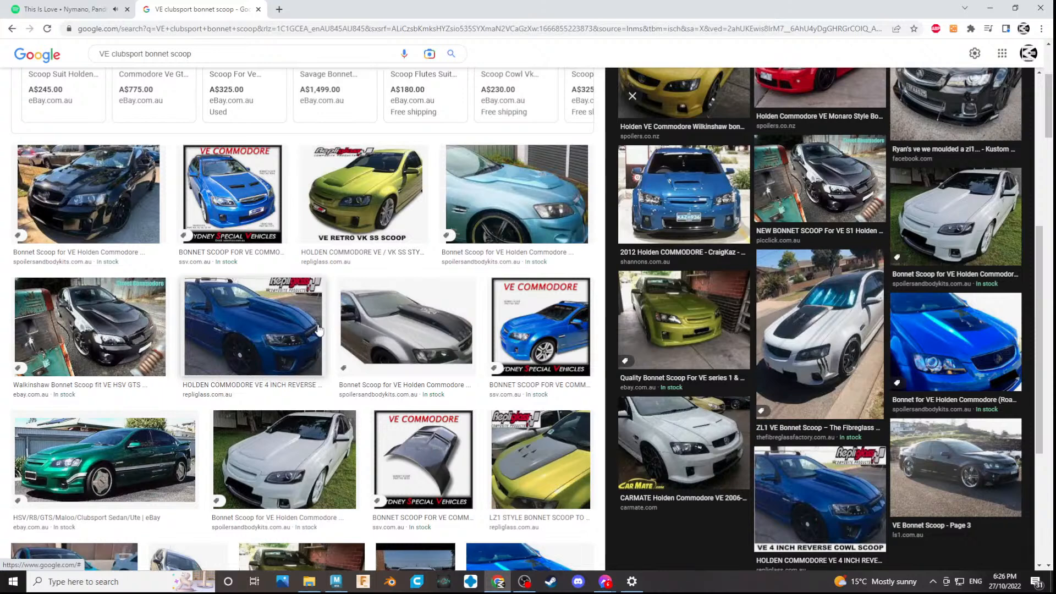
- Switch to Maya and compare the bonnet's side and front shape with the scoop photos in Chrome
key(alt+Tab)
scroll(347, 311, down, 3)
alt+drag(418, 321, 502, 308)
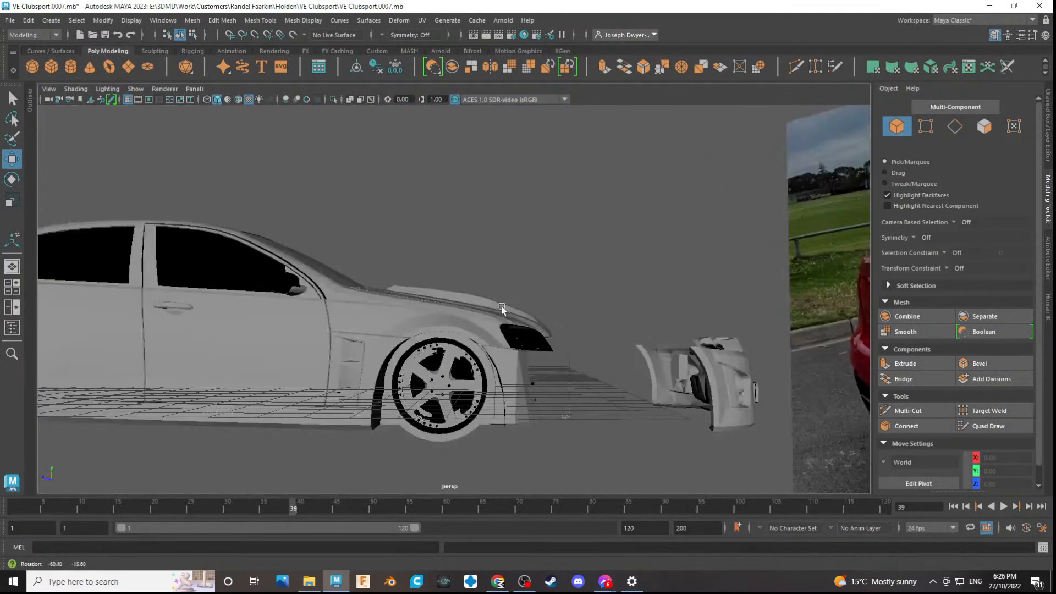
scroll(511, 317, up, 5)
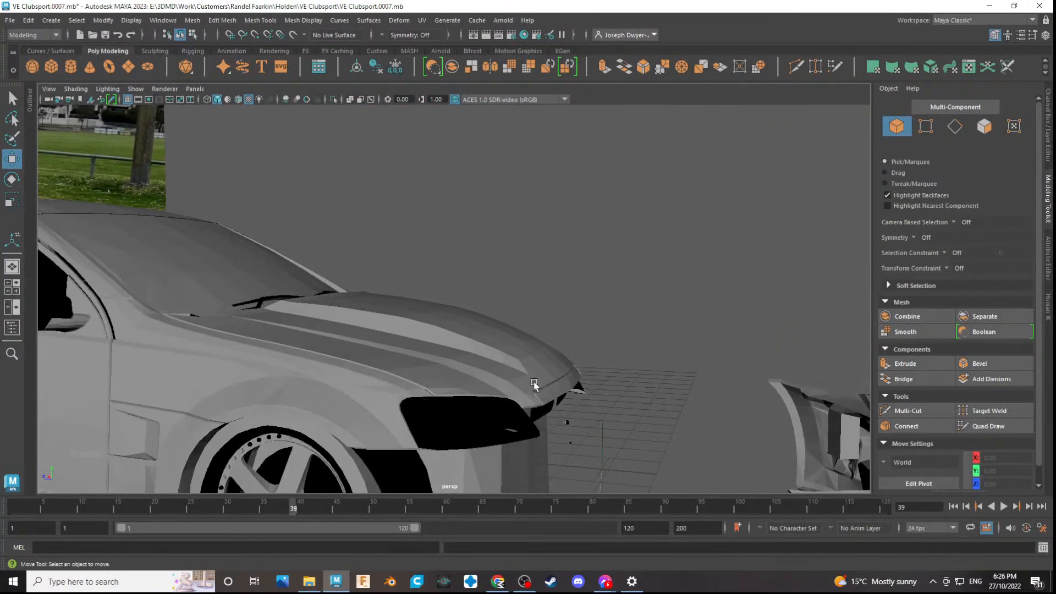
scroll(534, 385, down, 5)
key(alt+Tab)
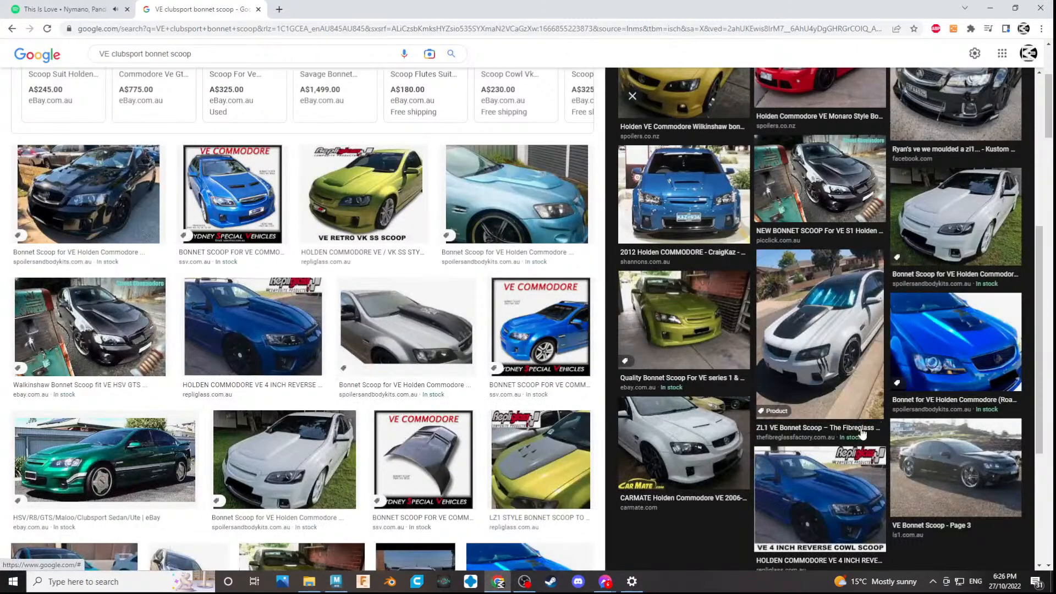
key(alt+Tab)
alt+drag(392, 322, 545, 378)
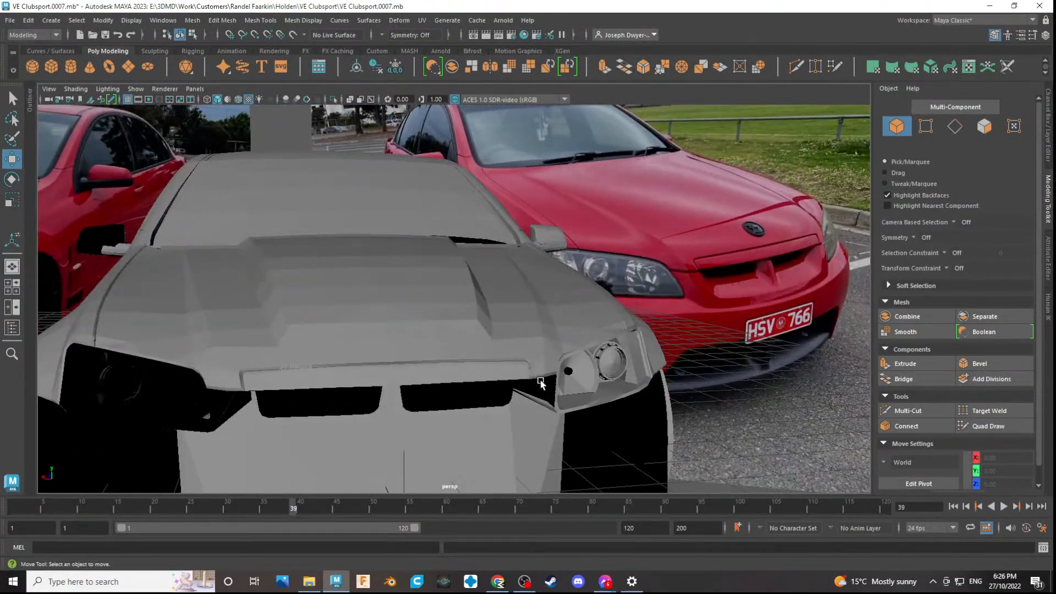
- Open the ZL1 VE bonnet scoop photo in Chrome, review its related images and close the preview
key(alt+Tab)
click(818, 312)
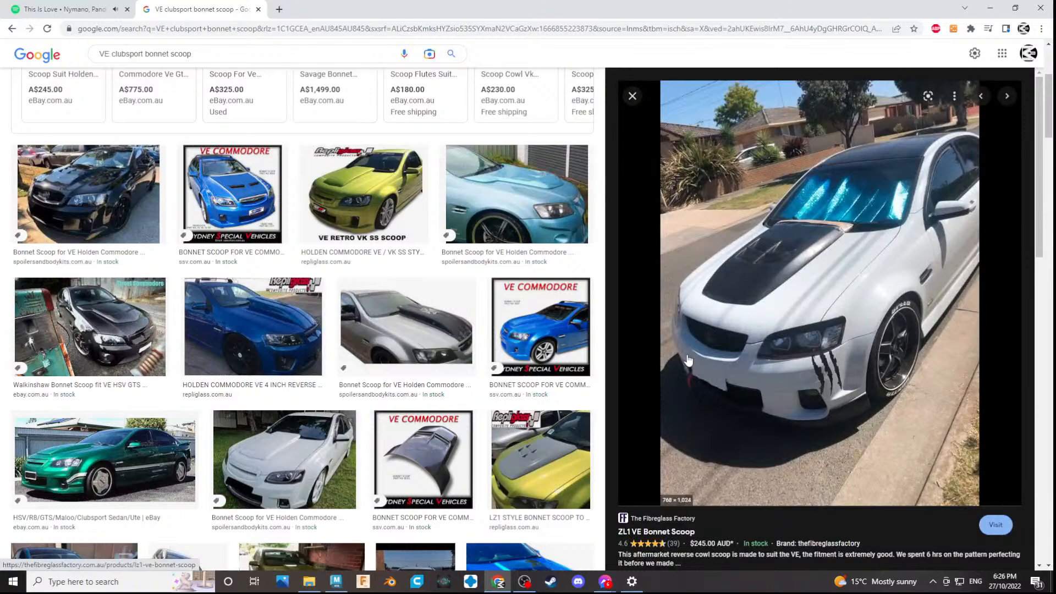
scroll(858, 280, down, 9)
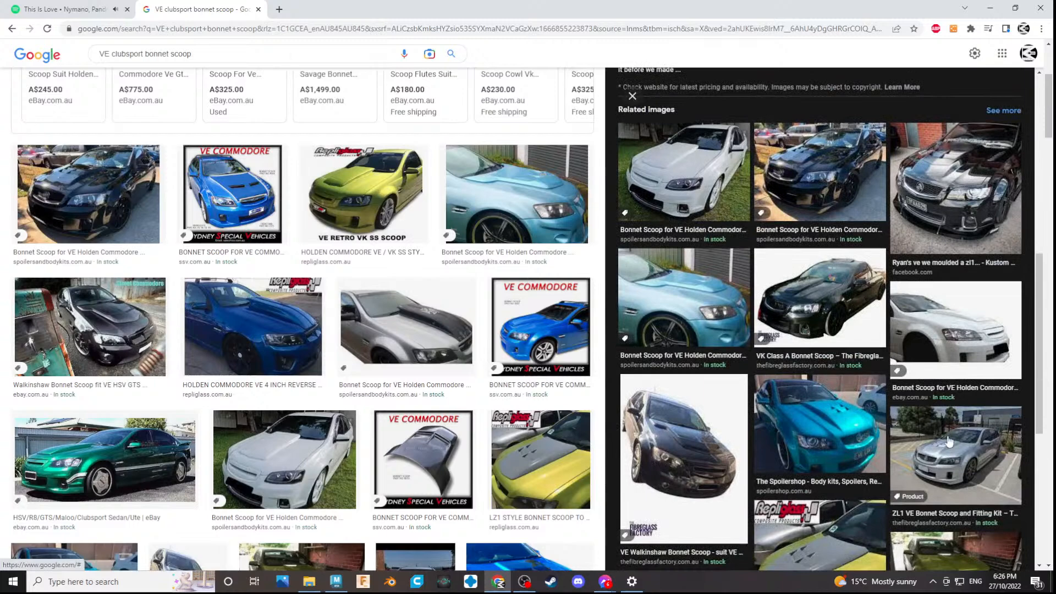
scroll(850, 366, up, 2)
scroll(850, 366, up, 5)
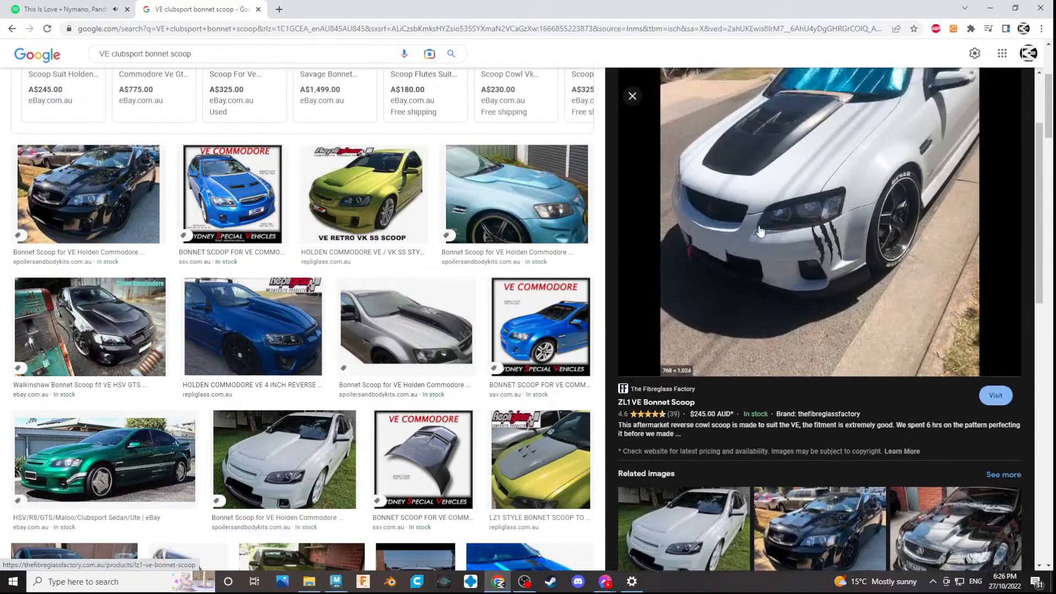
click(631, 96)
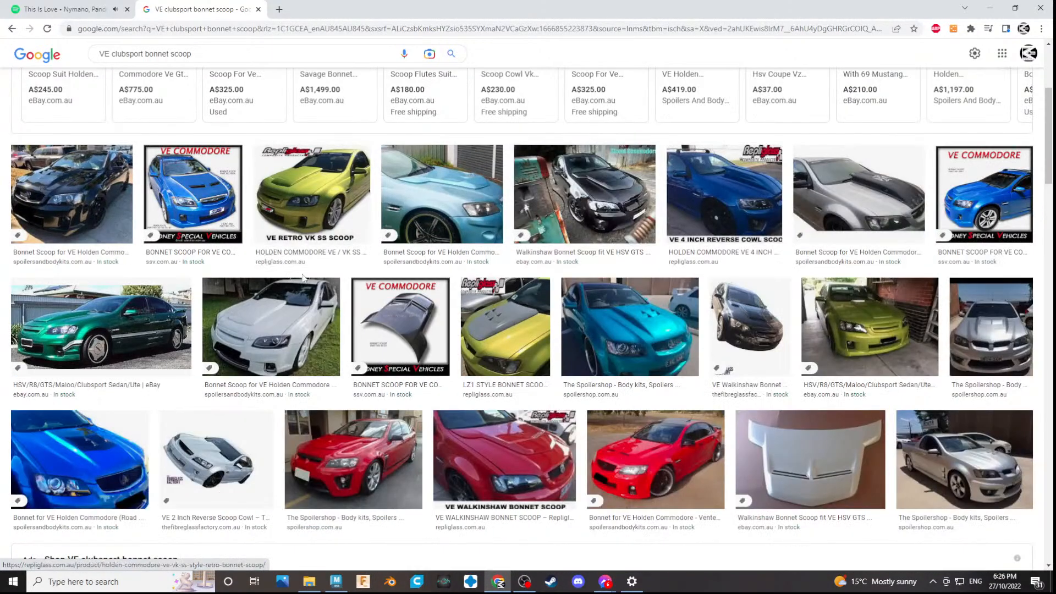
- Check the blue car's bonnet scoop photo in Media Viewer and return to Maya
key(alt+Tab)
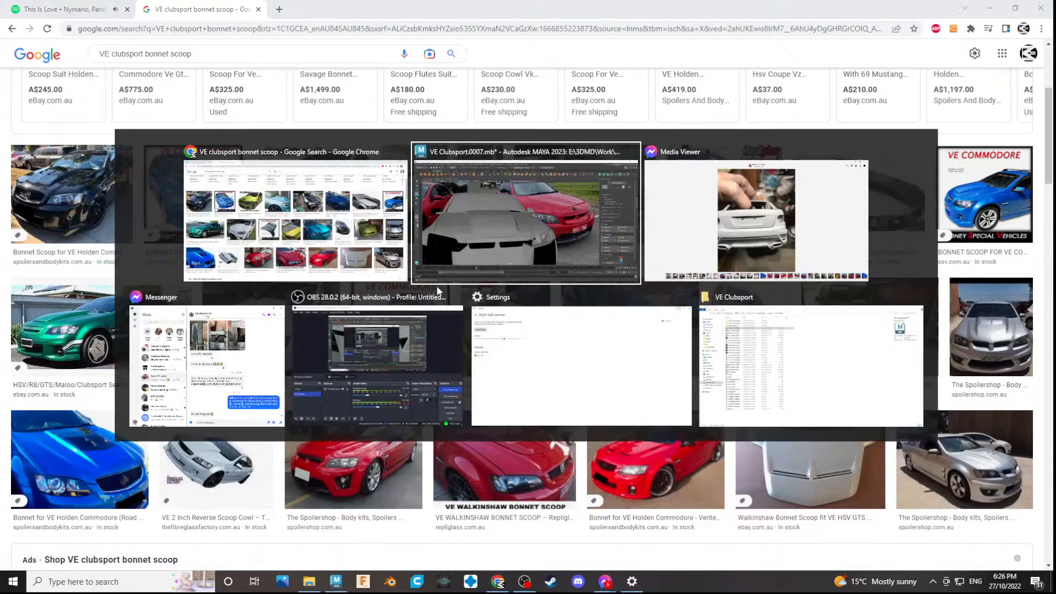
click(794, 259)
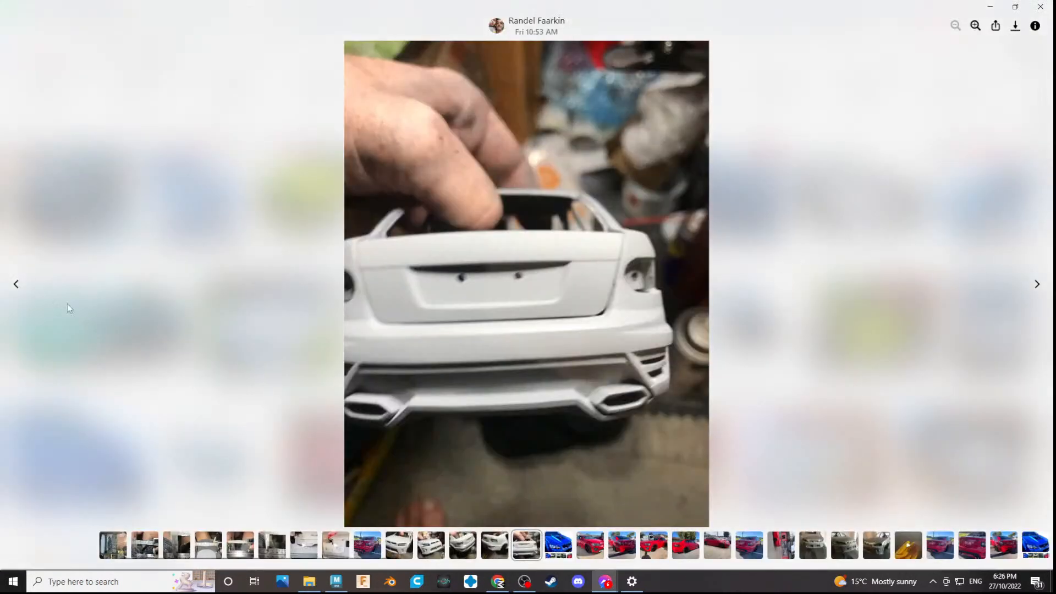
click(16, 284)
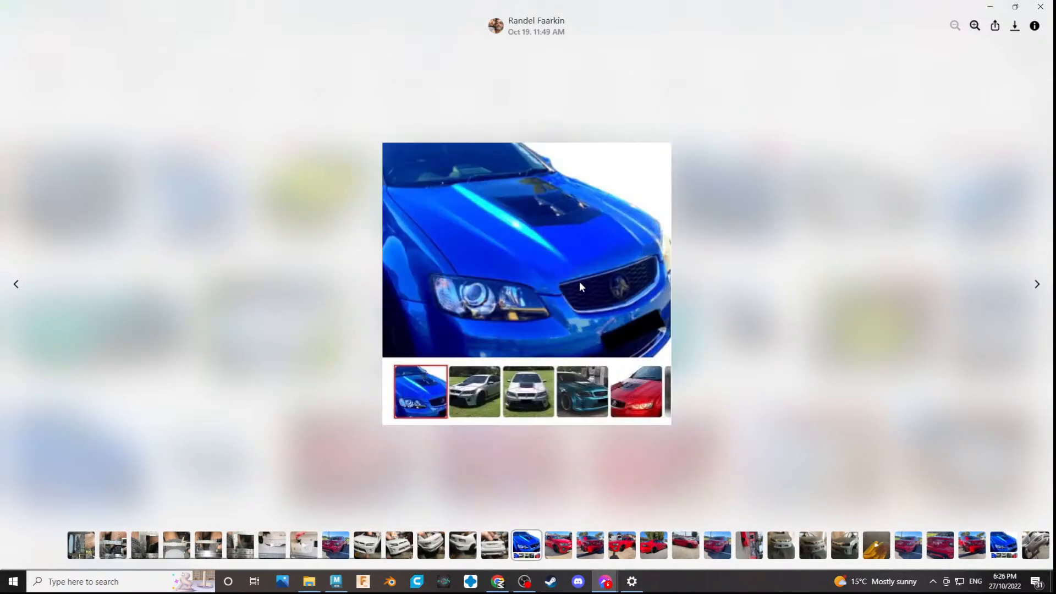
key(alt+Tab)
key(alt+Tab)
- Select the car body, examine the bonnet's profile from the side and switch to face selection
alt+drag(569, 344, 575, 385)
click(429, 380)
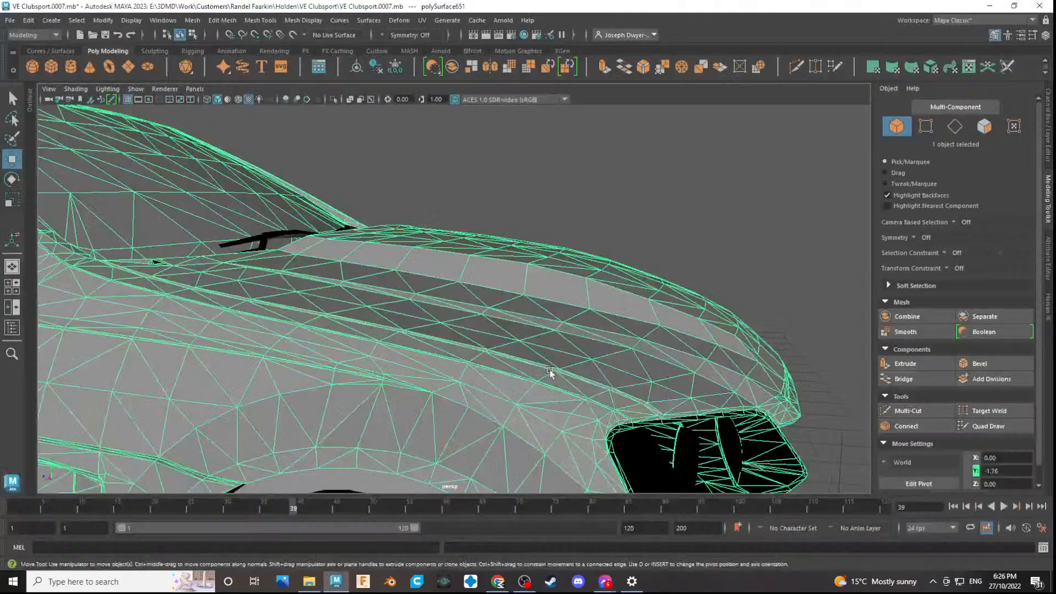
mouse_move(550, 370)
alt+mouse_down()
mouse_move(518, 365)
mouse_move(537, 364)
alt+mouse_up()
scroll(592, 353, up, 2)
alt+middle_drag(592, 352, 453, 389)
alt+drag(453, 387, 565, 382)
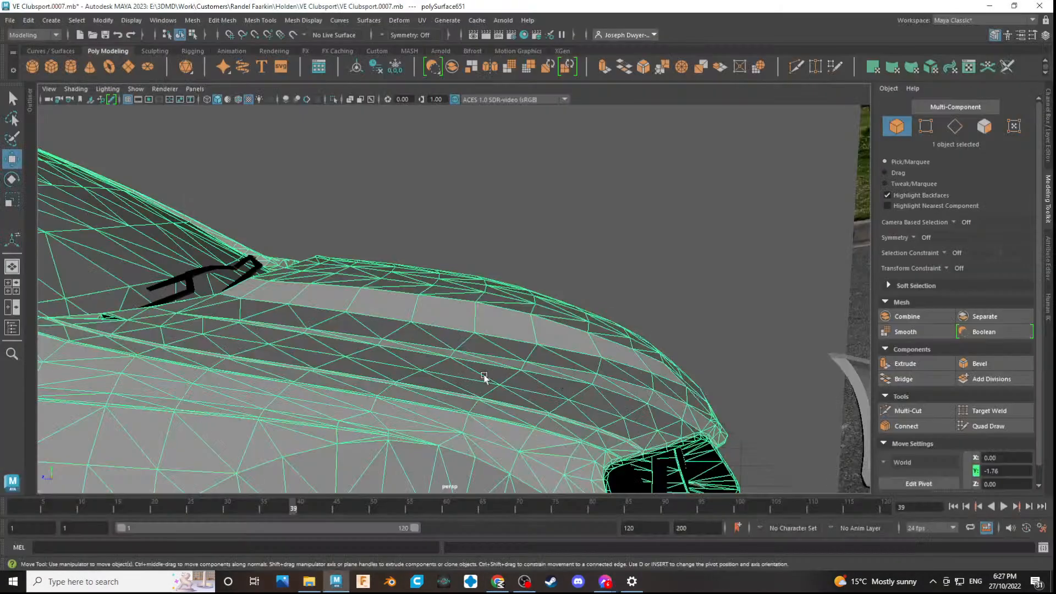
mouse_move(484, 377)
alt+mouse_down()
mouse_move(472, 377)
mouse_move(481, 374)
alt+mouse_up()
key(F11)
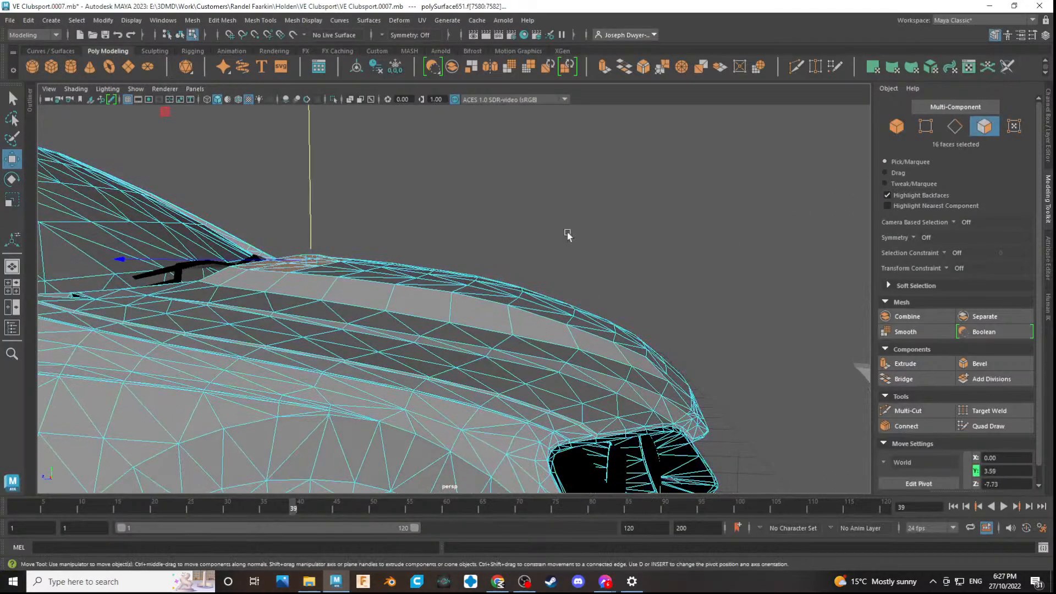
- Select eight faces in a row across the middle of the bonnet and adjust their height to about Y 3.44
alt+drag(705, 204, 431, 290)
click(353, 363)
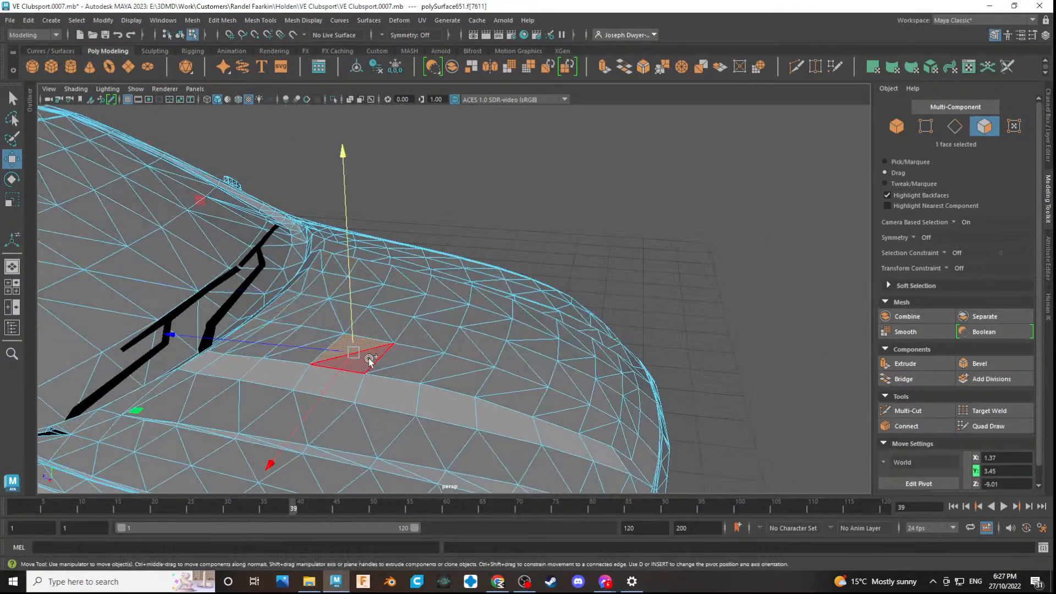
mouse_move(377, 333)
mouse_down()
mouse_move(435, 253)
mouse_move(401, 236)
mouse_up()
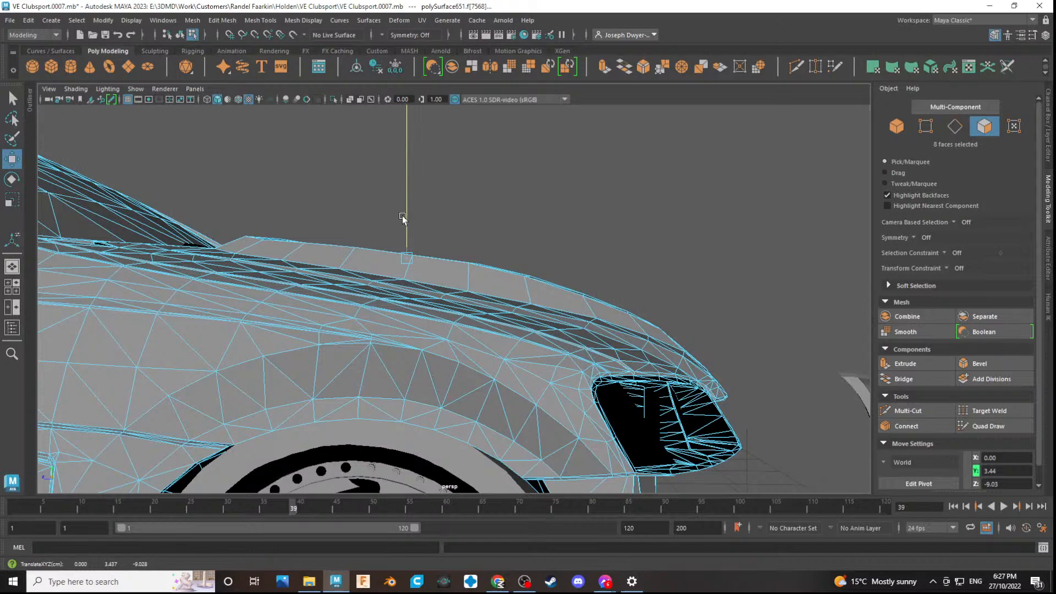
alt+drag(405, 220, 479, 236)
drag(478, 237, 575, 244)
alt+drag(665, 295, 643, 289)
- Select eight edges across the front part of the bonnet and raise them to about Y 3.04
click(955, 126)
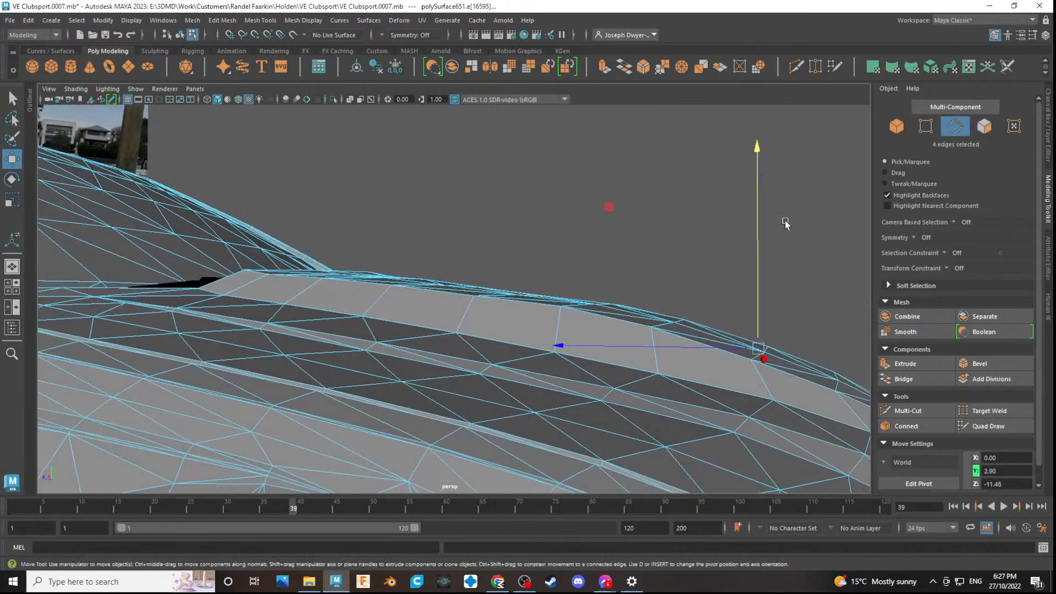
alt+drag(641, 295, 655, 343)
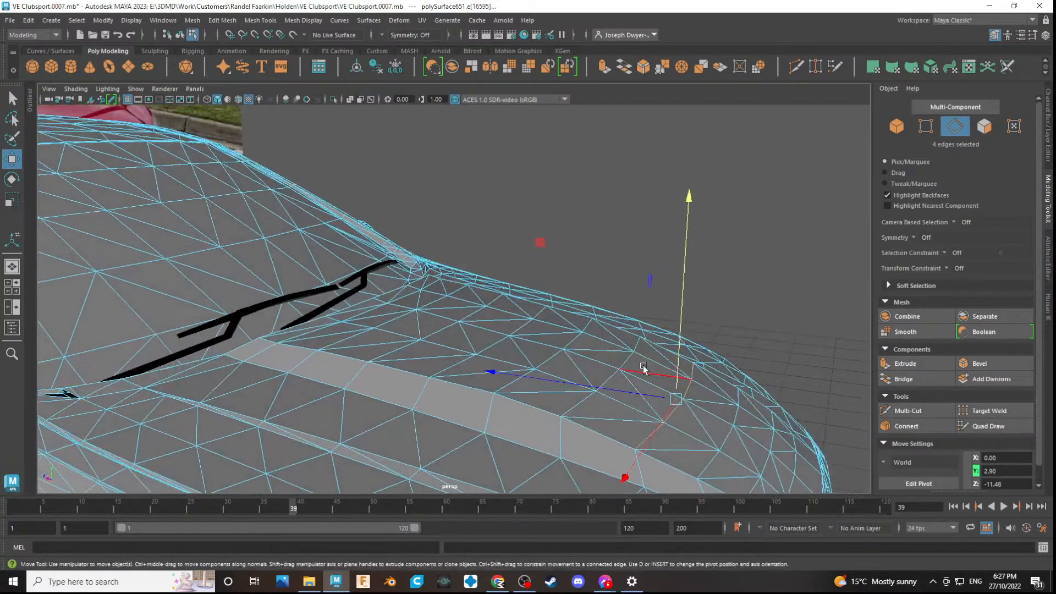
shift+click(631, 352)
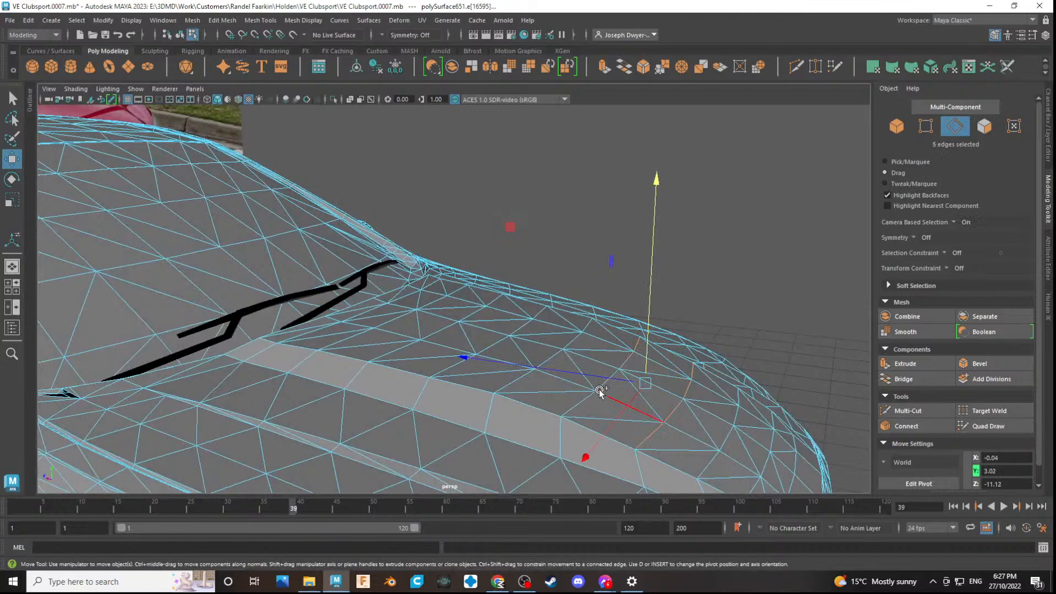
shift+double_click(584, 399)
alt+drag(674, 409, 695, 365)
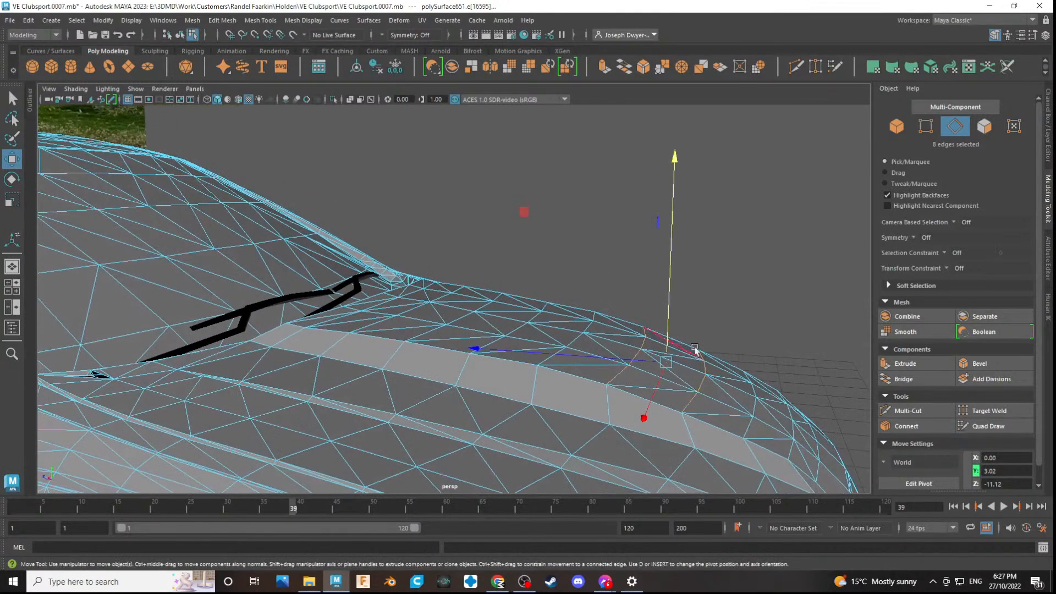
alt+drag(674, 314, 622, 380)
- Check the reference photos in Media Viewer, then open the turquoise car's bonnet photo from the Chrome image results
key(alt+Tab)
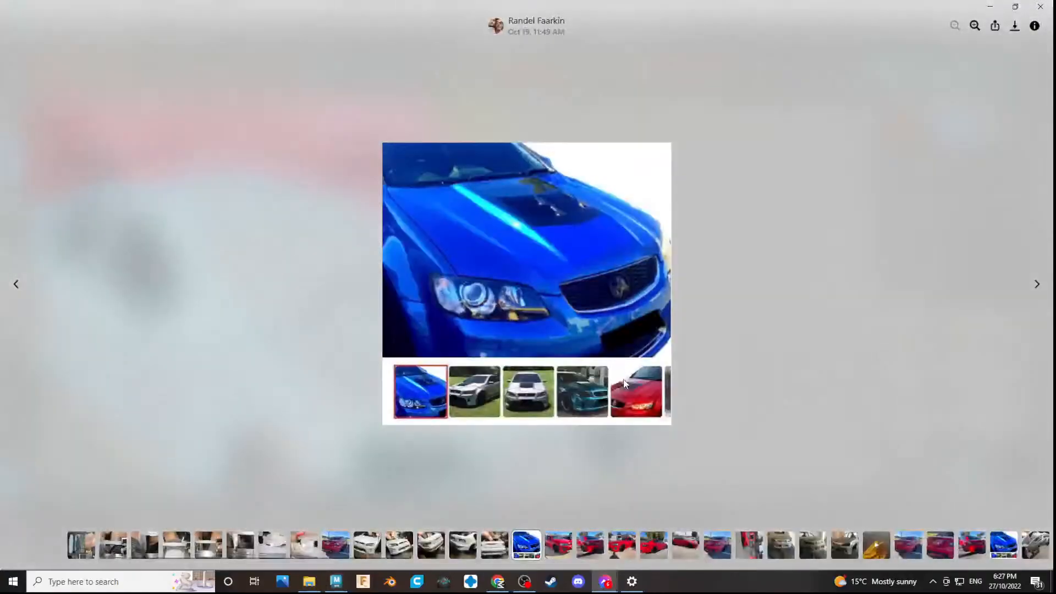
click(15, 292)
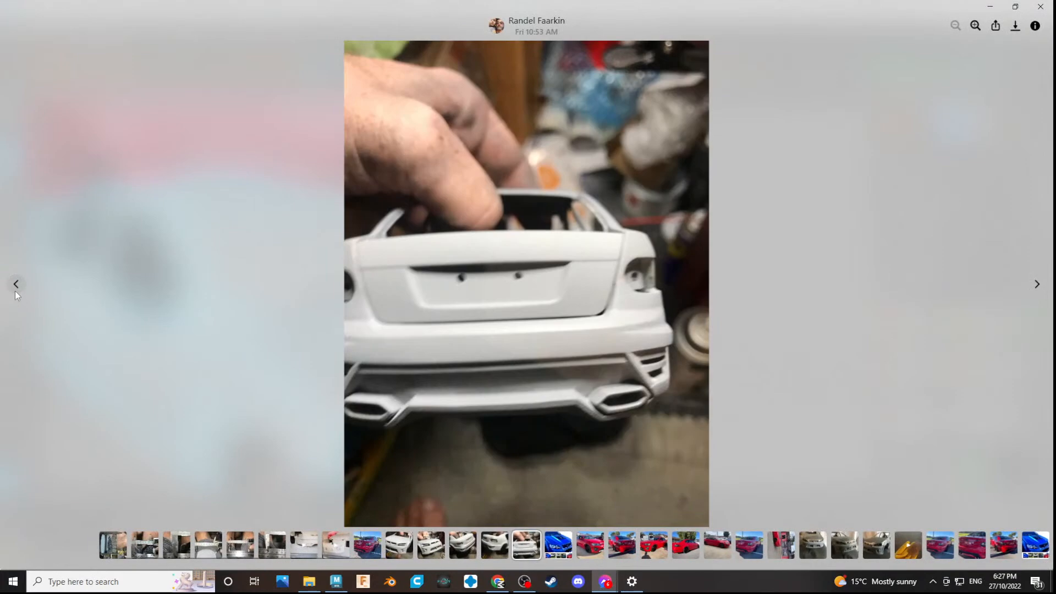
key(alt+Tab)
key(Tab)
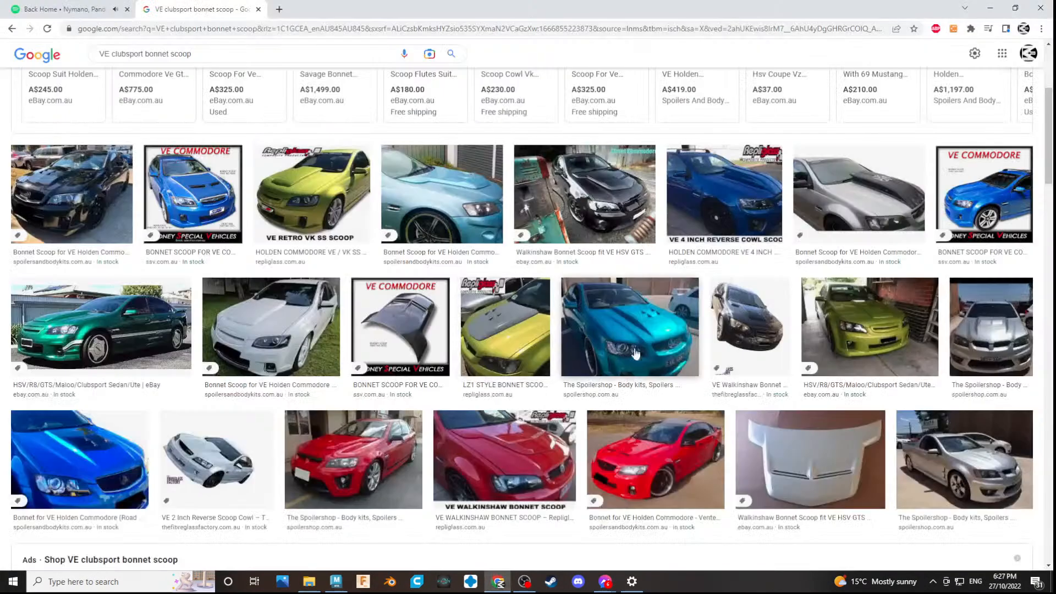
click(696, 363)
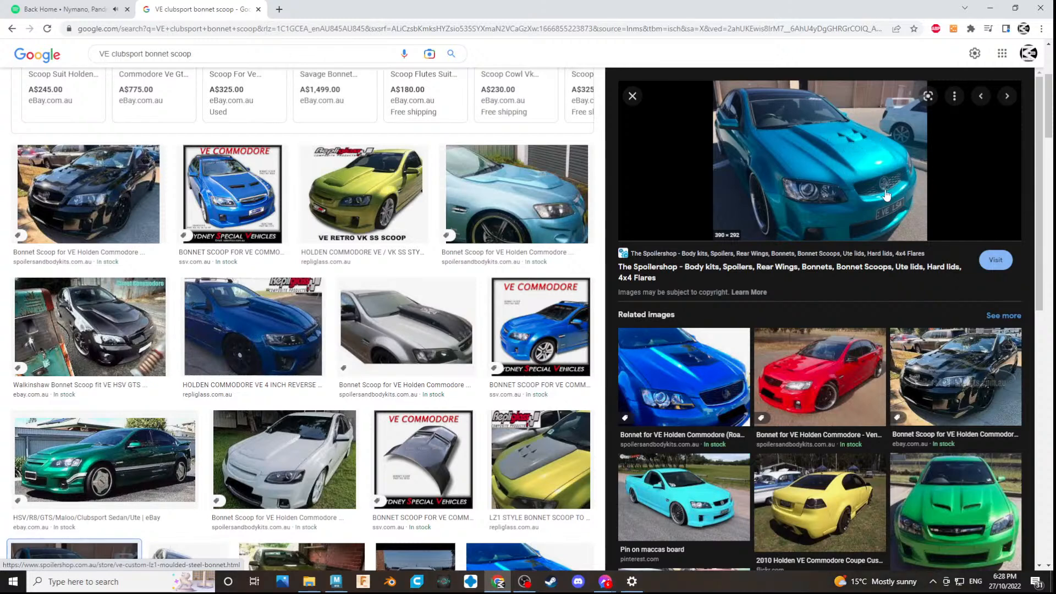
- Return to Maya, switch to object selection and deselect the car body to show it without wireframe
key(alt+Tab)
key(alt+Tab)
key(alt+Tab)
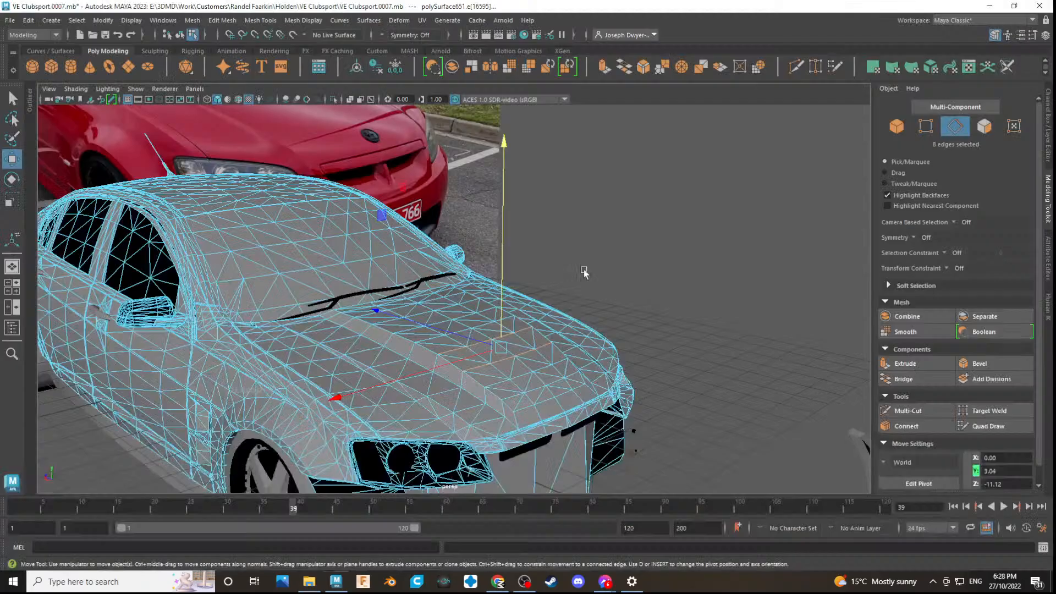
alt+drag(604, 272, 644, 283)
click(896, 125)
click(649, 282)
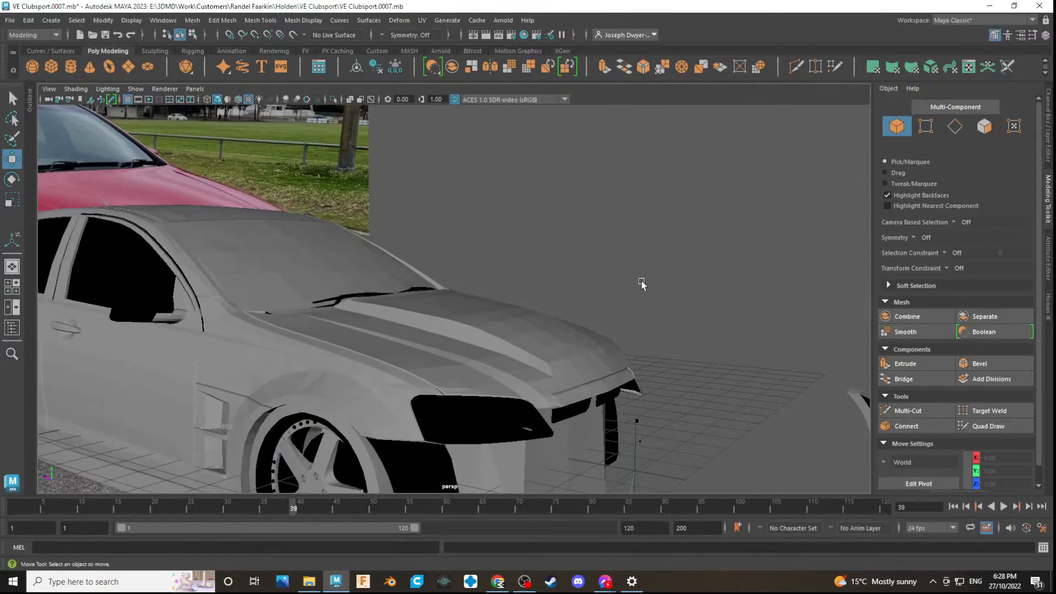
- Compare the shaded bonnet in Maya with the turquoise car photo in Chrome
key(alt+Tab)
key(alt+Tab)
key(alt+Tab)
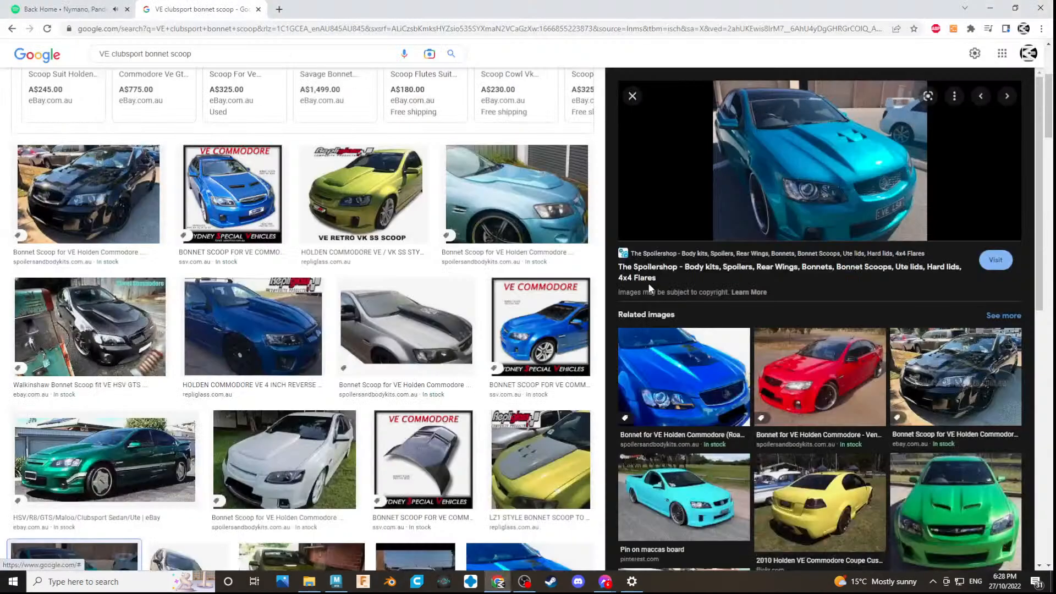
key(alt+Tab)
key(alt+Tab)
alt+drag(655, 288, 593, 344)
key(alt+Tab)
key(alt+Tab)
key(alt+Tab)
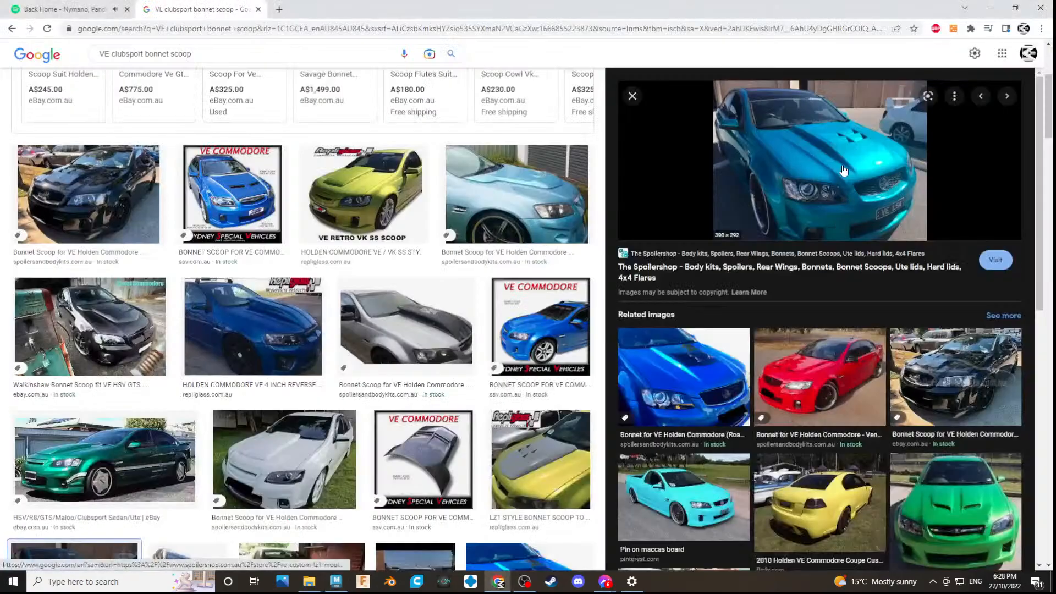
- Open the turquoise car photo in a new browser tab and zoom the page to 200%
right_click(843, 166)
click(897, 268)
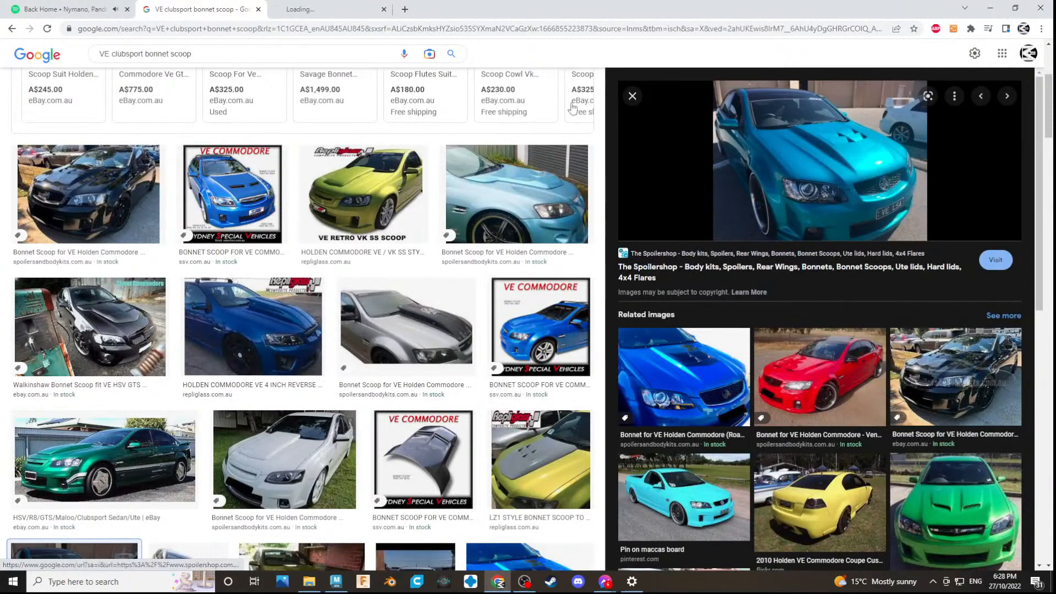
key(ctrl+Tab)
click(1041, 28)
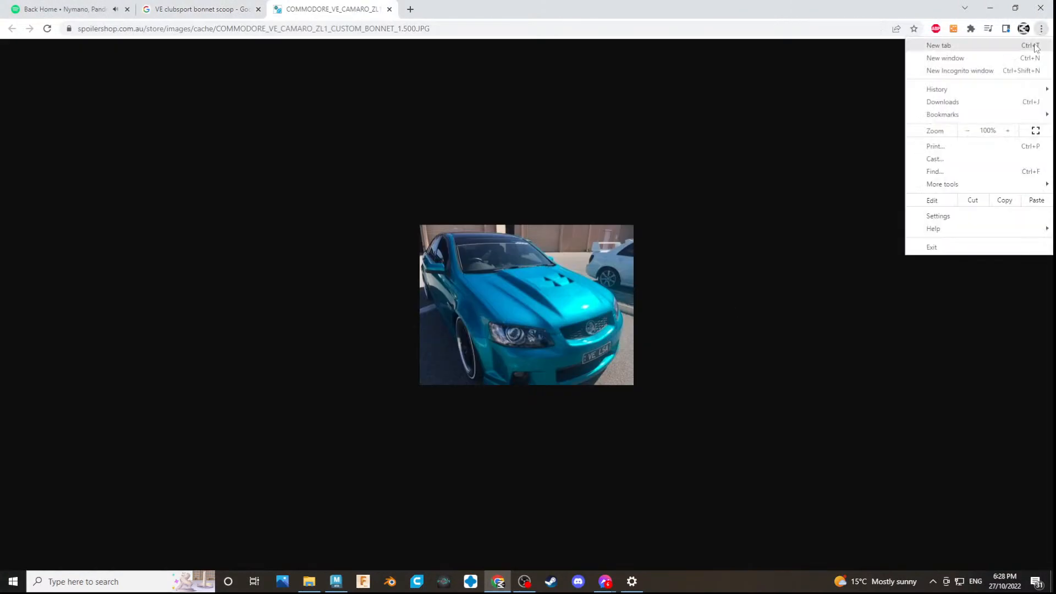
click(1005, 131)
click(1005, 131)
click(1006, 131)
click(1006, 131)
click(1006, 131)
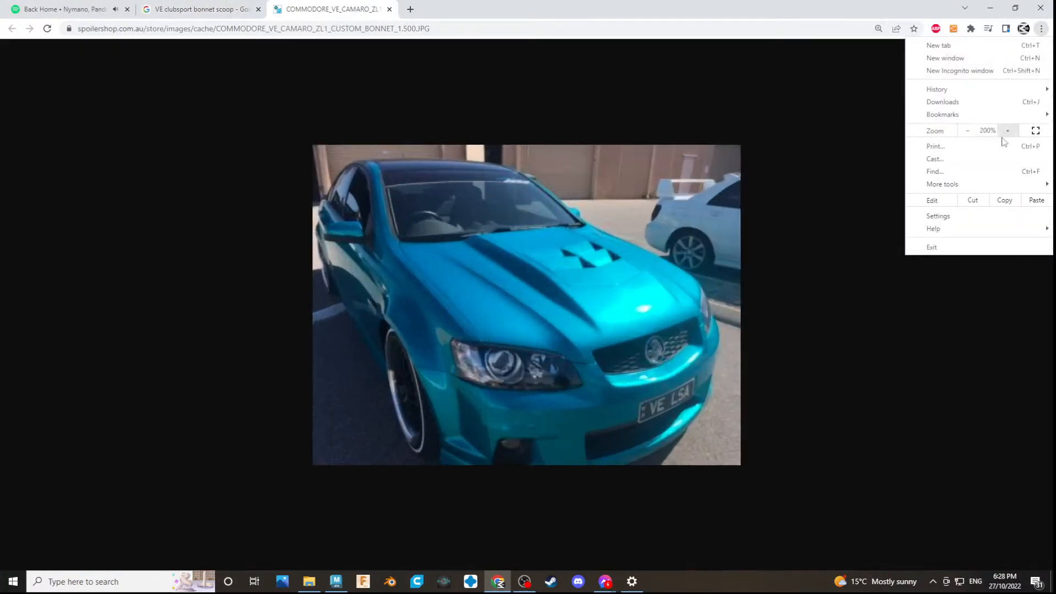
- Examine the model's bonnet in Maya against the enlarged turquoise car photo from a matching viewing angle
key(alt+Tab)
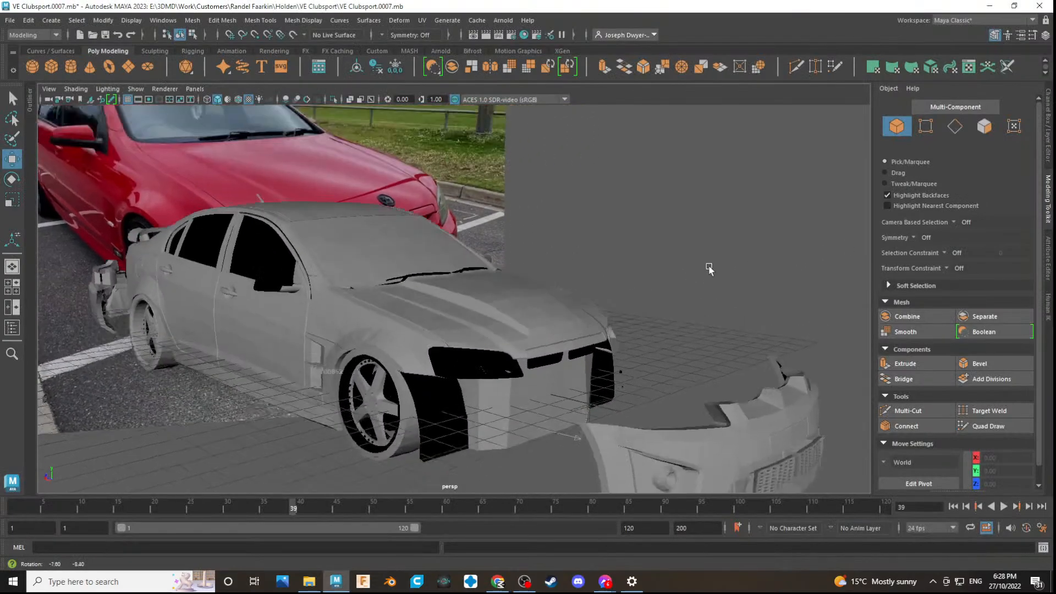
key(alt+Tab)
key(alt+Tab)
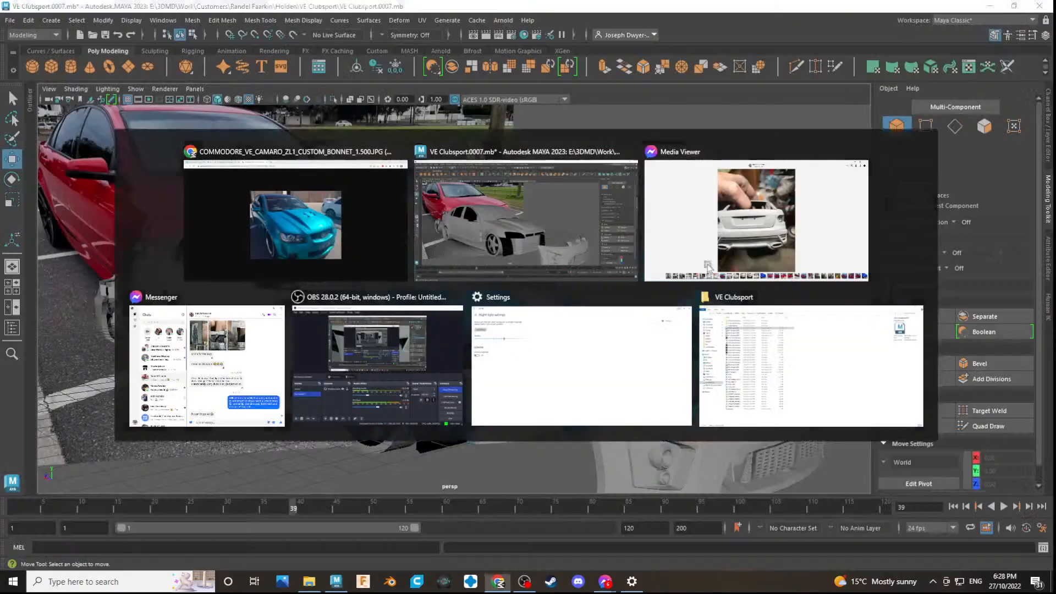
key(alt+Tab)
drag(636, 315, 637, 308)
key(alt+Tab)
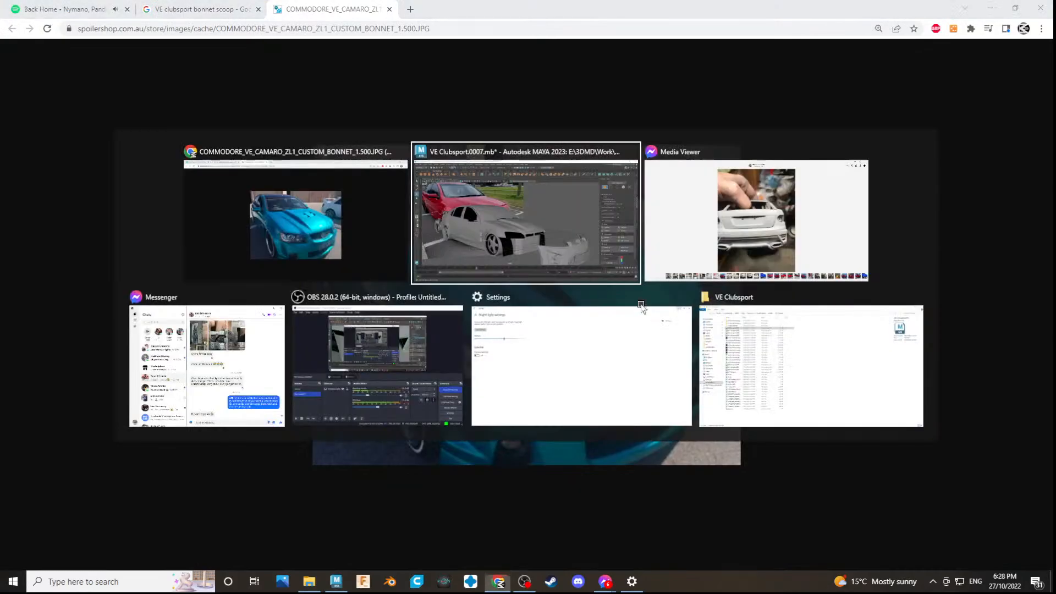
key(alt+Tab)
key(alt+Tab)
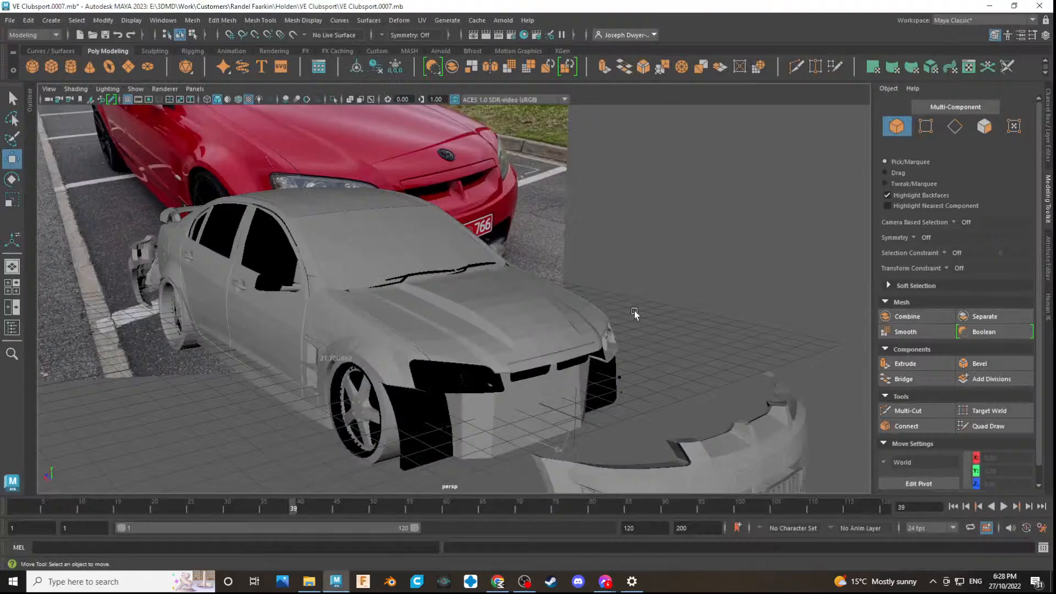
scroll(557, 306, up, 3)
key(alt+Tab)
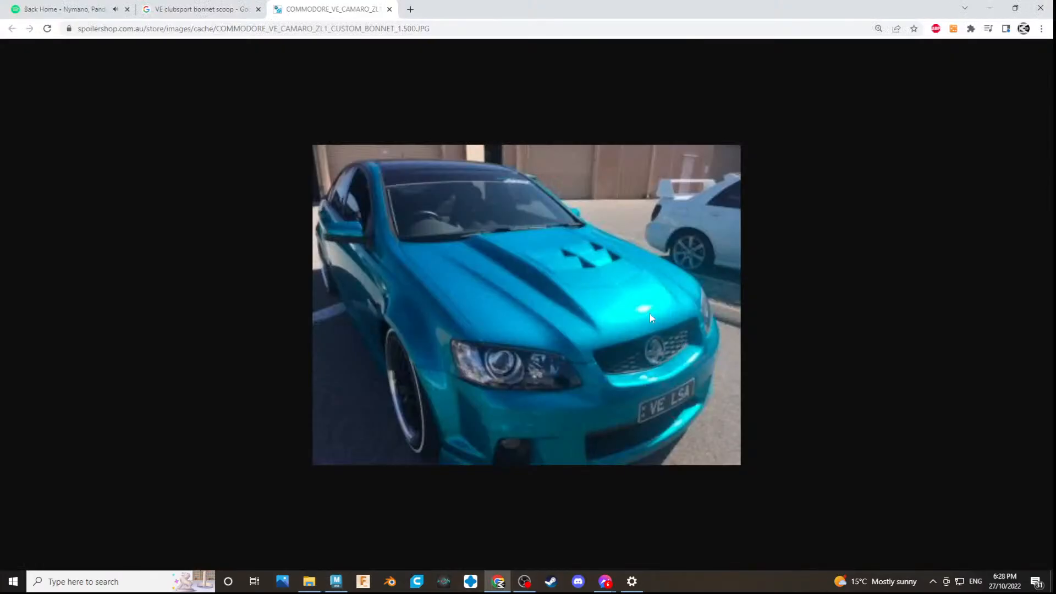
key(alt+Tab)
scroll(610, 322, up, 4)
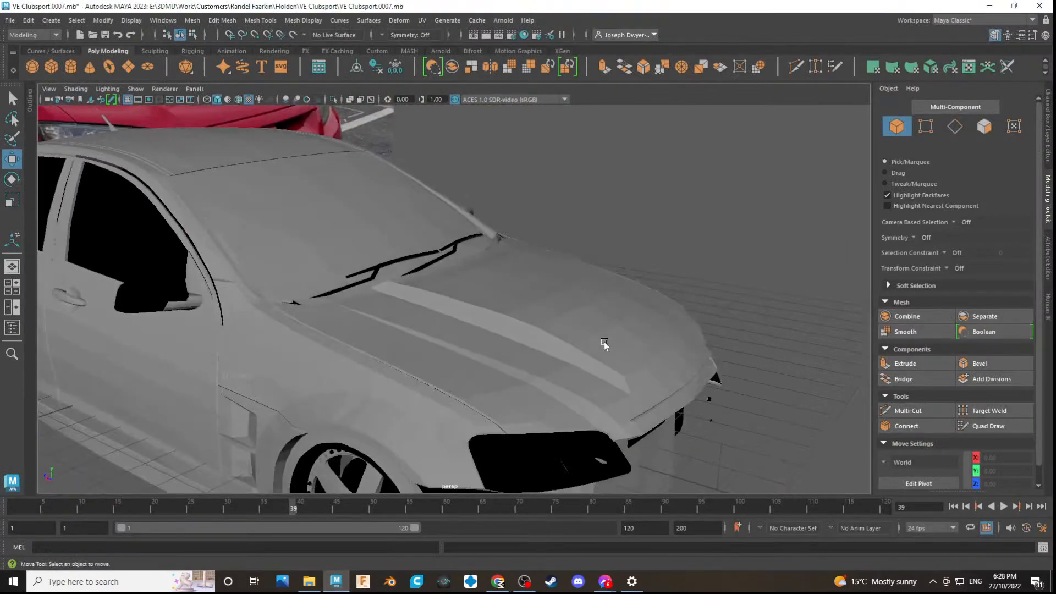
- Select four edges in a row along the bonnet's front and move them to about Y 2.11, Z -12.88
click(674, 356)
alt+drag(674, 355, 872, 193)
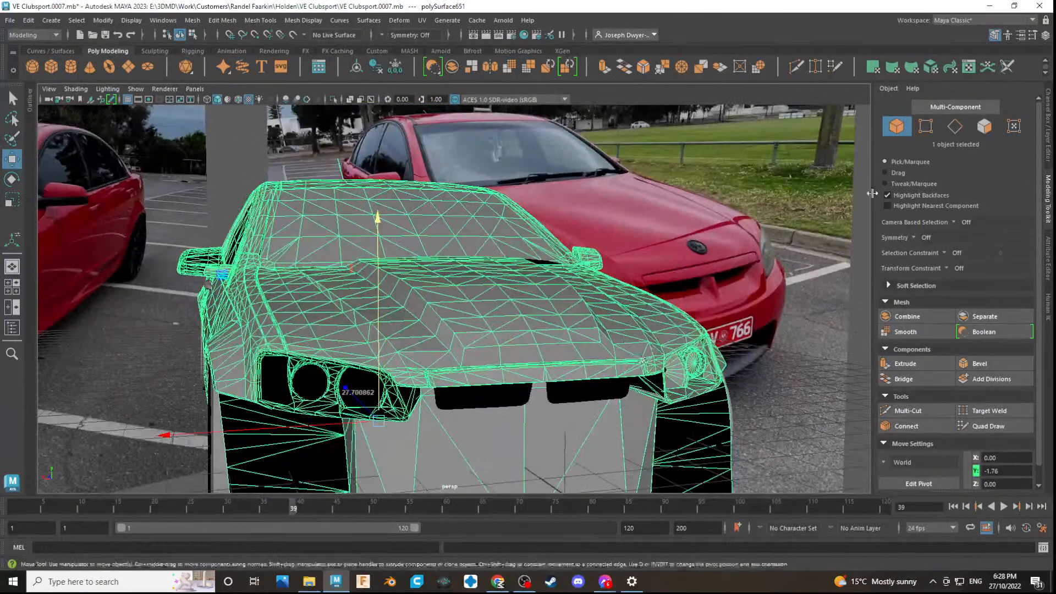
click(955, 127)
alt+middle_drag(523, 373, 478, 291)
scroll(477, 291, up, 3)
shift+click(470, 258)
shift+click(527, 258)
shift+click(575, 256)
alt+drag(587, 288, 656, 307)
scroll(655, 306, up, 5)
alt+middle_drag(655, 307, 406, 236)
drag(550, 176, 566, 179)
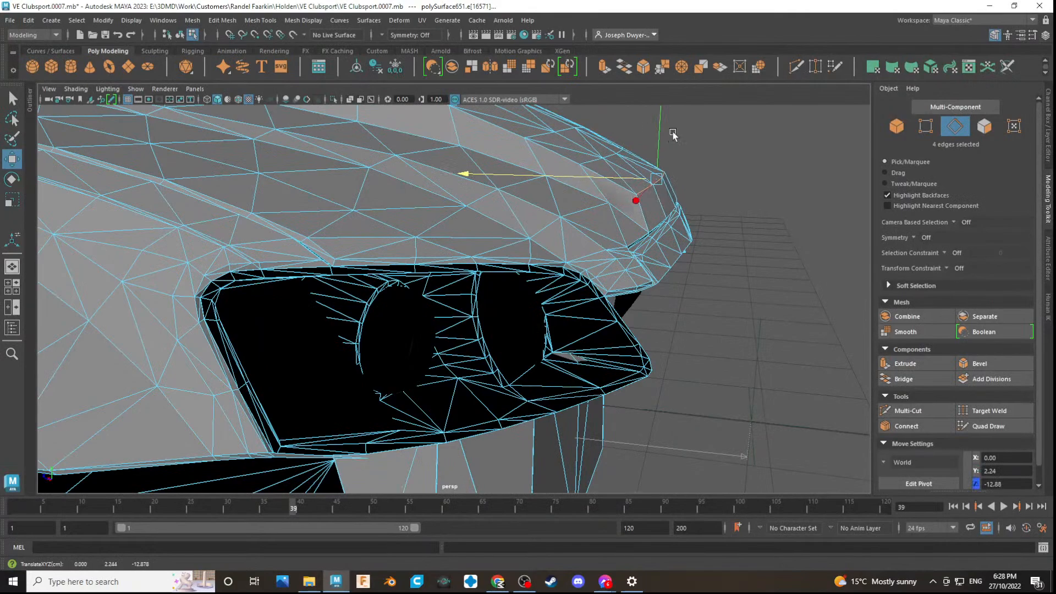
drag(660, 141, 522, 346)
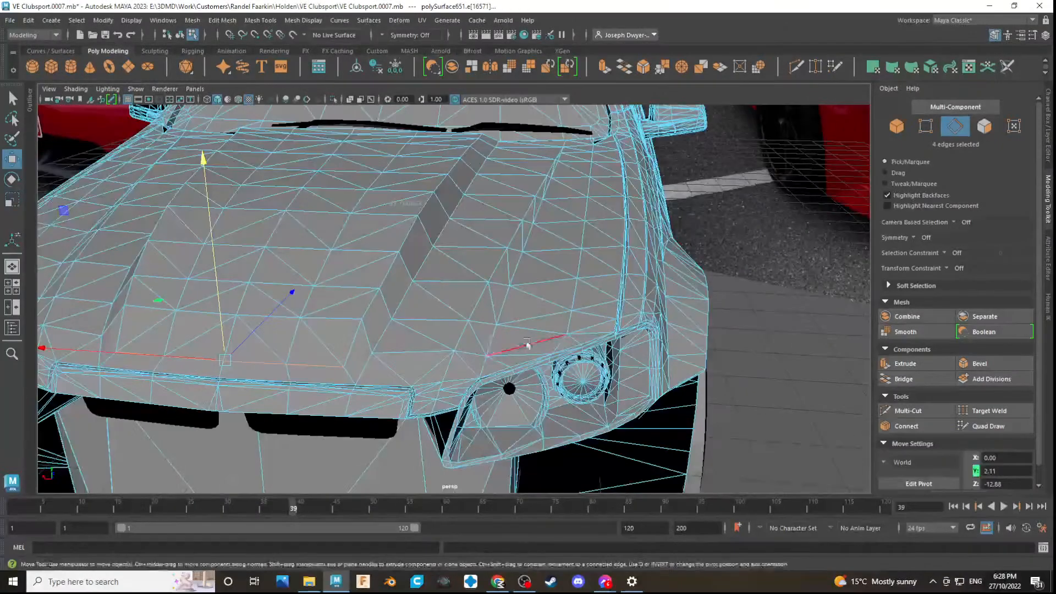
- Cut edges at the front corners of the bonnet's raised section with Multi-Cut
click(943, 413)
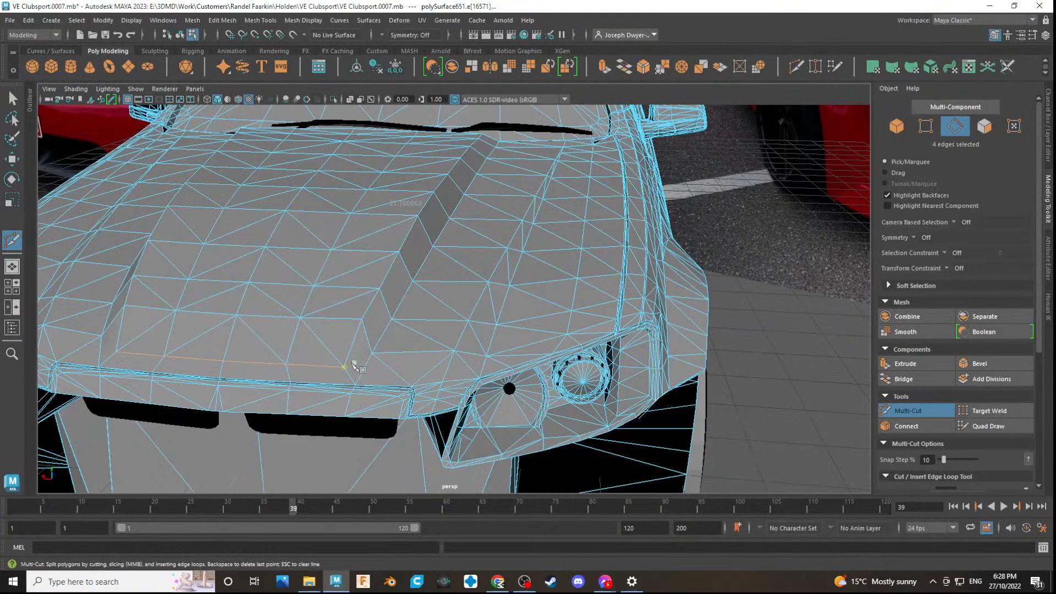
click(372, 354)
right_click(386, 349)
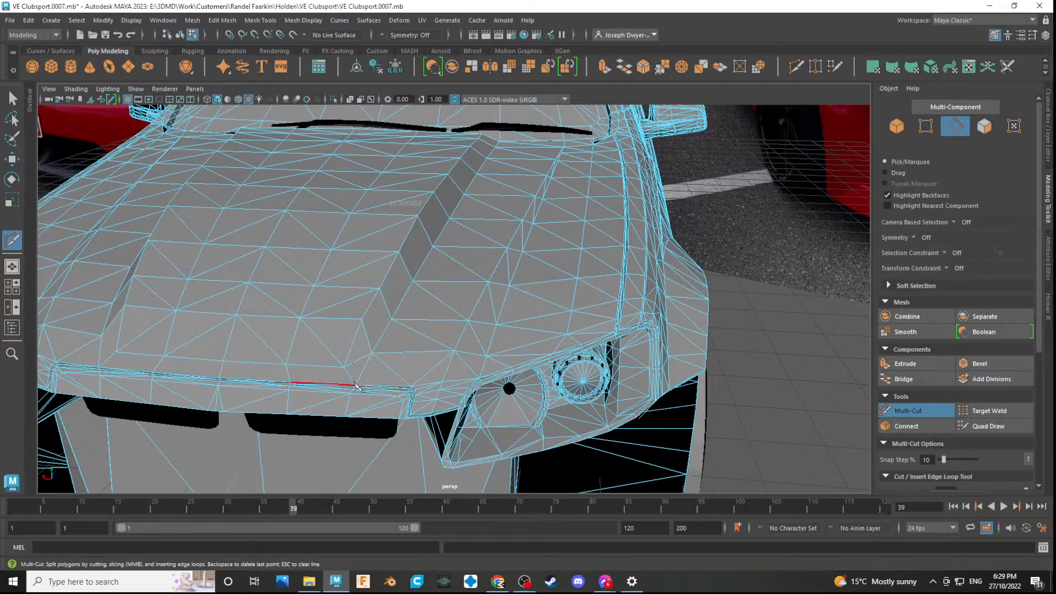
click(908, 411)
alt+drag(605, 379, 337, 337)
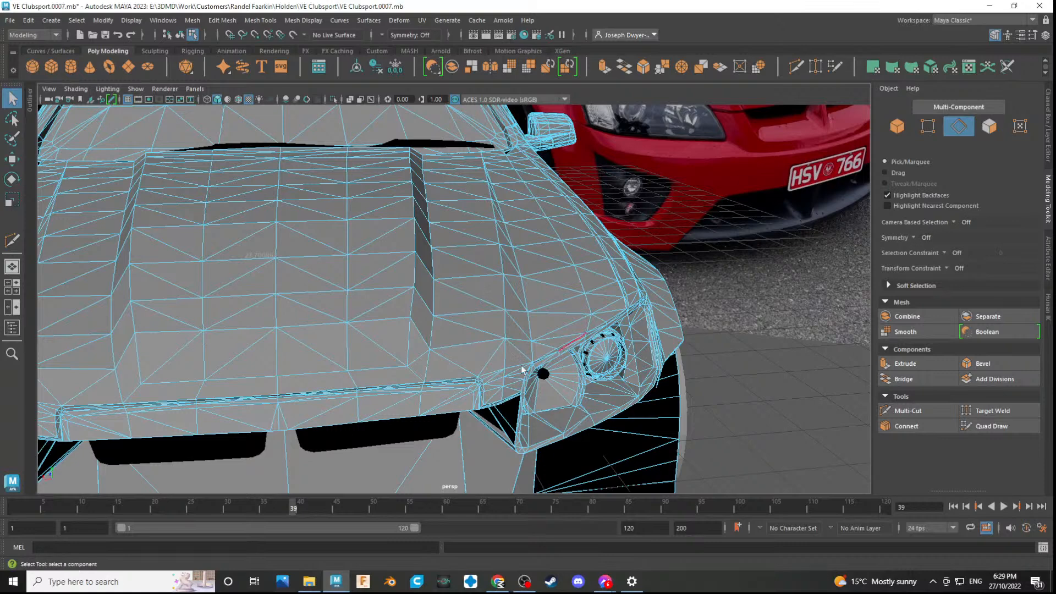
click(908, 411)
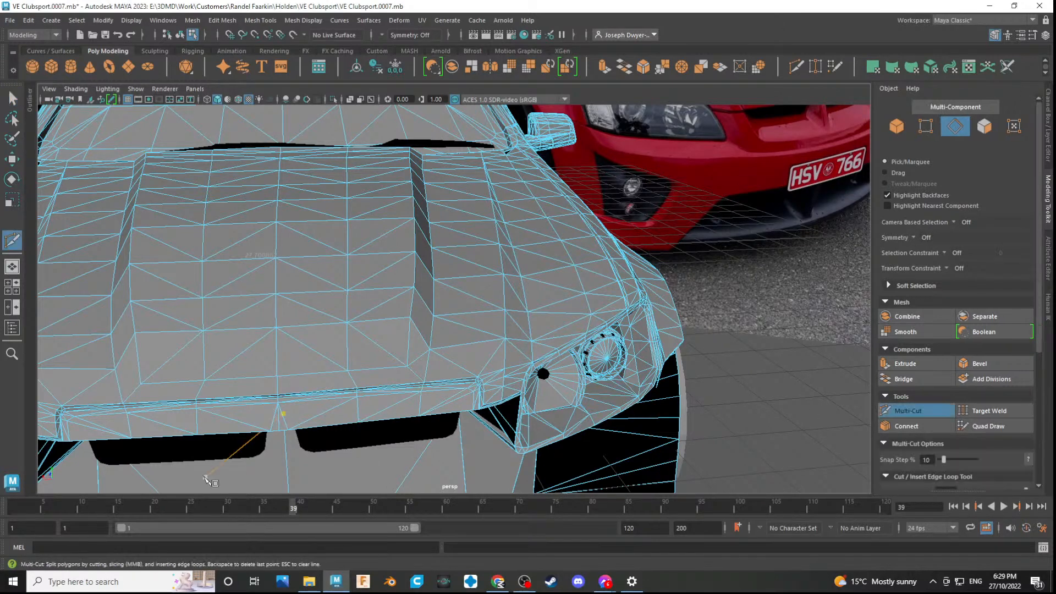
click(140, 384)
- Set the modelling symmetry to World X and return to the Select tool
click(924, 237)
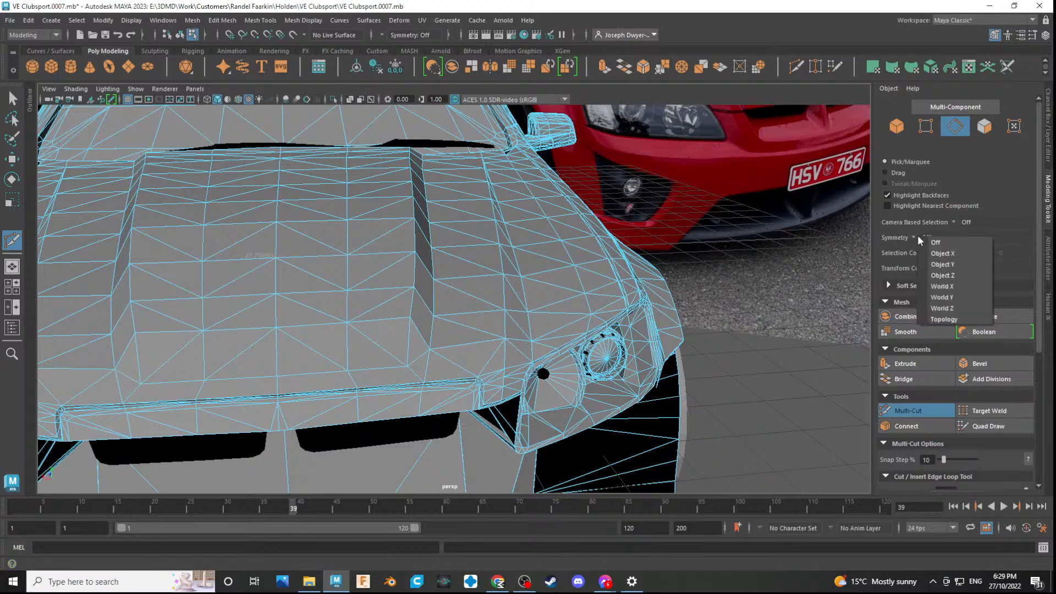
click(952, 290)
key(q)
alt+drag(407, 379, 513, 369)
scroll(509, 373, up, 4)
- Check the enlarged turquoise car photo against the model, then open the blue VE Commodore bonnet photo in the image results
key(alt+Tab)
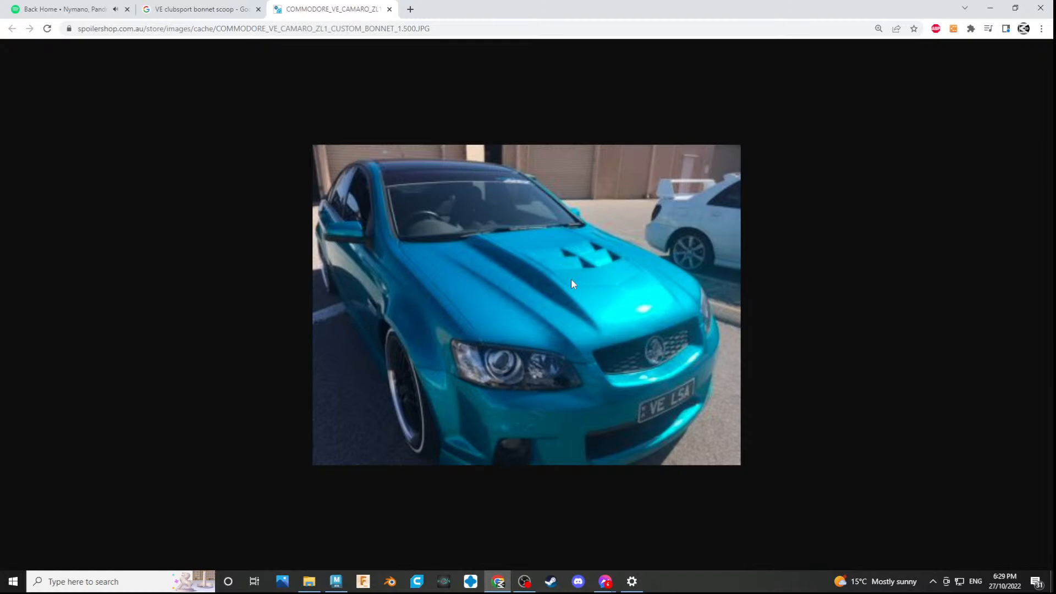
key(alt+Tab)
alt+drag(450, 325, 436, 315)
key(alt+Tab)
click(198, 9)
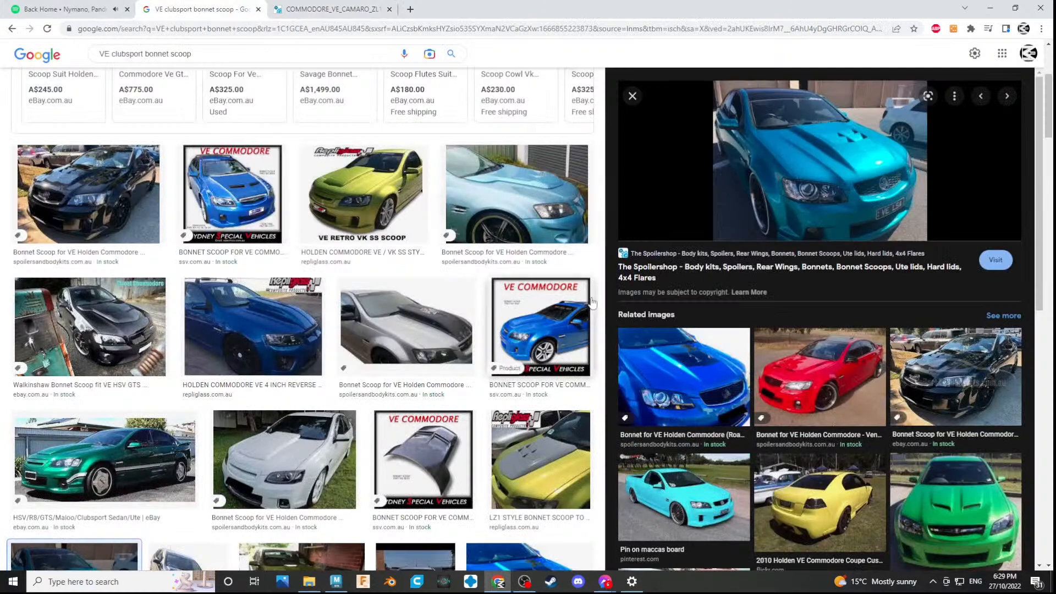
click(695, 368)
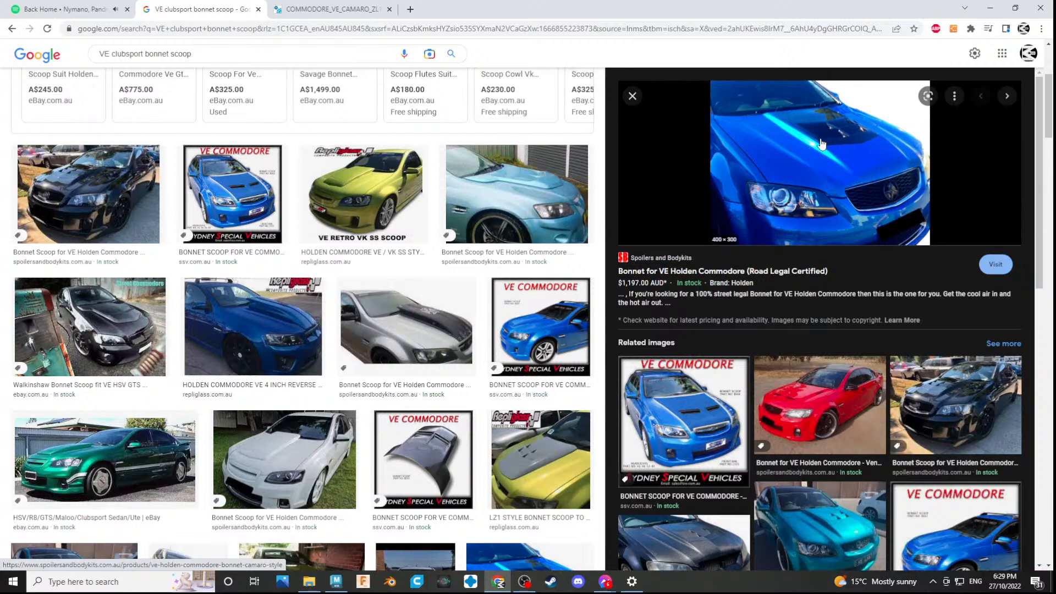
- Compare the bonnet mesh in Maya with the blue VE Commodore bonnet photo
key(alt+Tab)
alt+drag(539, 320, 405, 302)
scroll(394, 341, up, 5)
key(alt+Tab)
key(alt+Tab)
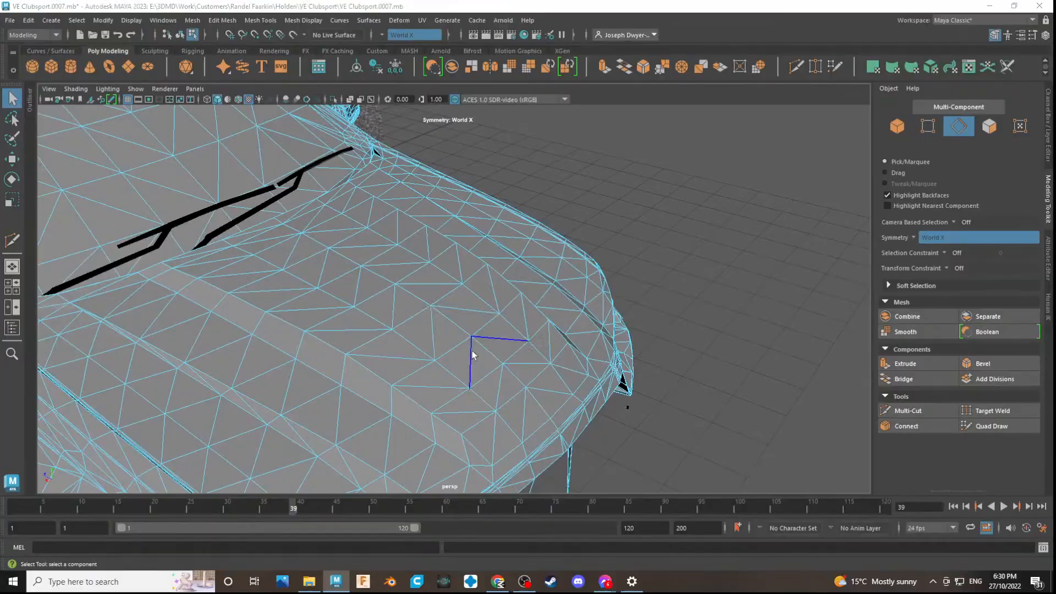
key(alt+Tab)
key(alt+Tab)
- Cut a short mirrored edge beside the centre line at the bonnet's front edge with Multi-Cut
alt+drag(473, 355, 883, 392)
click(910, 416)
alt+drag(467, 340, 410, 342)
scroll(410, 341, up, 3)
alt+middle_drag(368, 342, 462, 325)
alt+drag(468, 325, 353, 380)
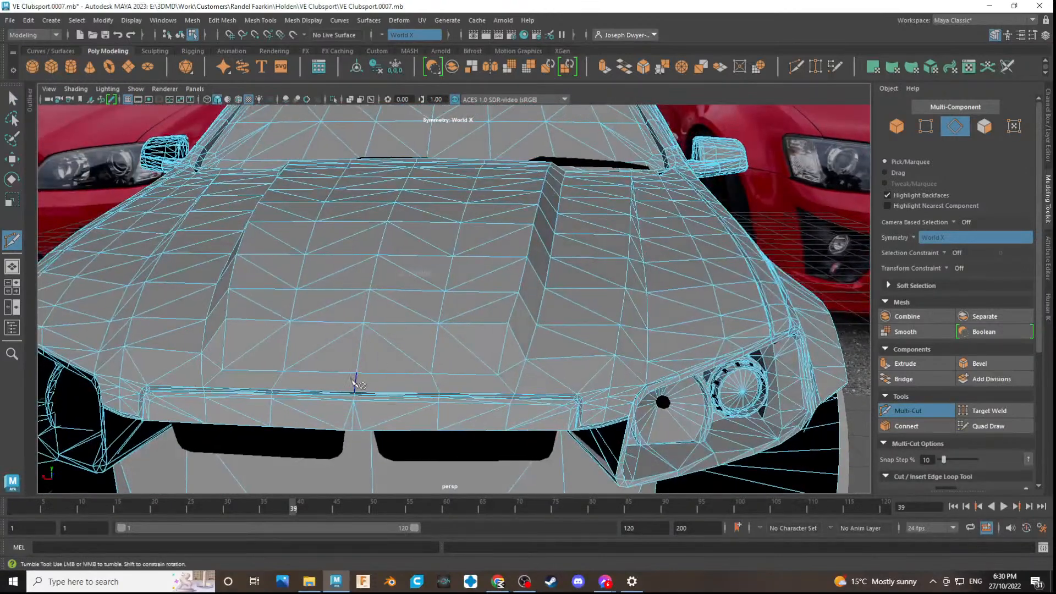
click(349, 374)
alt+drag(351, 374, 647, 362)
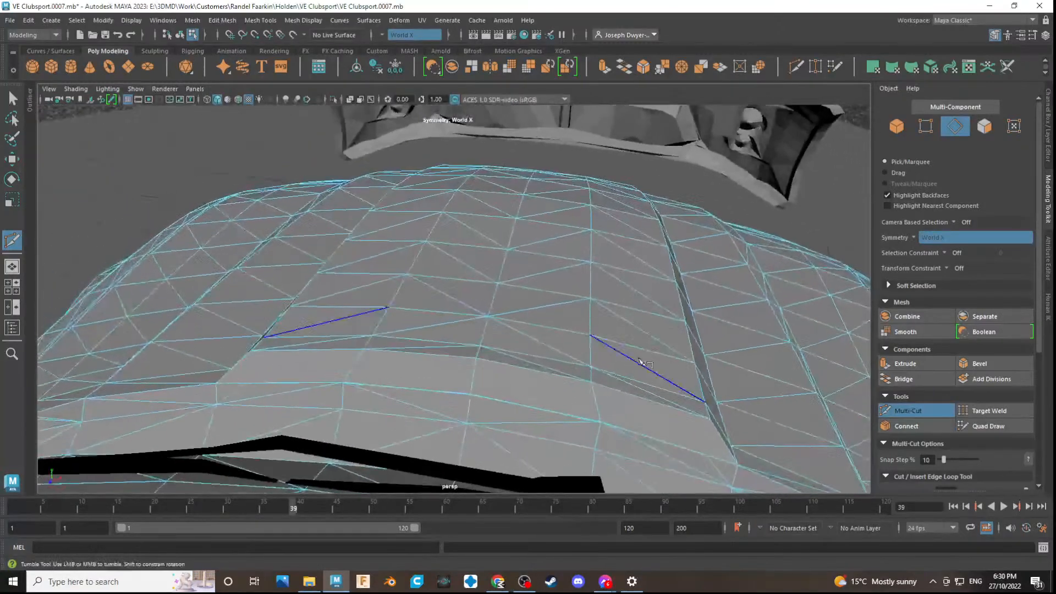
- Cut short mirrored edges on both sides of the centre line across the bonnet's rearmost faces near the windscreen
scroll(490, 388, up, 3)
click(472, 394)
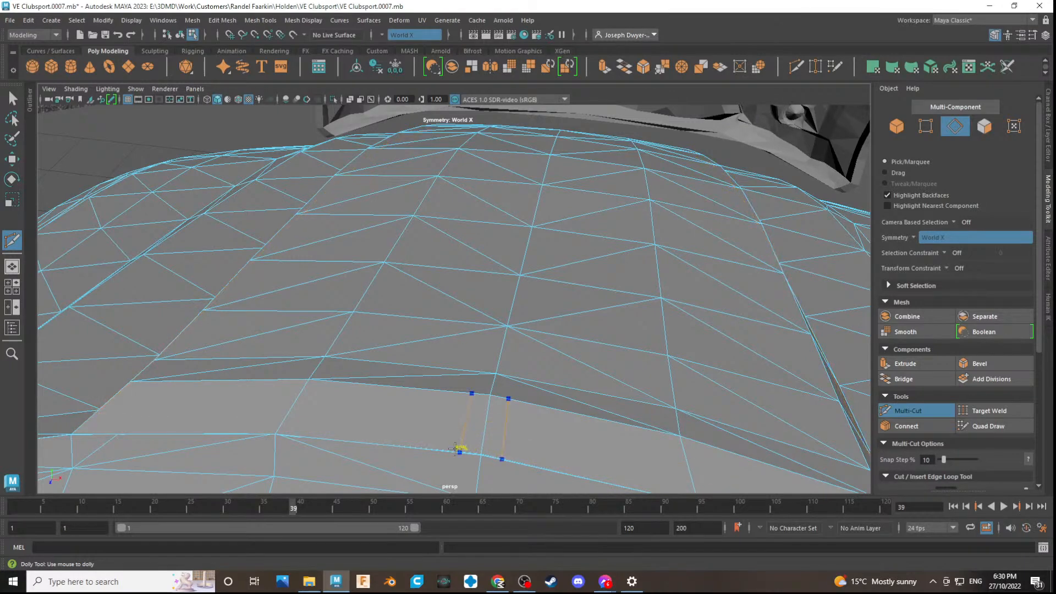
alt+drag(455, 450, 291, 436)
scroll(448, 358, down, 5)
- Slice mirrored edges close beside the bonnet's centre line from the windscreen end to the nose, then return to the Select tool
alt+drag(447, 358, 584, 370)
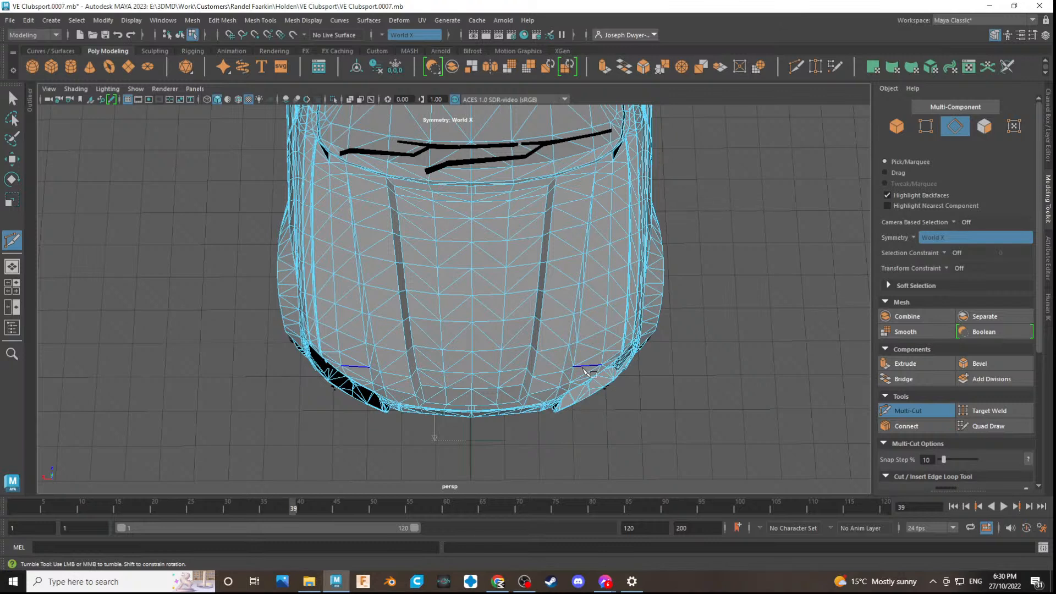
click(475, 194)
click(474, 408)
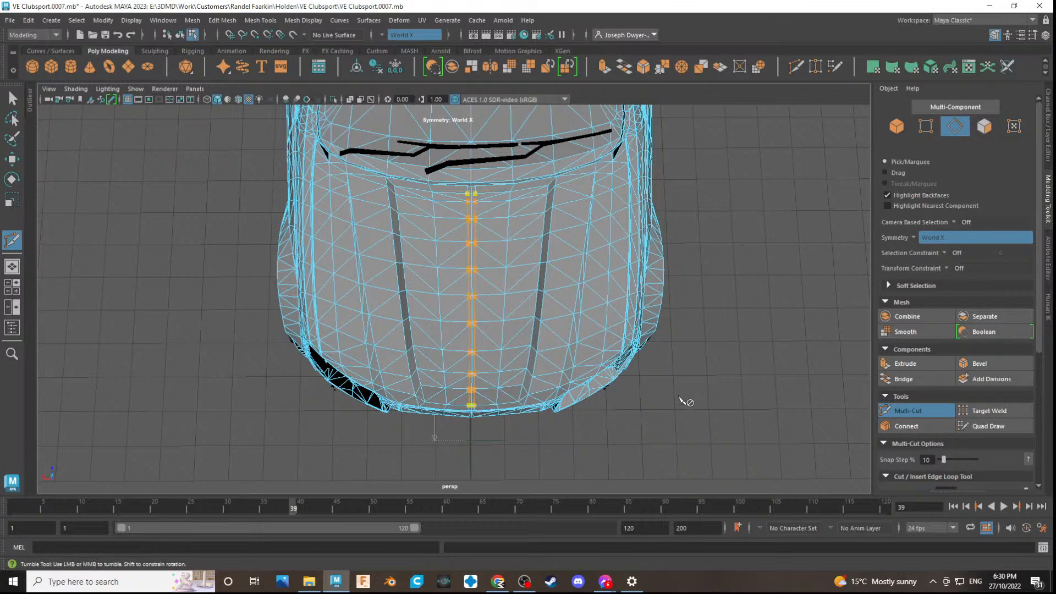
key(q)
- Try to move the mirrored vertices beside the centre line at the bonnet's rear edge along X
scroll(486, 271, up, 3)
scroll(486, 271, up, 6)
scroll(517, 242, up, 4)
click(867, 365)
click(929, 126)
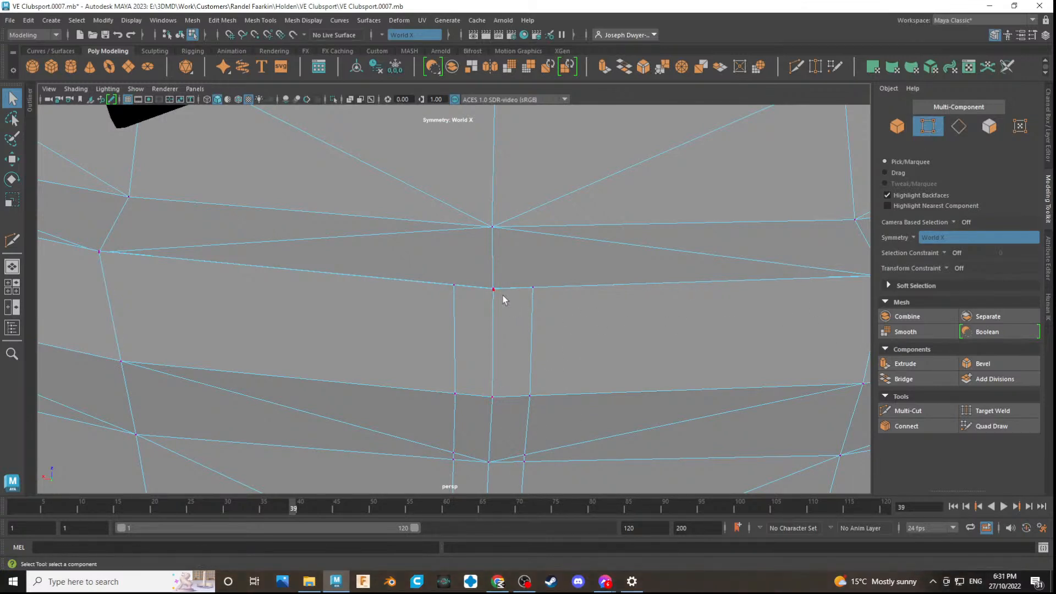
scroll(495, 302, up, 2)
click(595, 279)
click(579, 281)
click(582, 281)
key(w)
drag(570, 283, 545, 281)
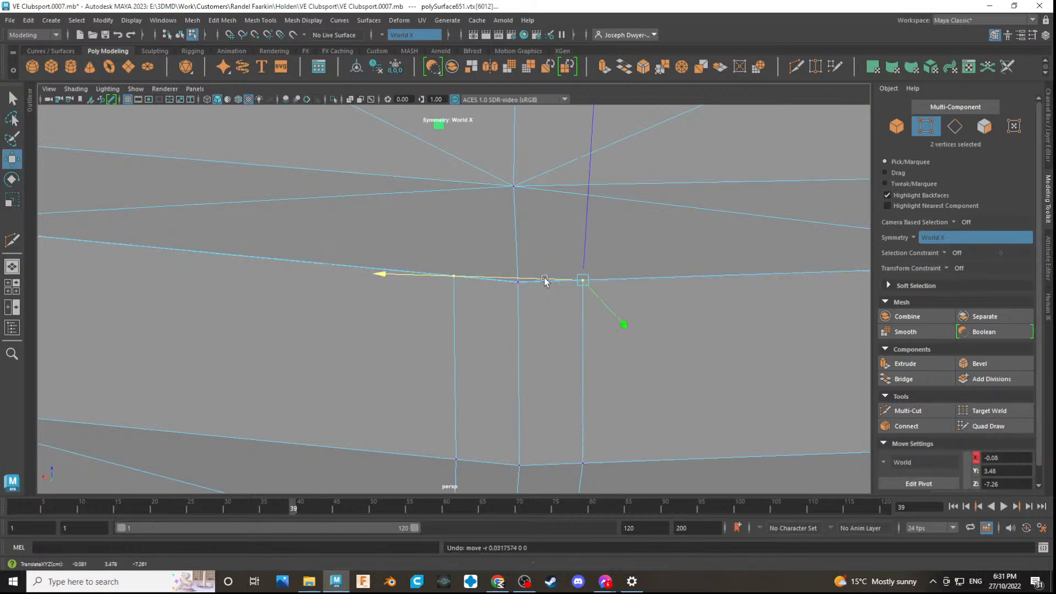
- Try Target Weld on the centre vertex at the bonnet's rear edge, then leave the tool
click(514, 291)
click(989, 411)
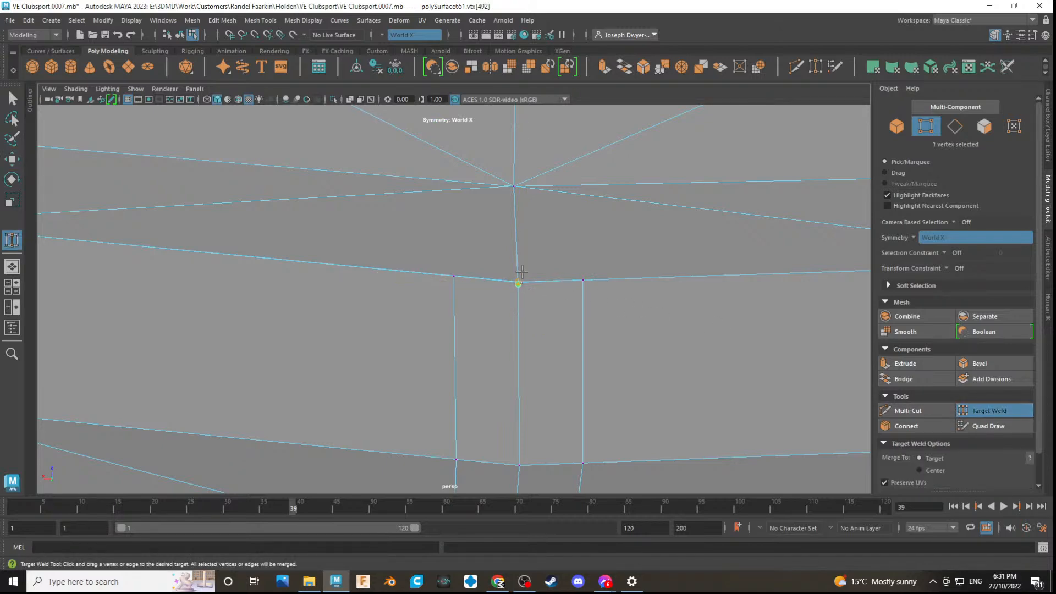
click(522, 270)
alt+drag(499, 336, 571, 322)
click(990, 411)
scroll(644, 301, down, 5)
- Compare the bonnet's raised section in Maya with the blue VE Commodore bonnet photo in Chrome, using face selection mode
key(alt+Tab)
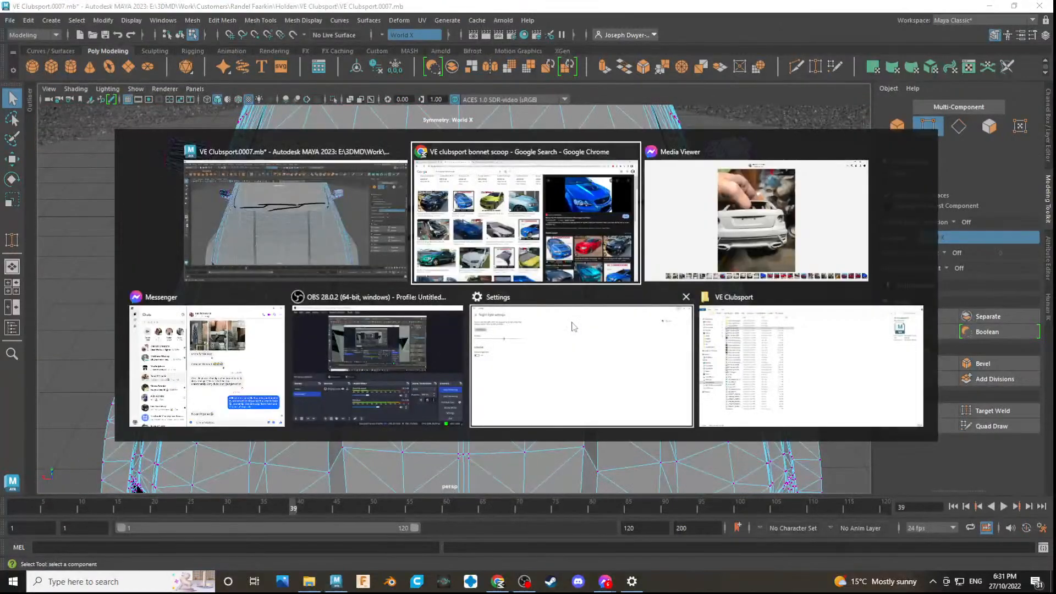
key(alt+Tab)
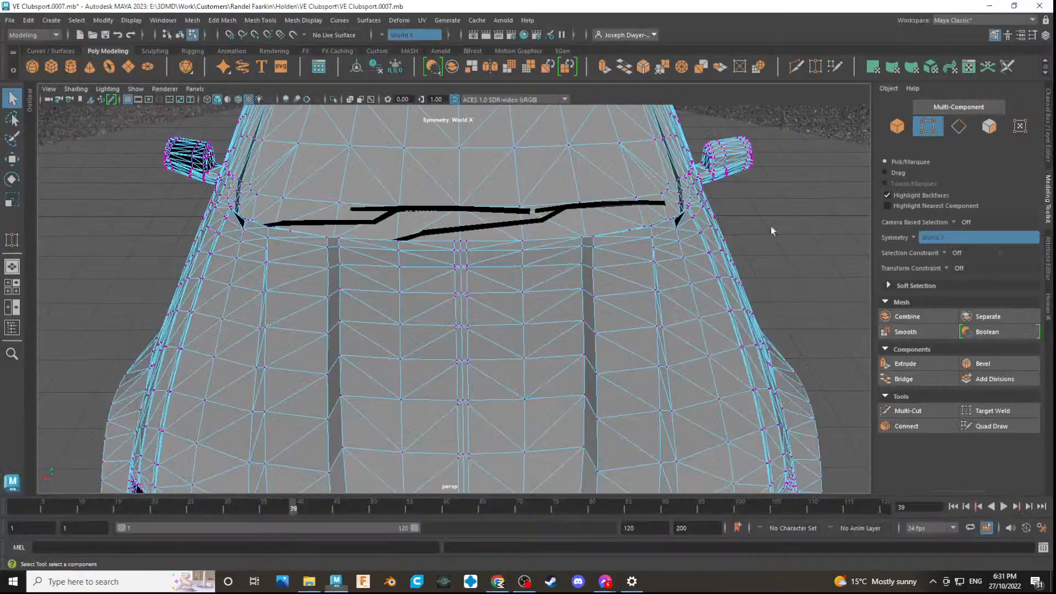
alt+drag(480, 356, 476, 367)
key(alt+Tab)
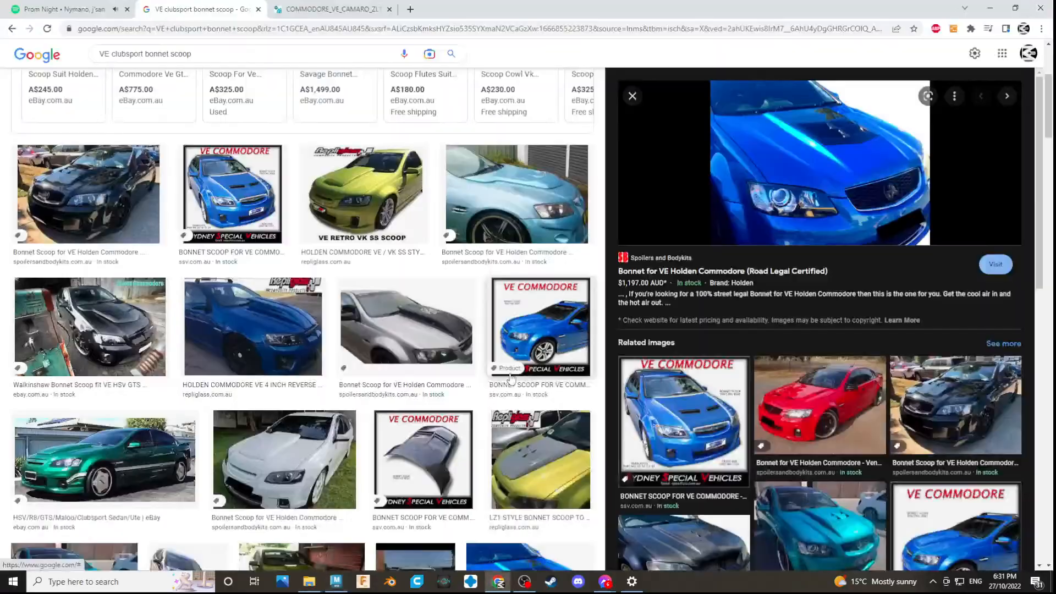
key(alt+Tab)
alt+drag(547, 326, 572, 306)
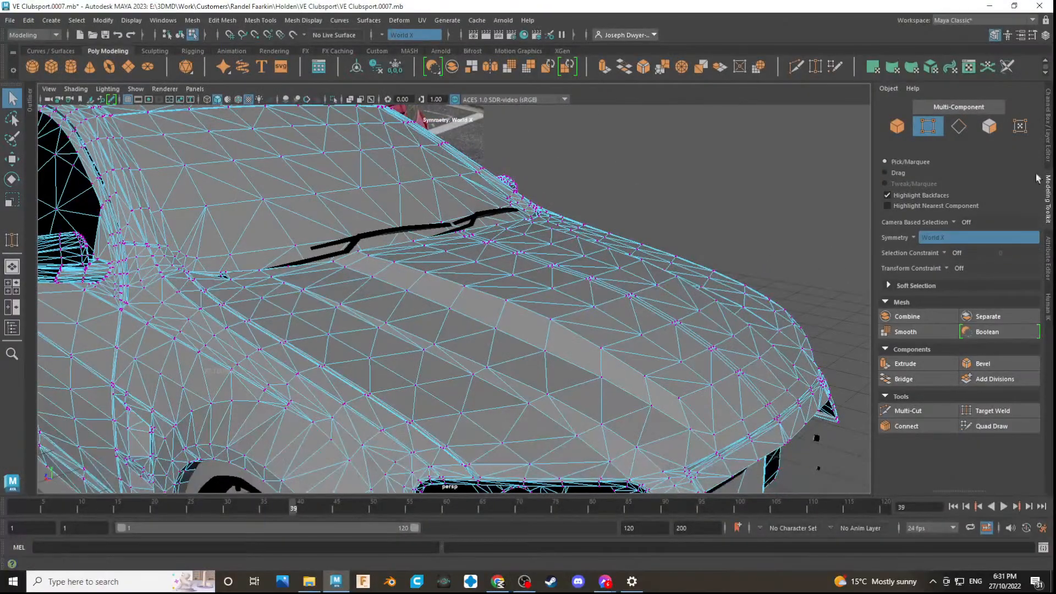
click(990, 127)
scroll(655, 316, up, 2)
alt+drag(655, 316, 601, 341)
scroll(589, 324, down, 2)
scroll(589, 324, down, 3)
key(alt+Tab)
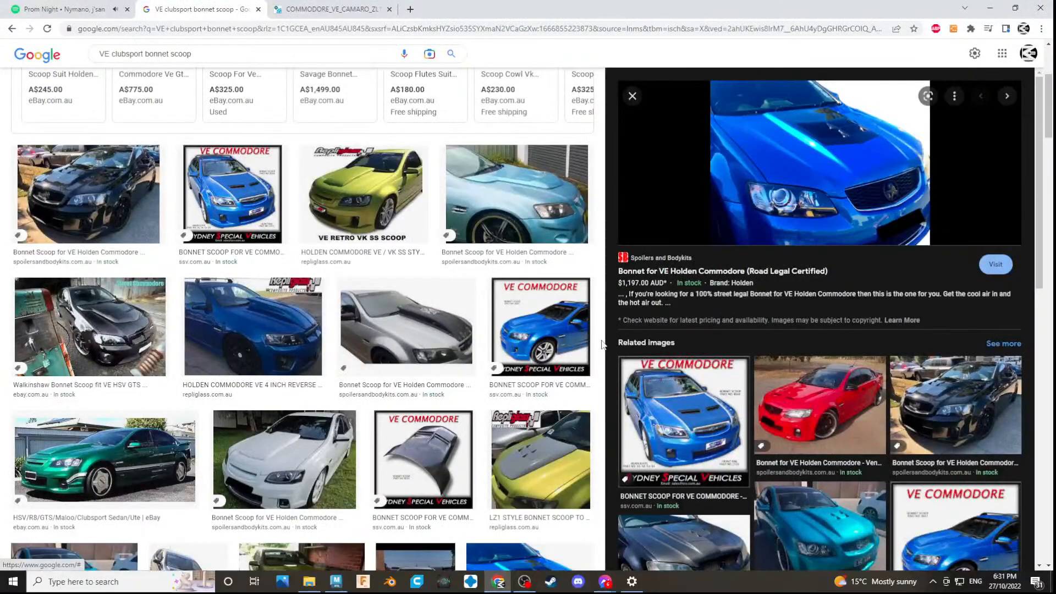
key(alt+Tab)
alt+drag(600, 339, 580, 346)
key(alt+Tab)
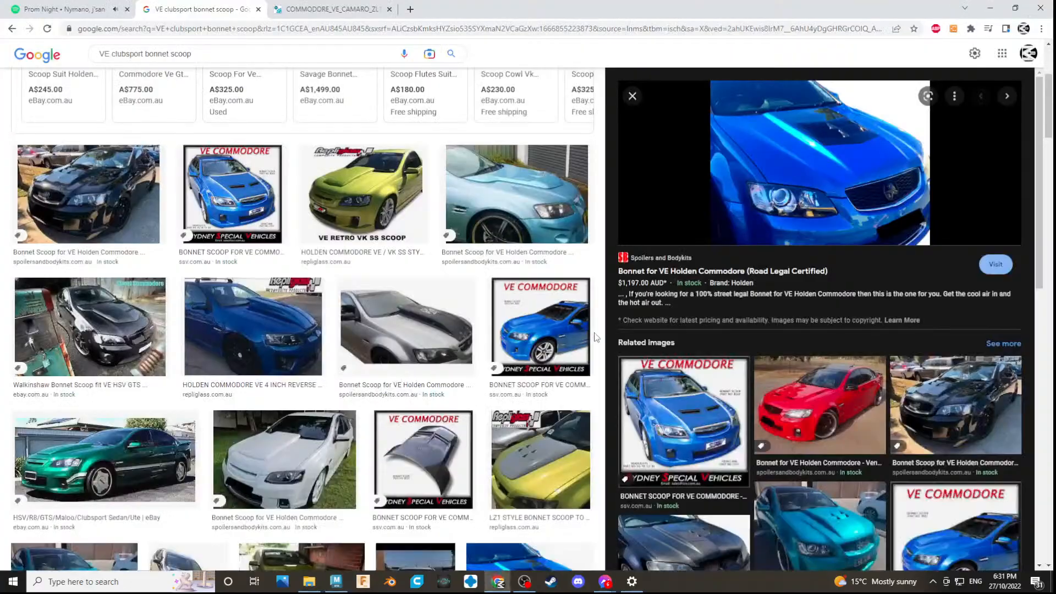
key(alt+Tab)
alt+drag(658, 346, 605, 365)
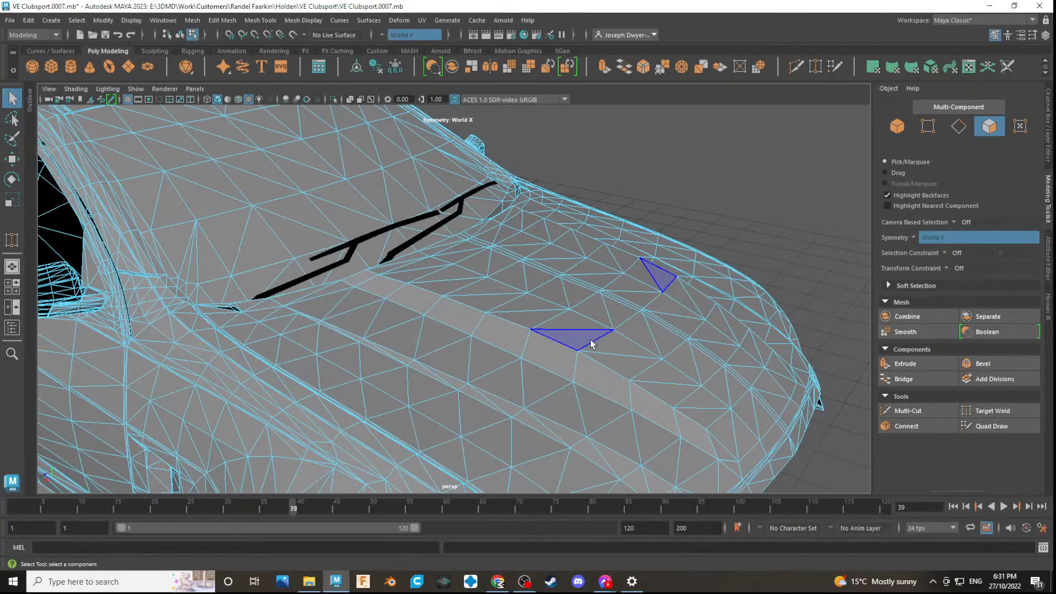
- Examine the vent location in the blue bonnet photo against the faces around the middle of the raised section
click(555, 295)
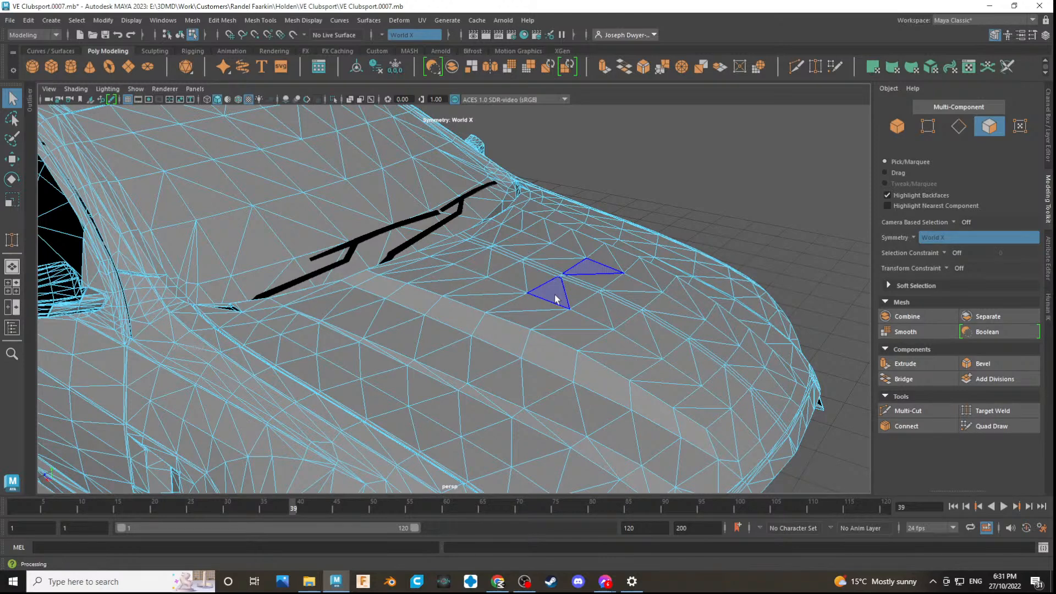
key(alt+Tab)
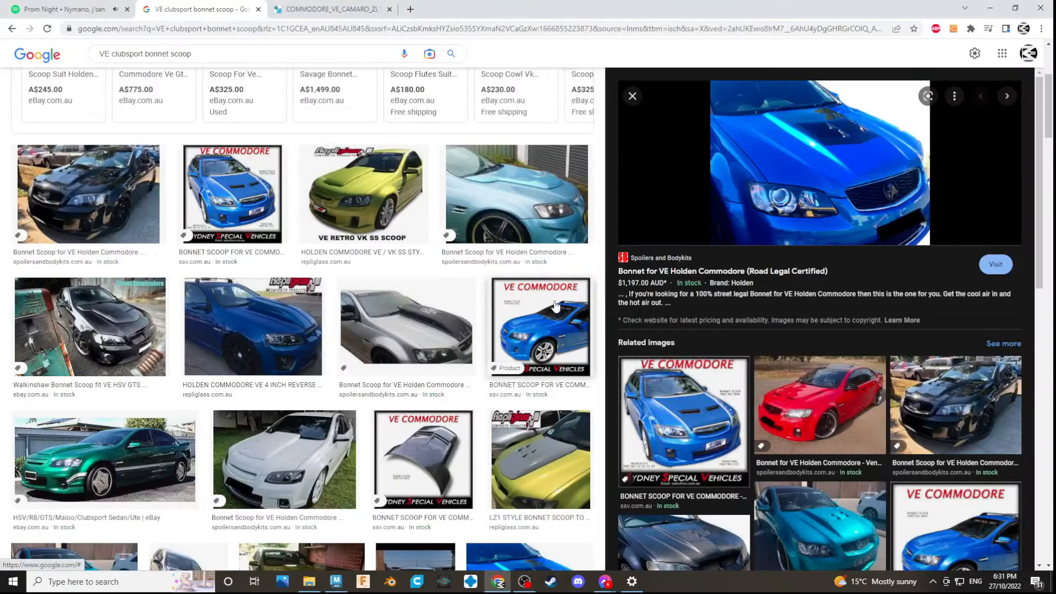
key(alt+Tab)
alt+drag(568, 355, 533, 366)
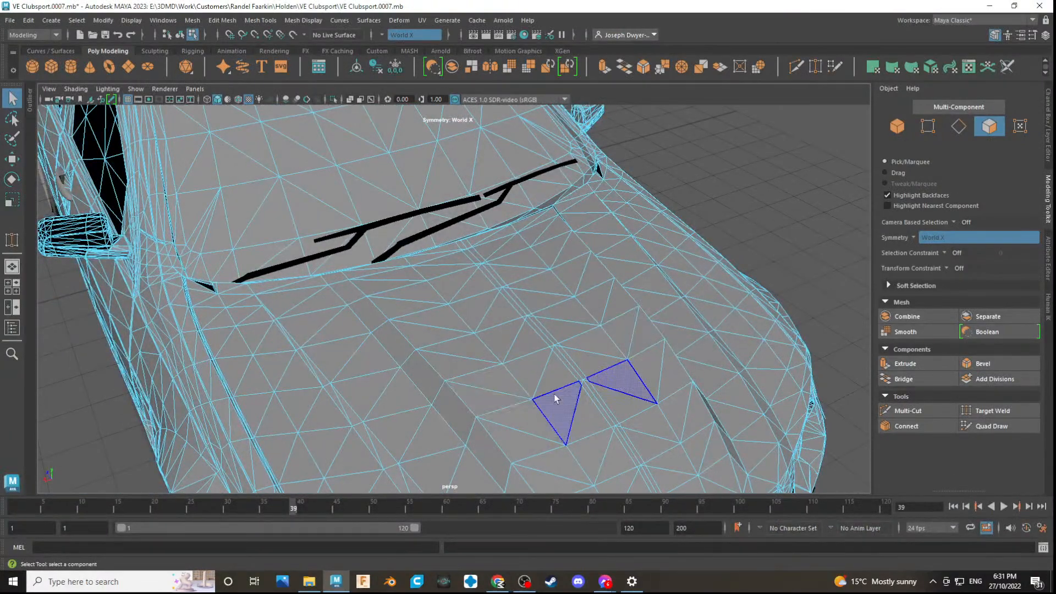
key(alt+Tab)
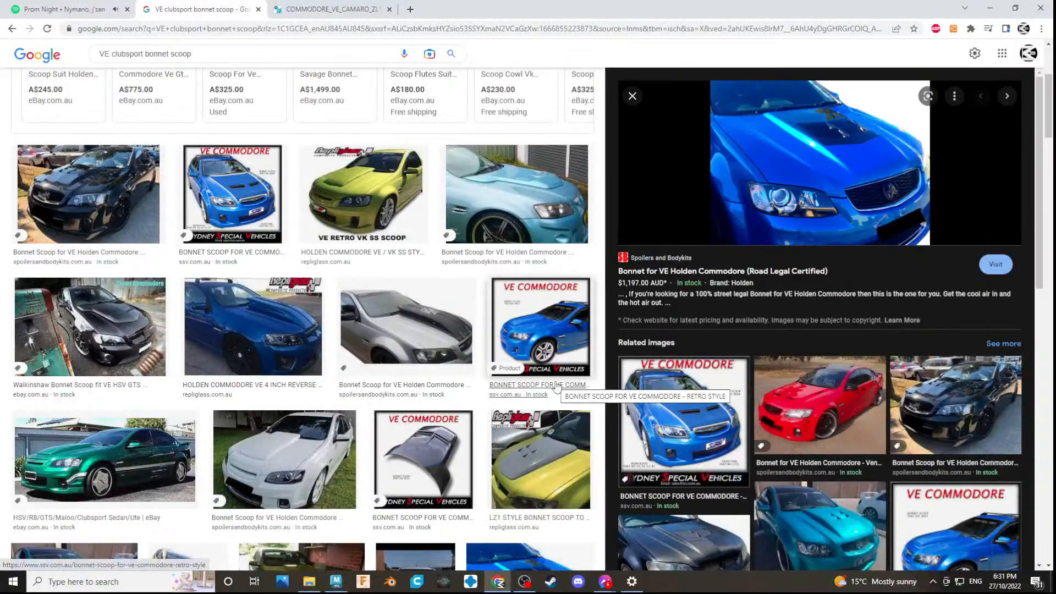
alt+drag(521, 386, 585, 325)
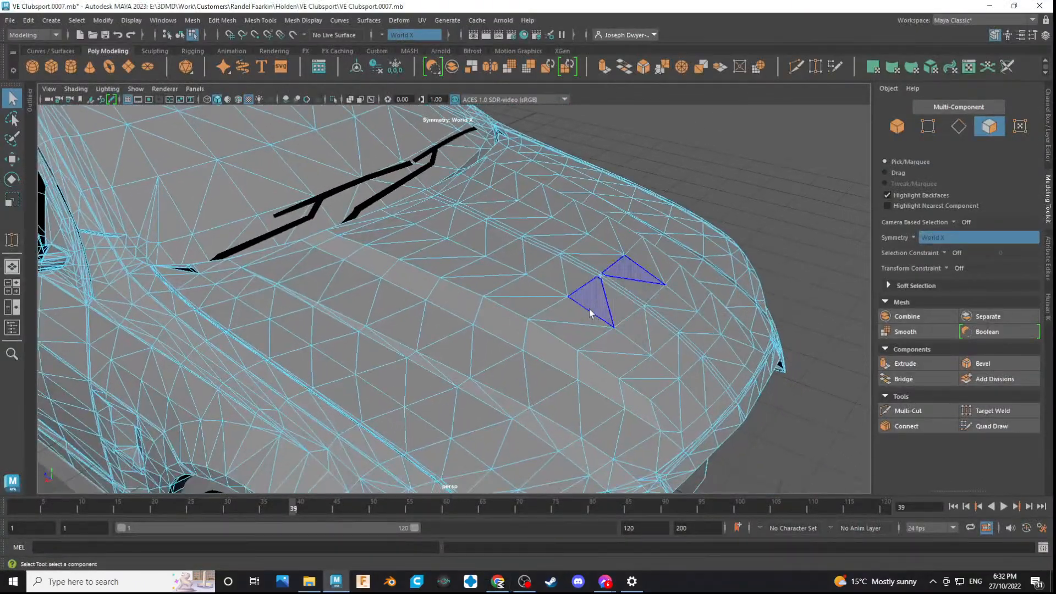
key(alt+Tab)
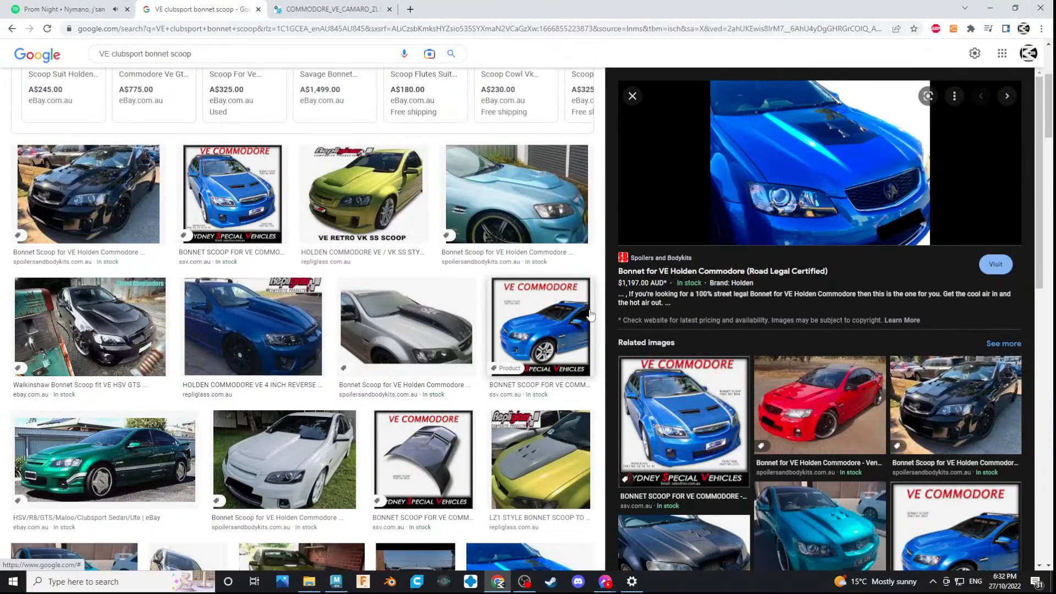
key(alt+Tab)
key(alt+Tab)
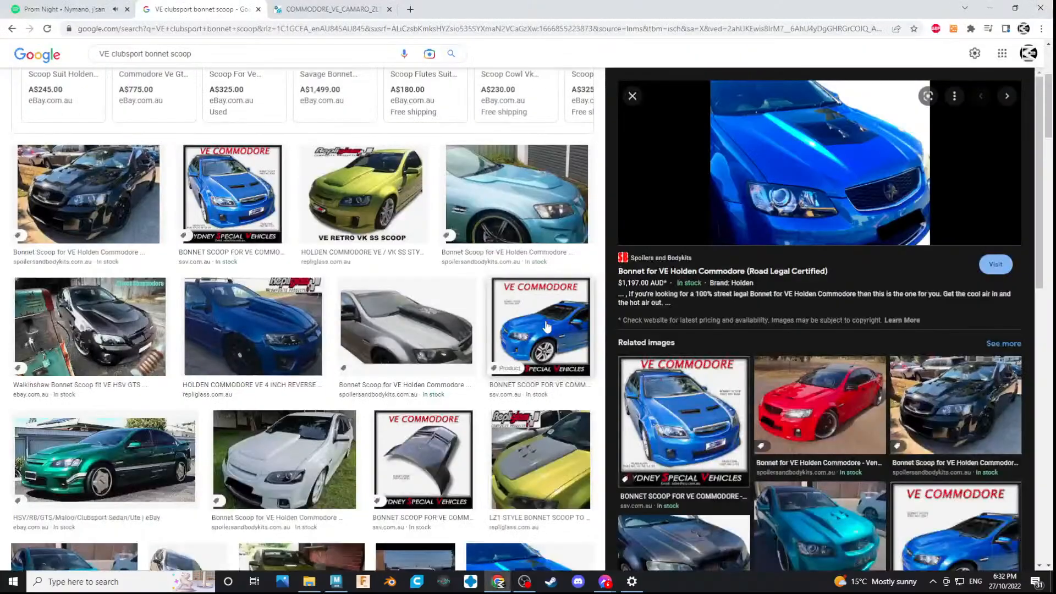
key(alt+Tab)
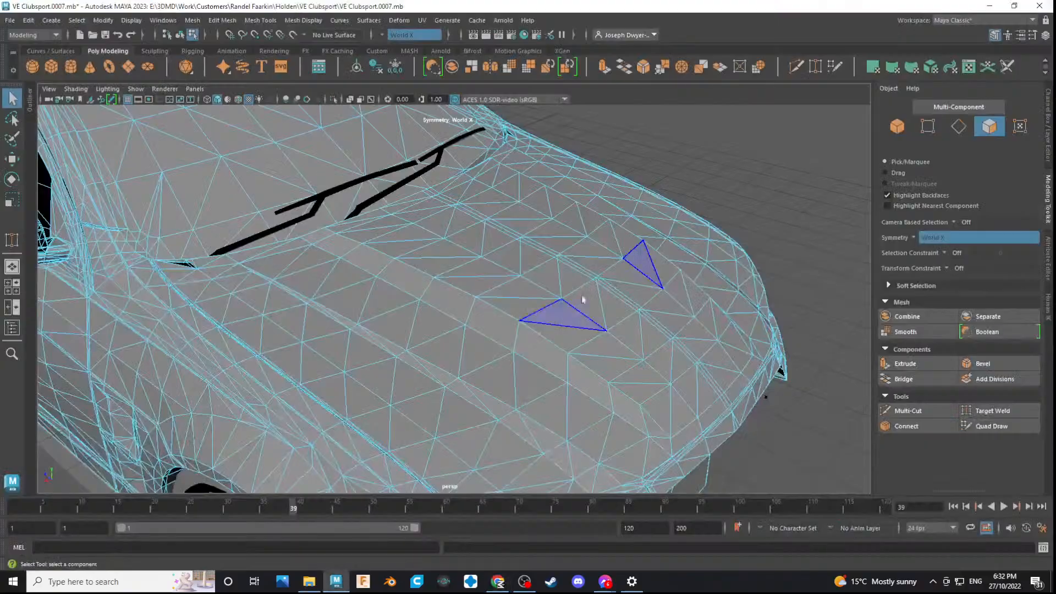
key(alt+Tab)
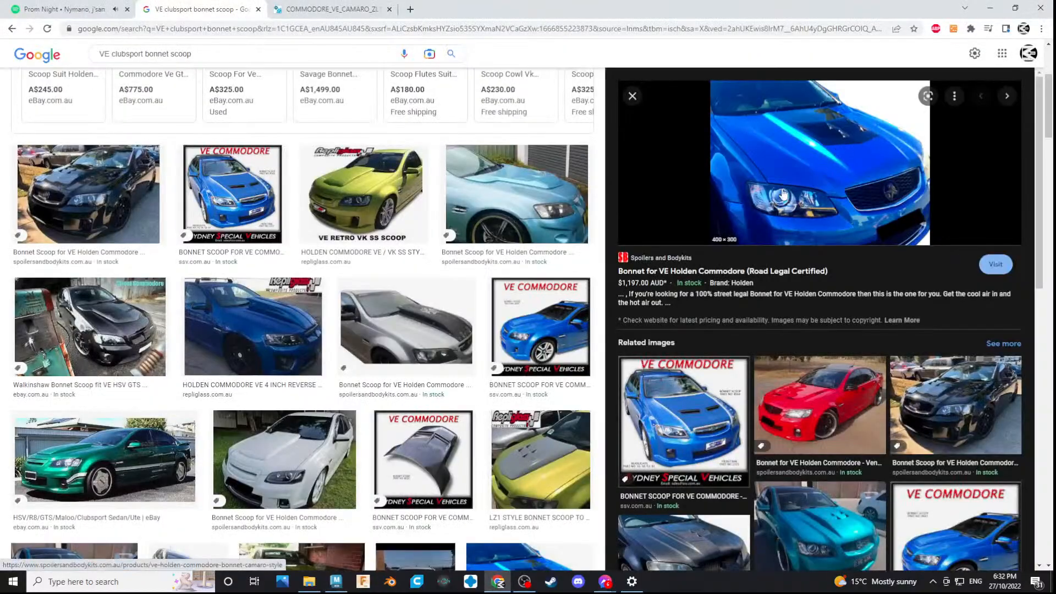
key(alt+Tab)
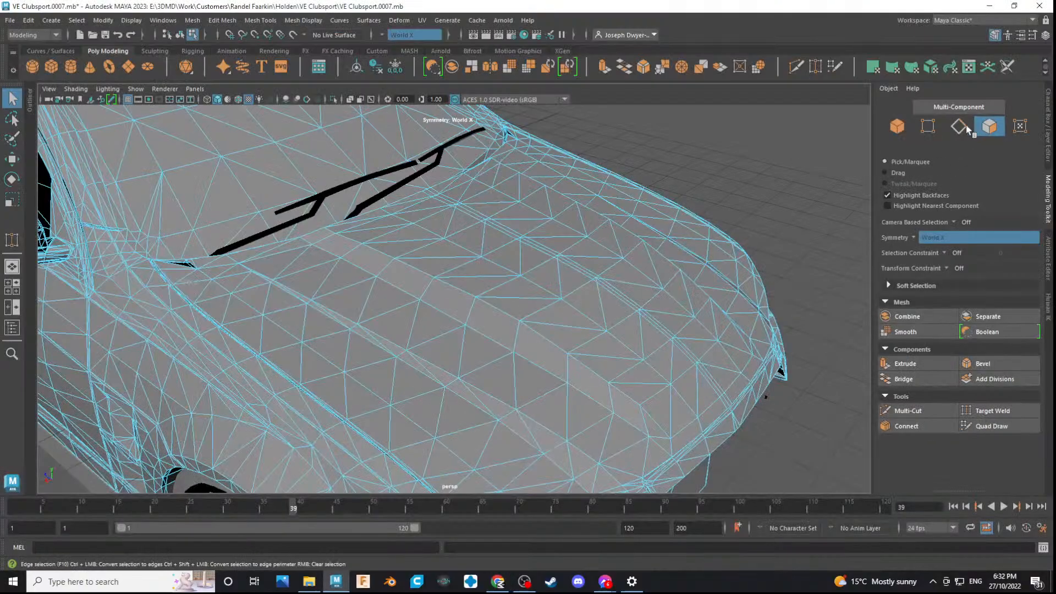
key(alt+Tab)
key(alt+Tab)
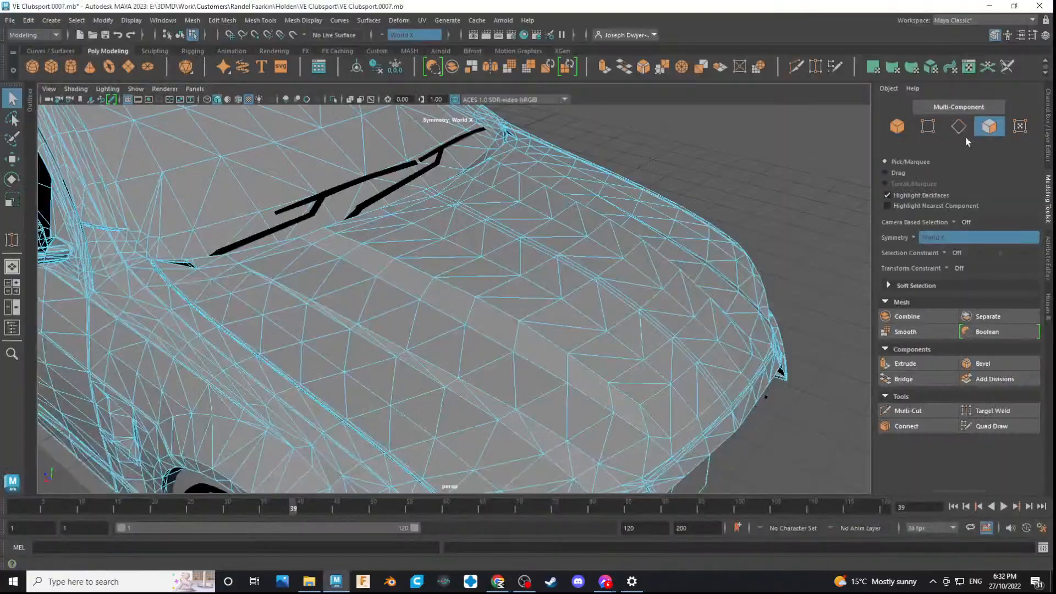
key(alt+Tab)
key(alt+Tab)
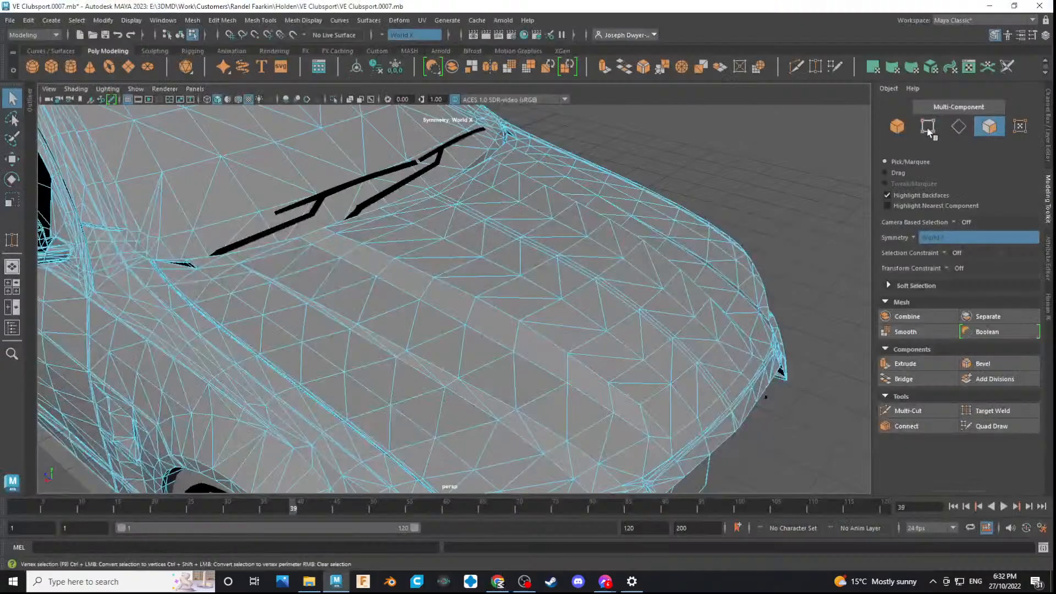
- Switch to vertex selection and compare the side slope of the raised section with the blue bonnet photo
click(927, 130)
scroll(618, 323, up, 4)
alt+drag(617, 323, 620, 293)
scroll(615, 300, down, 6)
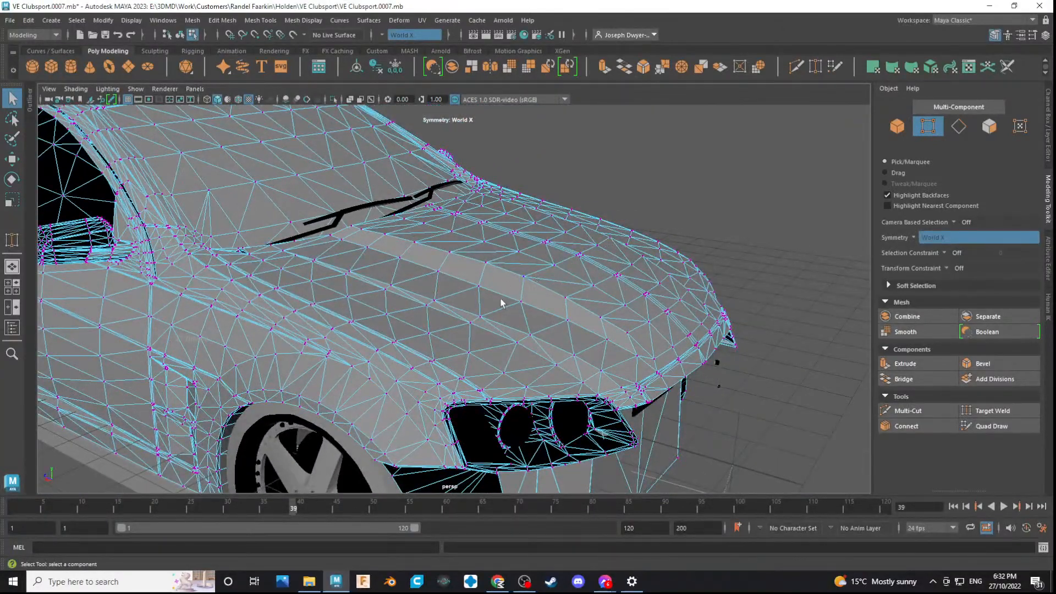
key(alt+Tab)
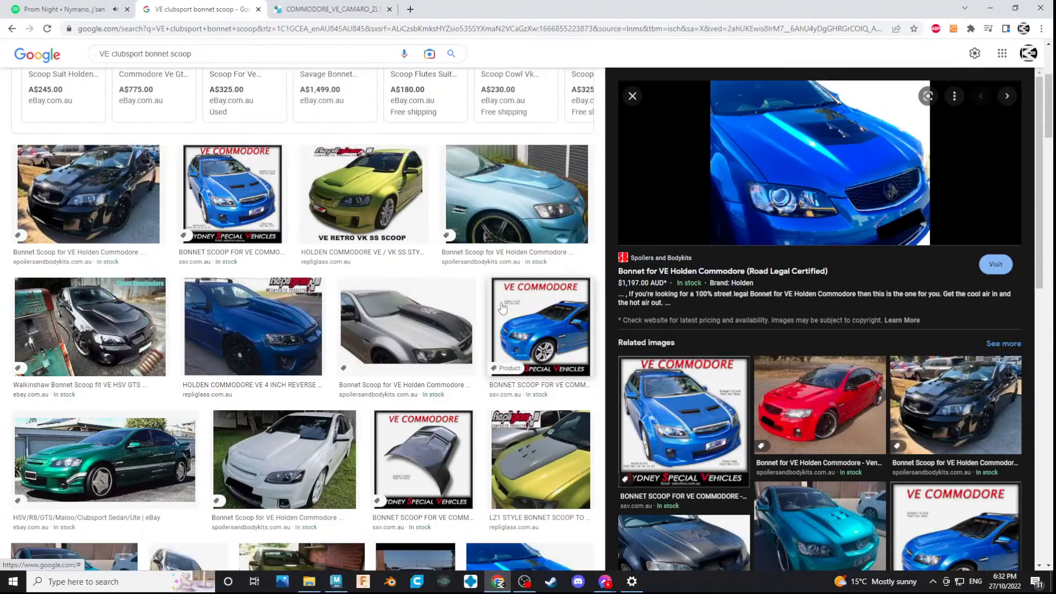
key(alt+Tab)
scroll(541, 308, up, 6)
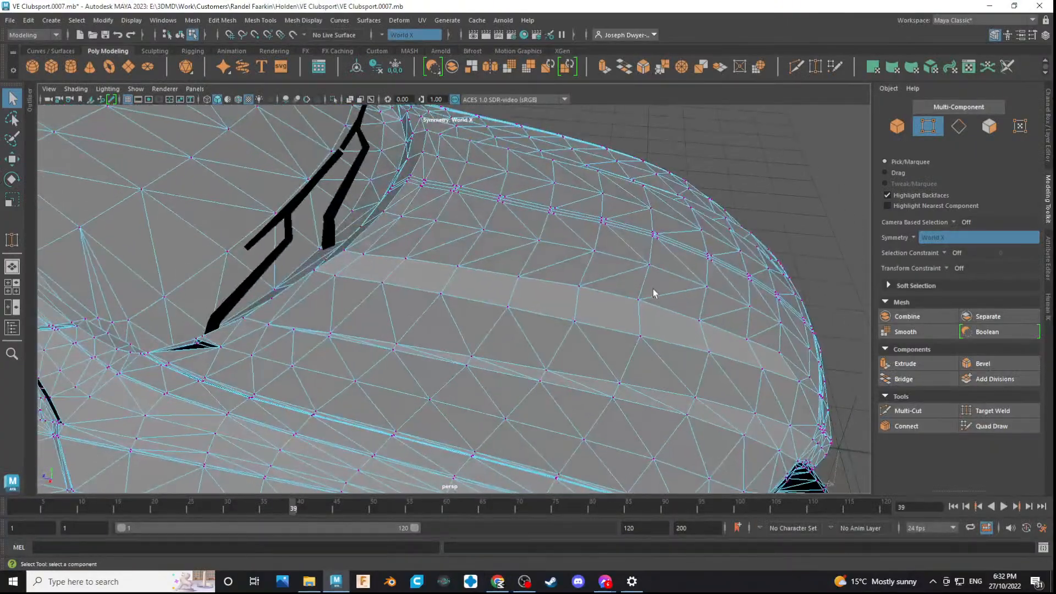
key(alt+Tab)
key(alt+Tab)
scroll(538, 358, up, 2)
scroll(540, 370, down, 2)
alt+middle_drag(570, 297, 496, 293)
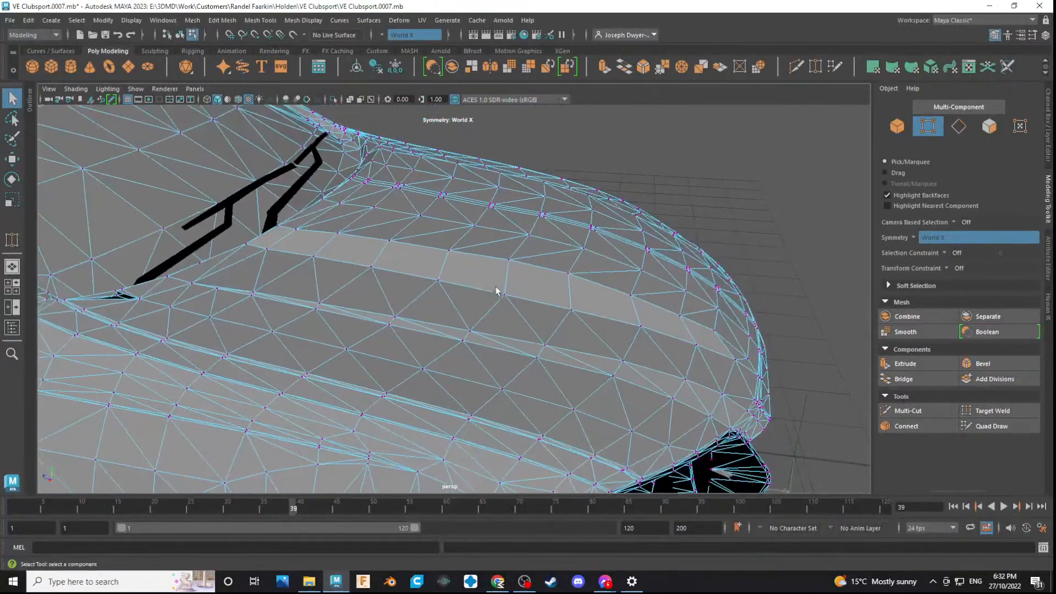
mouse_move(483, 304)
alt+mouse_down()
mouse_move(490, 320)
mouse_move(507, 316)
mouse_move(495, 315)
alt+mouse_up()
key(alt+Tab)
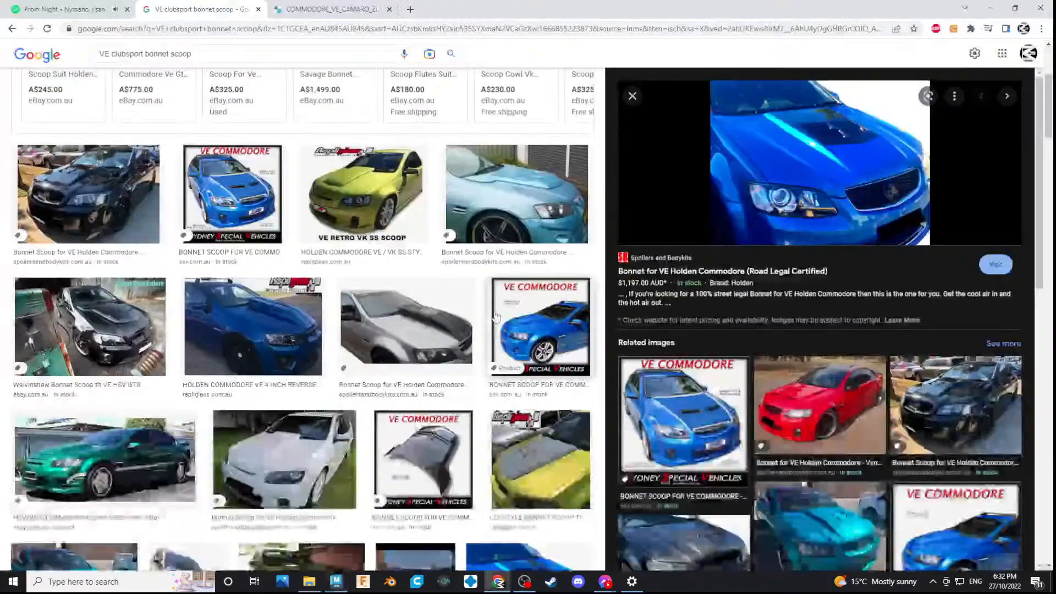
- Move the mirrored vertices along the raised section's upper side edges in Z and check them against the bonnet photo
key(alt+Tab)
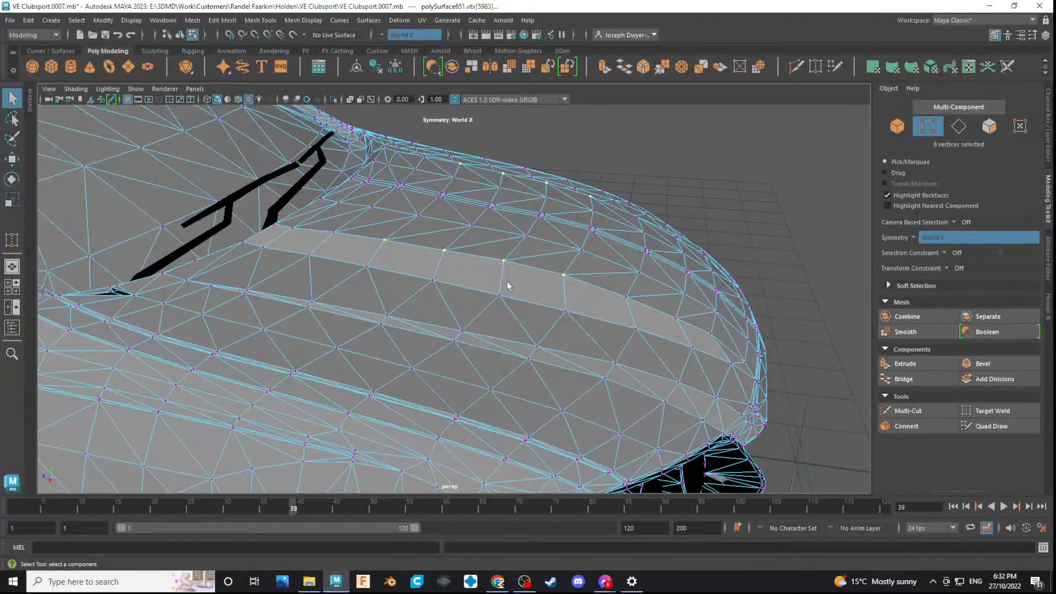
key(w)
drag(454, 256, 434, 253)
alt+drag(500, 288, 620, 287)
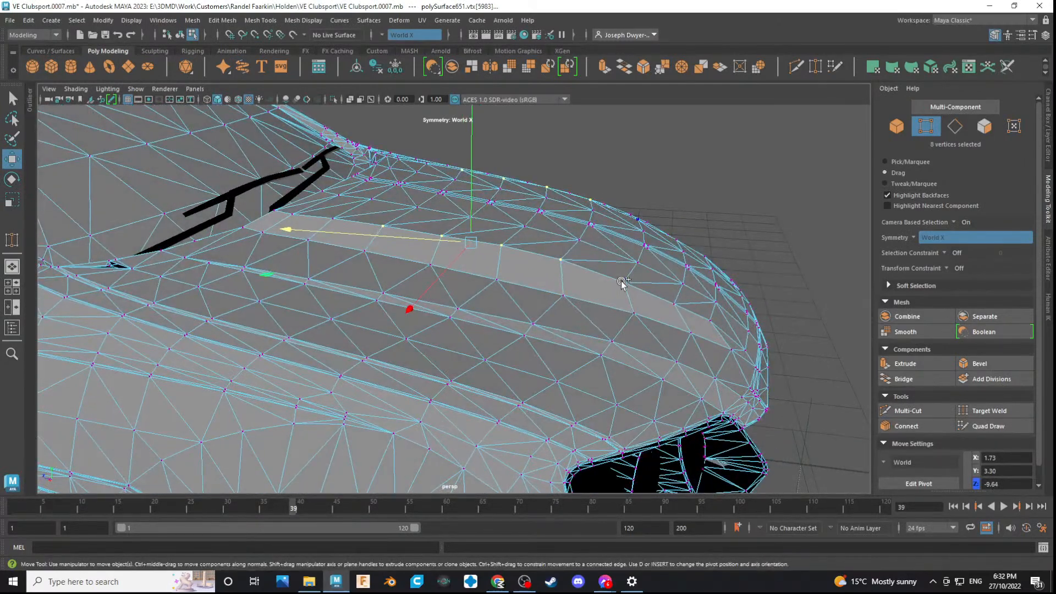
key(alt+Tab)
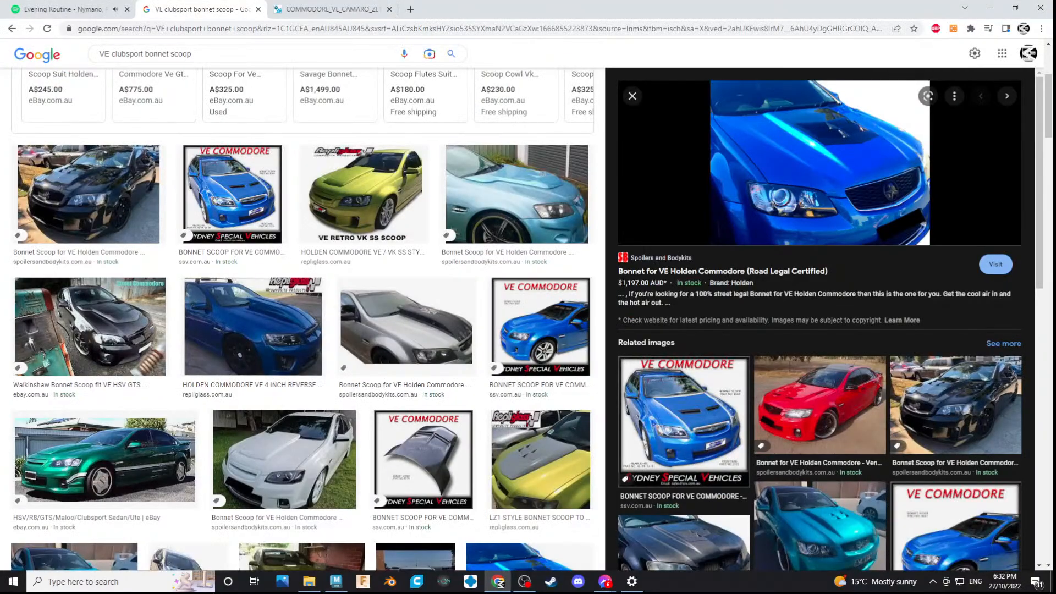
- Try raising the three mirrored vertex pairs on the raised section's upper side edges in Maya, and undo the move
key(alt+Tab)
ctrl+click(624, 282)
alt+drag(619, 291, 562, 318)
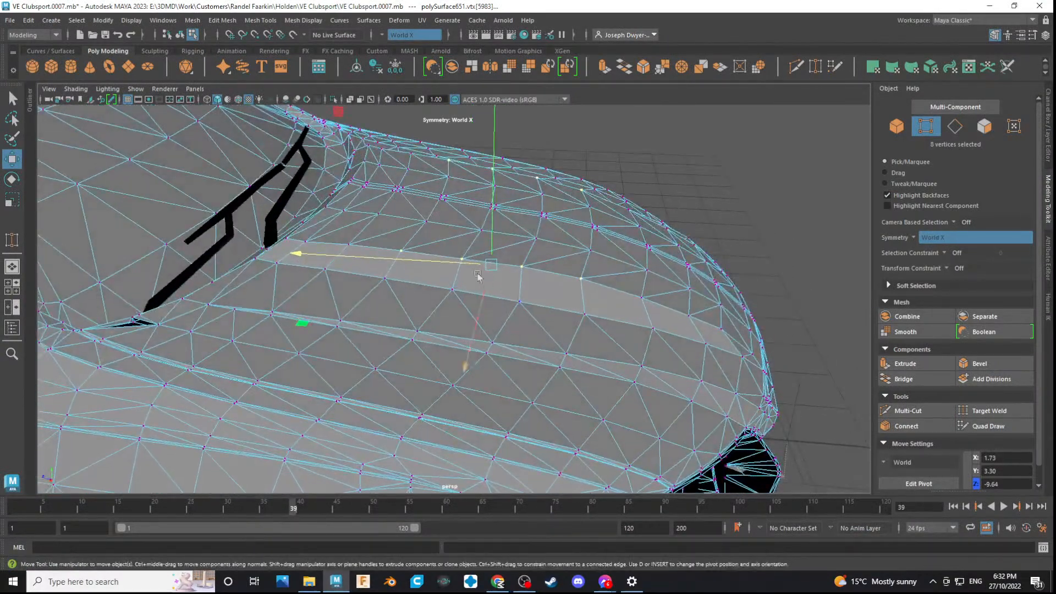
drag(399, 251, 419, 251)
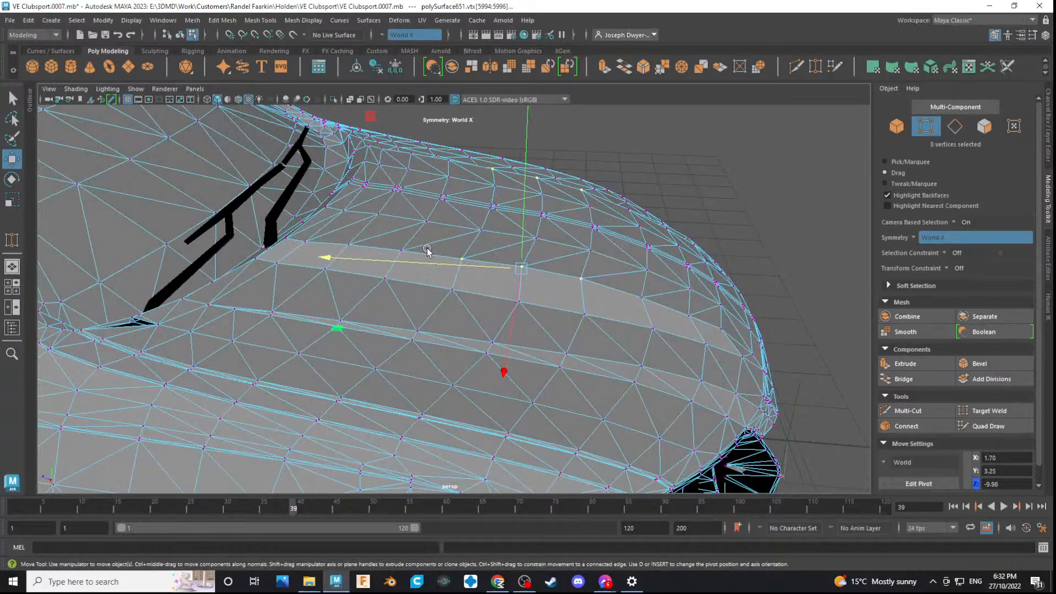
drag(494, 268, 513, 256)
drag(513, 214, 457, 271)
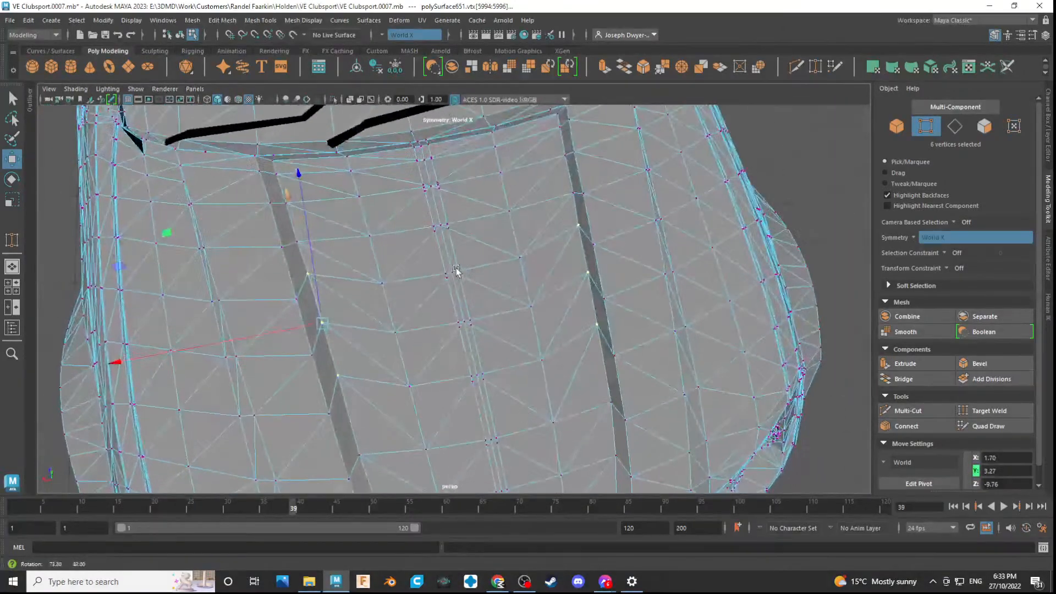
key(ctrl+z)
- Add the neighbouring inner vertices to the selection and raise all twelve to about 3.29 in Y
shift+click(412, 390)
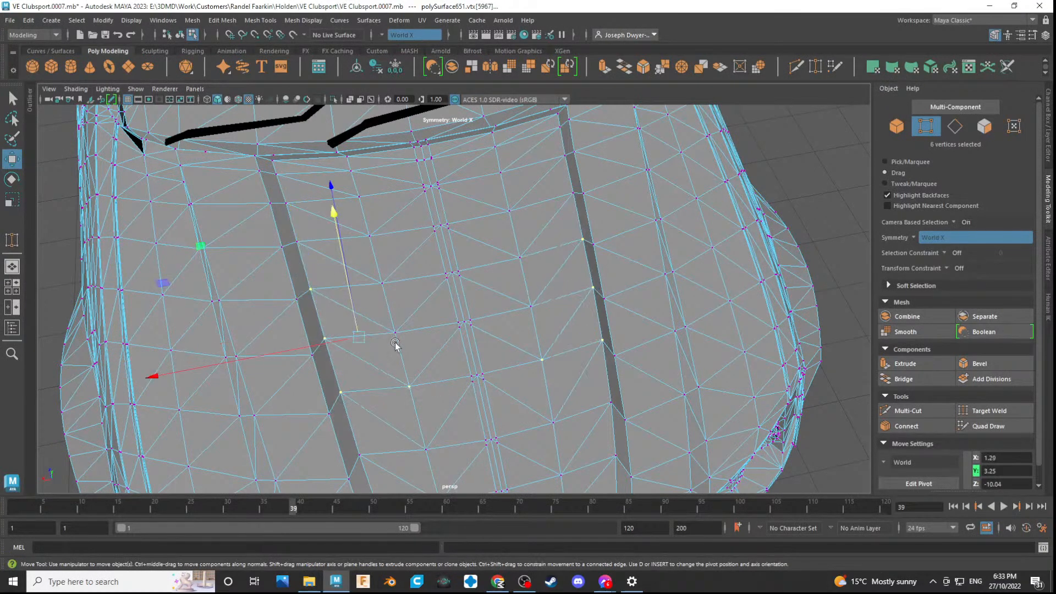
alt+drag(431, 358, 530, 330)
drag(467, 289, 457, 286)
alt+drag(527, 312, 534, 263)
drag(523, 189, 522, 184)
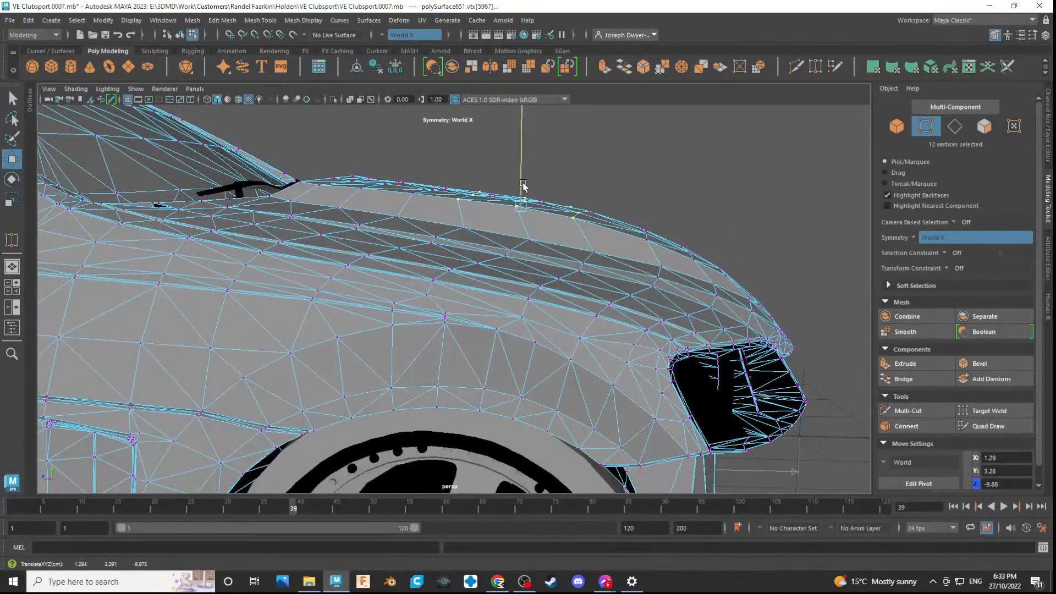
- Browse the bonnet scoop image results in Chrome and examine the black VE with the moulded ZL1 bonnet
alt+drag(641, 220, 490, 337)
key(alt+Tab)
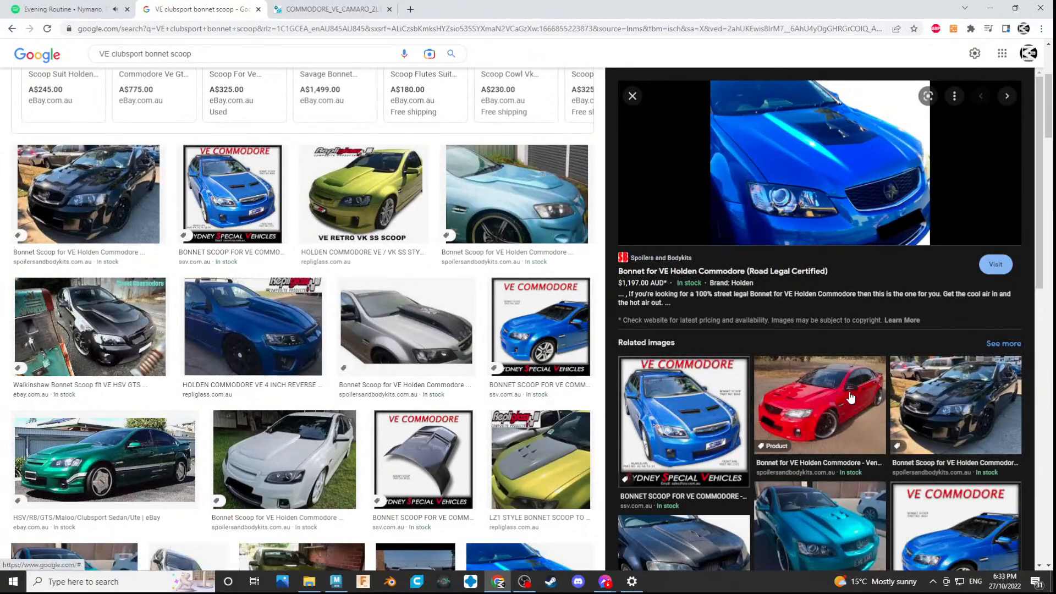
scroll(786, 406, down, 3)
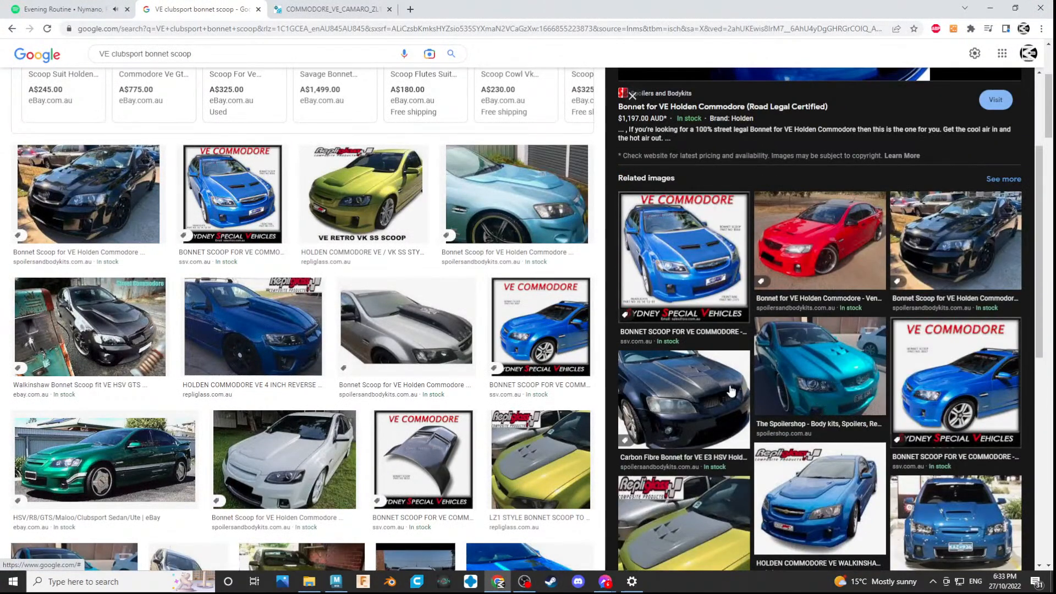
scroll(394, 349, down, 5)
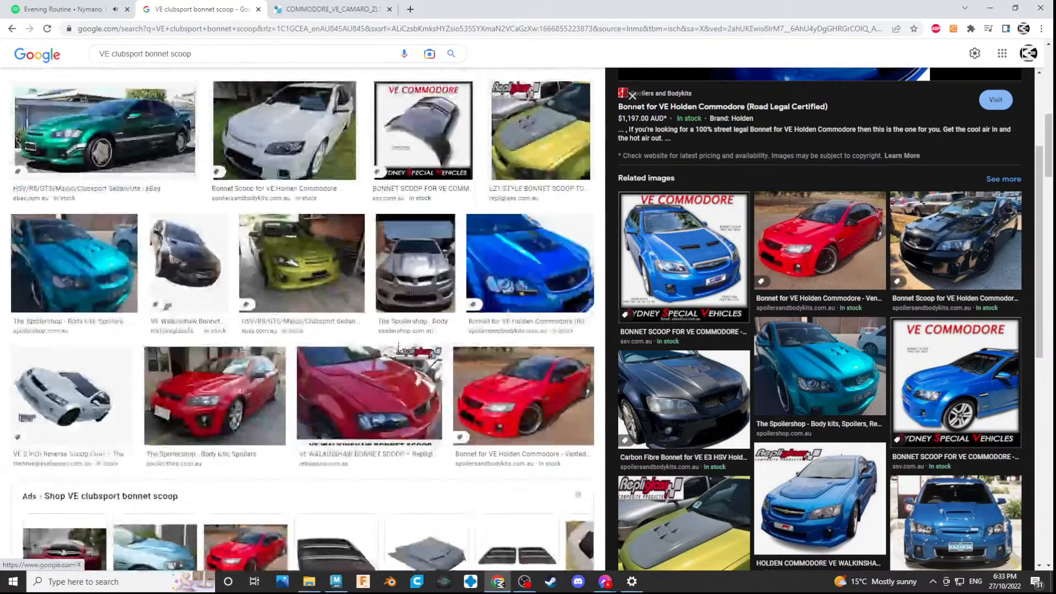
scroll(394, 348, down, 6)
scroll(287, 342, down, 5)
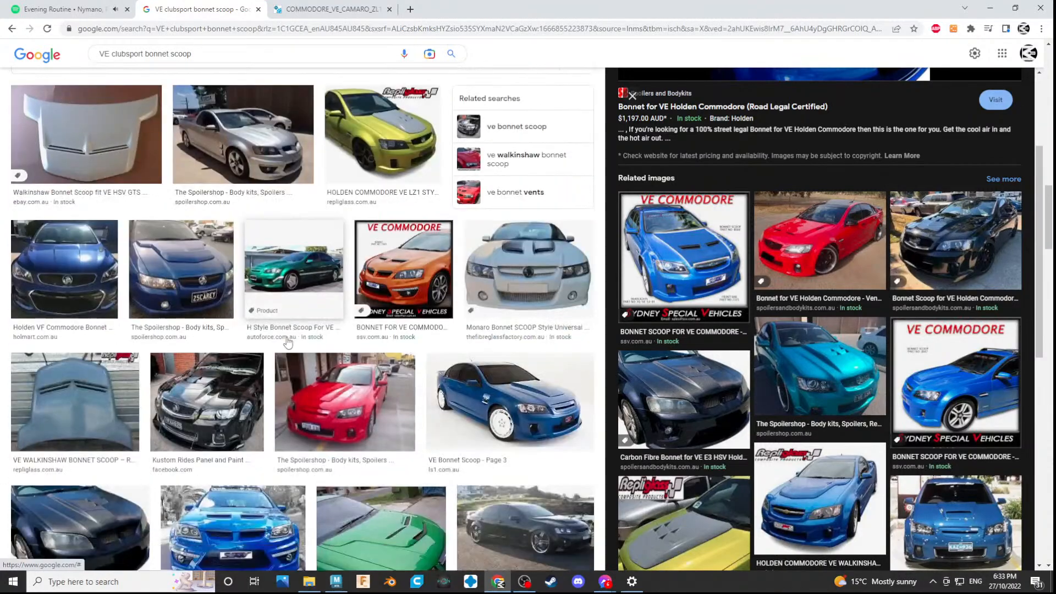
scroll(783, 406, down, 5)
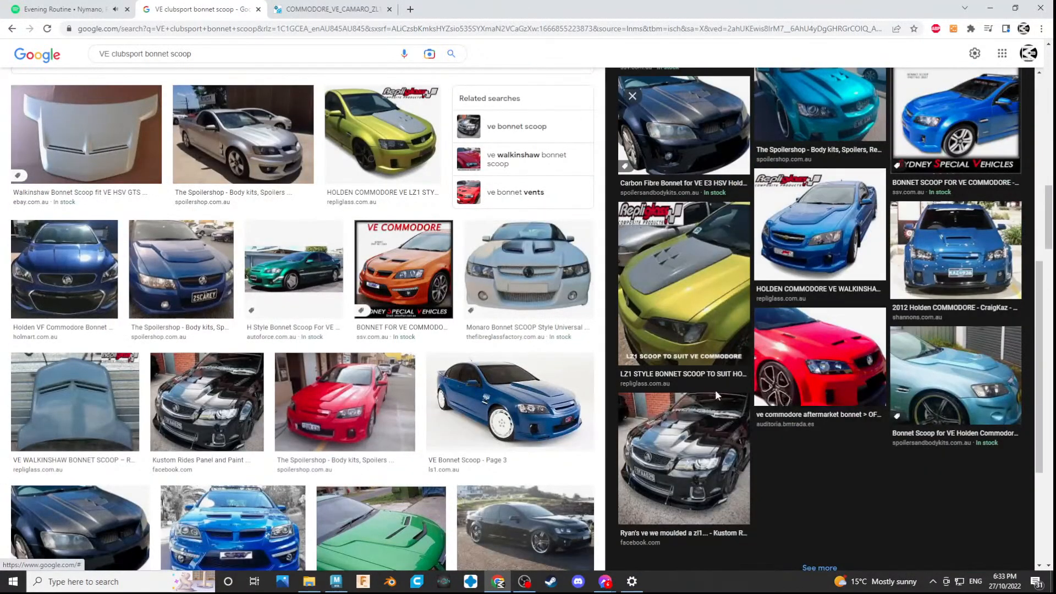
click(696, 424)
scroll(820, 406, down, 3)
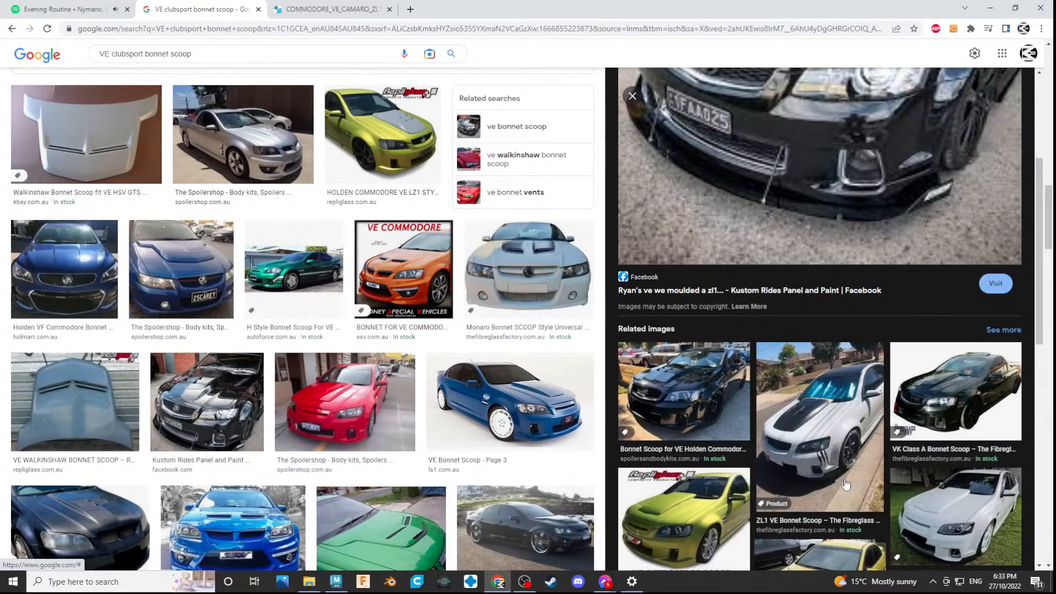
scroll(804, 312, up, 4)
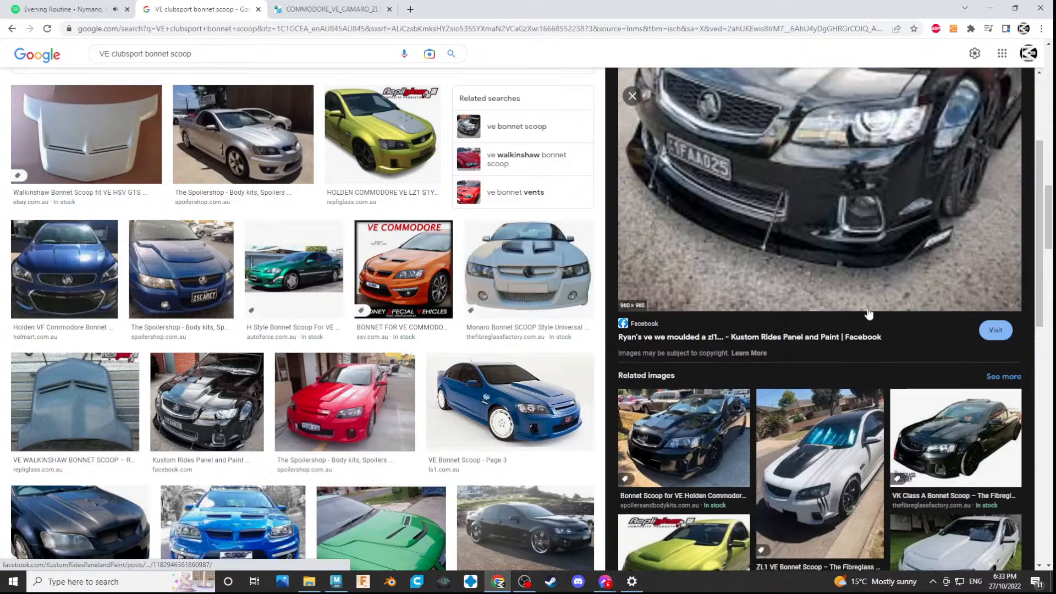
- Open the ZL1 VE Bonnet Scoop and Fitting Kit photo of the silver wagon and look through its related images
scroll(770, 227, down, 10)
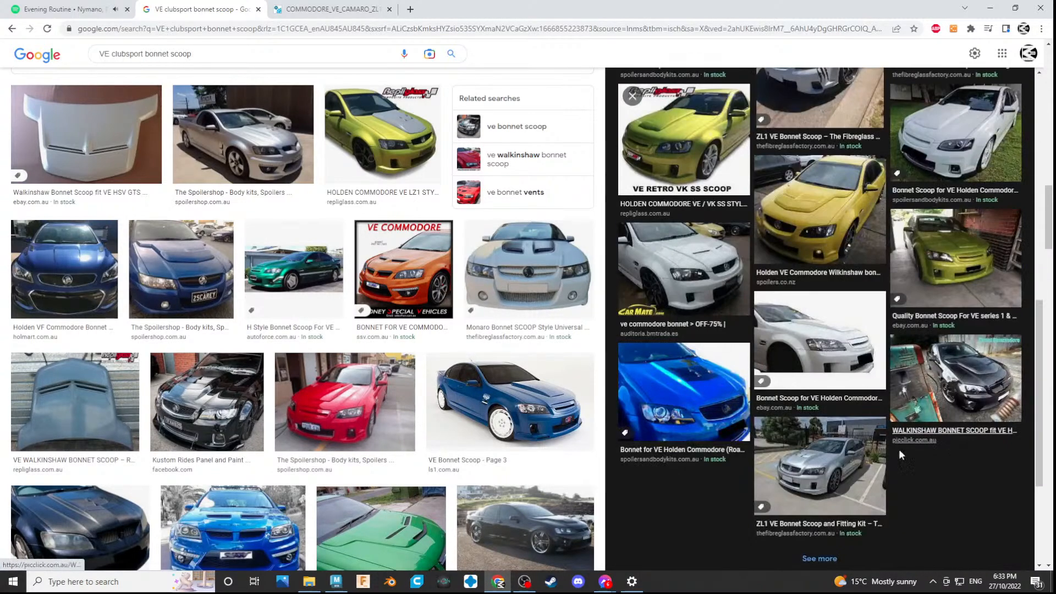
click(825, 459)
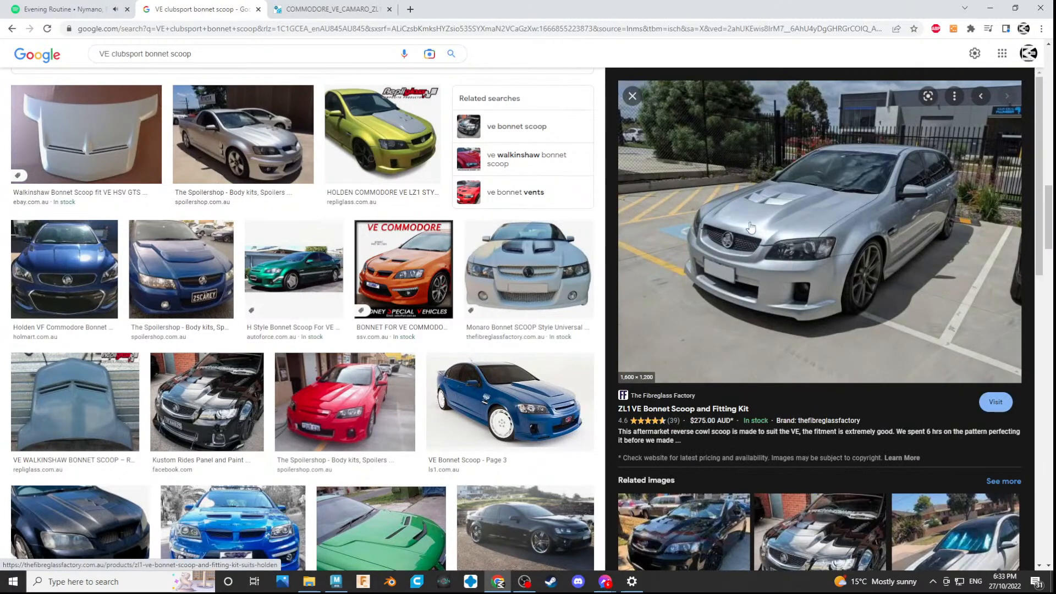
scroll(747, 227, down, 5)
scroll(850, 372, down, 4)
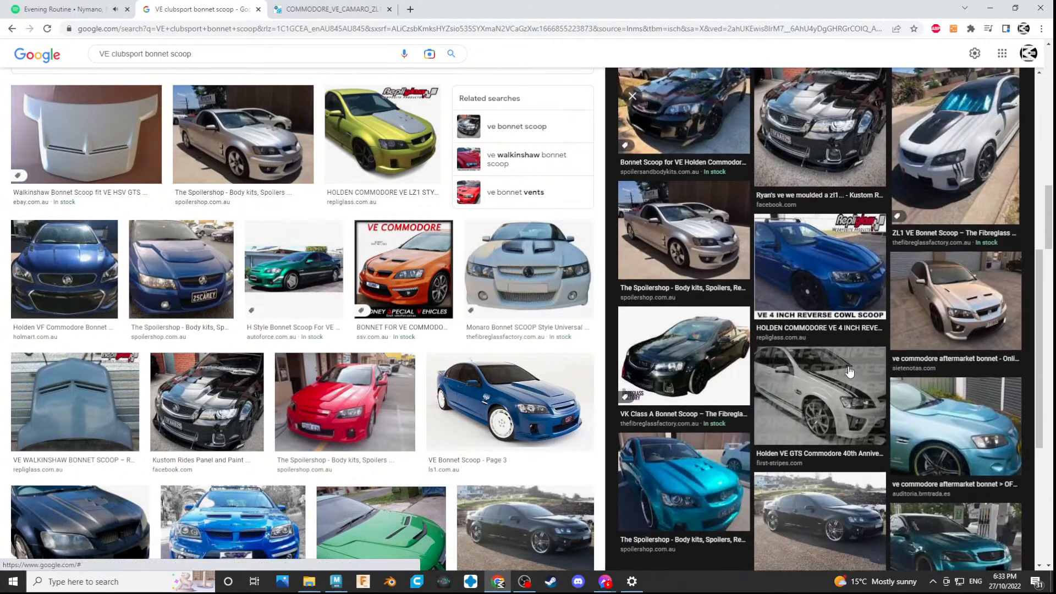
scroll(862, 366, down, 3)
click(858, 367)
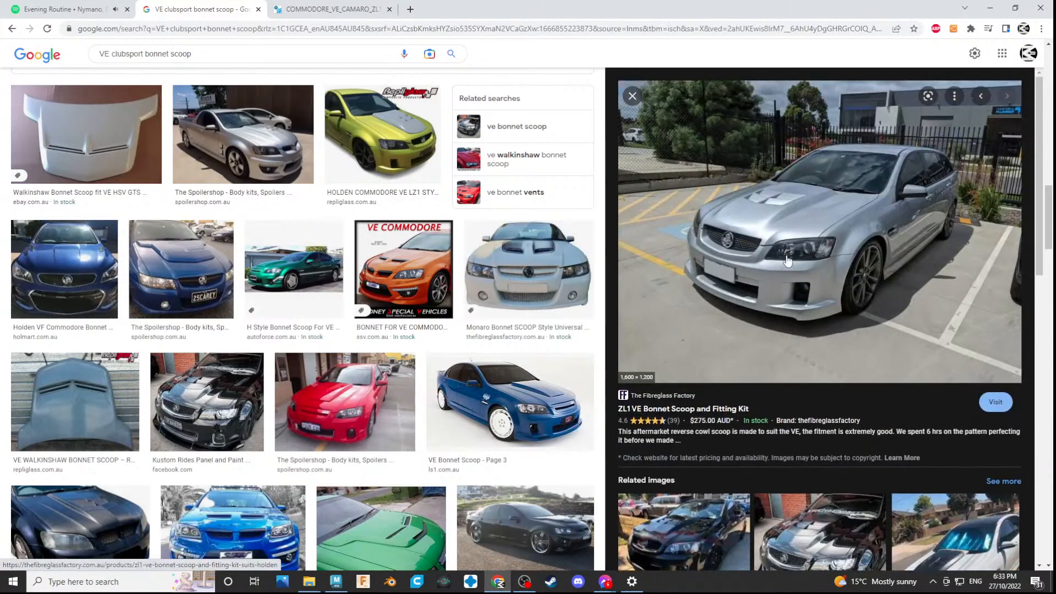
- Nudge the twelve raised-section vertices in Maya to about -9.92 in Z and fine-tune their height against the silver wagon photo
key(alt+Tab)
alt+drag(509, 389, 517, 298)
key(alt+Tab)
key(alt+Tab)
drag(494, 249, 498, 248)
alt+drag(561, 258, 545, 262)
key(alt+Tab)
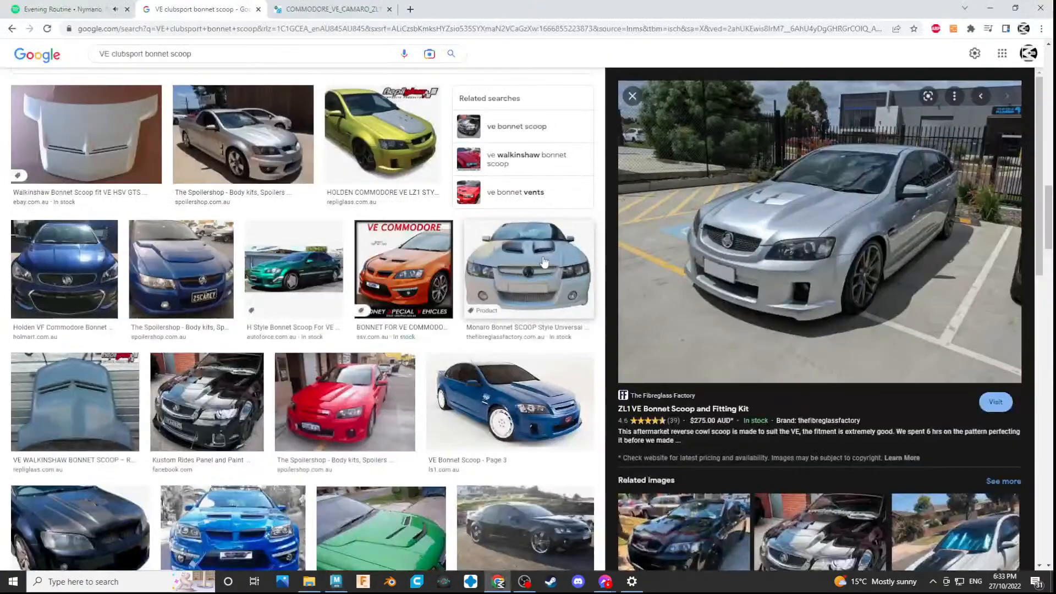
key(alt+Tab)
alt+drag(601, 311, 559, 236)
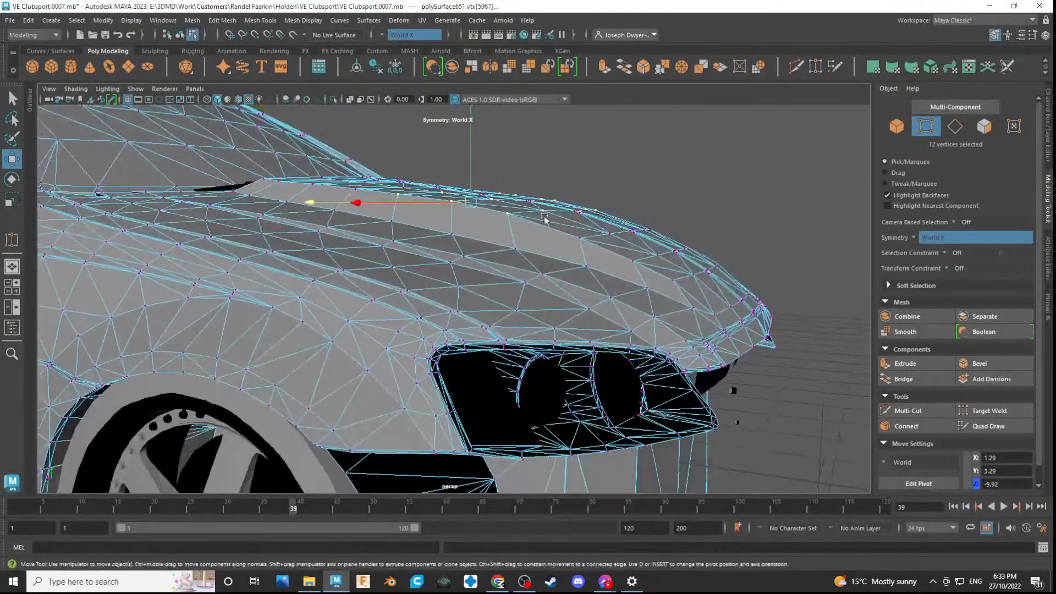
drag(475, 154, 471, 154)
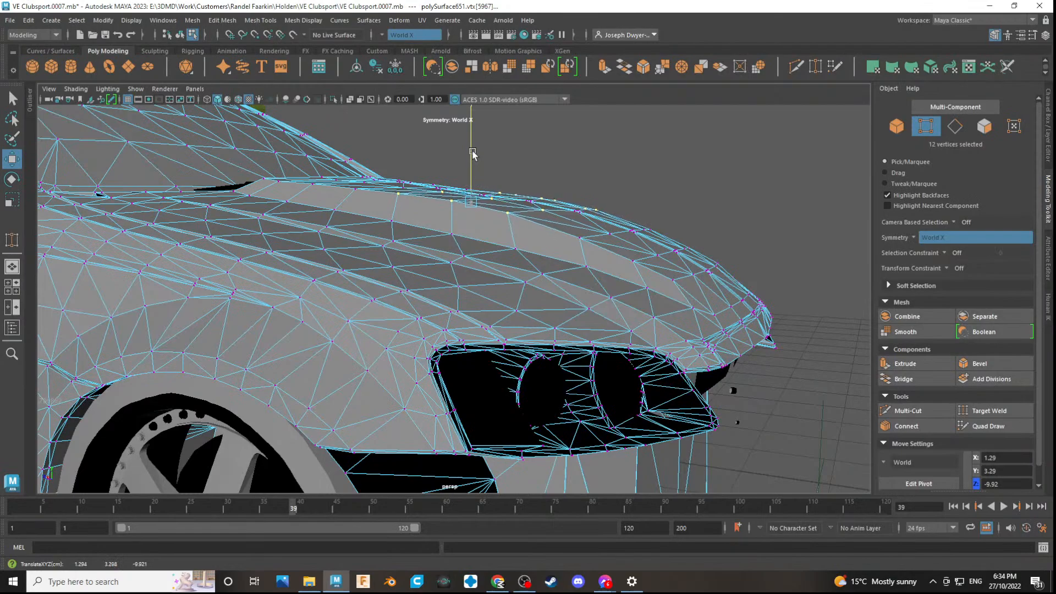
- Deselect the inner vertices and adjust the six side-edge vertices of the raised section to about 3.29 in Y
alt+drag(599, 204, 627, 262)
key(alt+Tab)
key(alt+Tab)
key(alt+Tab)
key(alt+Tab)
ctrl+click(439, 248)
drag(472, 247, 464, 245)
alt+drag(463, 245, 533, 203)
mouse_move(533, 202)
alt+mouse_down()
mouse_move(638, 214)
mouse_move(544, 205)
alt+mouse_up()
drag(466, 173, 515, 184)
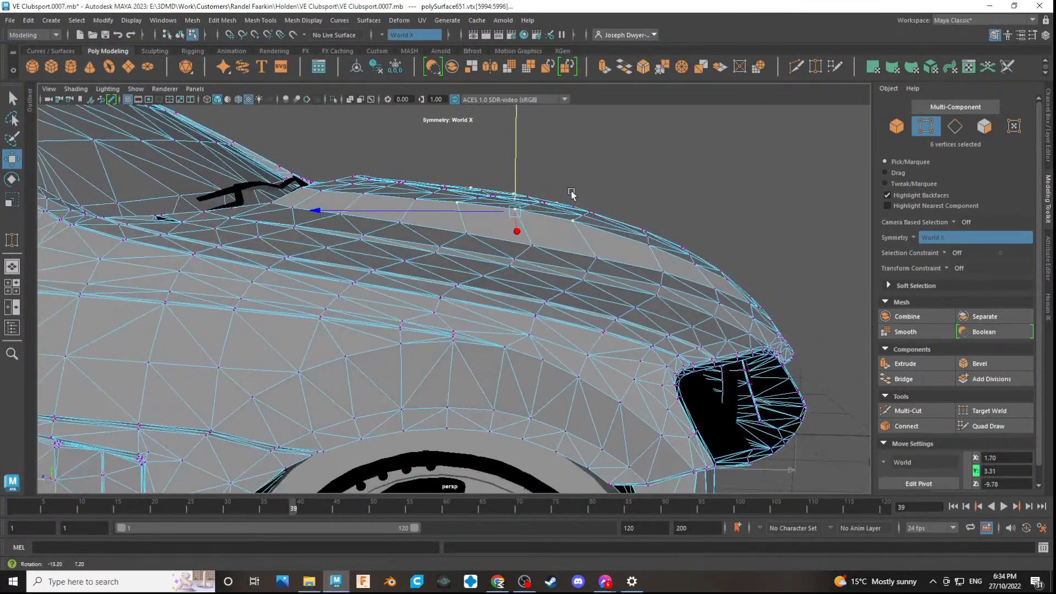
mouse_move(576, 197)
alt+mouse_down()
mouse_move(537, 190)
mouse_move(569, 196)
alt+mouse_up()
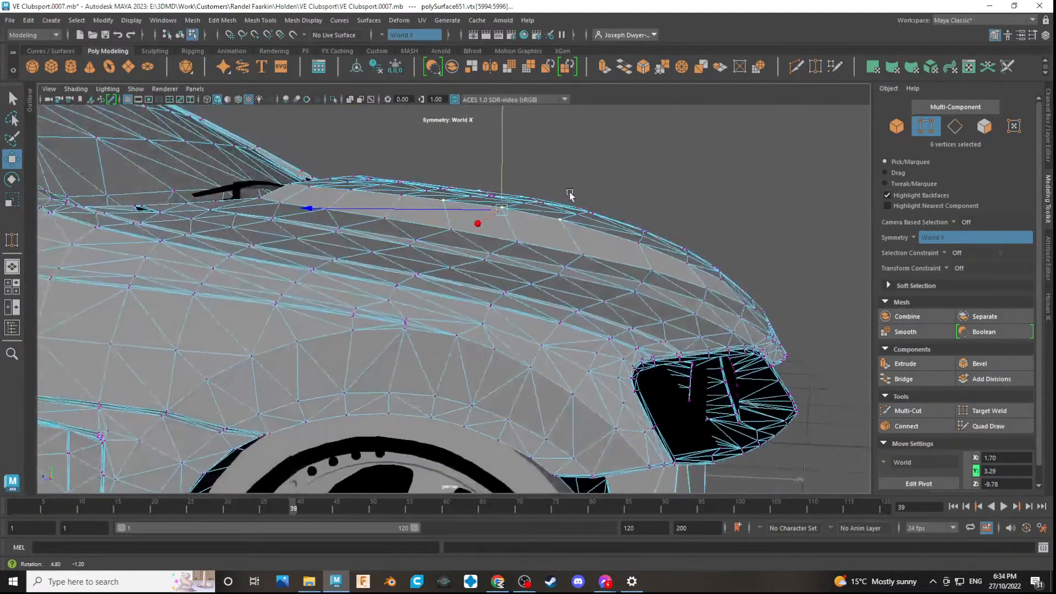
- Compare the reshaped bonnet from the front with the silver wagon's bonnet scoop photo in Chrome
key(alt+Tab)
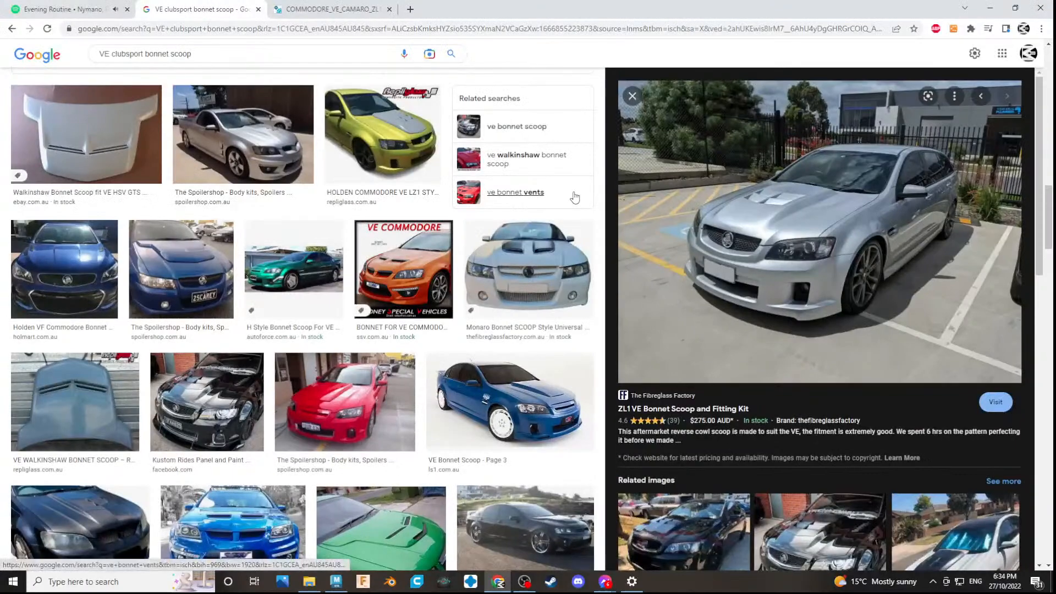
key(alt+Tab)
alt+drag(629, 274, 569, 287)
scroll(569, 287, down, 5)
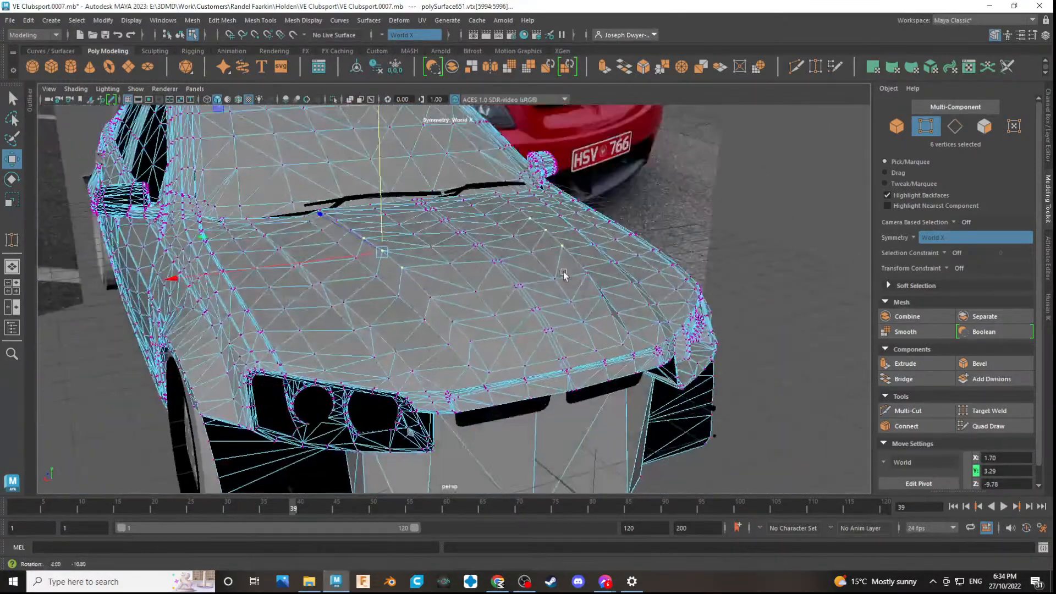
key(alt+Tab)
key(alt+Tab)
mouse_move(530, 295)
alt+mouse_down()
mouse_move(608, 323)
mouse_move(573, 332)
mouse_move(523, 296)
alt+mouse_up()
- Mark the scoop location by selecting mirrored faces around the raised section's centre, and compare it with the silver wagon photo
click(984, 126)
scroll(585, 301, up, 5)
key(alt+Tab)
key(alt+Tab)
click(515, 265)
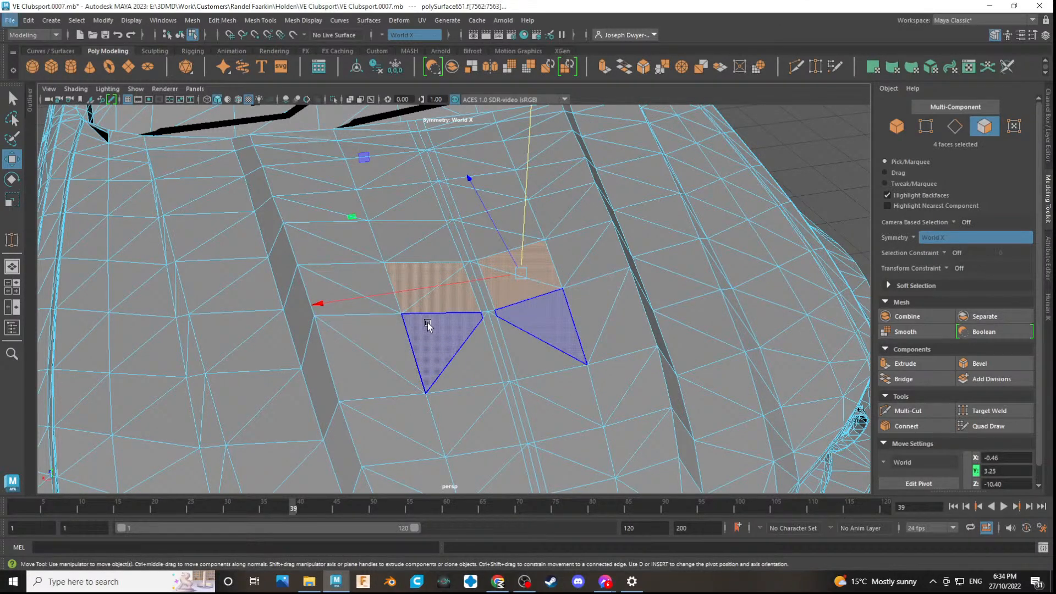
alt+drag(437, 337, 472, 335)
key(alt+Tab)
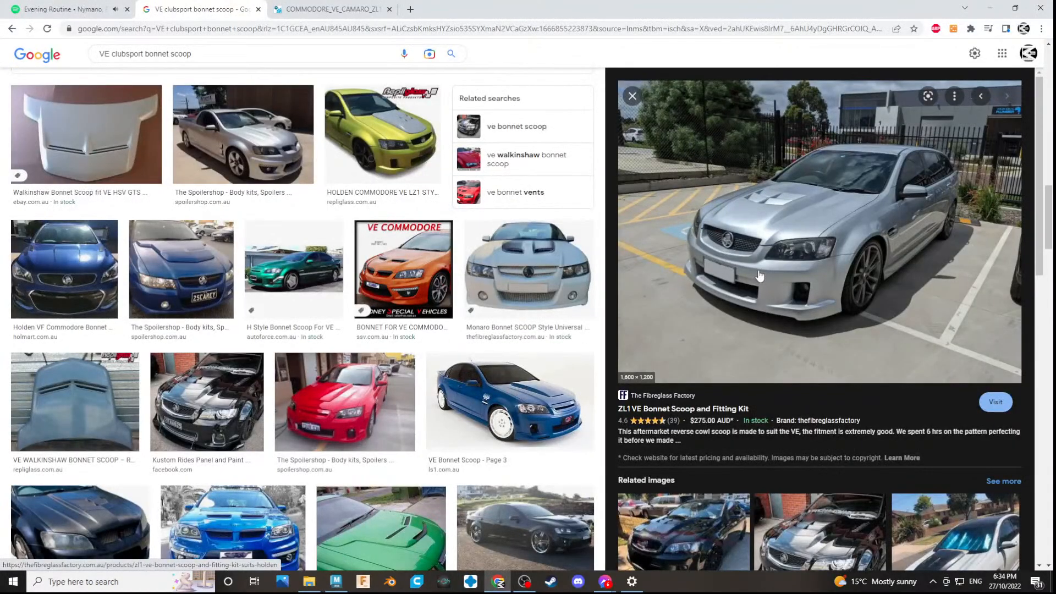
key(alt+Tab)
alt+drag(650, 319, 596, 297)
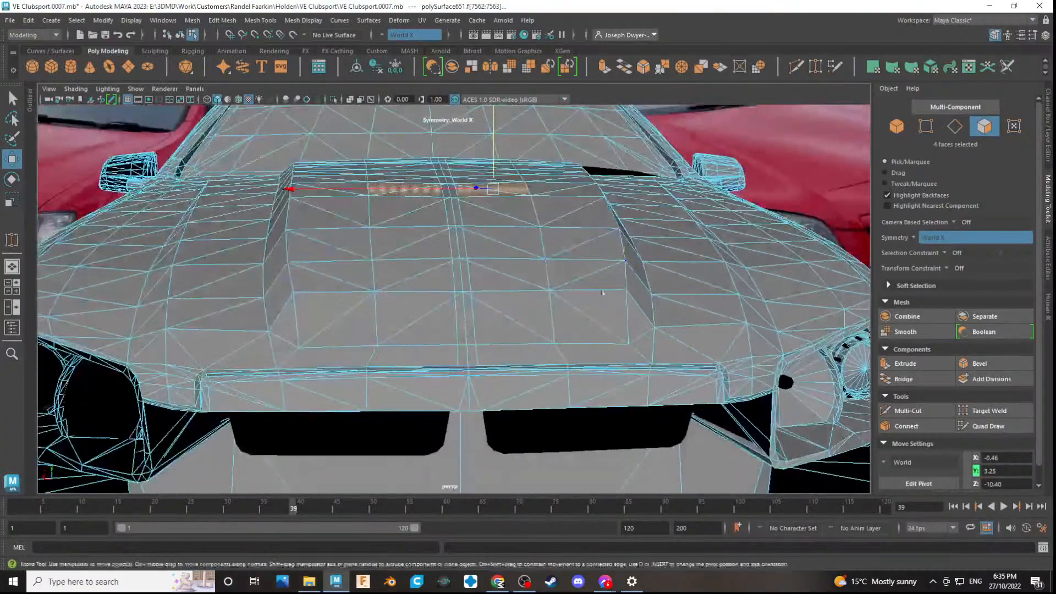
- Delete the extra edges along the bonnet's centre line and inspect the bonnet's remaining vertices
click(948, 134)
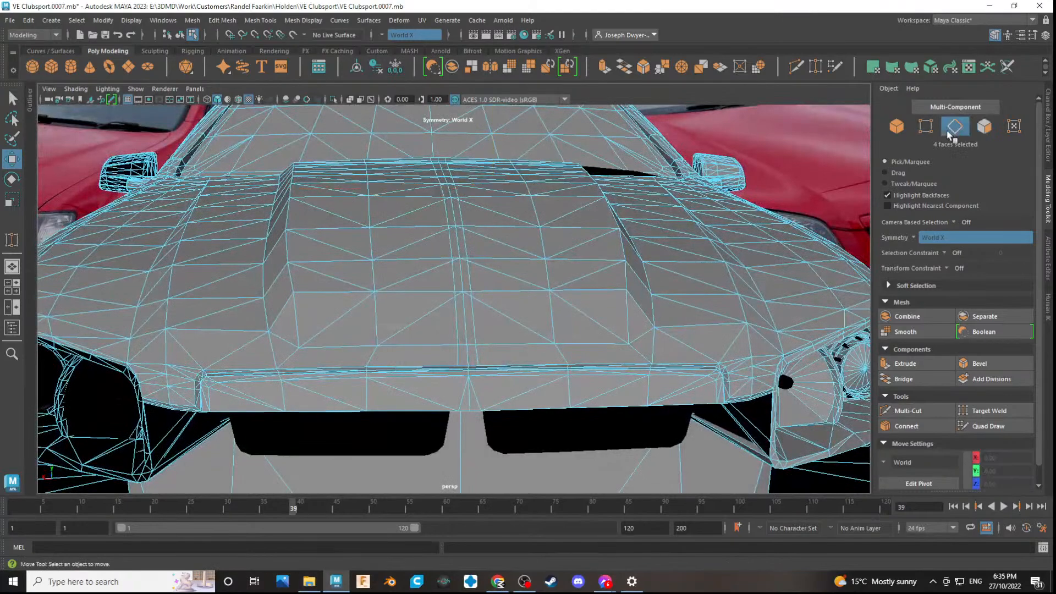
click(464, 355)
alt+drag(459, 356, 705, 342)
key(Delete)
scroll(701, 336, down, 5)
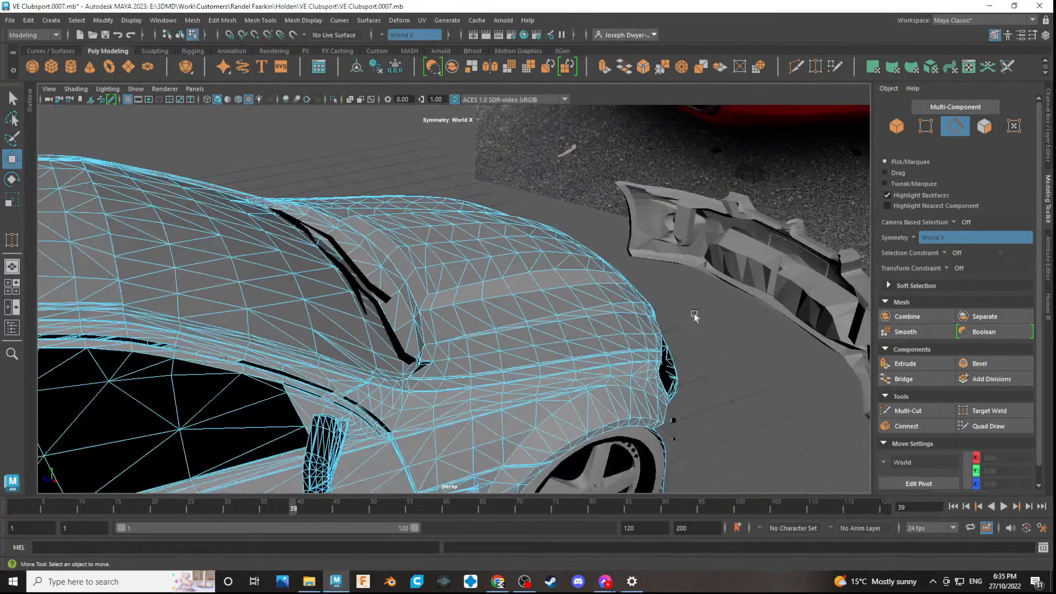
click(927, 130)
alt+drag(637, 249, 581, 365)
click(574, 370)
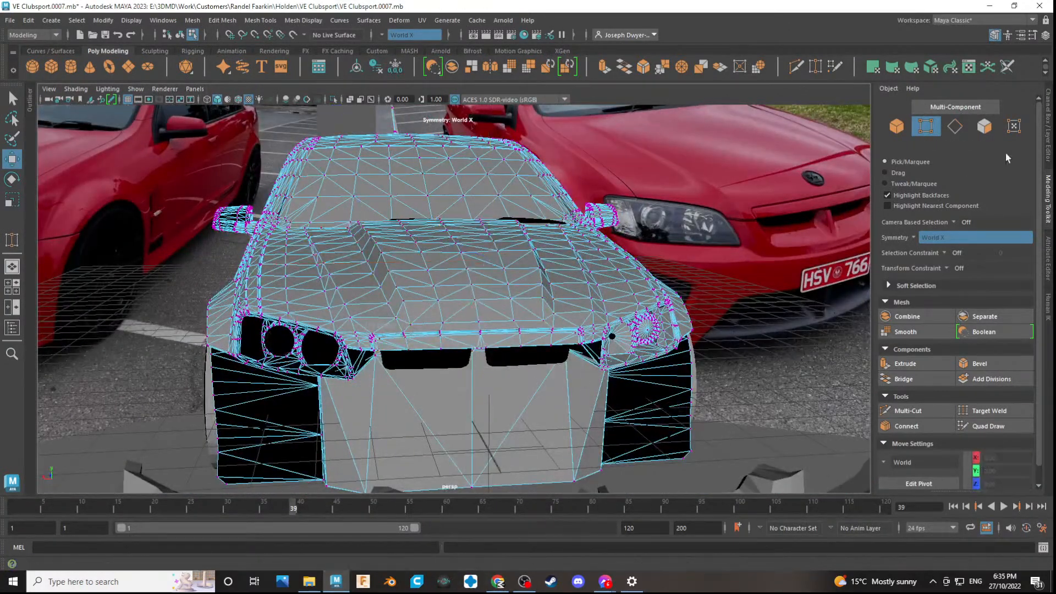
scroll(467, 261, up, 5)
alt+drag(468, 262, 501, 276)
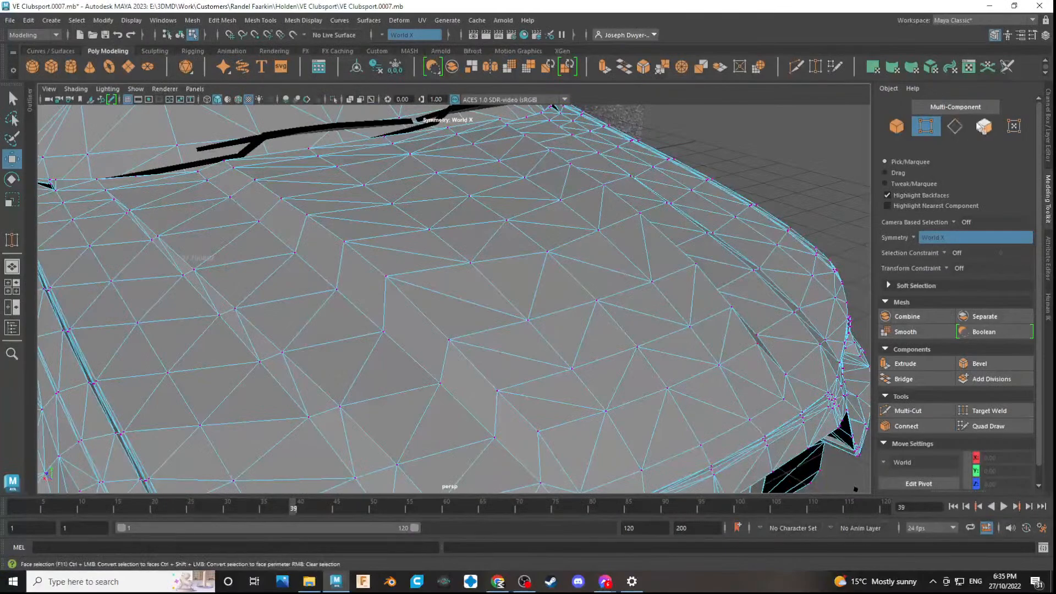
- Switch to face selection and compare the raised section's middle with the silver wagon photo
click(983, 127)
alt+drag(597, 254, 554, 271)
alt+drag(453, 366, 573, 357)
scroll(532, 365, down, 5)
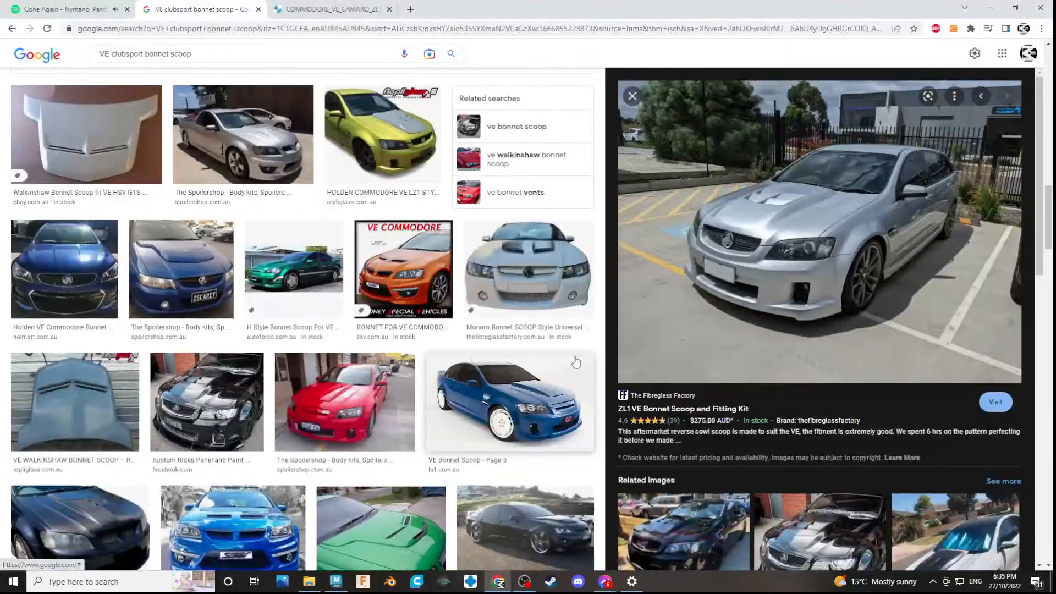
key(alt+Tab)
mouse_move(531, 363)
alt+mouse_down()
mouse_move(551, 385)
mouse_move(539, 374)
alt+mouse_up()
- Select a mirrored band of sixteen faces across the raised section and move it to about -10.22 in Z and 3.27 in Y
scroll(545, 371, up, 4)
alt+middle_drag(591, 333, 525, 349)
click(501, 293)
key(Tab)
mouse_move(460, 306)
mouse_down()
mouse_move(439, 278)
mouse_move(431, 289)
mouse_up()
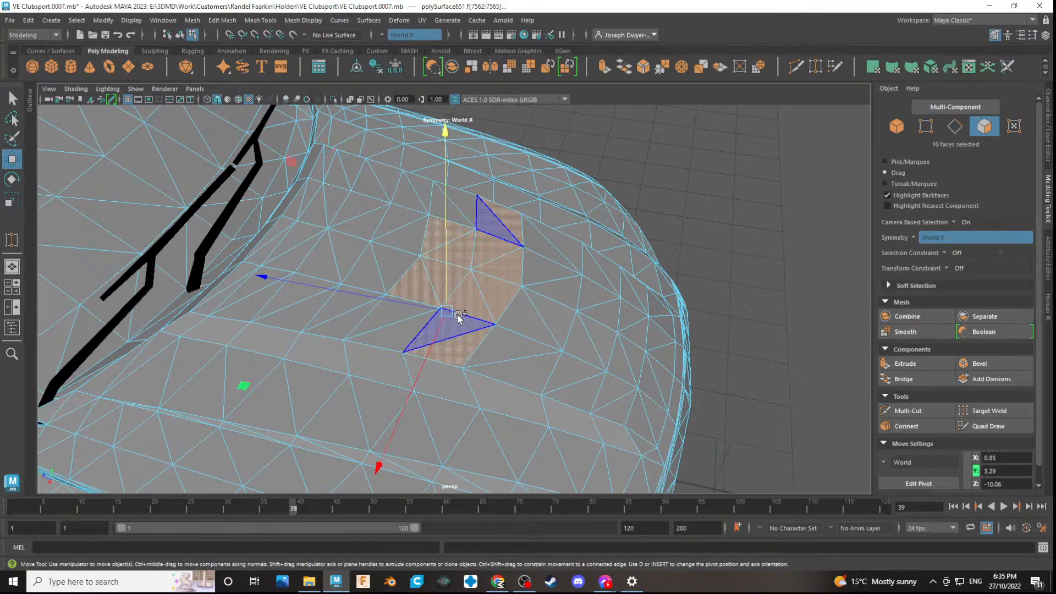
drag(406, 333, 385, 318)
alt+drag(509, 346, 550, 280)
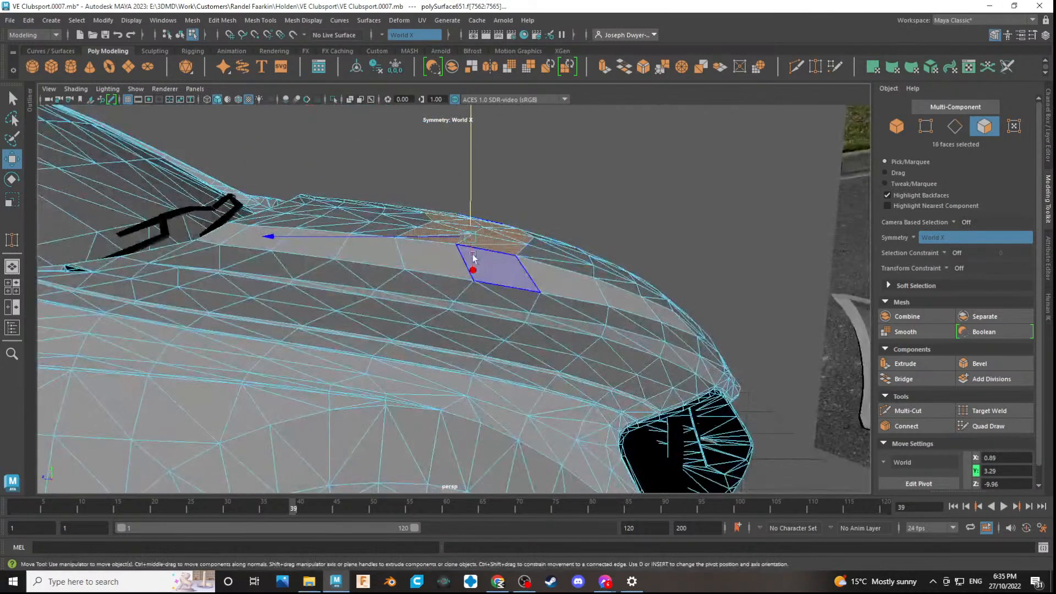
drag(433, 235, 488, 241)
drag(477, 203, 498, 213)
scroll(498, 214, down, 5)
alt+drag(551, 255, 507, 285)
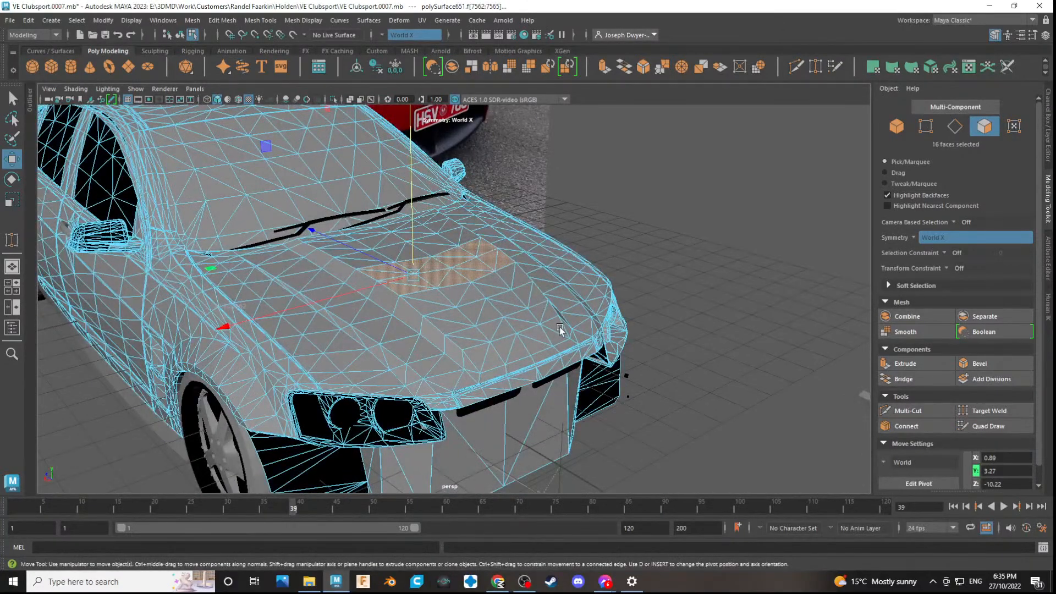
key(alt+Tab)
key(alt+Tab)
alt+drag(543, 336, 558, 330)
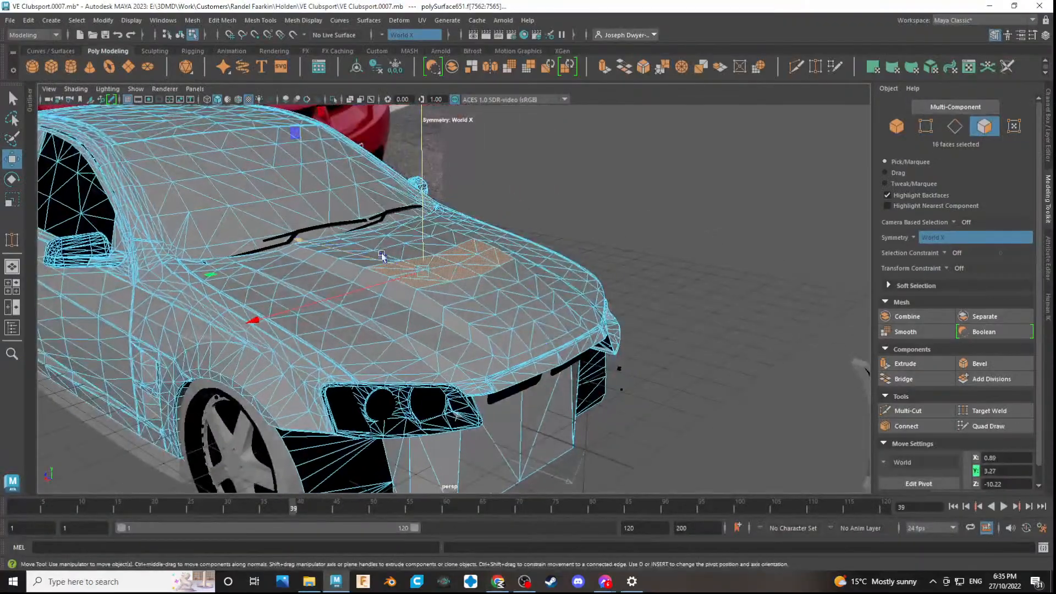
- Move the sixteen-face band across the raised section to about -10.08 in Z and compare it with the silver wagon photo
drag(381, 255, 376, 260)
scroll(376, 259, down, 5)
key(alt+Tab)
key(alt+Tab)
alt+drag(603, 336, 485, 330)
key(alt+Tab)
key(alt+Tab)
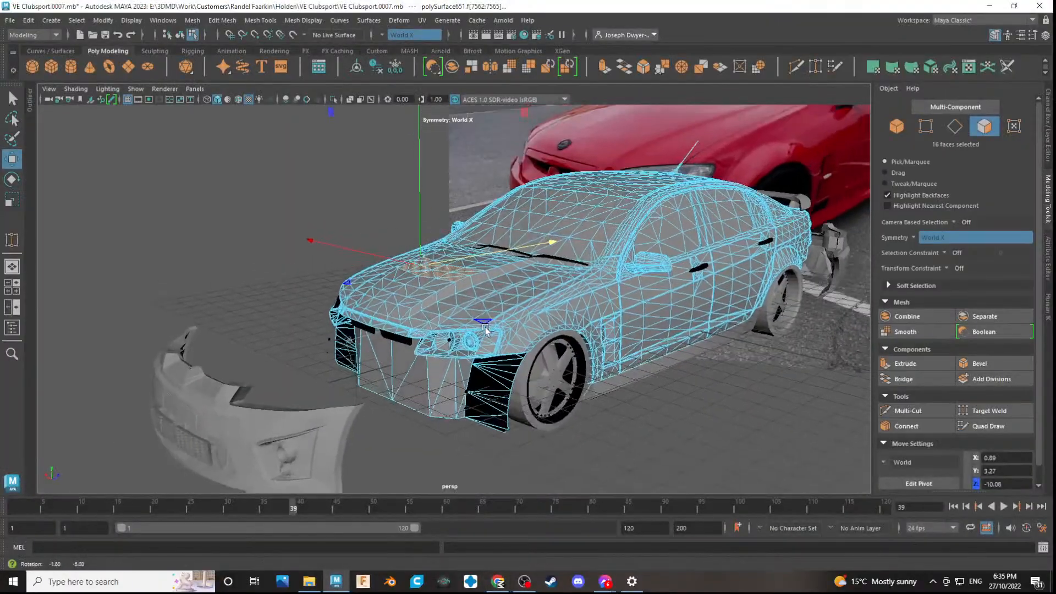
- Compare the scoop band's position on the bonnet with the silver wagon photo from several viewing angles
key(alt+Tab)
key(alt+Tab)
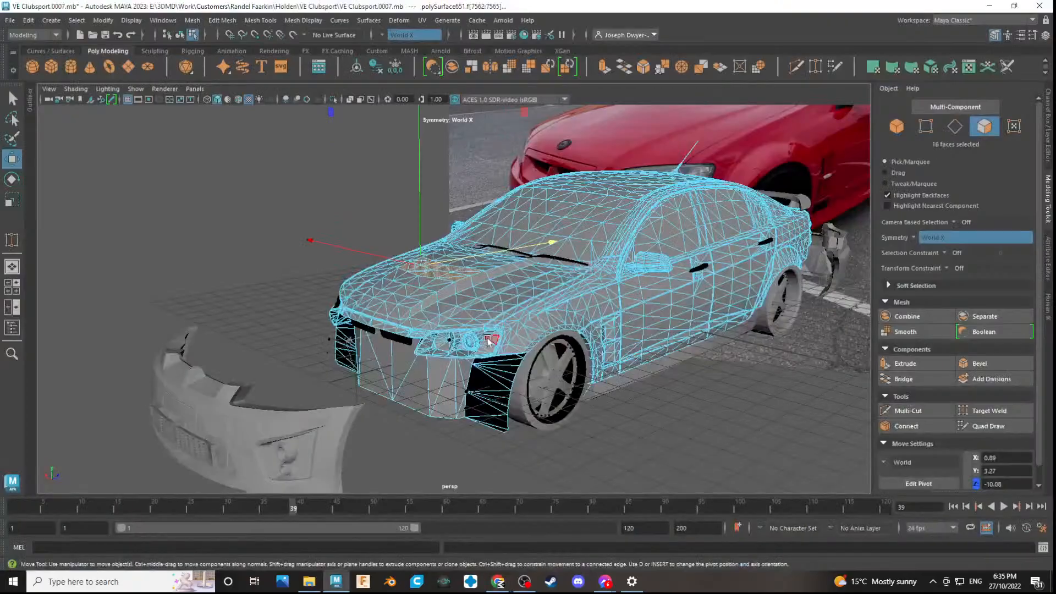
key(alt+Tab)
key(alt+Tab)
key(alt+Tab)
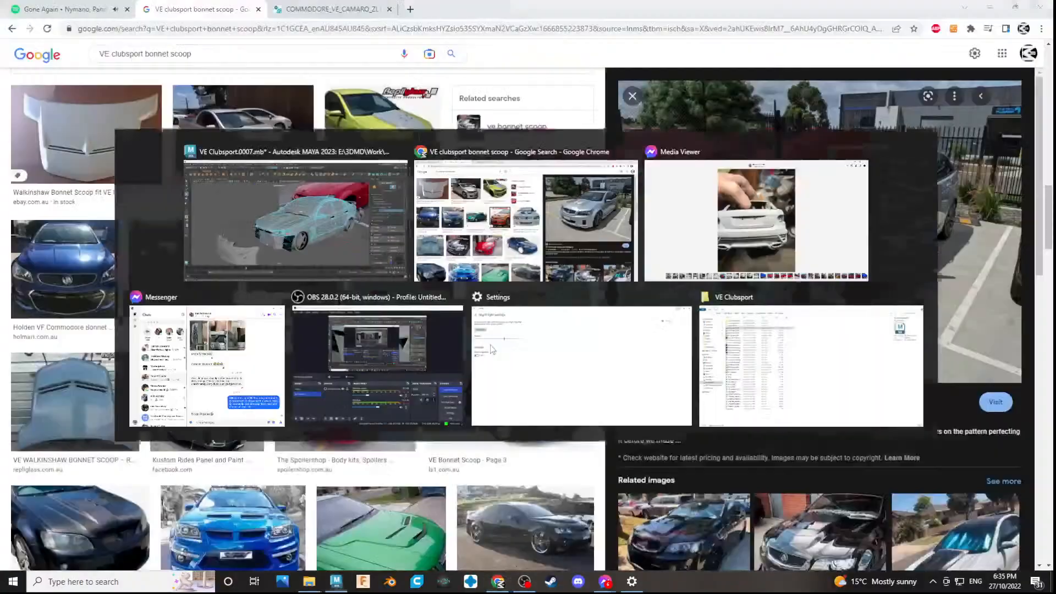
key(alt+Tab)
mouse_move(489, 346)
alt+mouse_down()
mouse_move(537, 377)
mouse_move(485, 355)
alt+mouse_up()
key(alt+Tab)
key(alt+Tab)
scroll(489, 355, up, 4)
alt+drag(406, 342, 484, 346)
key(alt+Tab)
key(alt+Tab)
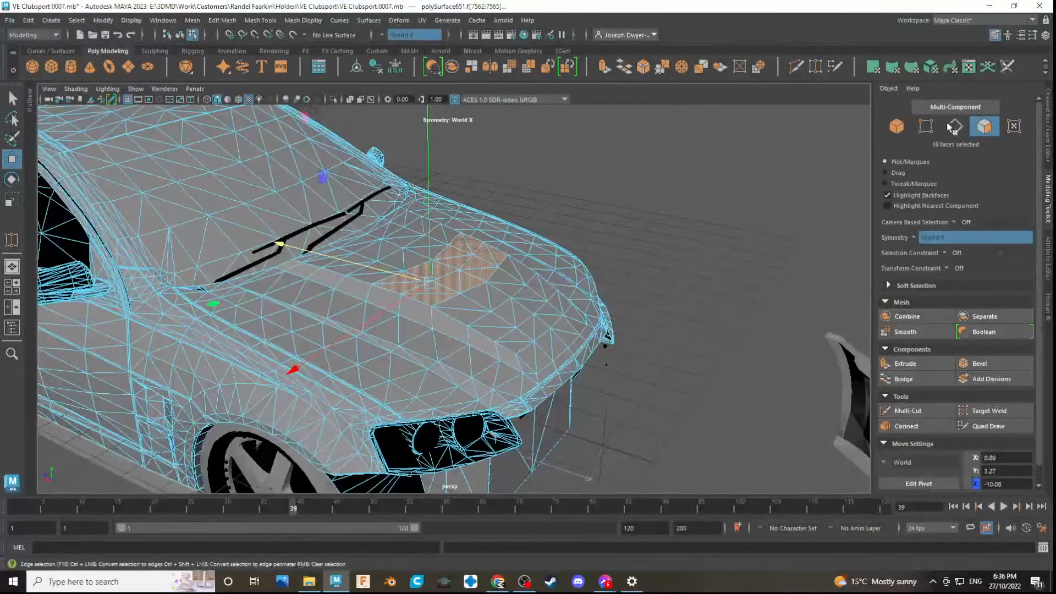
- Switch to edge selection and adjust the mirrored edges crossing the raised section beside the scoop band
click(946, 128)
scroll(483, 262, up, 5)
click(473, 299)
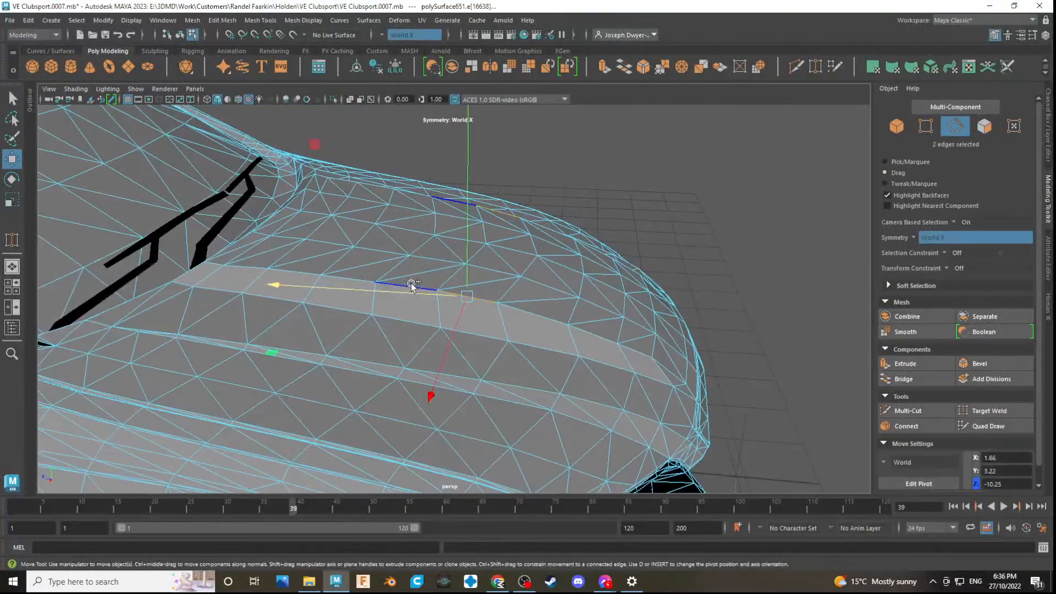
drag(388, 294, 466, 262)
drag(483, 206, 482, 204)
alt+drag(484, 206, 506, 224)
shift+click(462, 241)
key(e)
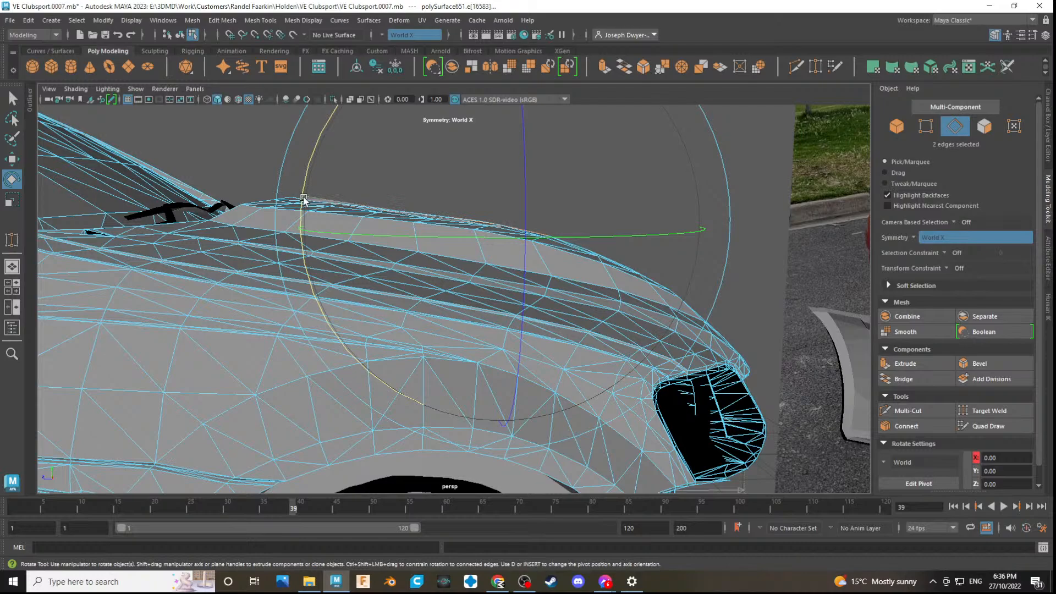
alt+drag(750, 183, 483, 298)
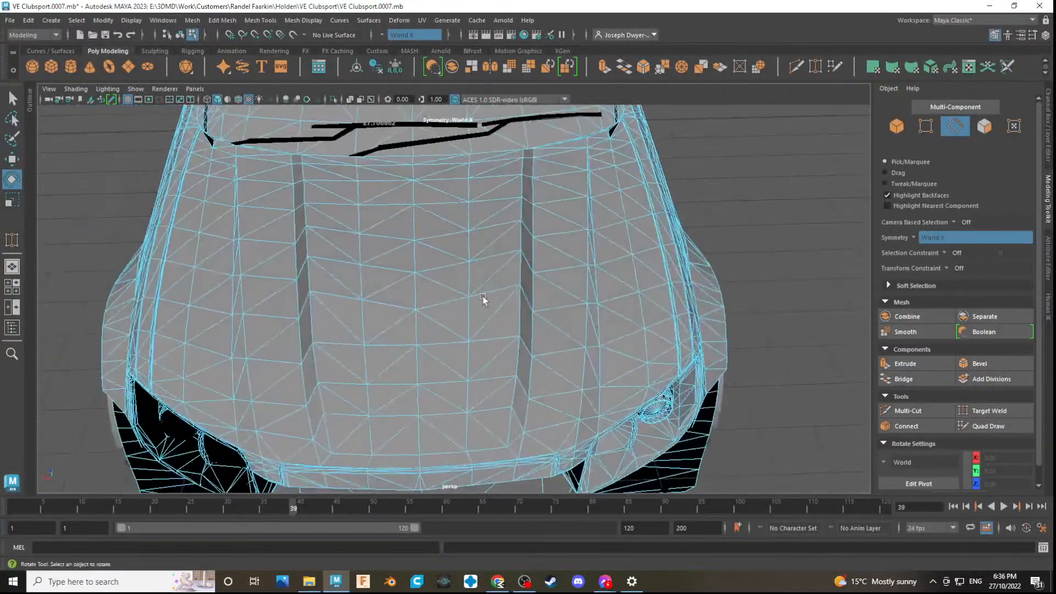
- Select the four mirrored edges along the scoop band's front and move them to about -10.93 in Z, checking the silver wagon photo
key(alt+Tab)
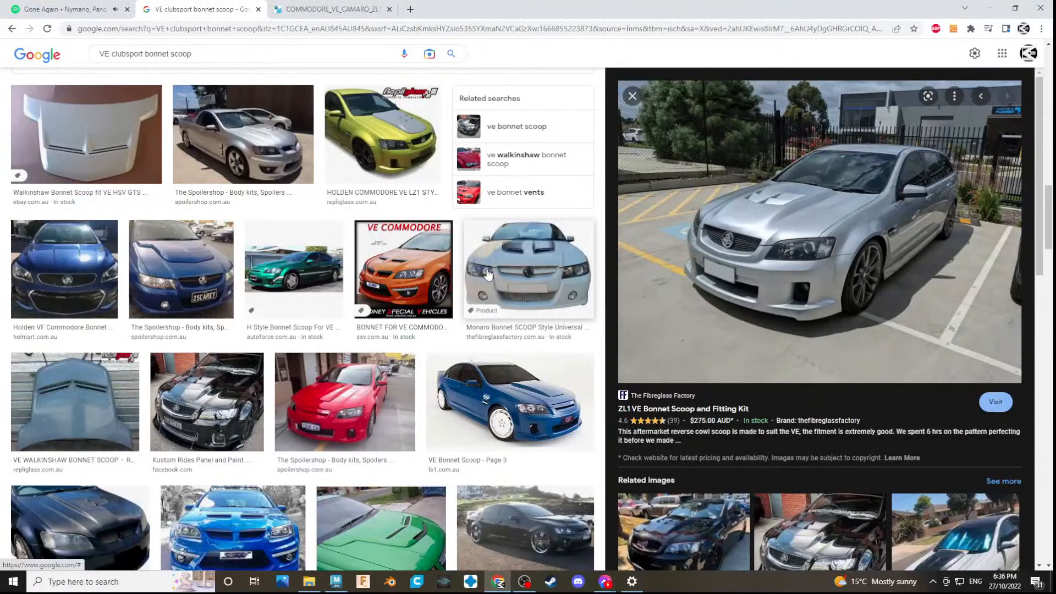
key(alt+Tab)
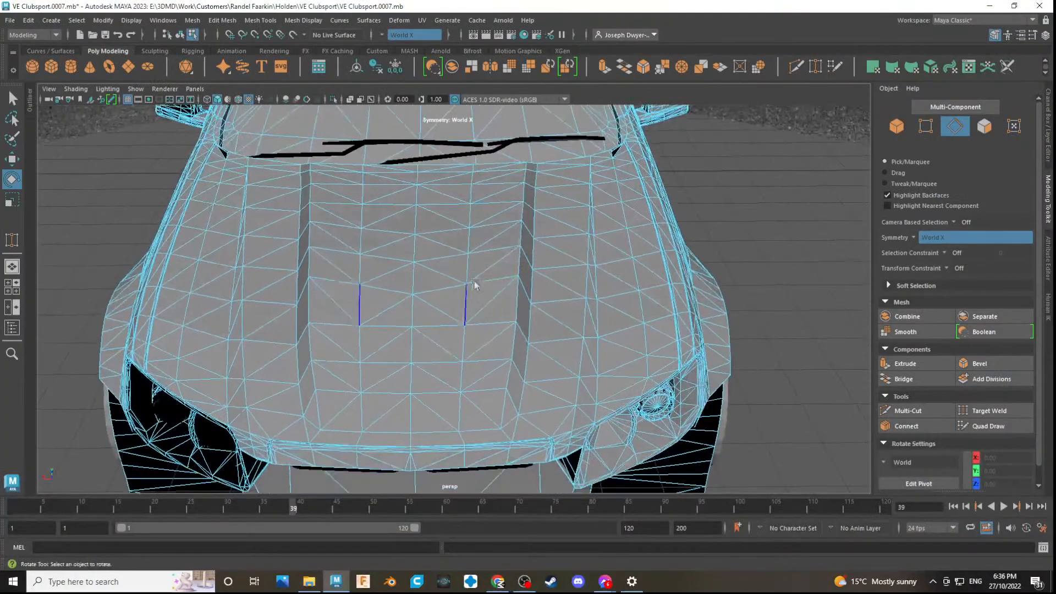
key(alt+Tab)
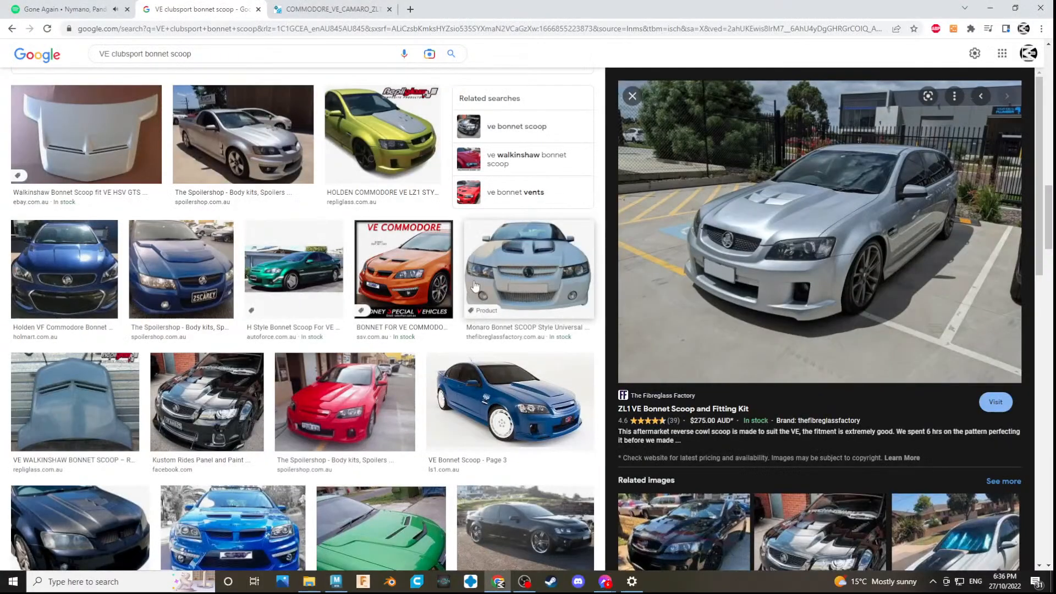
key(alt+Tab)
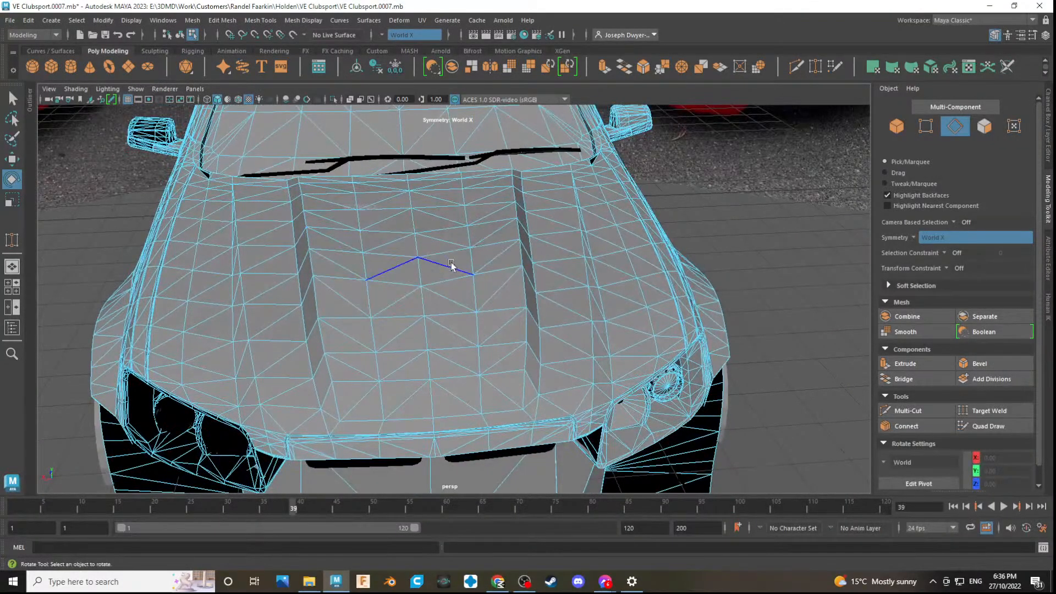
scroll(438, 299, up, 3)
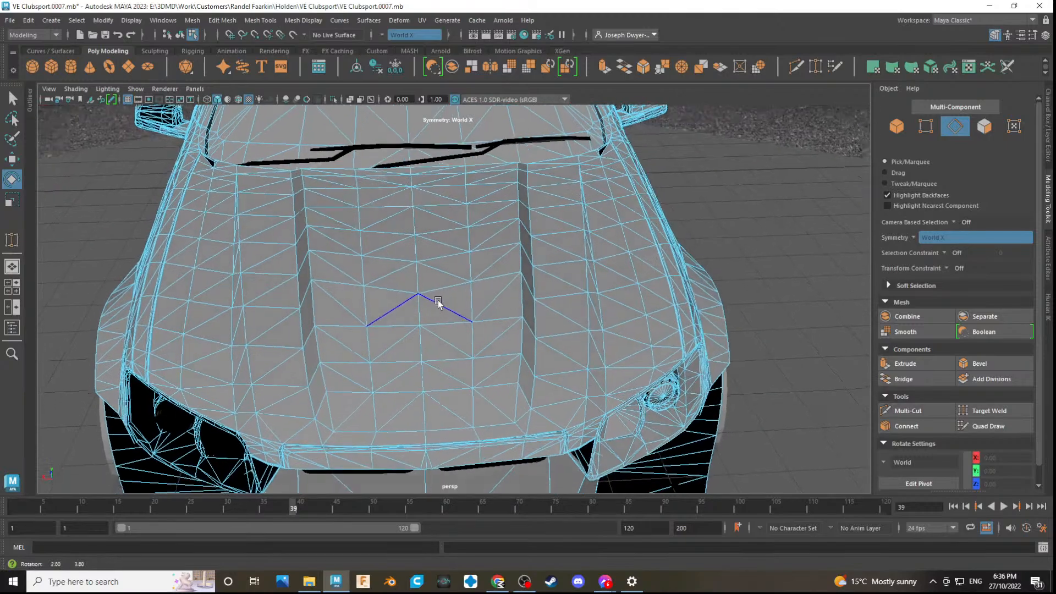
click(486, 285)
key(q)
shift+click(447, 288)
key(w)
alt+drag(470, 315, 594, 291)
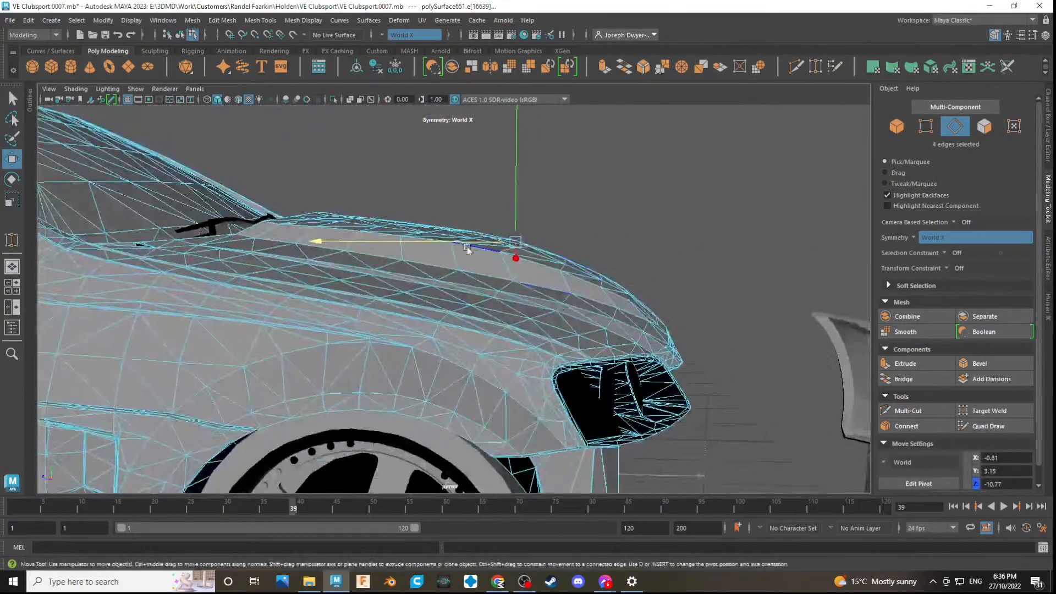
drag(457, 243, 467, 244)
alt+drag(514, 277, 537, 282)
key(alt+Tab)
key(alt+Tab)
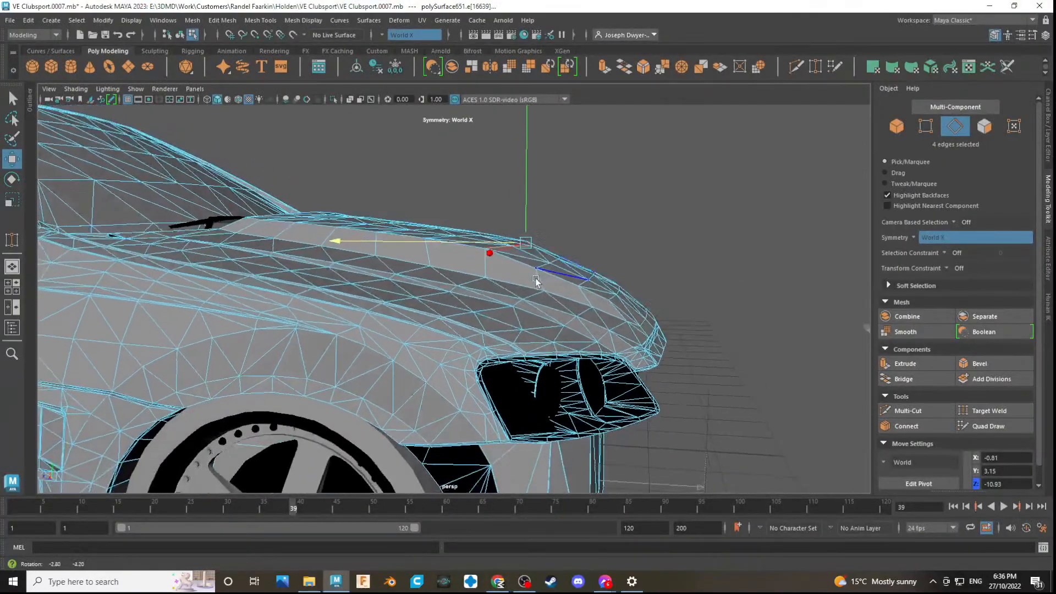
- Select the row of four mirrored edges near the bonnet's nose and position it at about 2.46 in Y and -12.45 in Z
alt+drag(530, 231, 551, 228)
shift+click(517, 307)
click(549, 230)
alt+drag(556, 230, 539, 231)
key(alt+Tab)
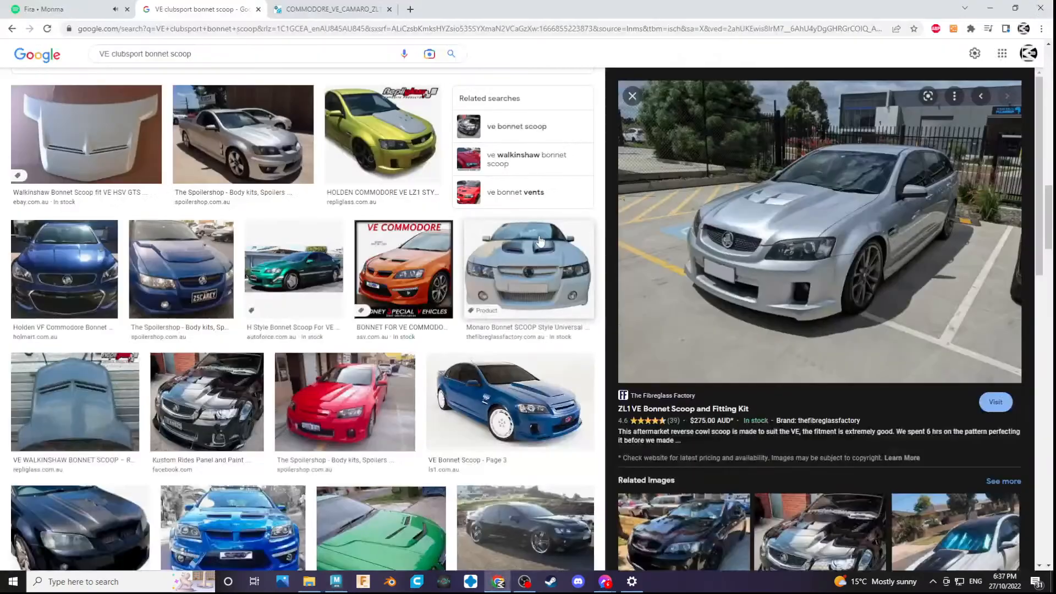
key(alt+Tab)
alt+drag(515, 288, 503, 307)
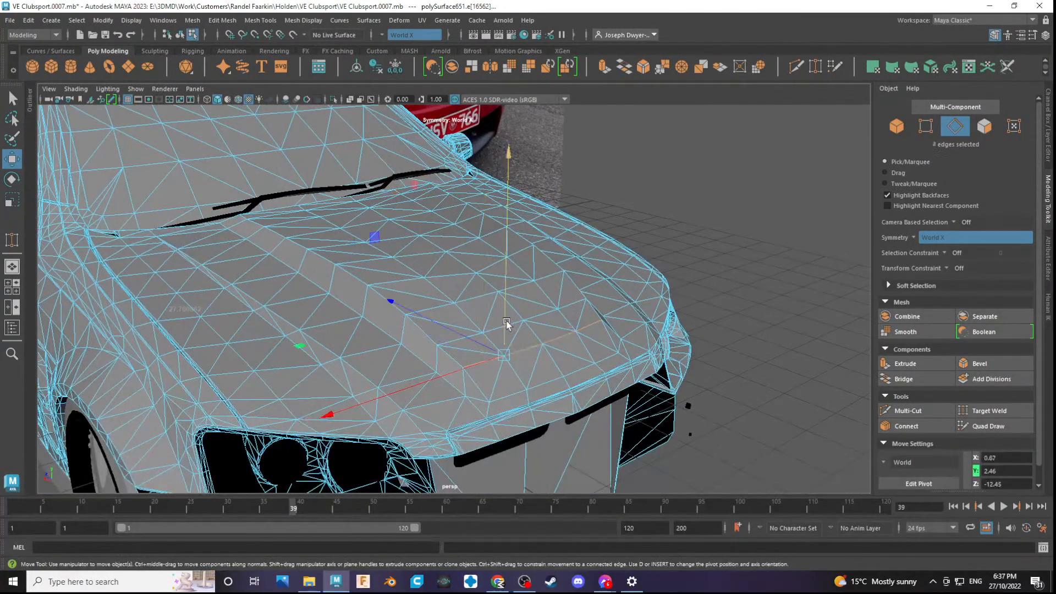
- Position the four-edge row just behind the nose row at about 2.70 in Y and -12.02 in Z, comparing with the reference photo
click(502, 329)
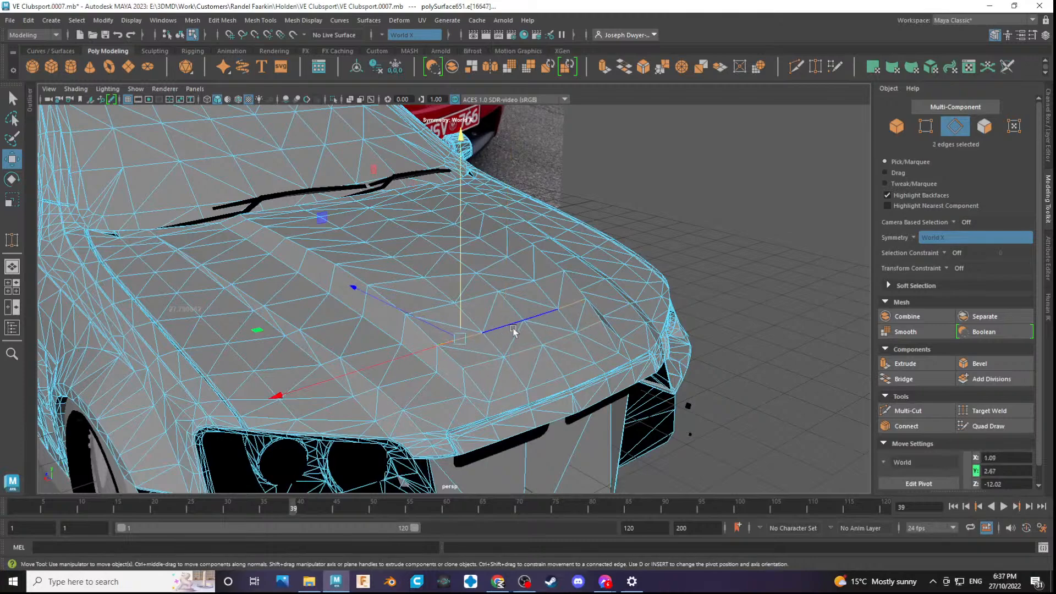
drag(489, 302, 546, 295)
key(alt+Tab)
key(alt+Tab)
click(515, 304)
key(alt+Tab)
key(alt+Tab)
alt+drag(551, 334, 598, 314)
key(alt+Tab)
key(alt+Tab)
click(587, 328)
key(ctrl+z)
drag(544, 262, 543, 264)
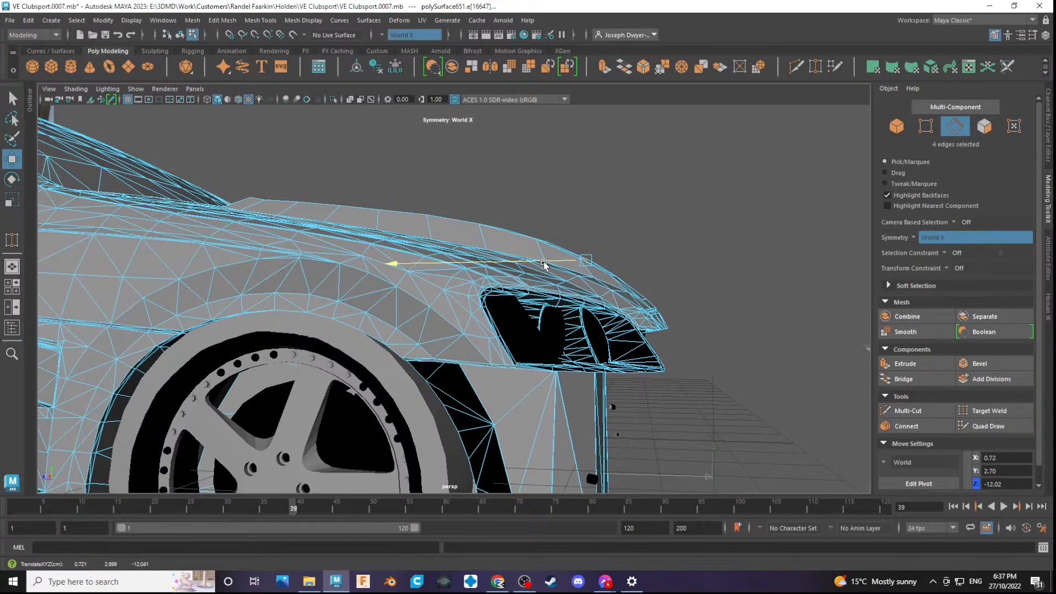
- Select the four-edge row behind the scoop band and move it to about -9.34 in Z
alt+drag(543, 264, 525, 358)
scroll(532, 333, up, 4)
scroll(533, 336, down, 4)
alt+drag(451, 287, 395, 330)
shift+click(421, 298)
alt+drag(409, 293, 464, 310)
drag(369, 255, 429, 288)
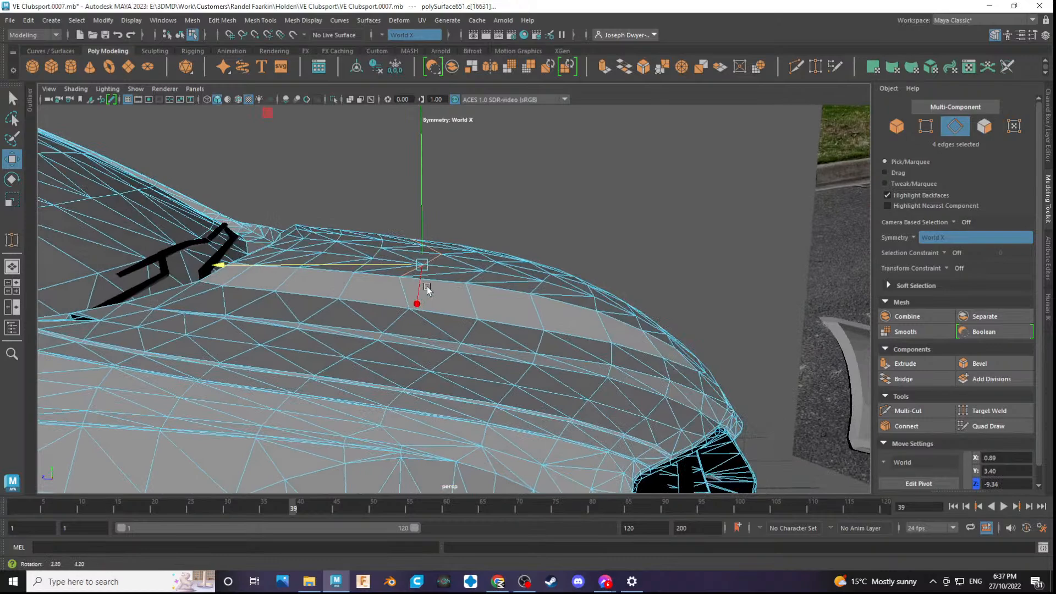
alt+drag(513, 333, 400, 354)
drag(363, 321, 363, 321)
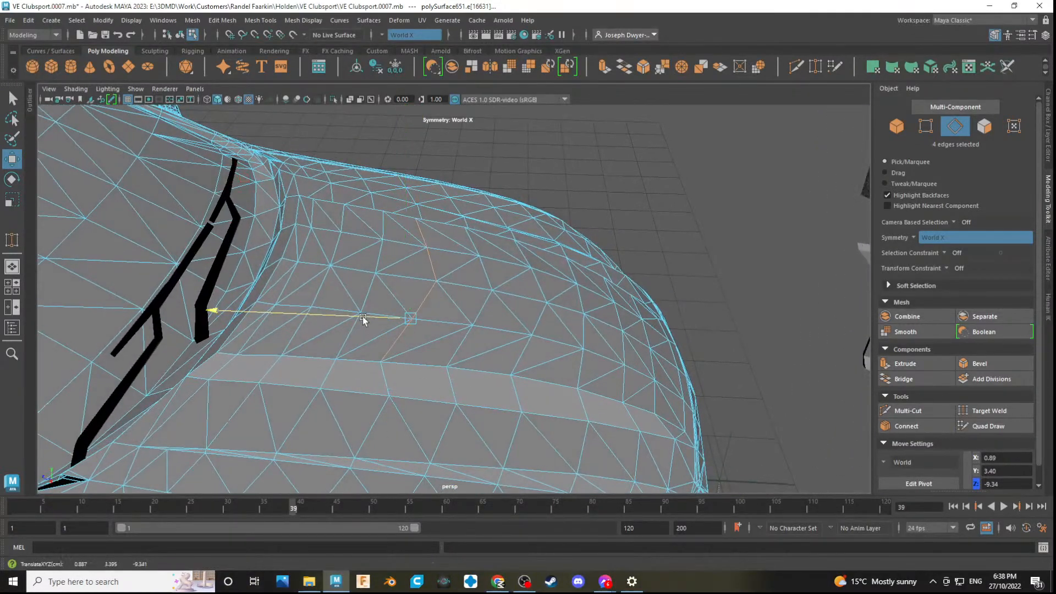
- Decline the incoming call and raise the edge row behind the scoop band to about 3.41 in Y
alt+drag(407, 349, 425, 321)
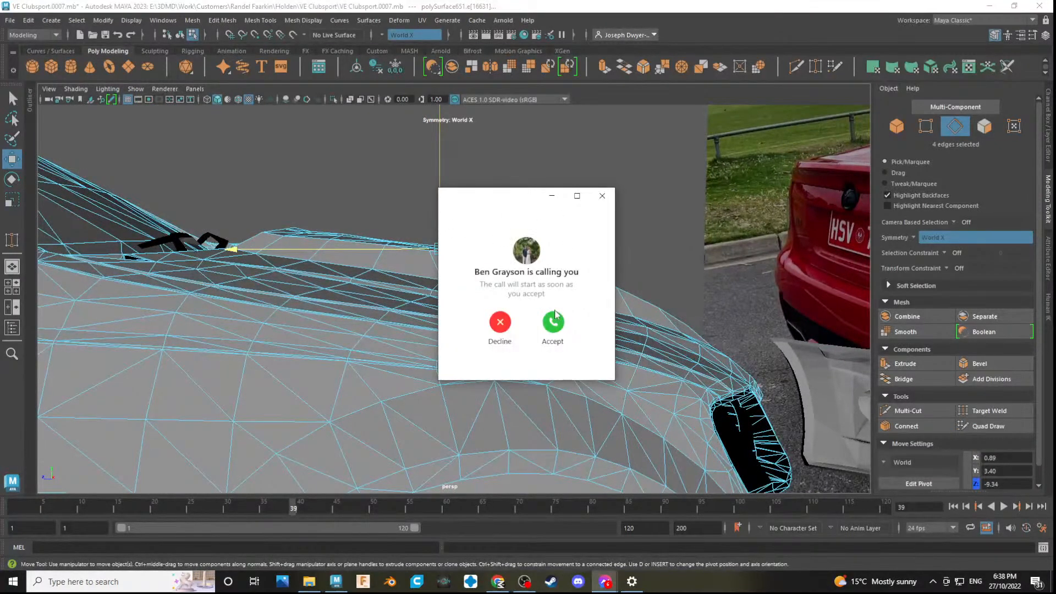
click(500, 323)
scroll(472, 297, up, 4)
alt+middle_drag(472, 298, 474, 320)
alt+drag(474, 321, 481, 310)
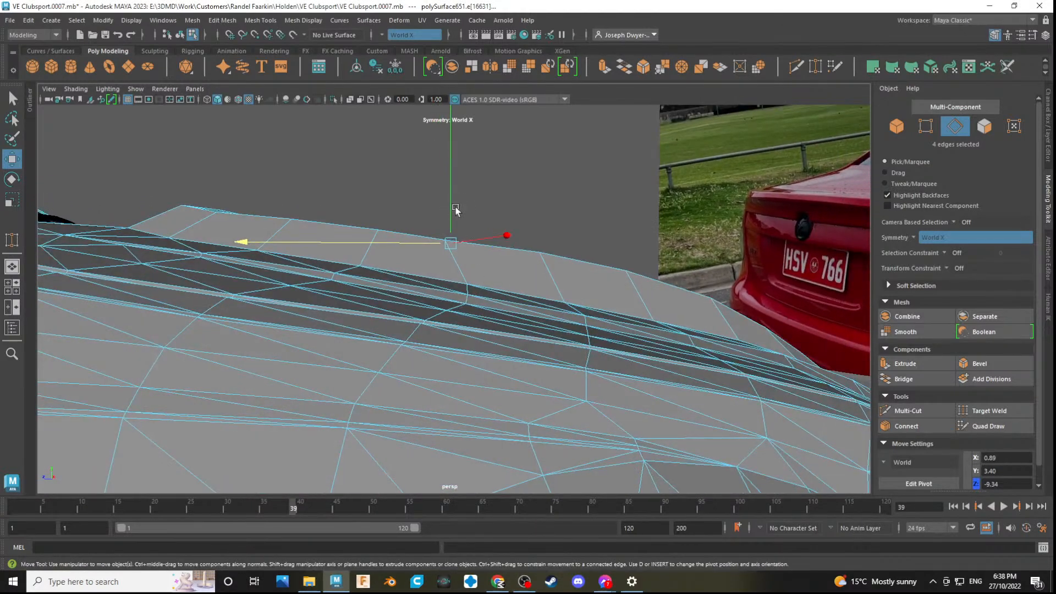
mouse_move(453, 205)
mouse_down()
mouse_move(477, 232)
mouse_move(441, 216)
mouse_up()
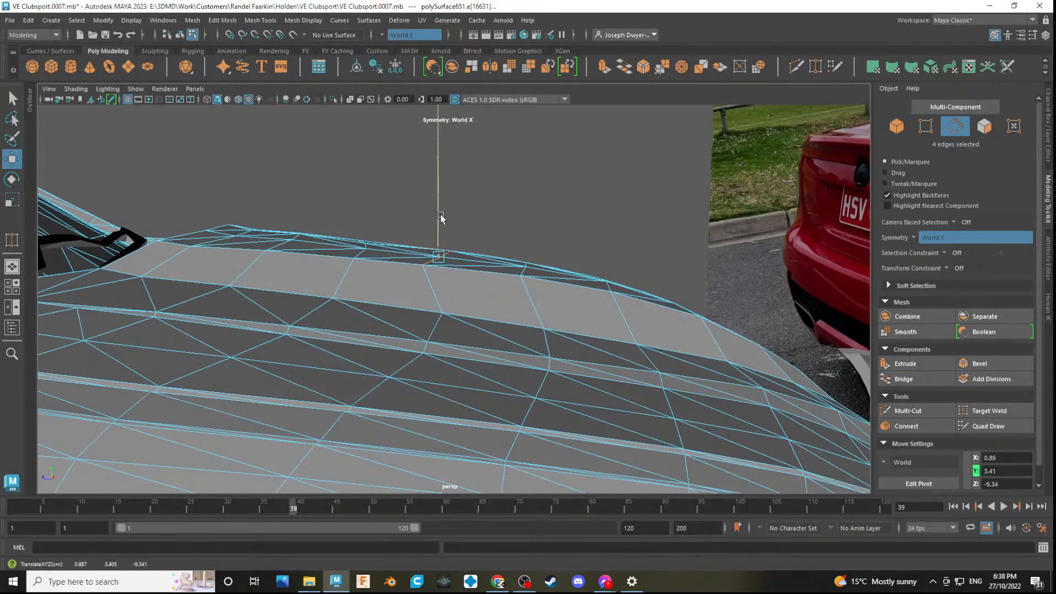
drag(440, 214, 441, 214)
- Select the four mirrored edges closer to the windscreen and adjust their height to about 3.54 in Y
alt+drag(432, 312, 412, 319)
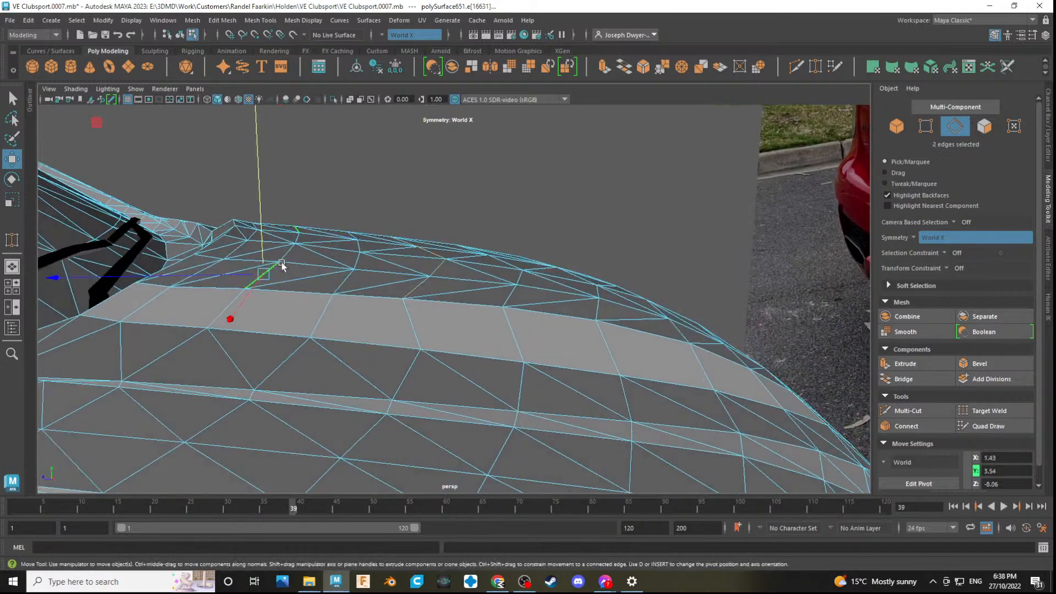
shift+click(297, 249)
alt+drag(340, 306, 378, 283)
drag(297, 206, 297, 205)
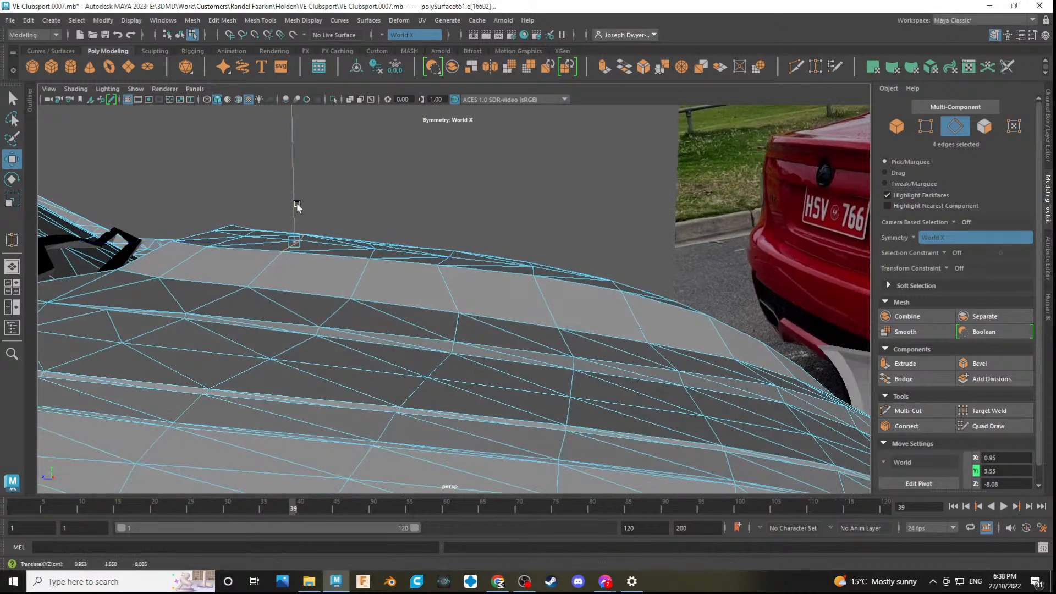
alt+drag(576, 313, 450, 311)
scroll(451, 312, up, 1)
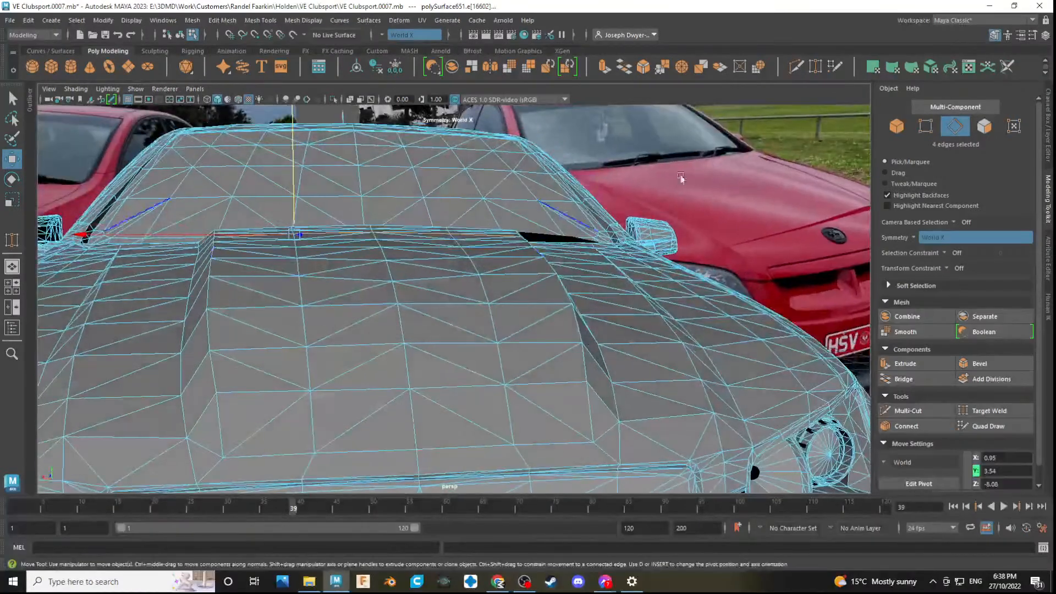
- Switch to face selection and deselect the rear row of the scoop band, keeping the front eight faces selected
click(985, 126)
alt+drag(517, 209, 465, 304)
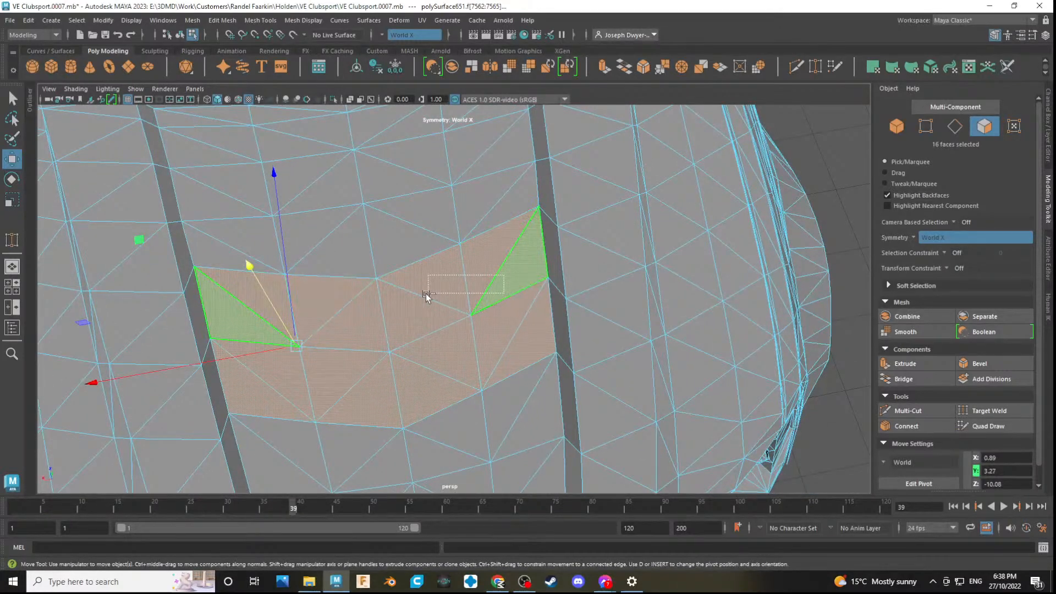
ctrl+drag(415, 298, 417, 299)
mouse_move(516, 340)
alt+mouse_down()
mouse_move(528, 328)
mouse_move(499, 330)
alt+mouse_up()
key(e)
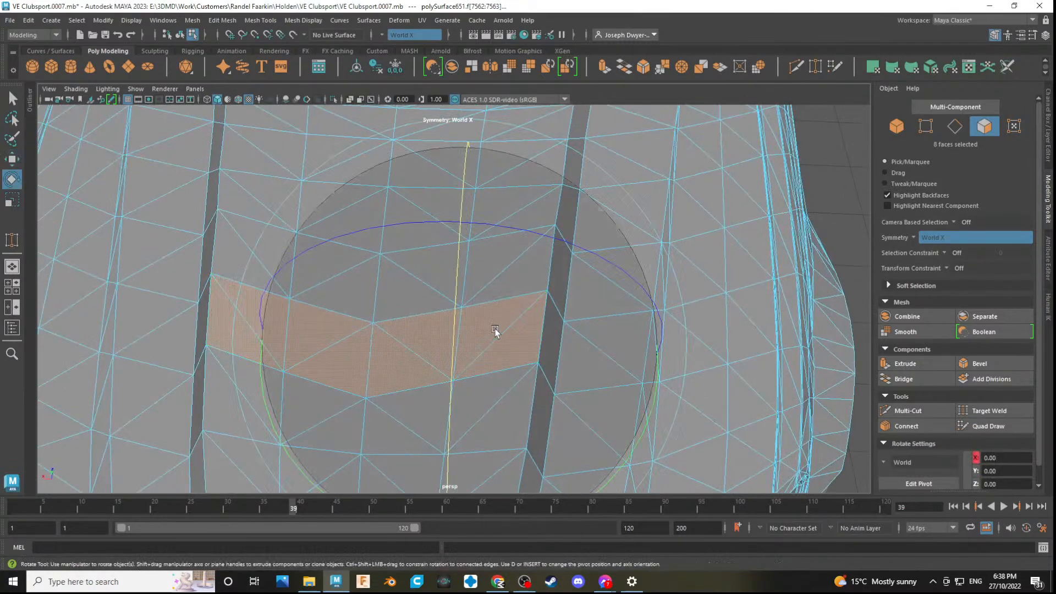
- Try to extrude the front eight faces with symmetry on, scaling them inward to about 0.89
key(r)
shift+drag(459, 342, 448, 345)
key(ctrl+z)
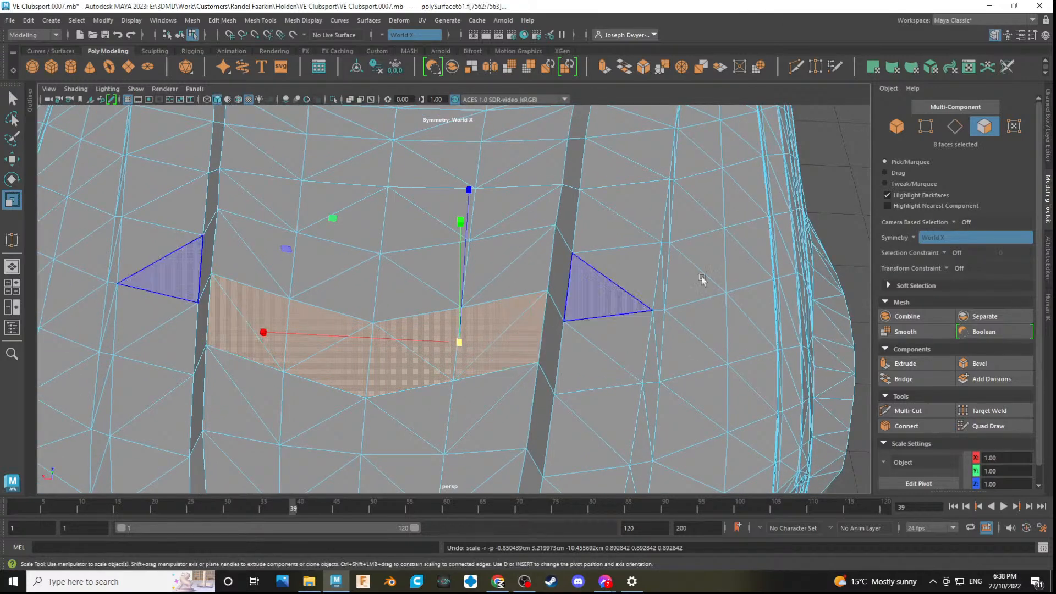
- Turn symmetry off and inset the right four faces of the scoop band's front row with a slightly scaled-down extrusion
click(915, 240)
click(929, 239)
click(467, 356)
key(ctrl+z)
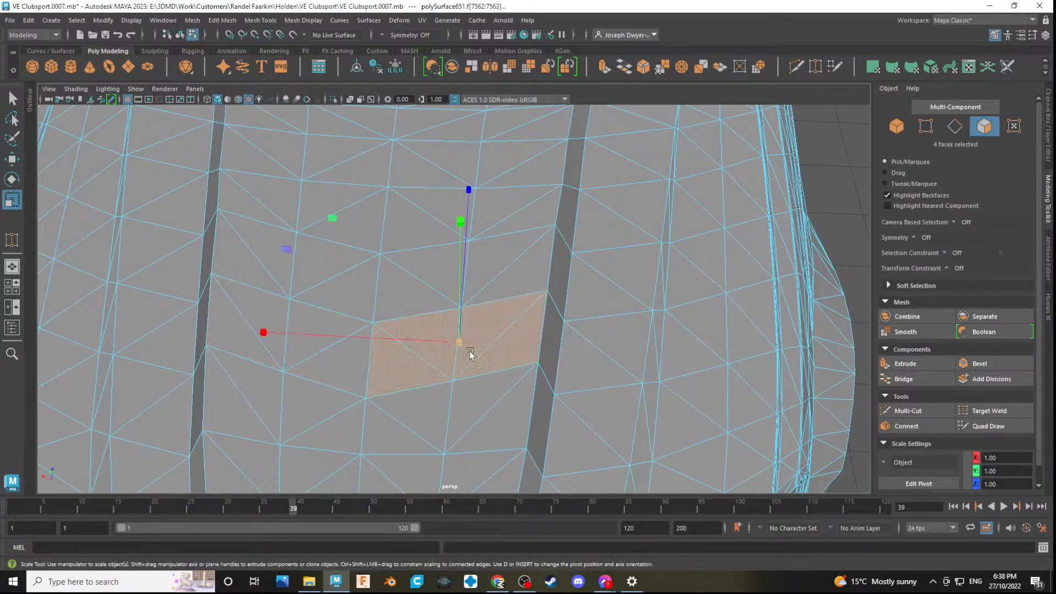
shift+drag(462, 342, 449, 346)
alt+drag(352, 364, 473, 275)
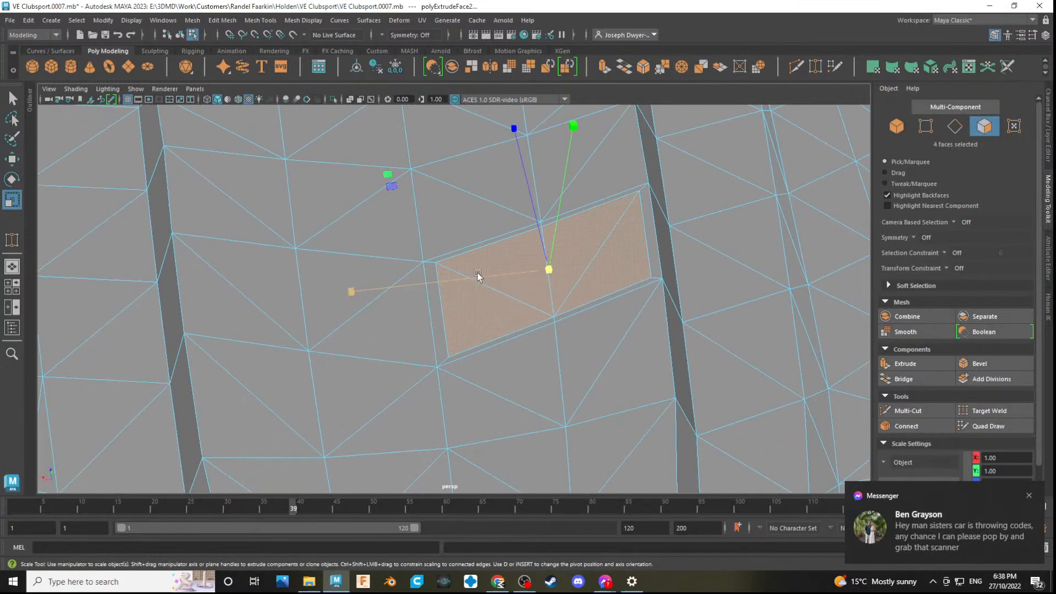
- Inset the left four faces of the scoop band's front and rear rows with separate, slightly scaled-down extrusions
click(358, 311)
shift+drag(331, 299, 295, 307)
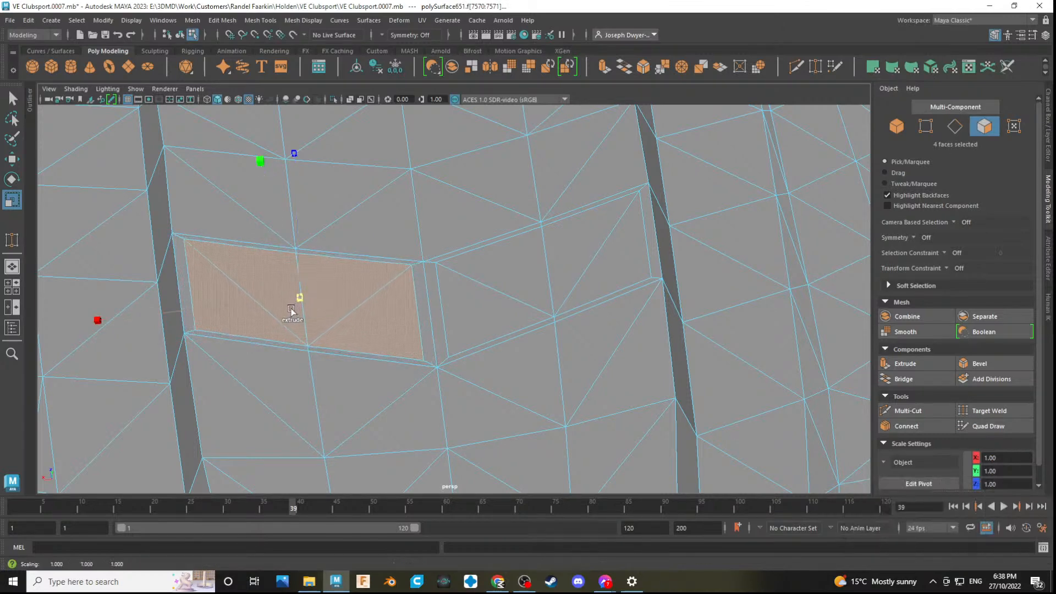
alt+middle_drag(486, 225, 490, 281)
click(401, 297)
shift+drag(322, 255, 284, 264)
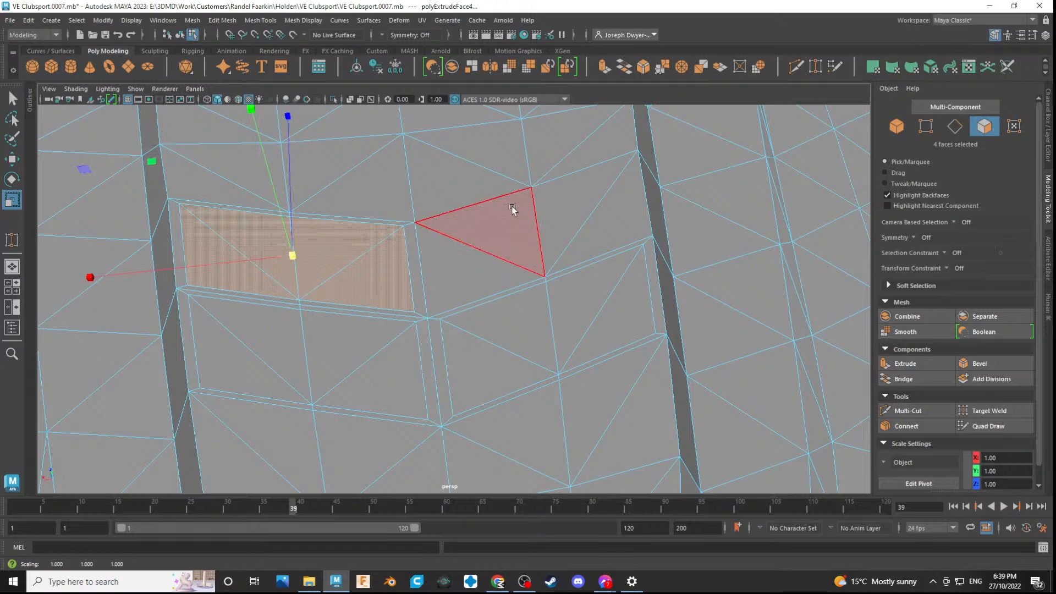
- Select the right four faces of the scoop band's rear row and inset them with a slightly scaled-down extrusion
alt+drag(518, 207, 501, 273)
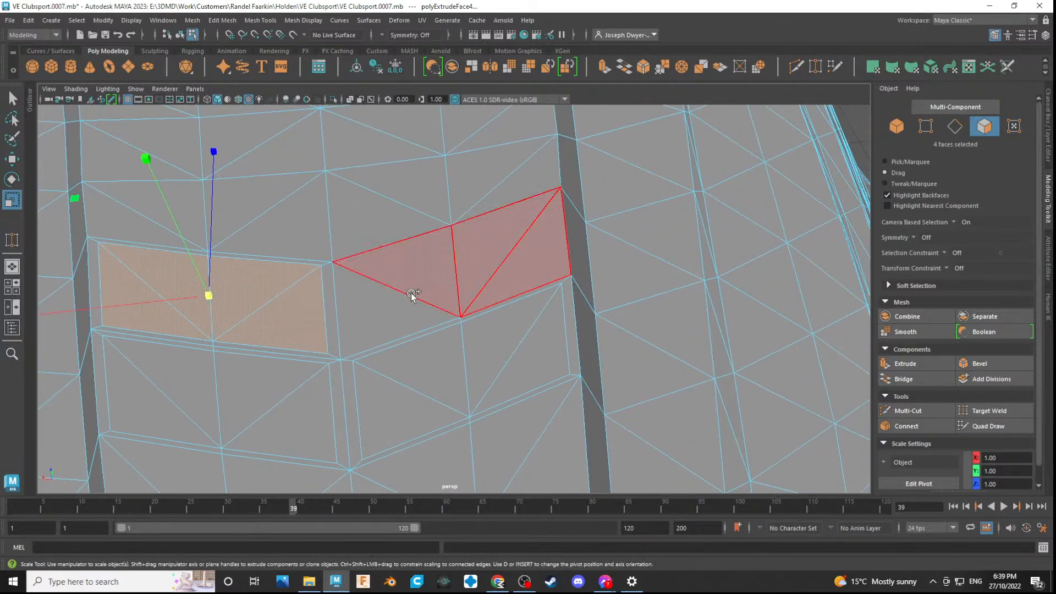
shift+drag(411, 302, 411, 302)
click(527, 268)
shift+drag(490, 264, 411, 311)
shift+drag(457, 270, 453, 275)
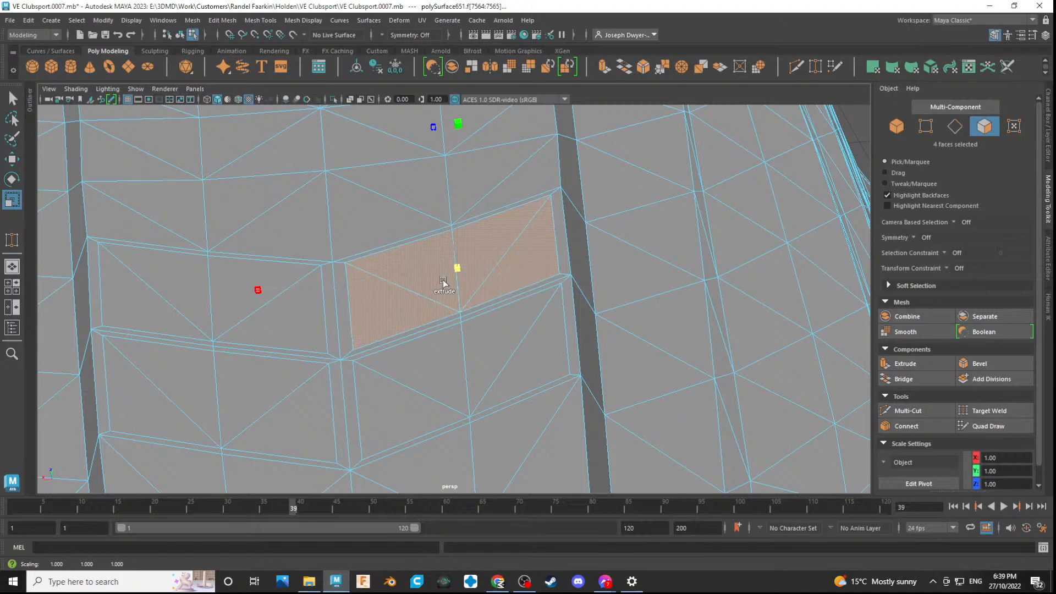
- Select the inset faces of the scoop band's front row with World X symmetry on and extrude them down into the bonnet
alt+drag(446, 283, 510, 322)
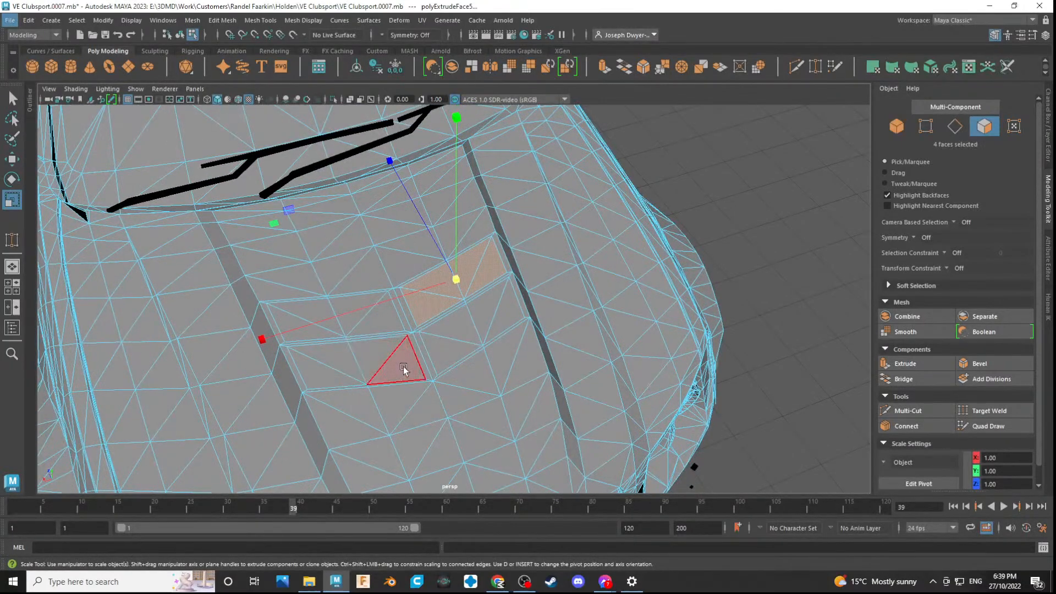
scroll(404, 365, up, 4)
click(425, 335)
shift+drag(392, 328, 502, 302)
key(w)
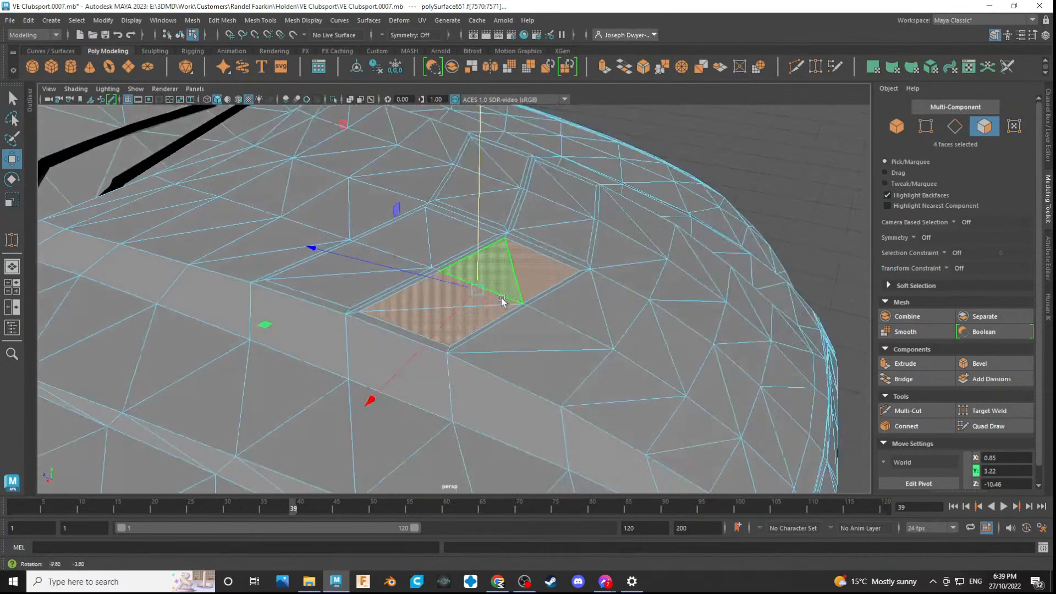
click(481, 246)
click(913, 237)
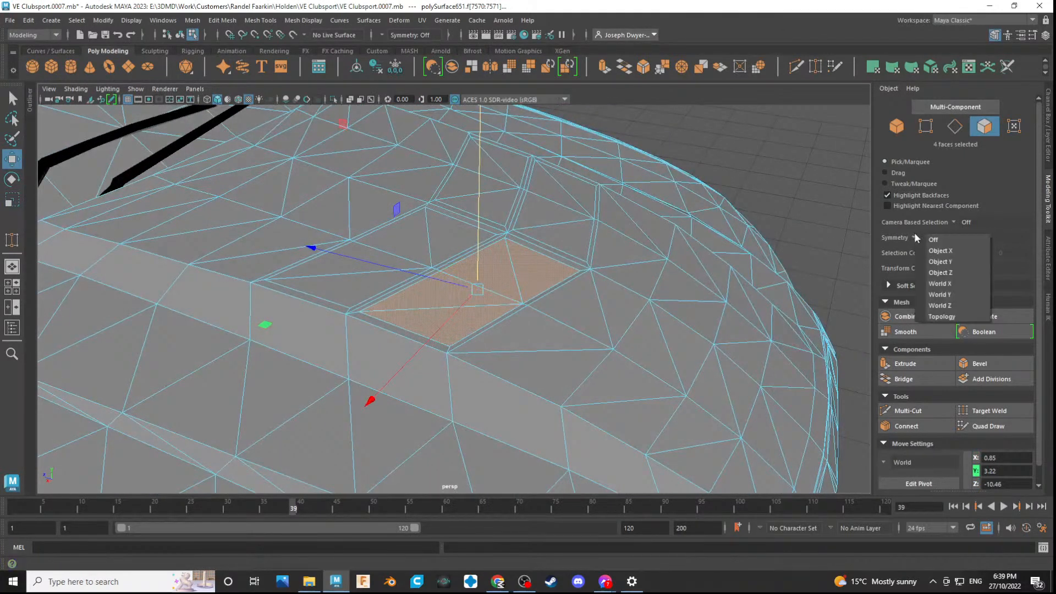
click(940, 284)
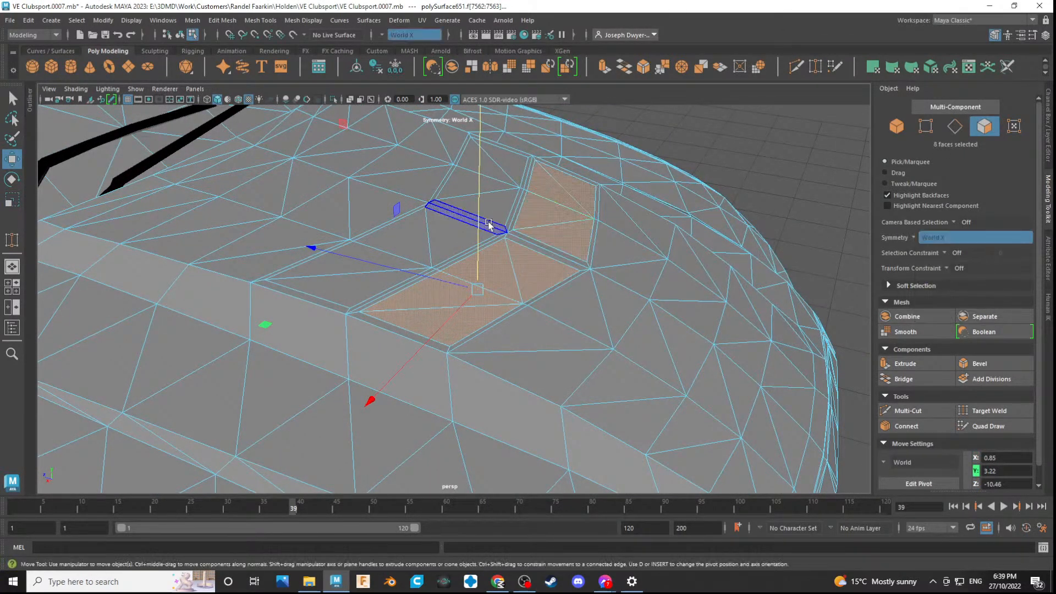
shift+drag(477, 219, 539, 277)
- Rotate the sunken front-row faces about the X axis to slope the floors of the two scoop openings
key(e)
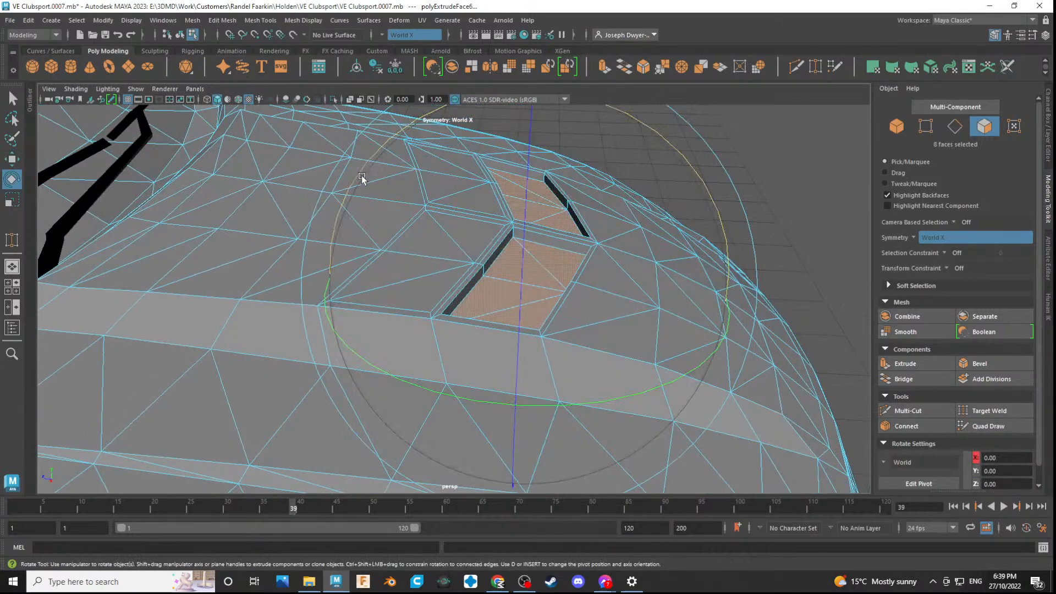
drag(355, 176, 567, 206)
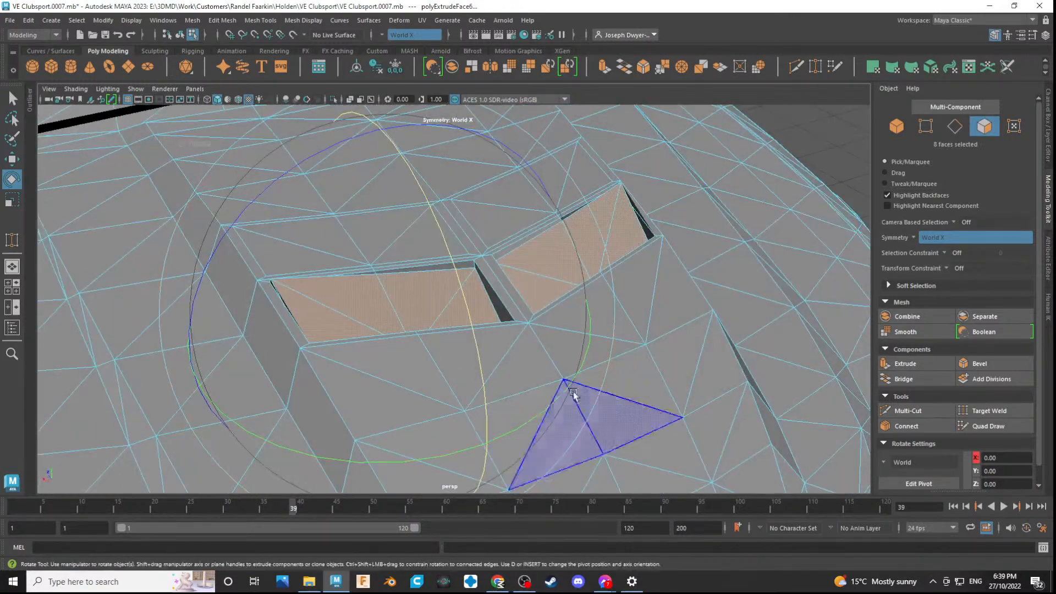
drag(544, 409, 559, 378)
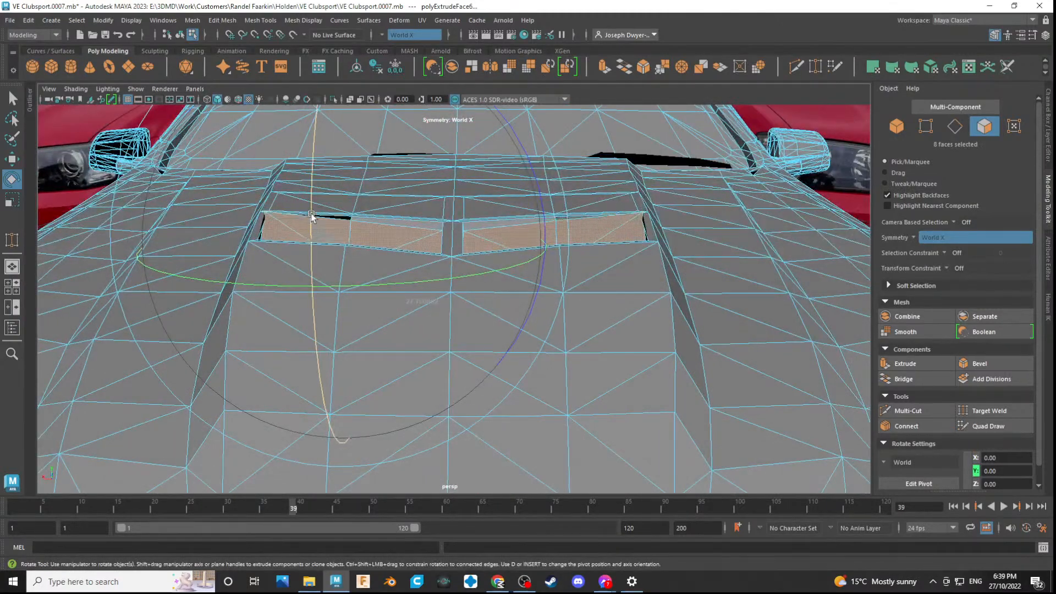
alt+drag(325, 213, 689, 233)
mouse_move(688, 233)
alt+mouse_down()
mouse_move(750, 243)
mouse_move(617, 223)
mouse_move(523, 224)
mouse_move(511, 189)
mouse_move(529, 177)
alt+mouse_up()
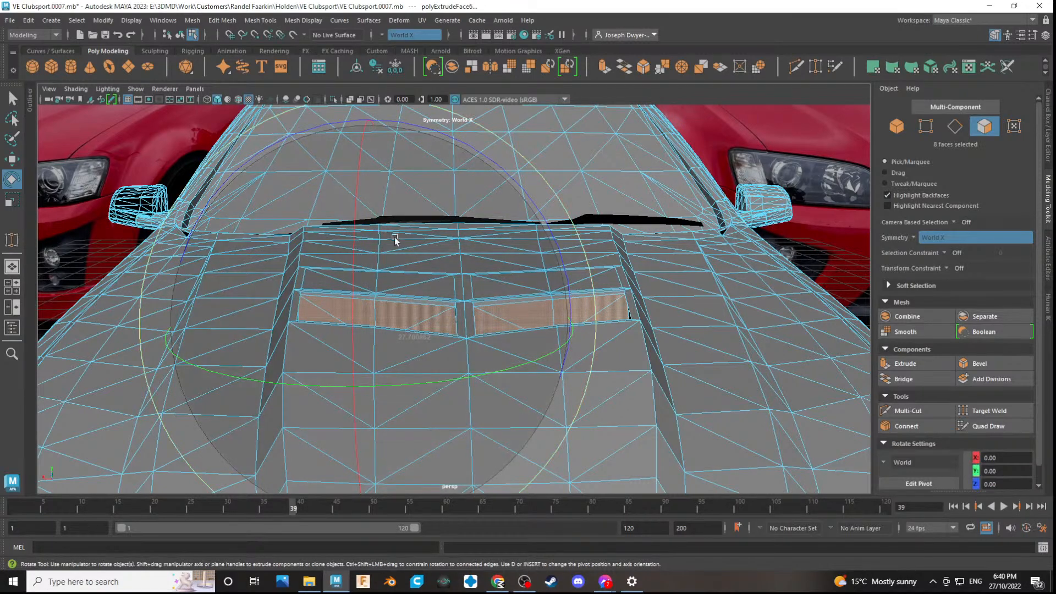
- Scale the sunken front-row faces narrower across the bonnet and adjust their sideways position within the openings
key(r)
drag(376, 329, 457, 329)
key(w)
click(345, 317)
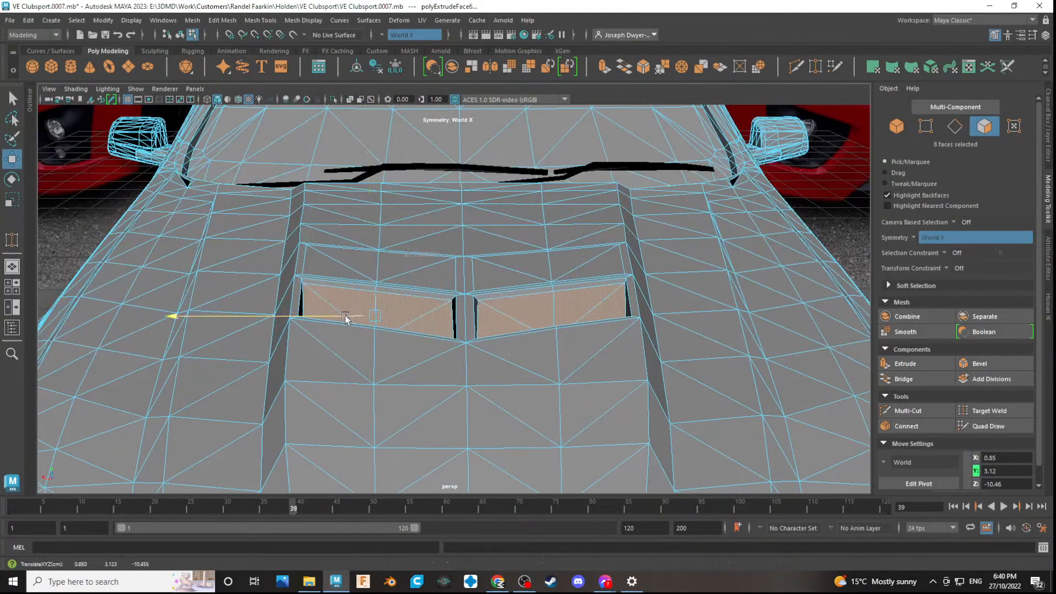
- Rotate the sunken front-row faces about the Z axis to align them with the angled scoop openings
alt+drag(346, 318, 167, 332)
key(e)
alt+drag(641, 324, 595, 254)
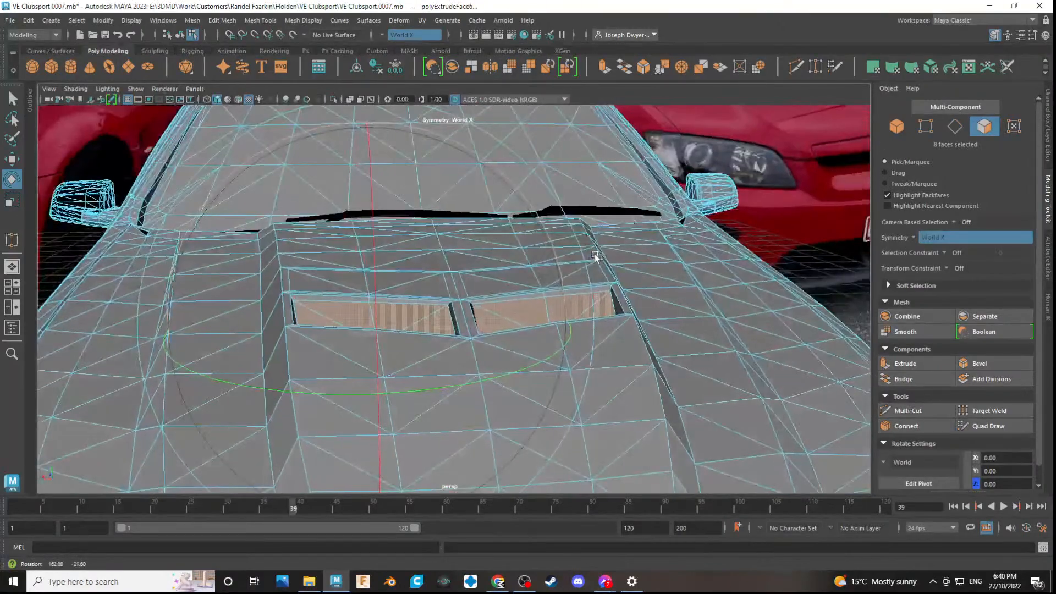
alt+drag(536, 213, 654, 294)
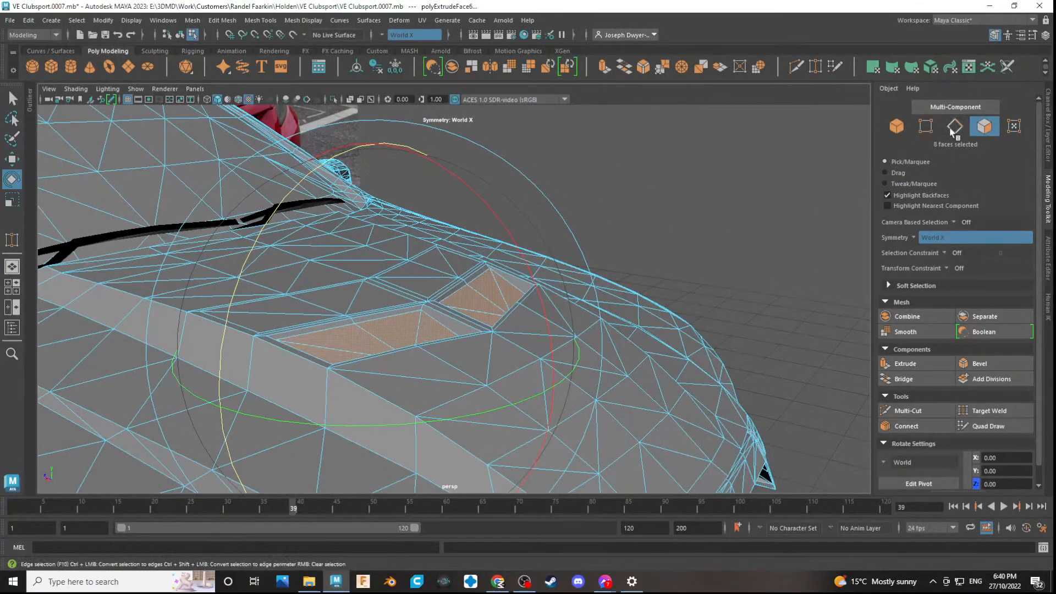
- Select the eight inset faces of the scoop band's rear row and extrude them down into the bonnet
key(f)
click(800, 179)
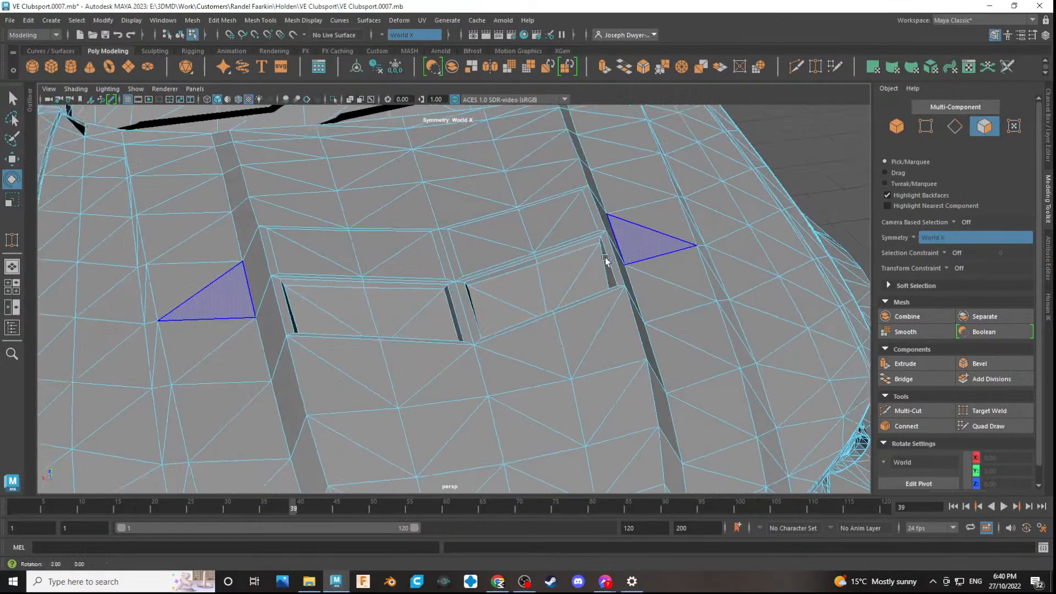
alt+drag(608, 257, 506, 245)
click(341, 247)
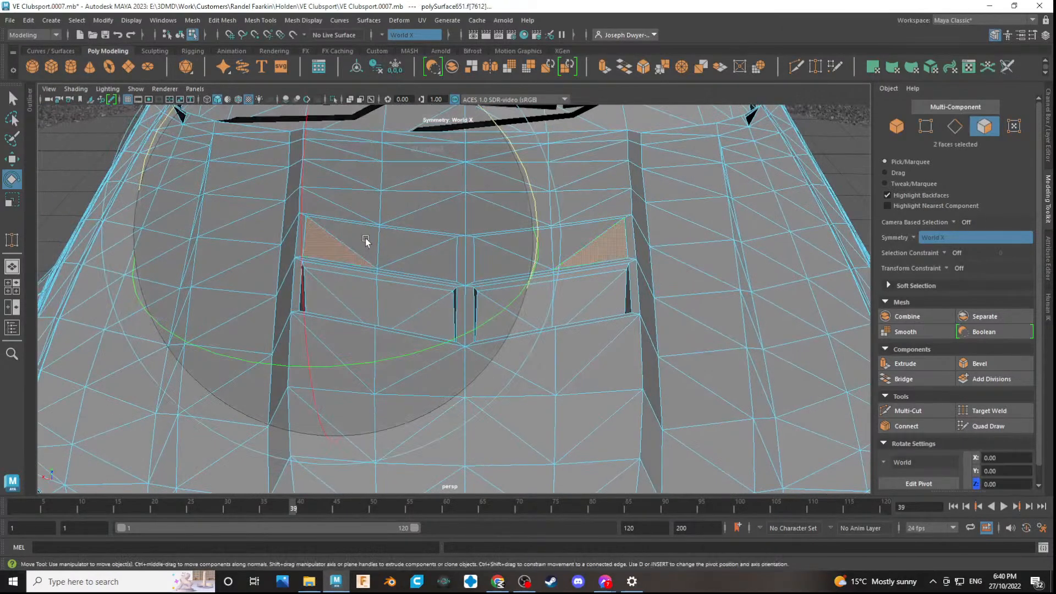
key(w)
click(427, 263)
alt+drag(435, 290, 519, 270)
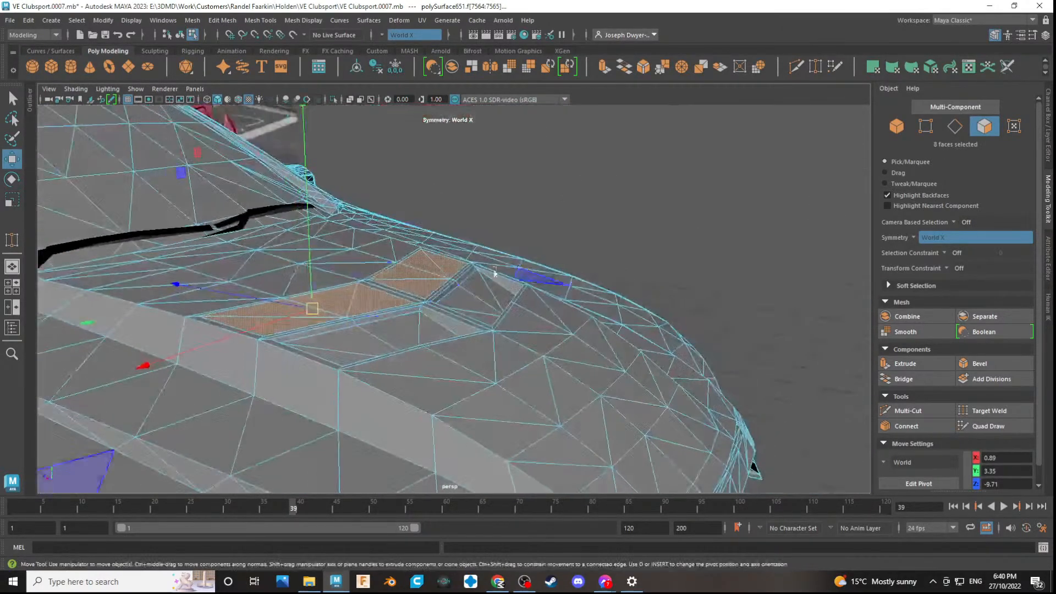
shift+drag(309, 186, 501, 268)
- Rotate the sunken rear-row faces about the X axis and scale them narrower across the bonnet
key(e)
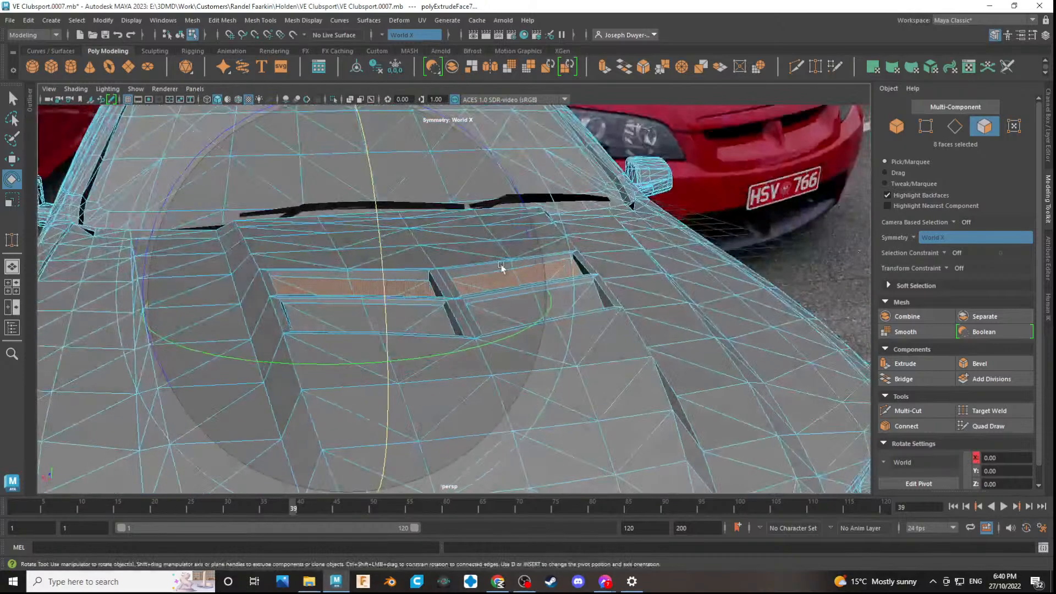
key(r)
mouse_move(374, 306)
alt+mouse_down()
mouse_move(401, 295)
mouse_move(379, 295)
mouse_move(472, 338)
mouse_move(653, 361)
mouse_move(698, 330)
mouse_move(614, 324)
mouse_move(594, 275)
mouse_move(380, 305)
alt+mouse_up()
key(e)
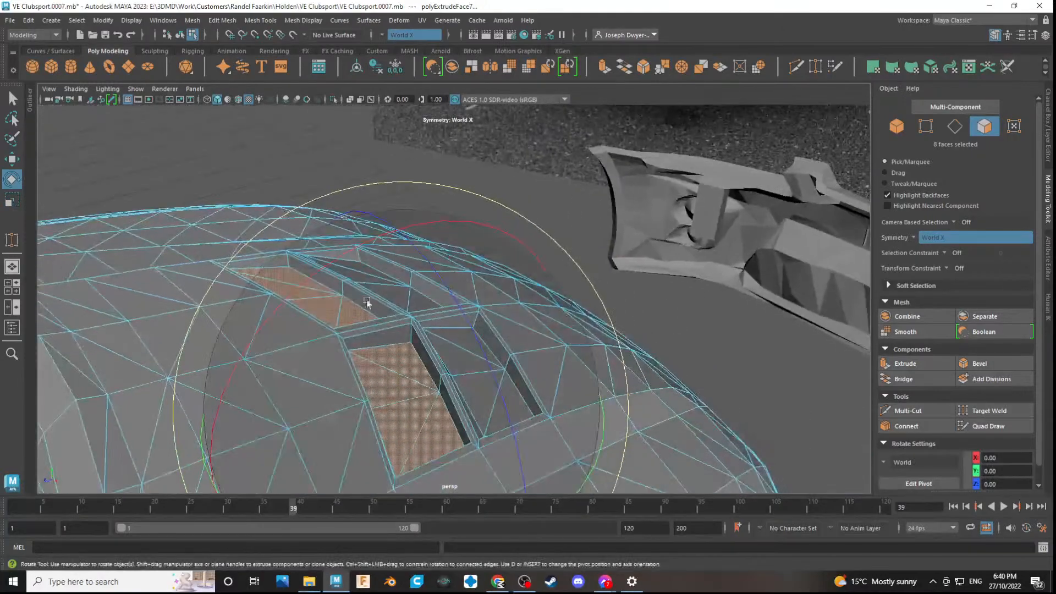